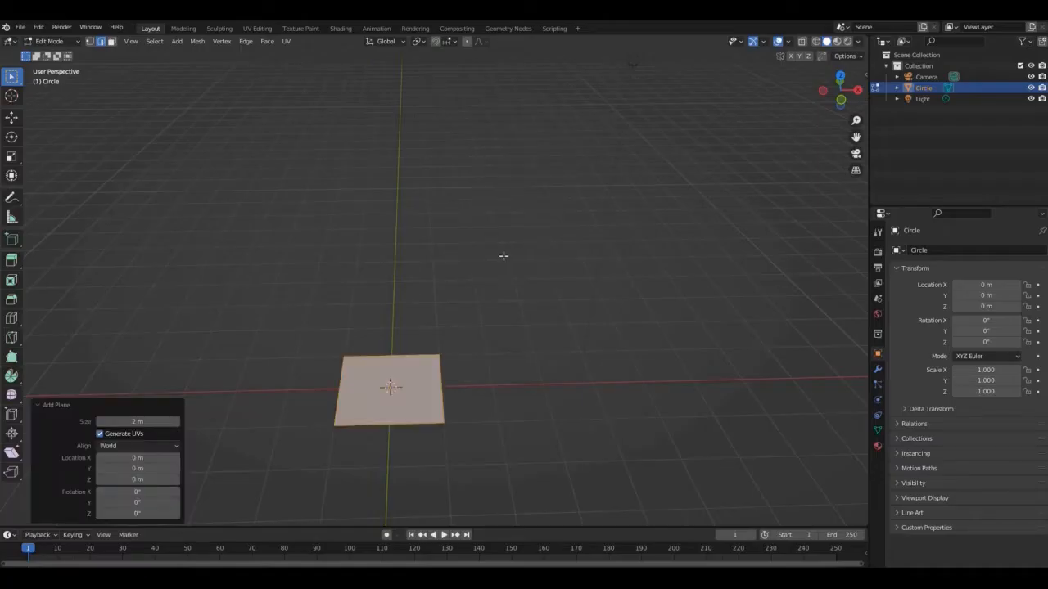
- Rotate the plane 90° about the X axis
{"action": "type", "text": "rx90"}
{"action": "key", "text": "Return"}
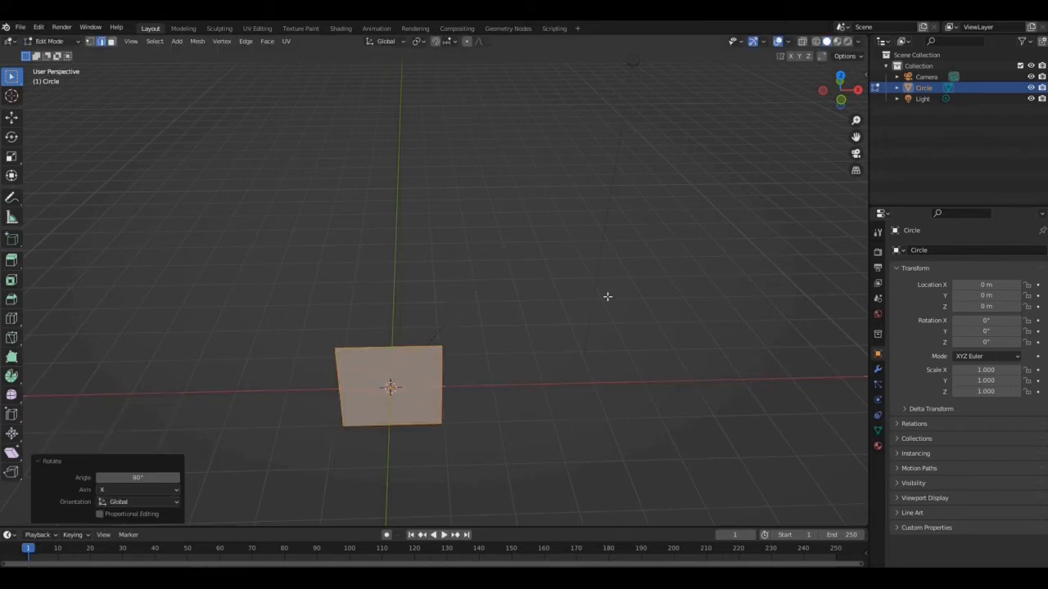
{"action": "type", "text": "sx2"}
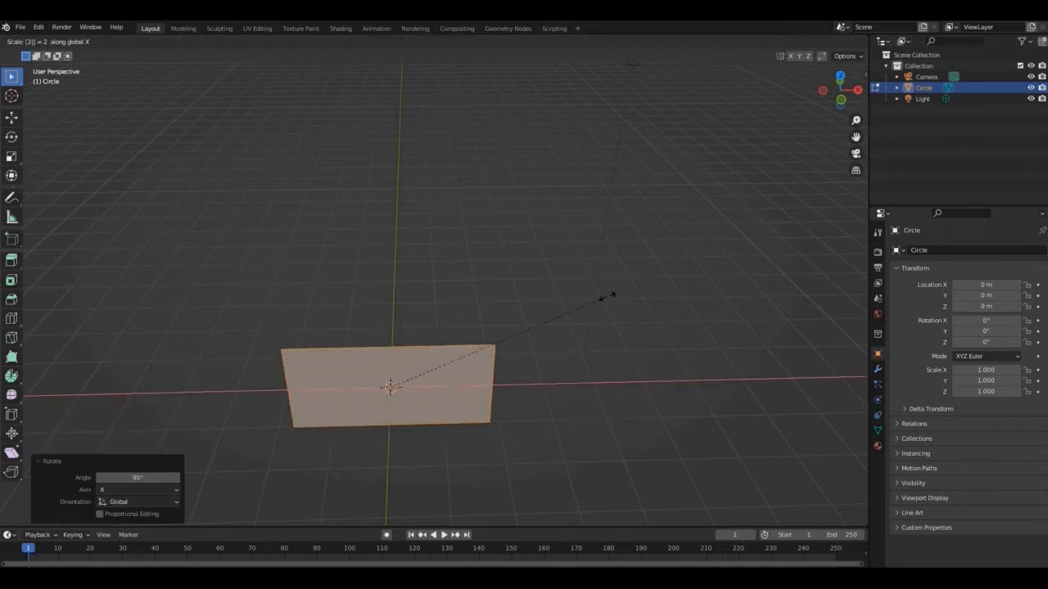
{"action": "key", "text": "BackSpace"}
{"action": "type", "text": "-2"}
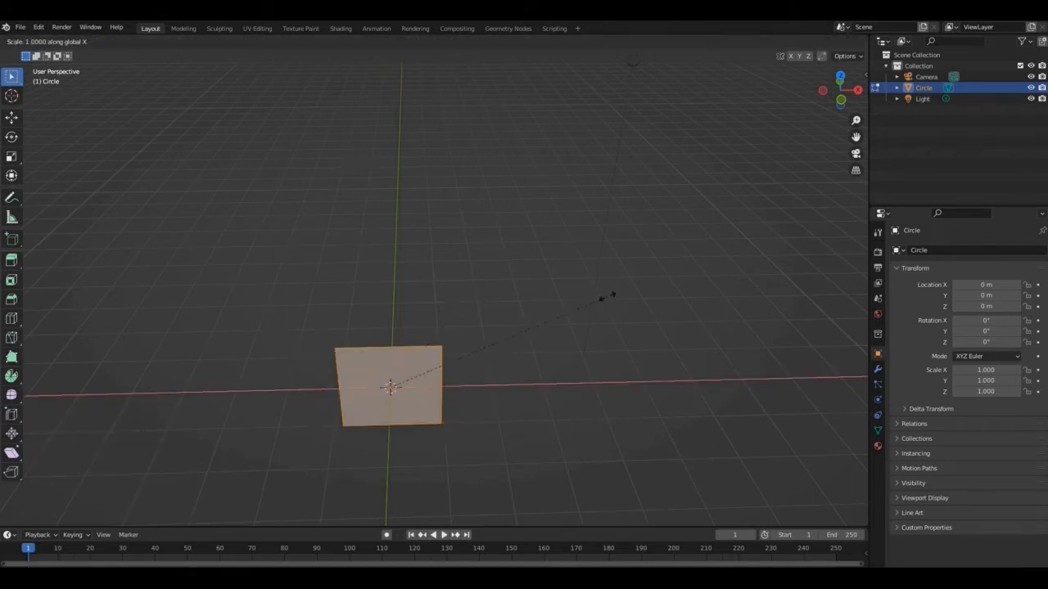
{"action": "key", "text": "Return"}
{"action": "key", "text": "ctrl+z"}
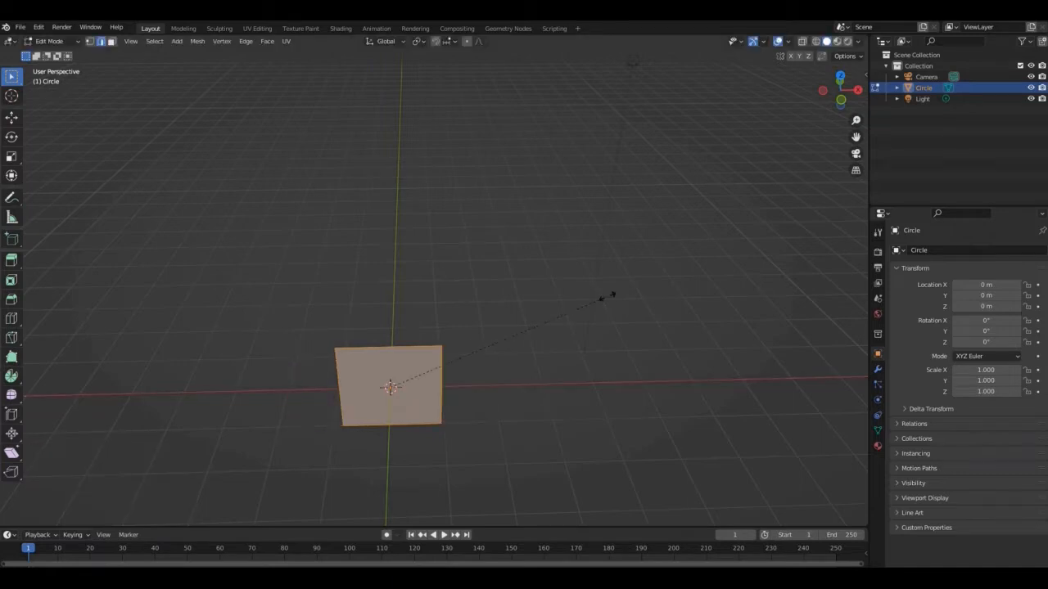
- Scale the plane by -2 along X, and rotate it 90° about Y so it stands upright
{"action": "type", "text": "sx-2"}
{"action": "key", "text": "Return"}
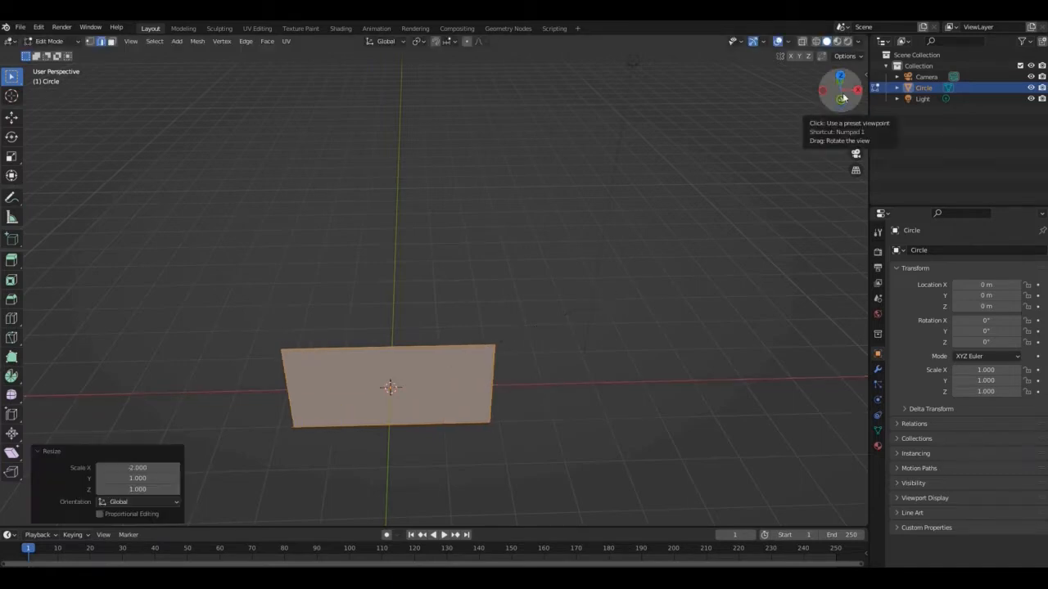
{"action": "left_click_drag", "start_coordinate": [841, 90], "coordinate": [753, 150]}
{"action": "key", "text": "r"}
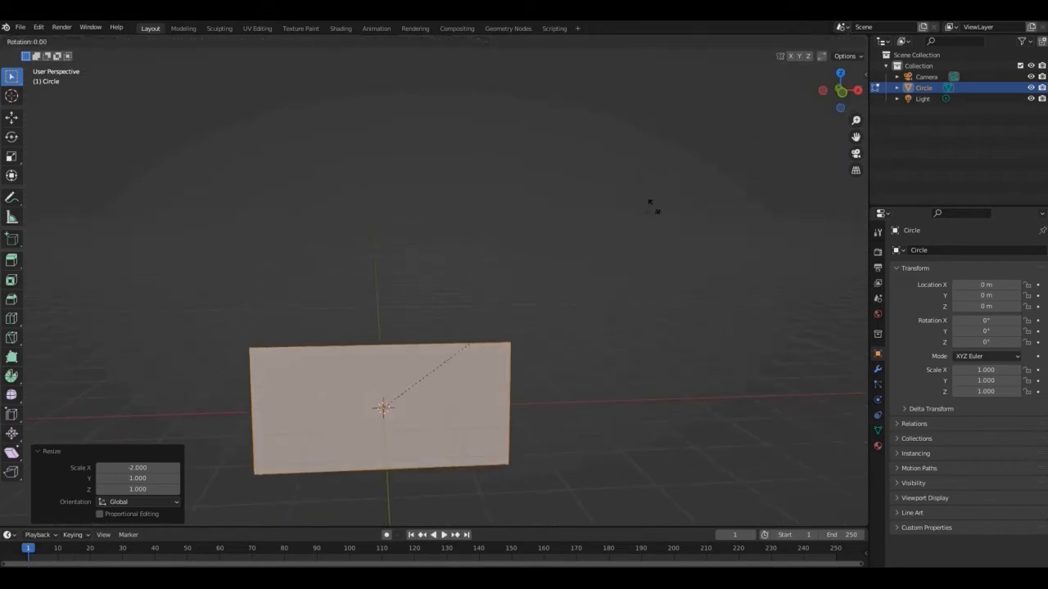
{"action": "type", "text": "90"}
{"action": "key", "text": "Return"}
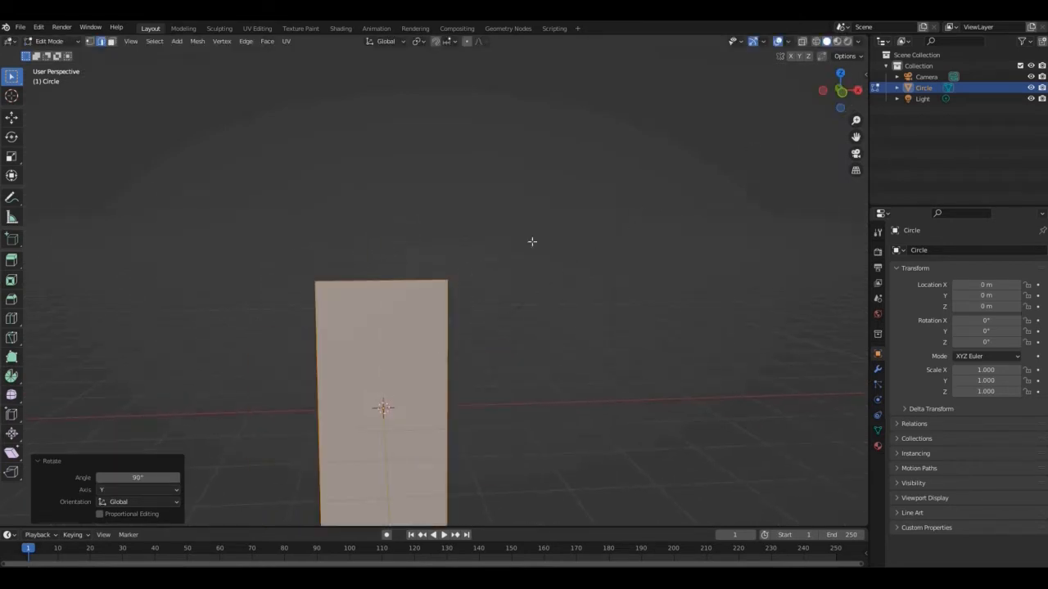
- Add a centred vertical loop cut to the plane and move it about 0.62 m along negative Y
{"action": "left_click", "coordinate": [416, 281]}
{"action": "right_click", "coordinate": [416, 282]}
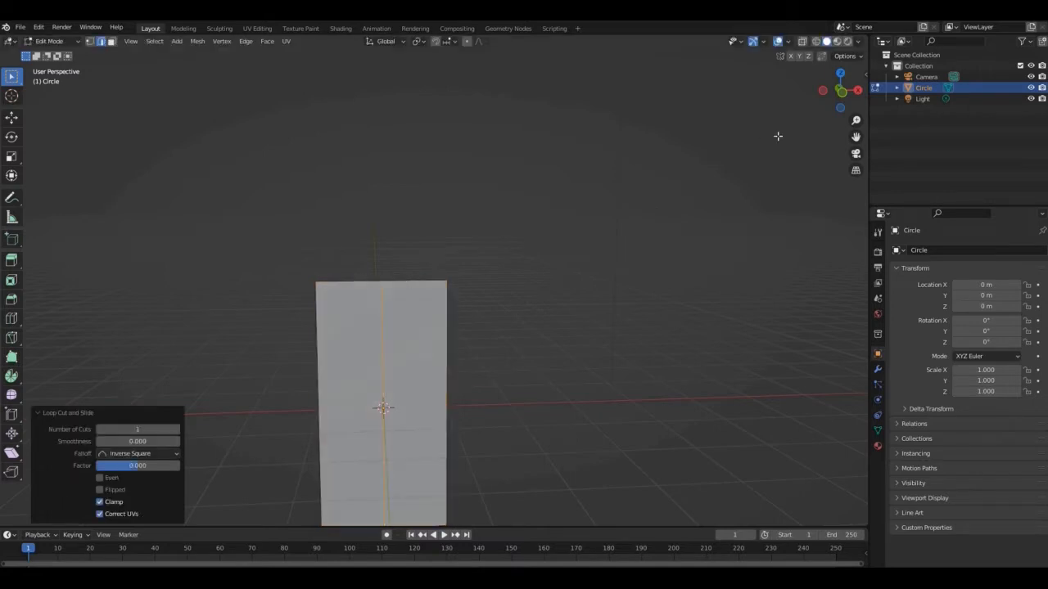
{"action": "key", "text": "KP_7"}
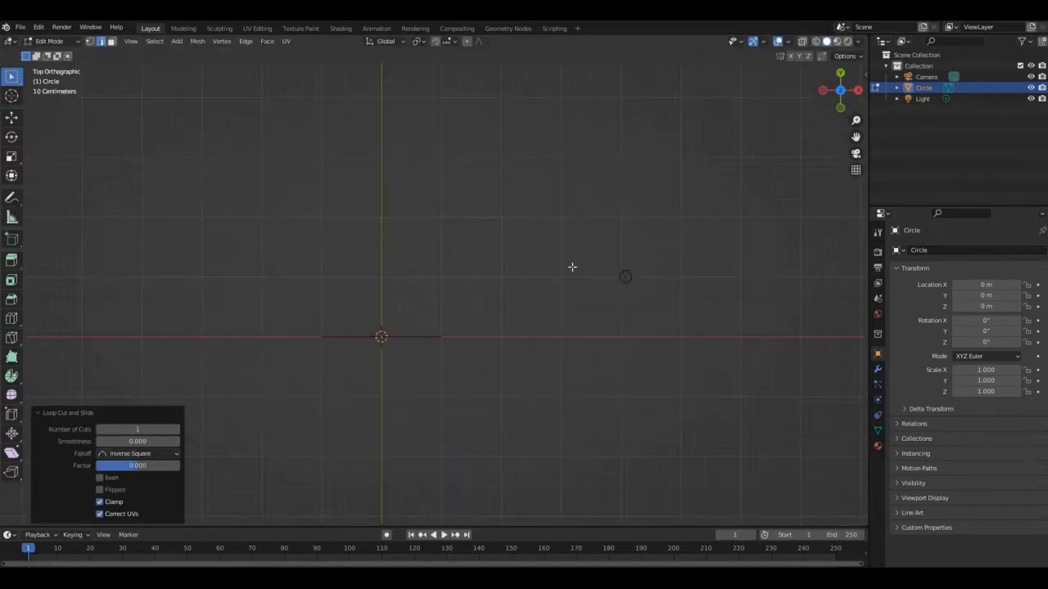
{"action": "key", "text": "g"}
{"action": "key", "text": "y"}
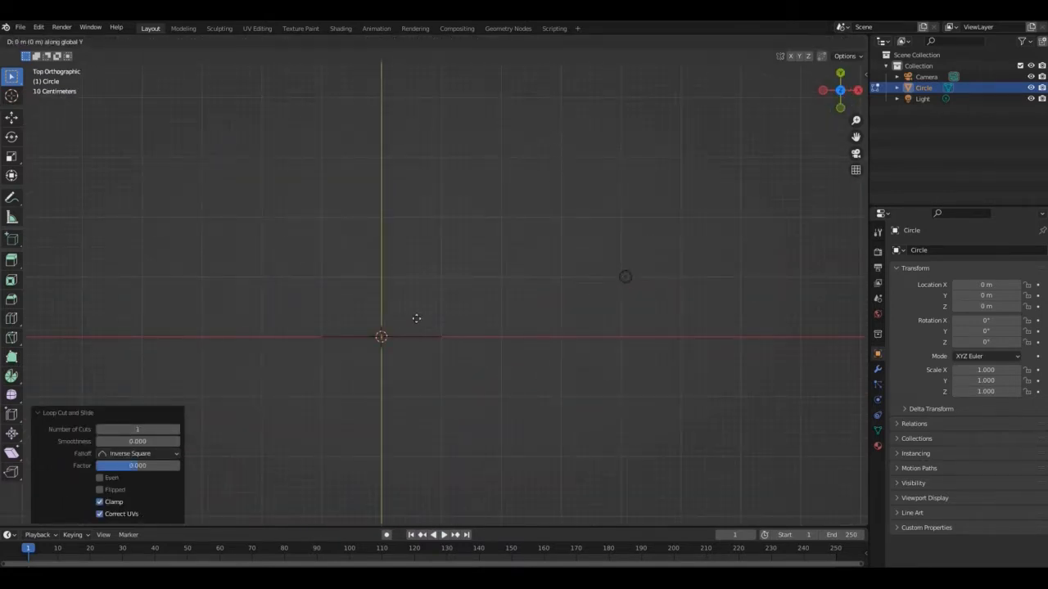
{"action": "left_click", "coordinate": [417, 356]}
- Move the plane's centre edge about another 0.3 m along negative Y
{"action": "middle_click_drag", "start_coordinate": [426, 360], "coordinate": [695, 194]}
{"action": "key", "text": "KP_7"}
{"action": "key", "text": "g"}
{"action": "key", "text": "y"}
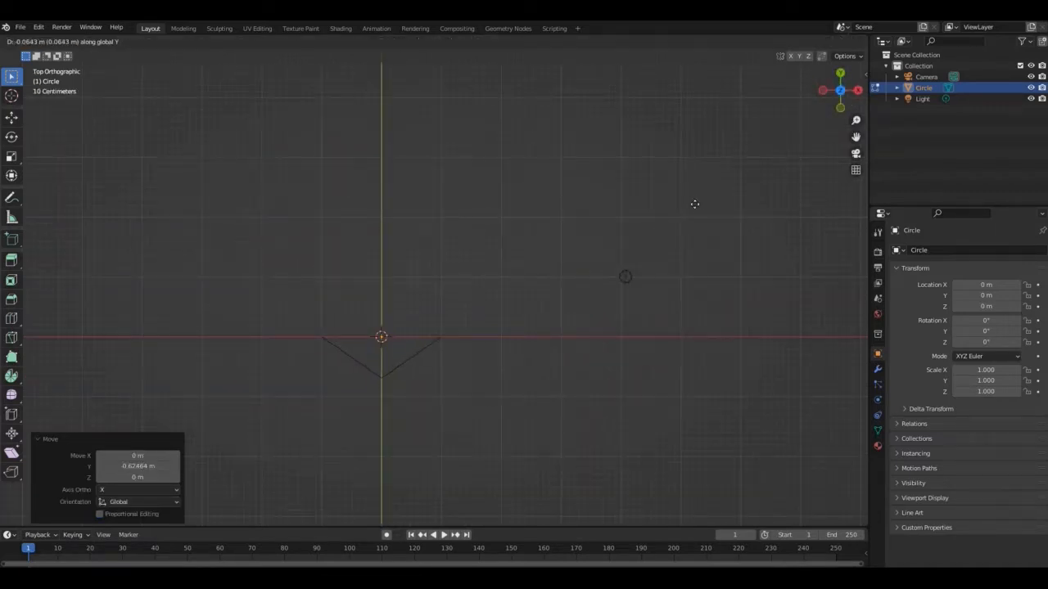
{"action": "left_click", "coordinate": [695, 212]}
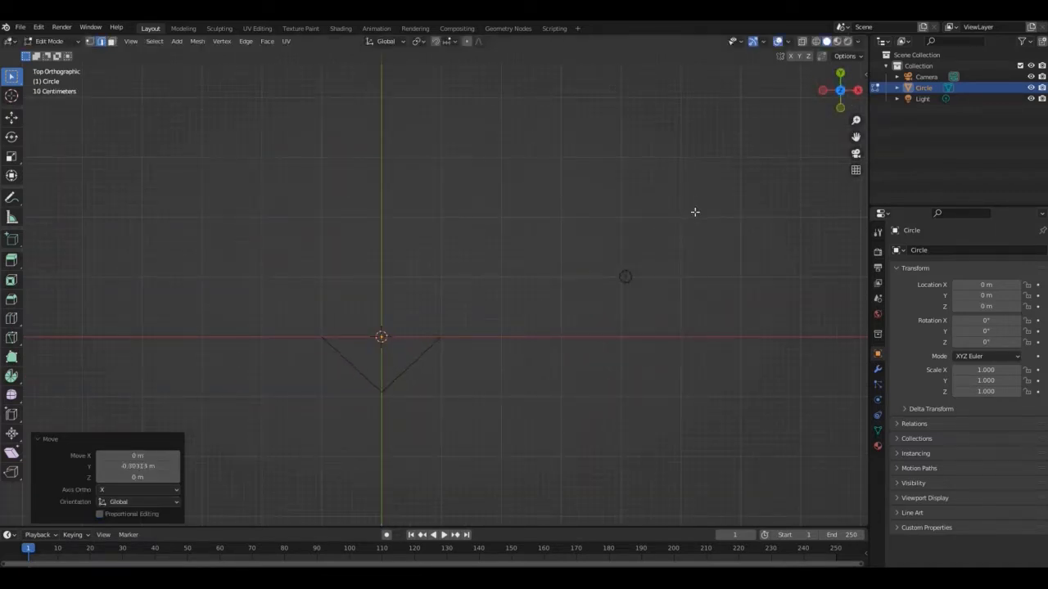
- Bevel the centre edge with a width of about 1.12 m and 6 segments
{"action": "left_click", "coordinate": [765, 193]}
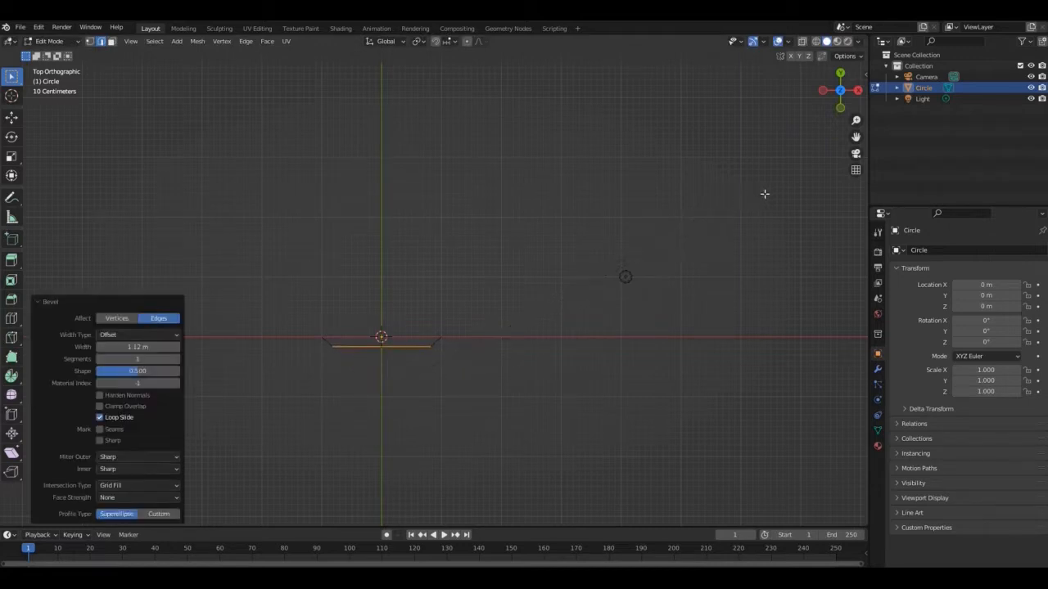
{"action": "left_click", "coordinate": [145, 358]}
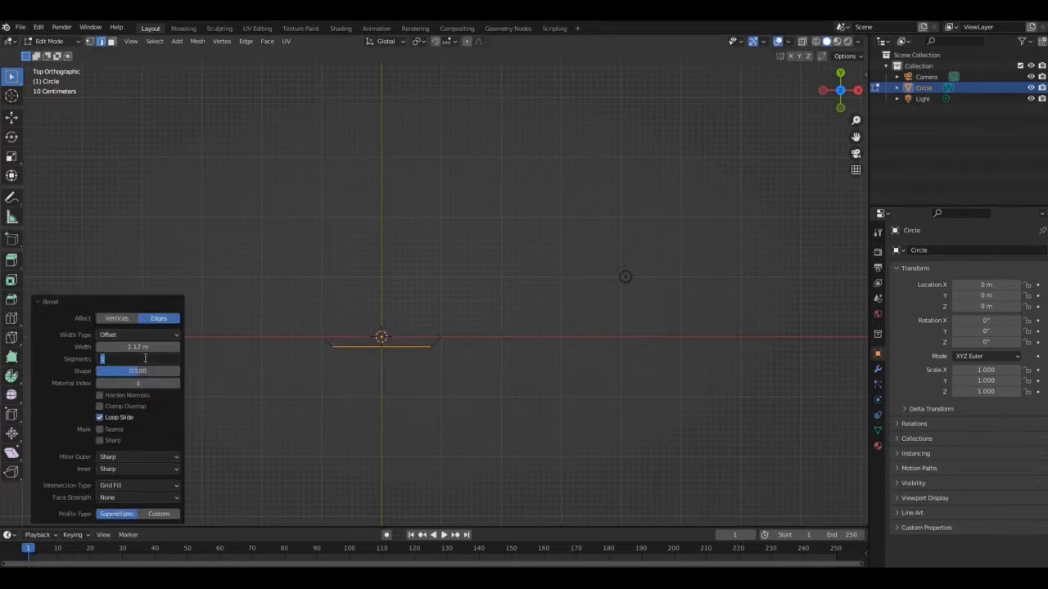
{"action": "type", "text": "6"}
{"action": "key", "text": "Return"}
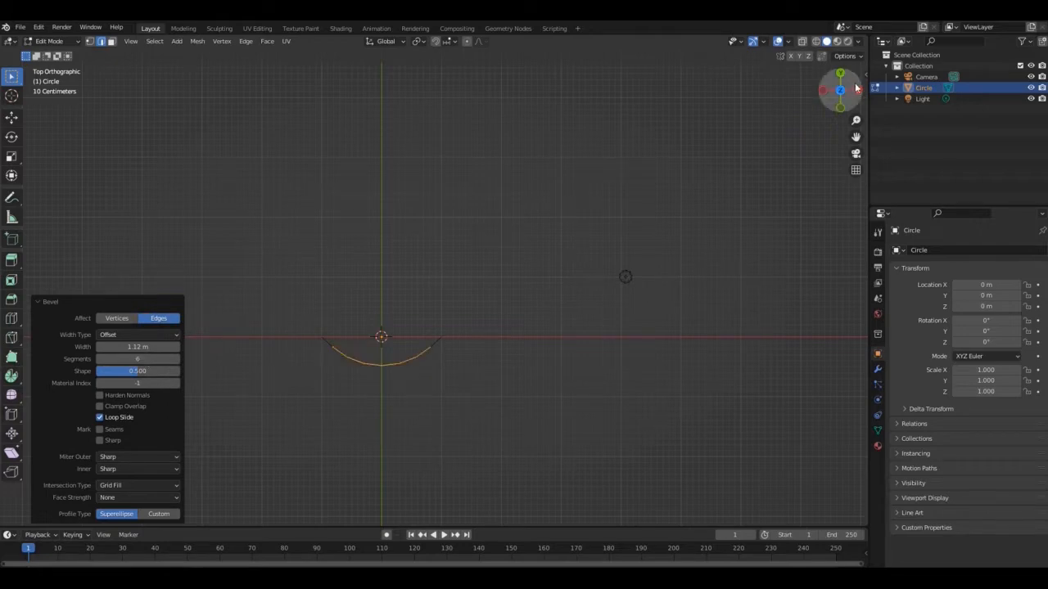
{"action": "left_click_drag", "start_coordinate": [858, 88], "coordinate": [856, 12]}
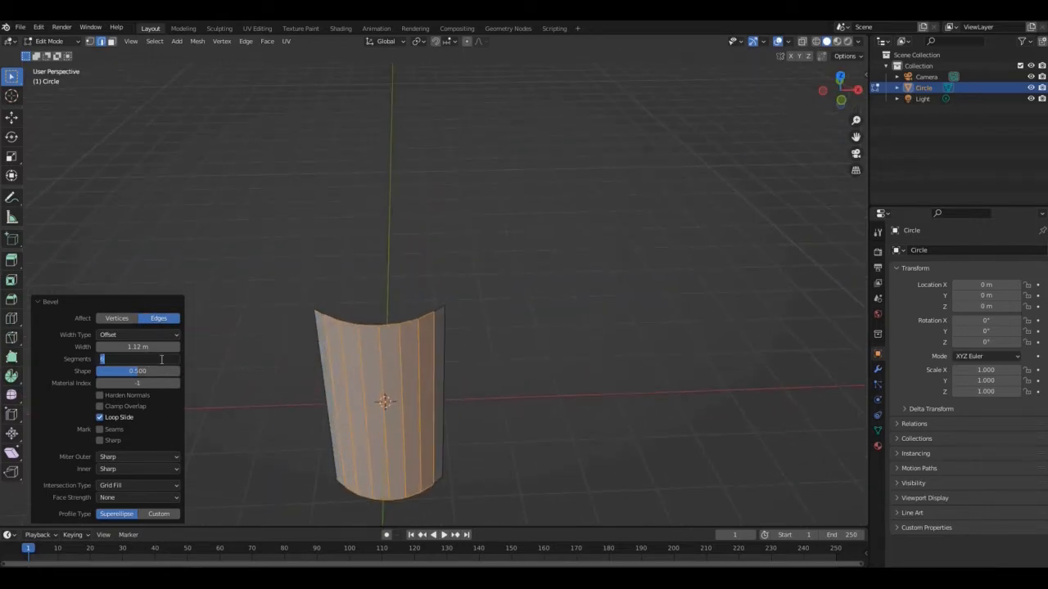
- Set the bevel to 7 segments and return to Object Mode
{"action": "key", "text": "Return"}
{"action": "left_click_drag", "start_coordinate": [837, 93], "coordinate": [845, 98]}
{"action": "key", "text": "KP_7"}
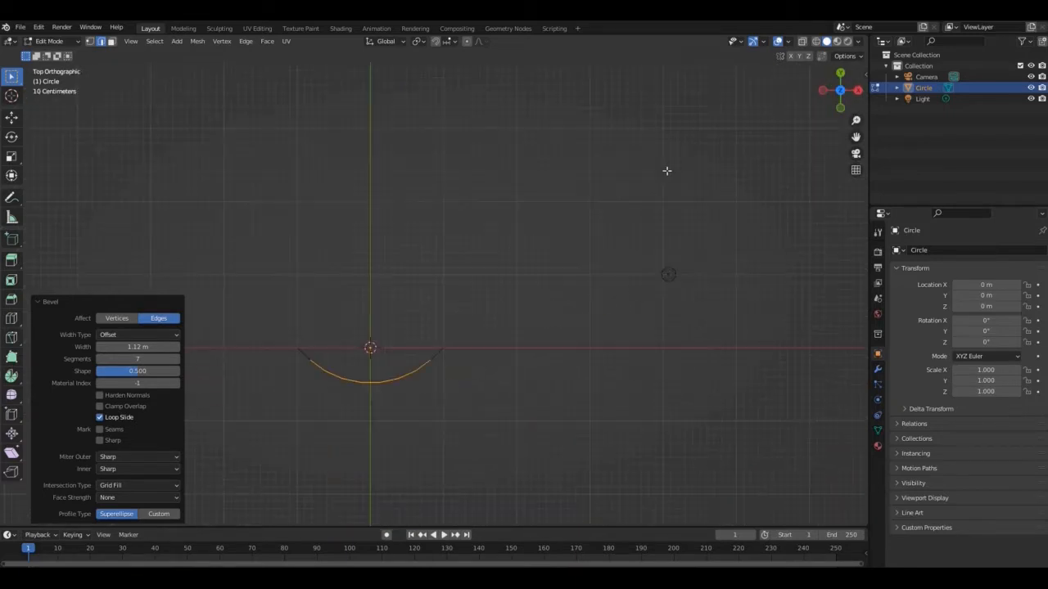
{"action": "key", "text": "Tab"}
- Move the curved panel about 0.62 m along negative Y and set the transform pivot point to 3D Cursor
{"action": "left_click_drag", "start_coordinate": [829, 102], "coordinate": [537, 297]}
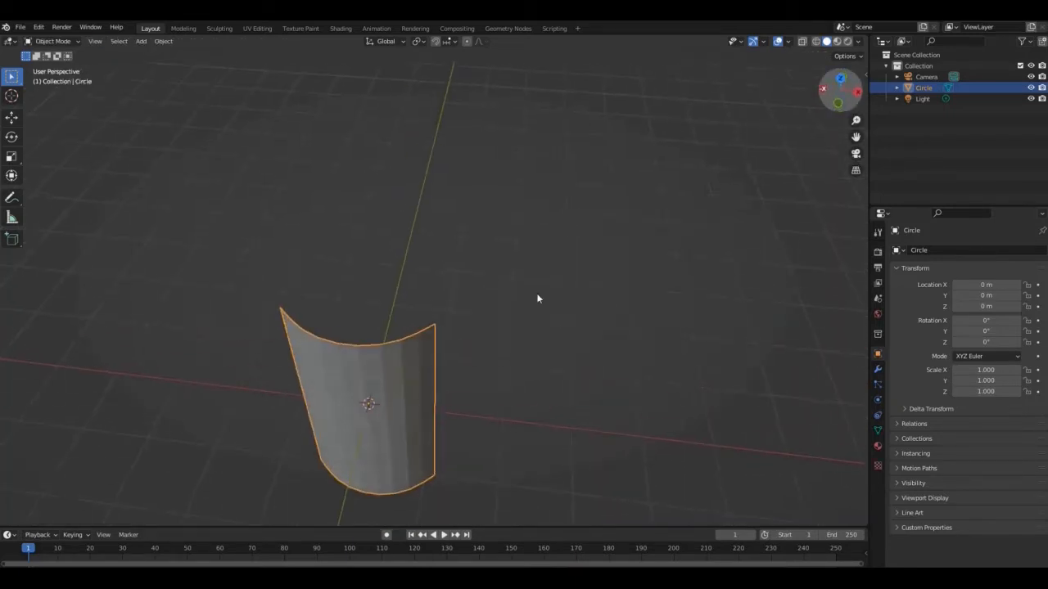
{"action": "key", "text": "KP_1"}
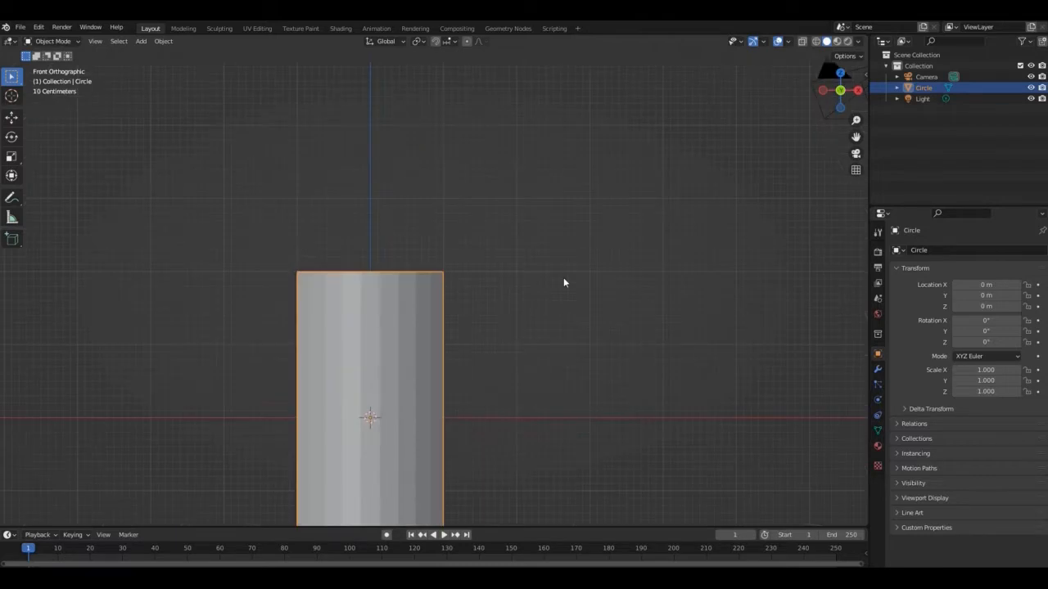
{"action": "key", "text": "KP_7"}
{"action": "left_click", "coordinate": [12, 117]}
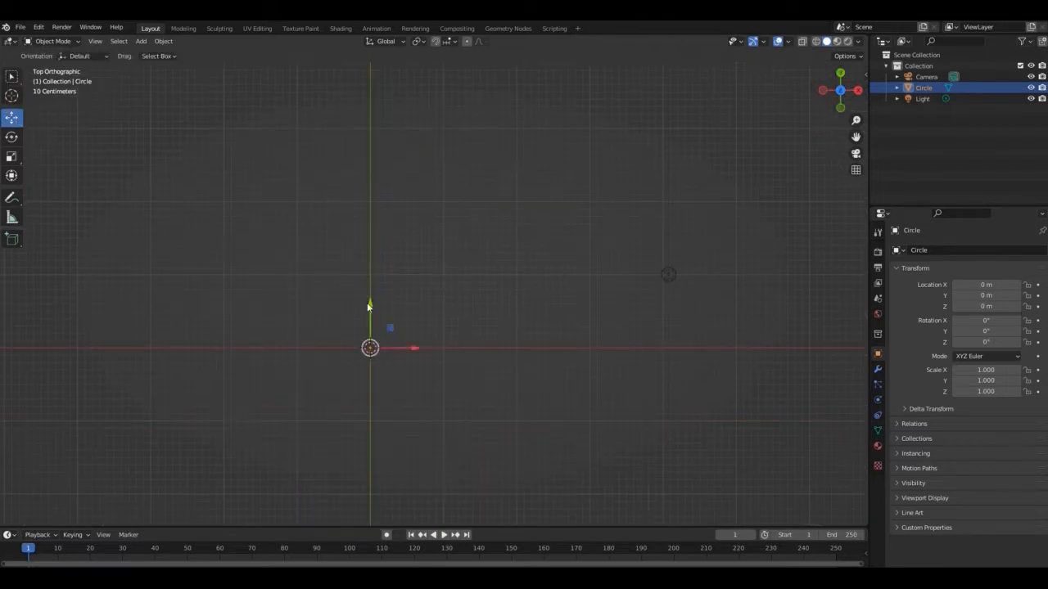
{"action": "left_click_drag", "start_coordinate": [370, 307], "coordinate": [370, 352]}
{"action": "left_click", "coordinate": [422, 41]}
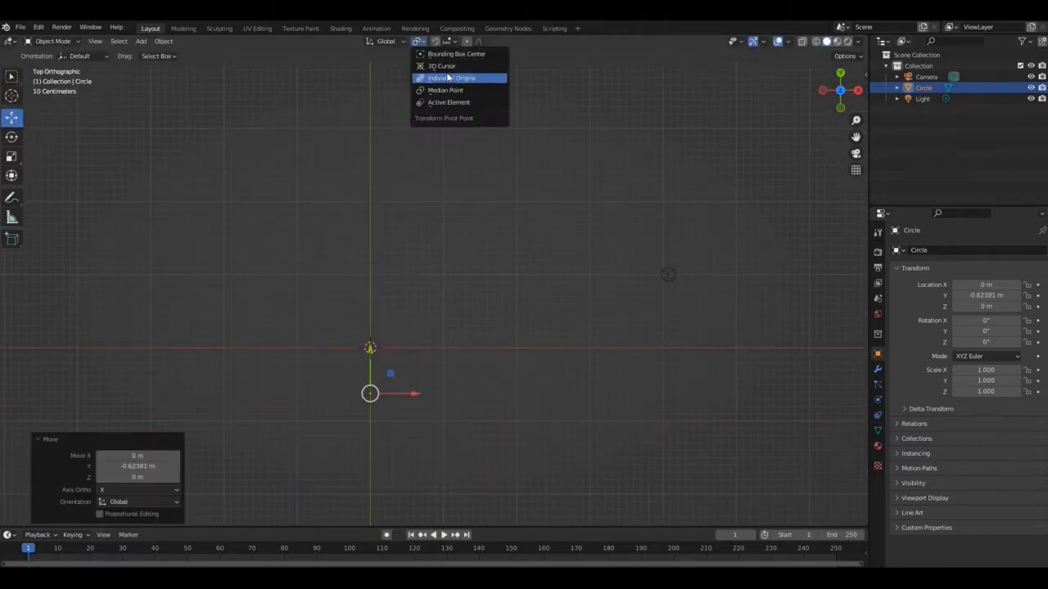
{"action": "left_click", "coordinate": [444, 72]}
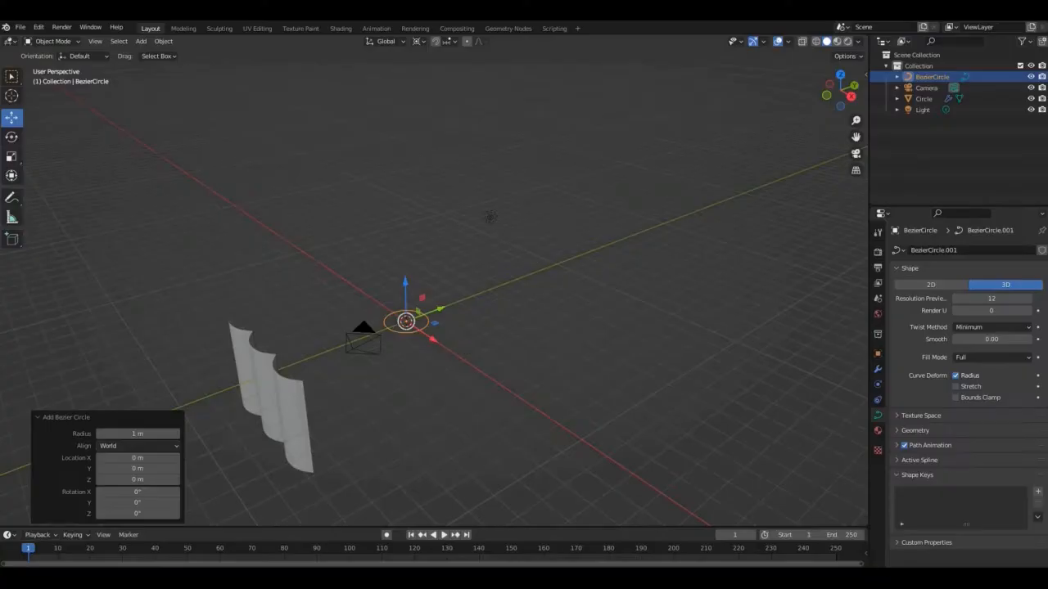
- Scale the Bezier circle by about 8.64 and move the arrayed panels about 0.91 m along negative Y
{"action": "key", "text": "s"}
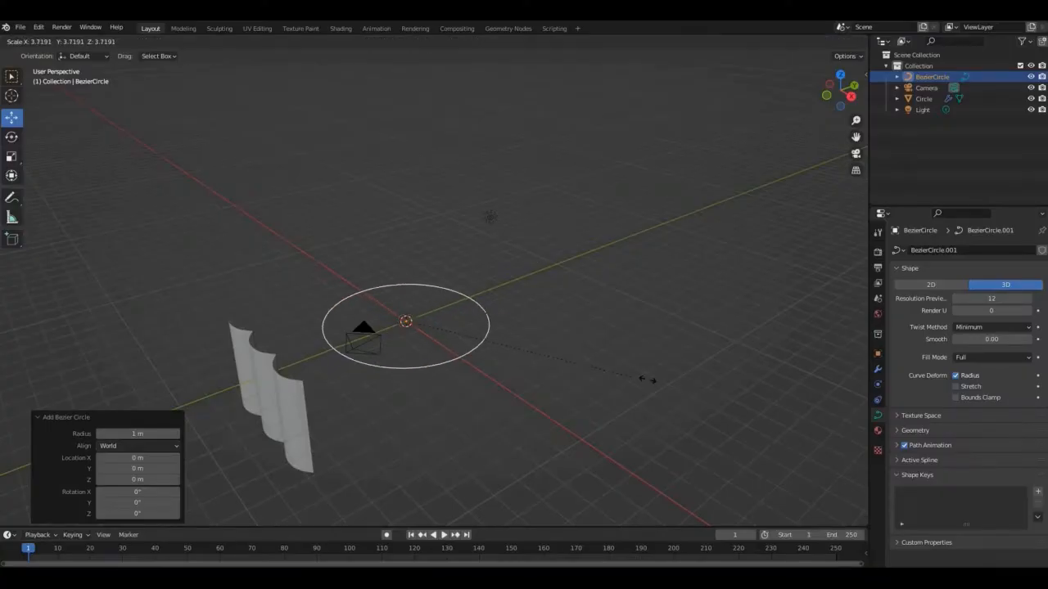
{"action": "left_click", "coordinate": [86, 375]}
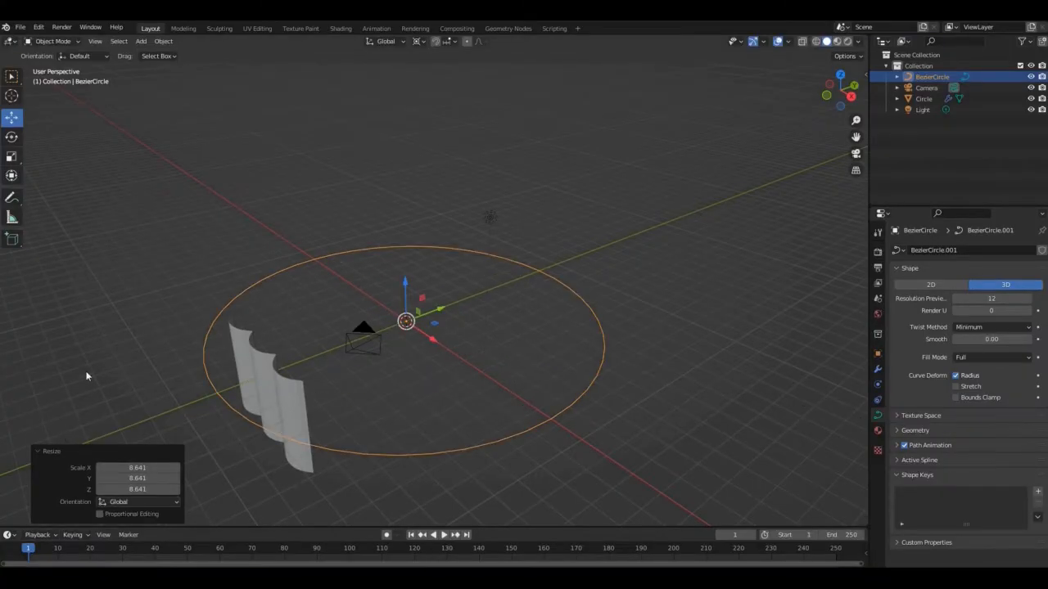
{"action": "left_click", "coordinate": [244, 373]}
{"action": "left_click_drag", "start_coordinate": [447, 312], "coordinate": [426, 315]}
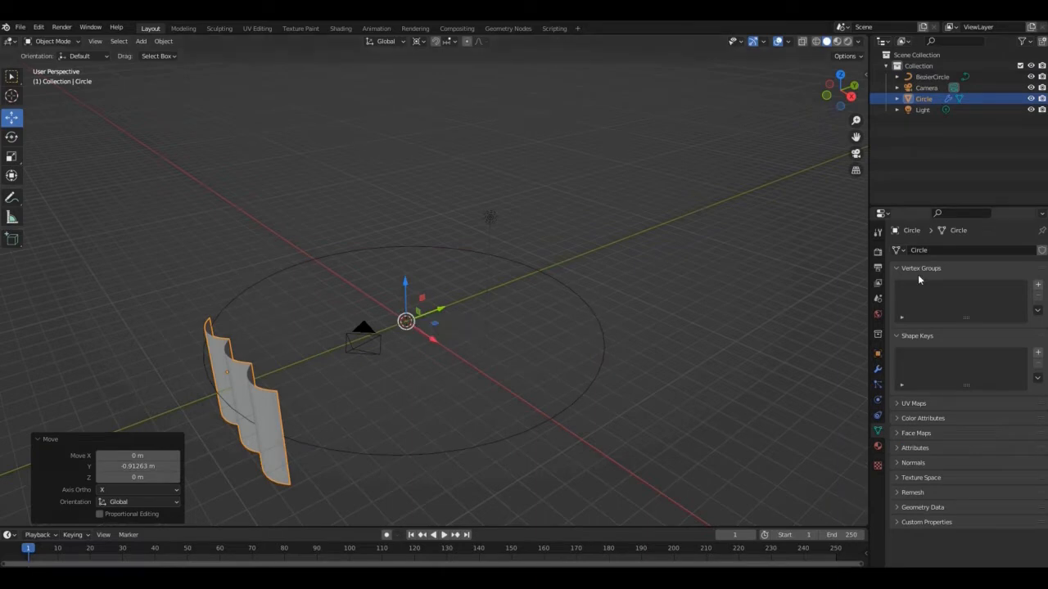
- Add a Curve modifier to the arrayed panels with BezierCircle as its curve object
{"action": "left_click", "coordinate": [878, 315]}
{"action": "left_click", "coordinate": [878, 370]}
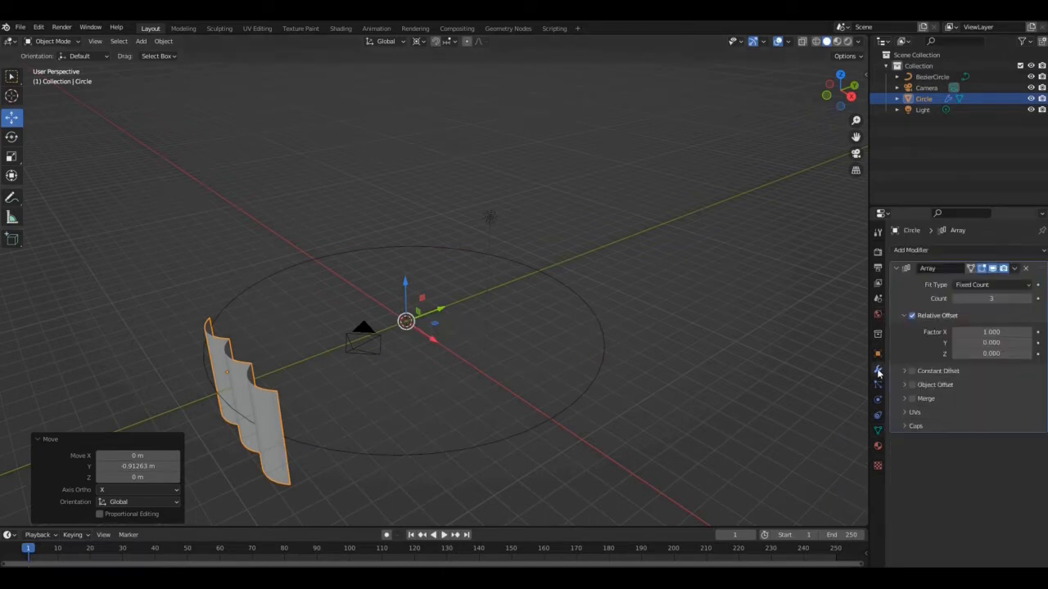
{"action": "left_click", "coordinate": [941, 250]}
{"action": "left_click", "coordinate": [911, 307]}
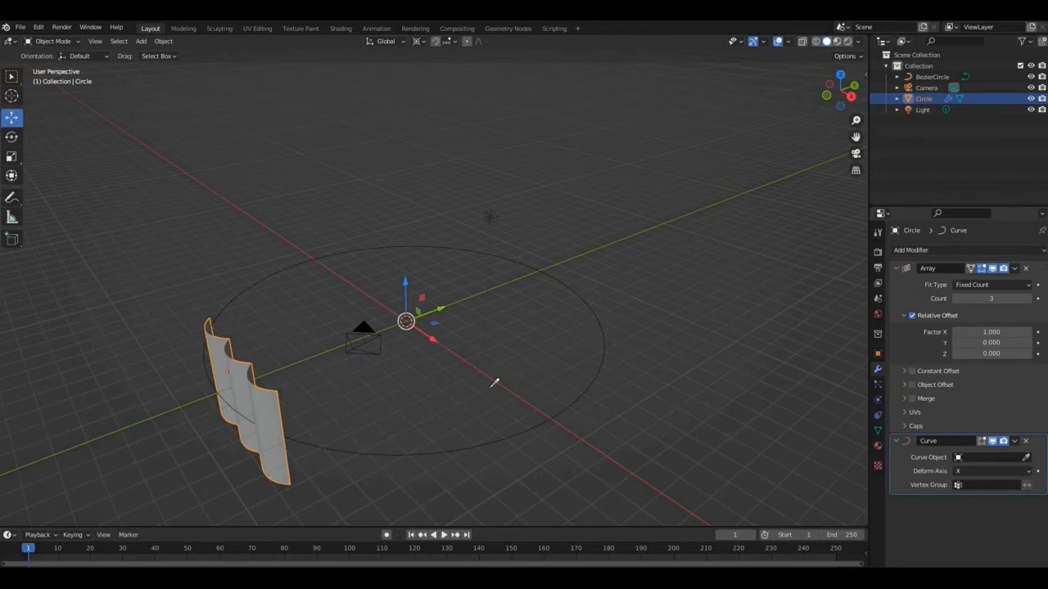
{"action": "left_click", "coordinate": [352, 446]}
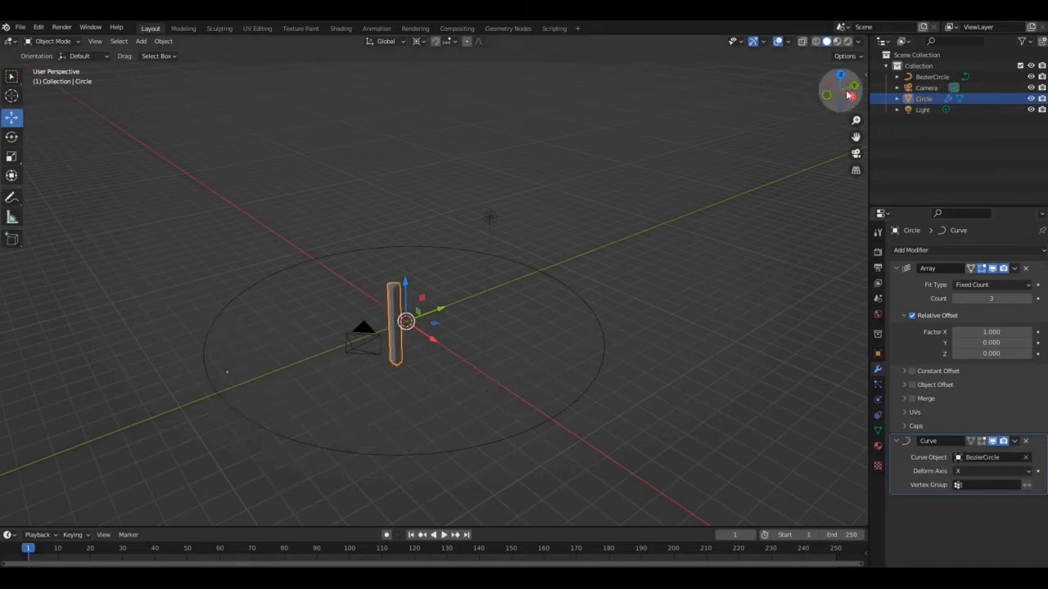
- Increase the Array modifier's count to 6
{"action": "left_click_drag", "start_coordinate": [840, 91], "coordinate": [851, 113]}
{"action": "scroll", "coordinate": [855, 117], "scroll_direction": "up", "scroll_amount": 5}
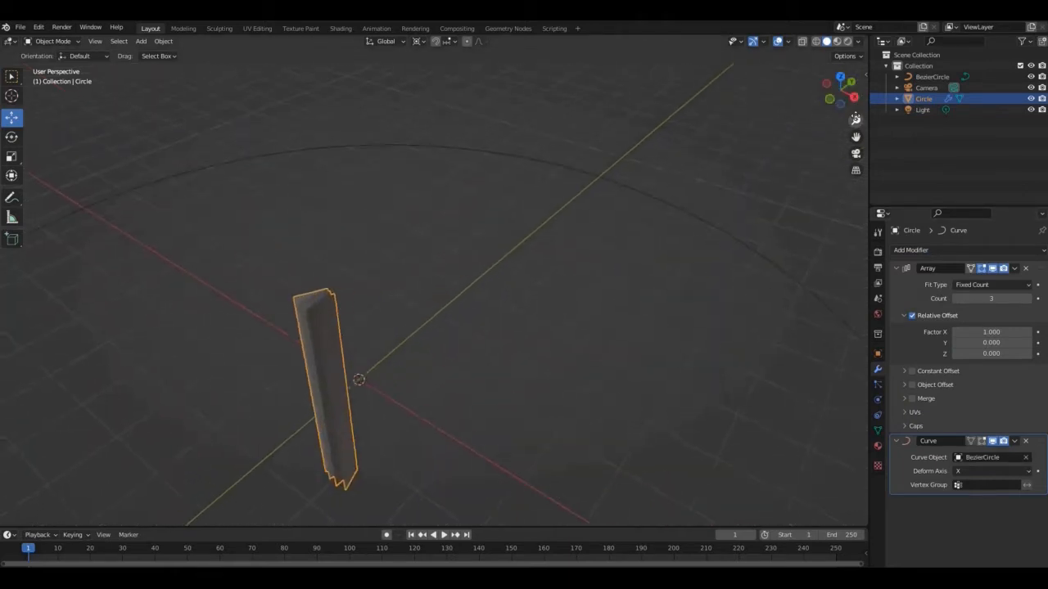
{"action": "left_click", "coordinate": [1028, 299]}
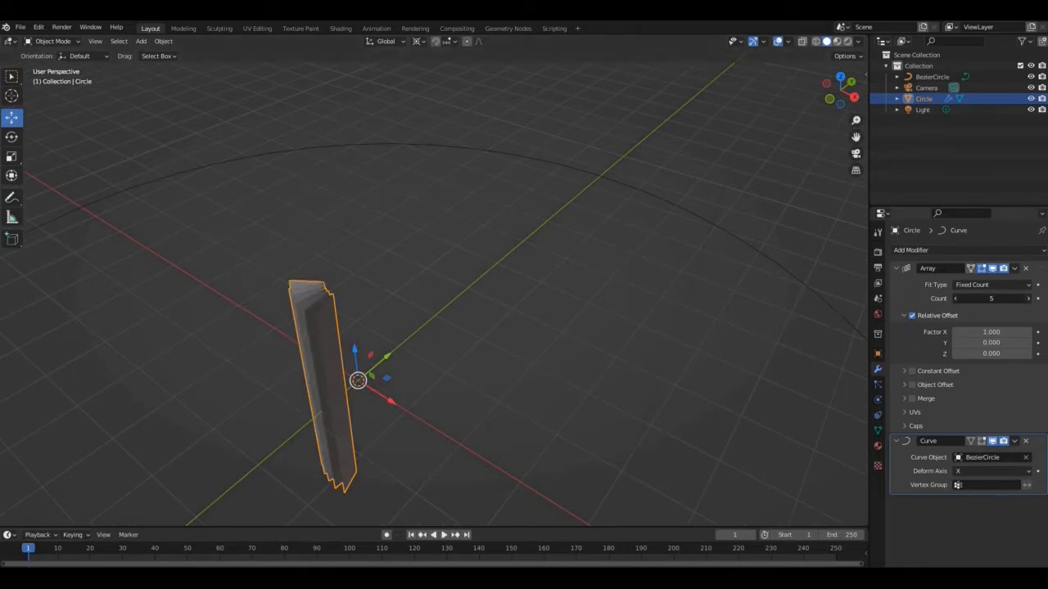
- Reposition the arrayed panels along Y, first about 2.61 m forward and finally about 1.69 m in the negative direction
{"action": "left_click_drag", "start_coordinate": [389, 361], "coordinate": [647, 185]}
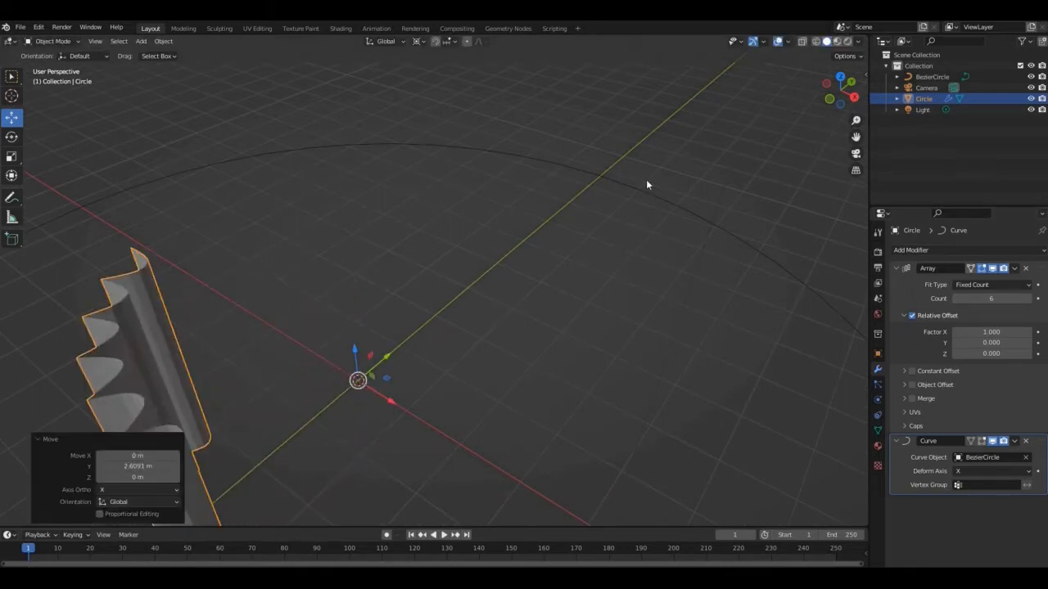
{"action": "left_click_drag", "start_coordinate": [854, 119], "coordinate": [820, 132]}
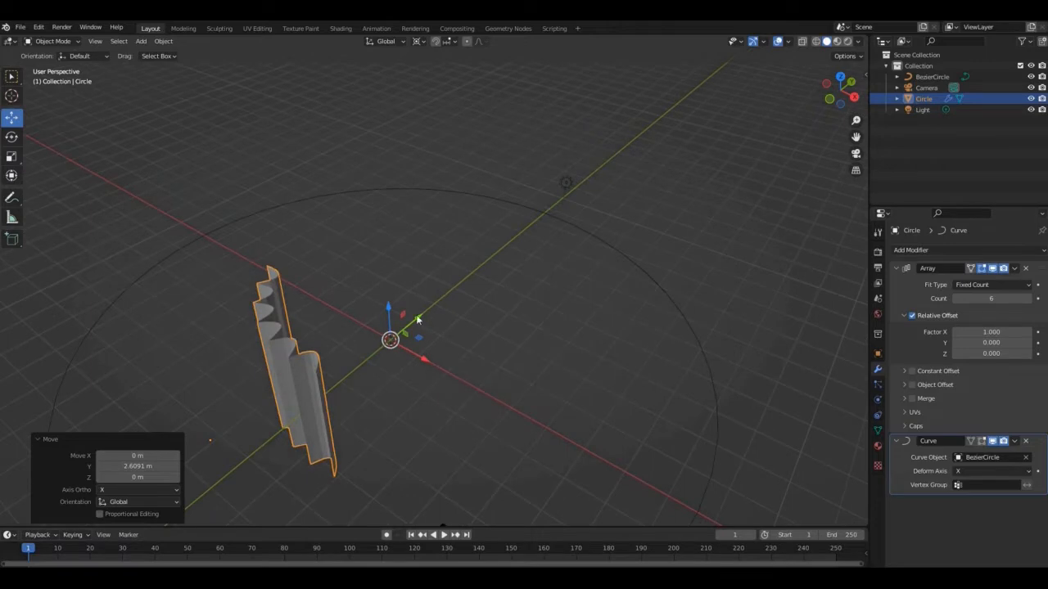
{"action": "left_click_drag", "start_coordinate": [417, 319], "coordinate": [353, 345]}
{"action": "left_click_drag", "start_coordinate": [415, 321], "coordinate": [359, 357]}
{"action": "key", "text": "KP_1"}
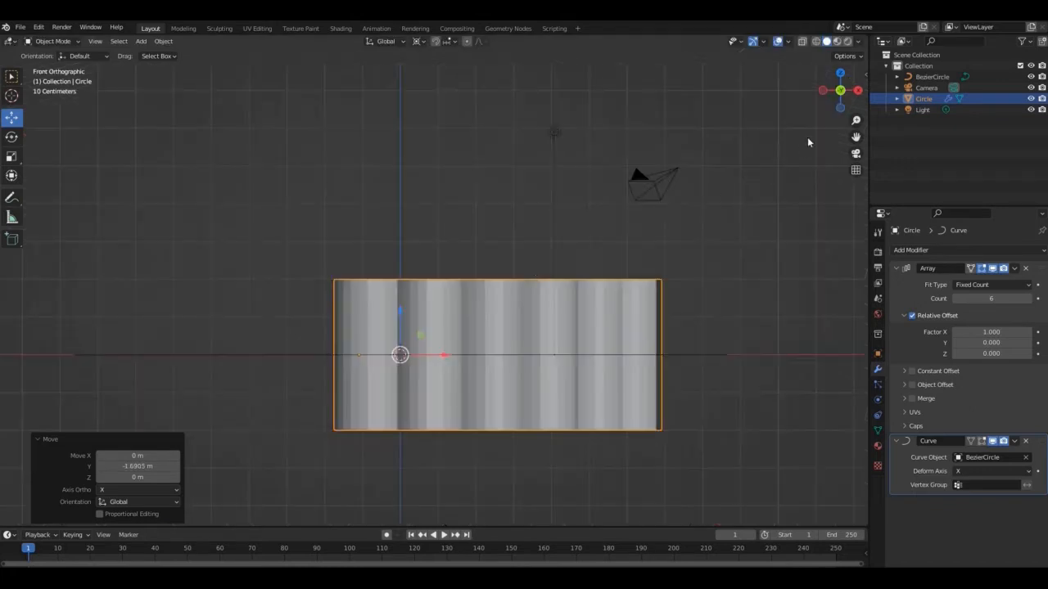
{"action": "left_click_drag", "start_coordinate": [840, 90], "coordinate": [881, 172]}
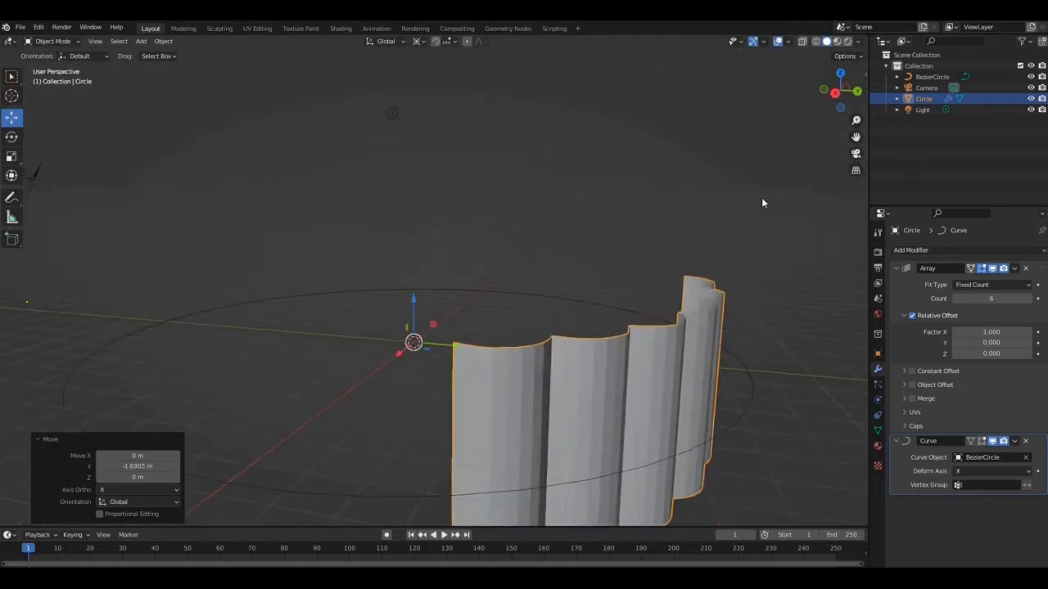
{"action": "key", "text": "KP_7"}
{"action": "left_click_drag", "start_coordinate": [856, 121], "coordinate": [856, 164]}
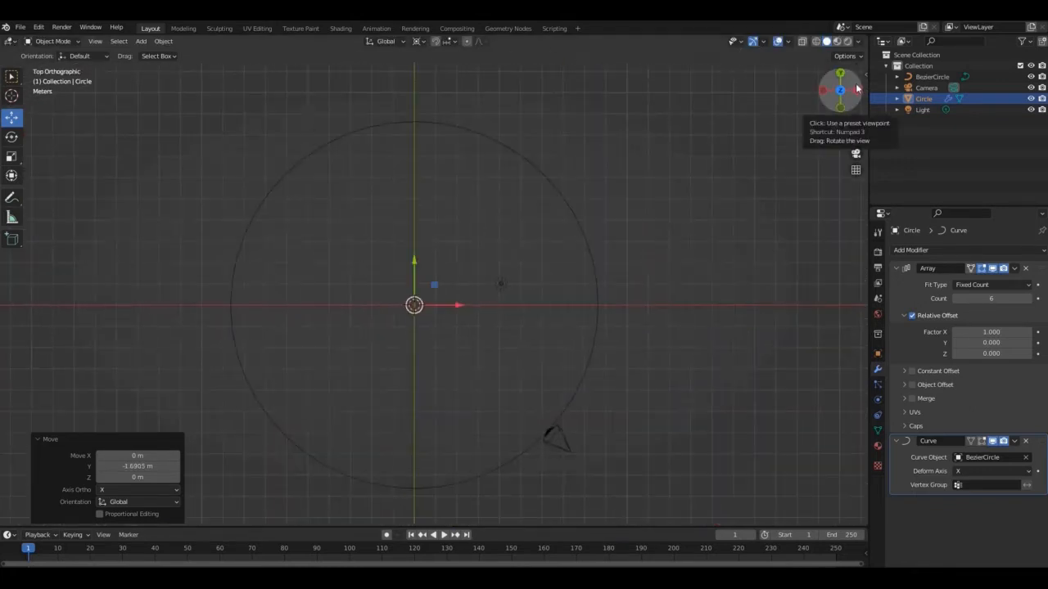
- Increase the Array modifier's count to 27 and scale the Bezier circle by about 0.995 to tighten the ring of panels
{"action": "left_click_drag", "start_coordinate": [856, 89], "coordinate": [853, 47]}
{"action": "left_click_drag", "start_coordinate": [979, 298], "coordinate": [1022, 298]}
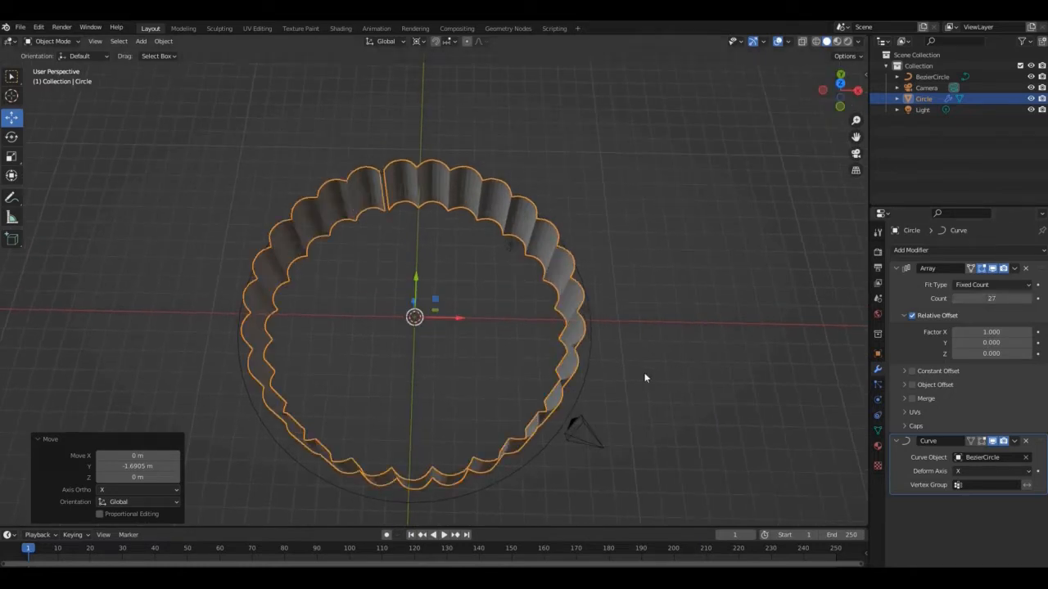
{"action": "left_click", "coordinate": [581, 398]}
{"action": "key", "text": "s"}
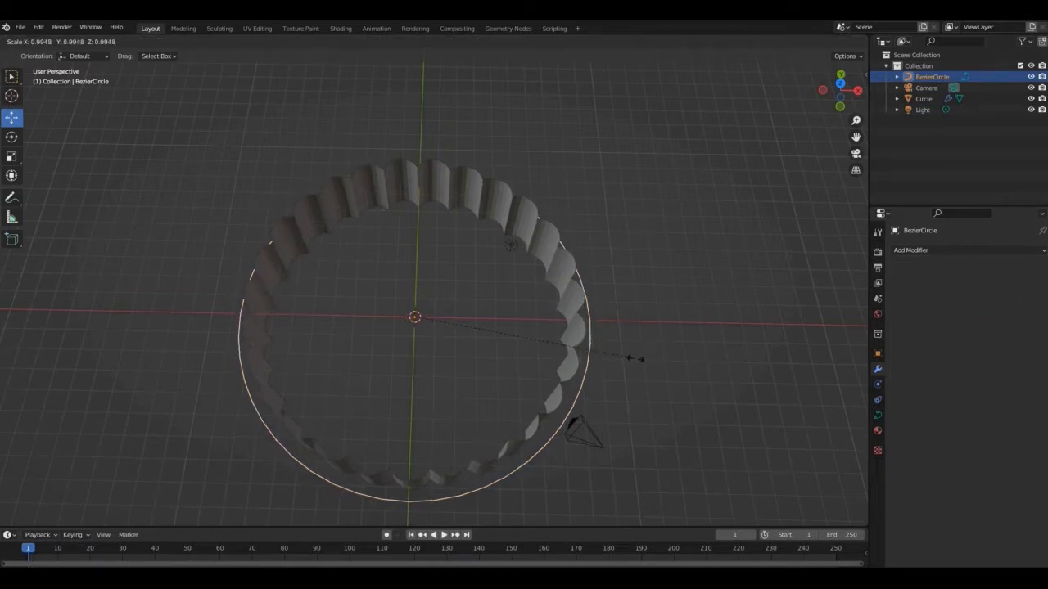
{"action": "left_click", "coordinate": [635, 359]}
{"action": "scroll", "coordinate": [667, 107], "scroll_direction": "up", "scroll_amount": 3}
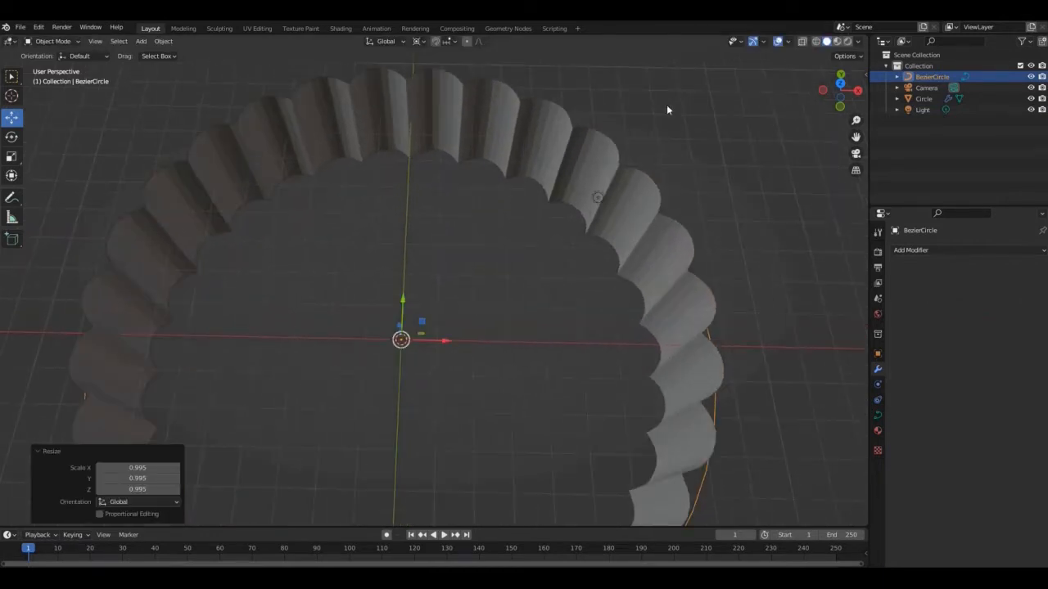
- Stretch the ring of fluted panels along Z by a factor of about 10.745
{"action": "key", "text": "KP_1"}
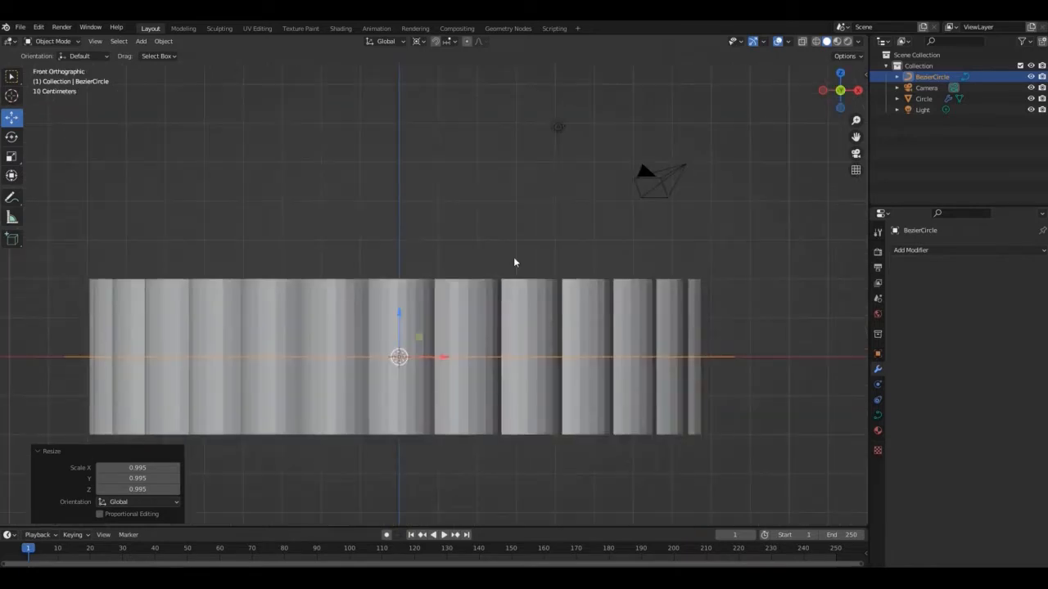
{"action": "left_click", "coordinate": [466, 305]}
{"action": "scroll", "coordinate": [626, 201], "scroll_direction": "down", "scroll_amount": 4}
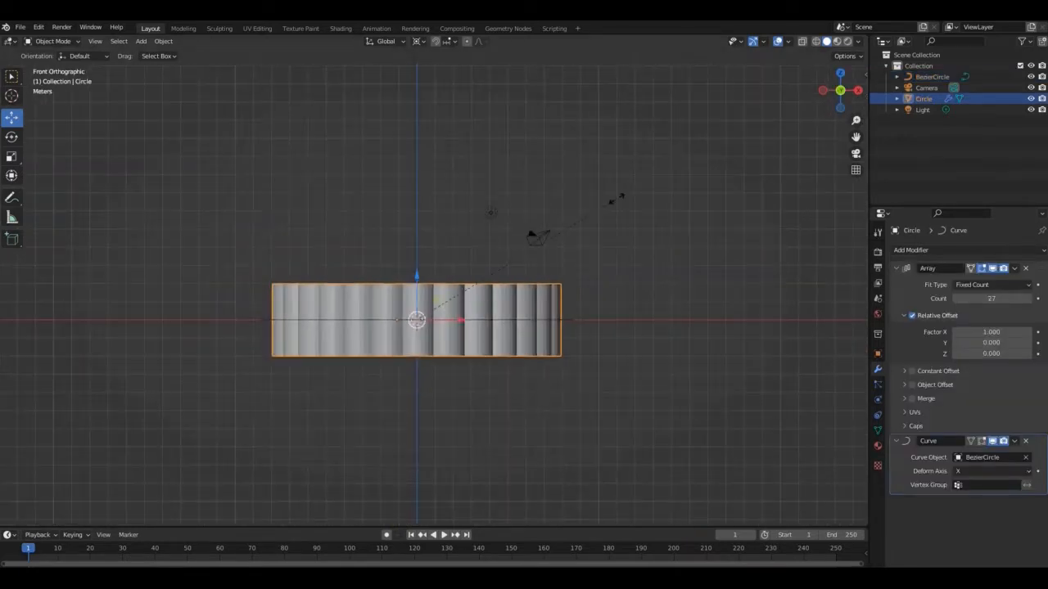
{"action": "key", "text": "s"}
{"action": "key", "text": "z"}
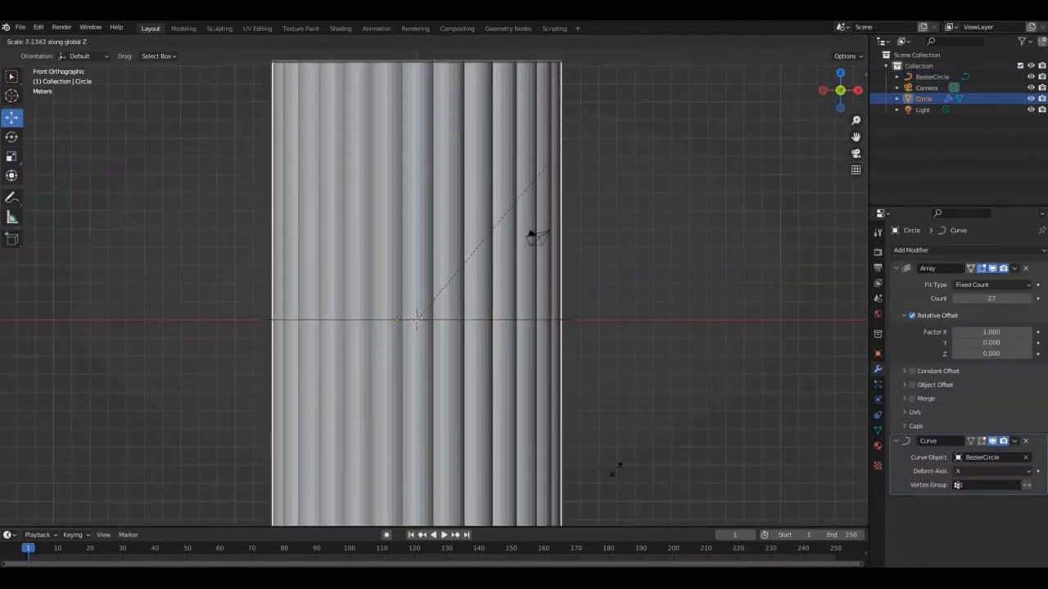
{"action": "left_click", "coordinate": [30, 114]}
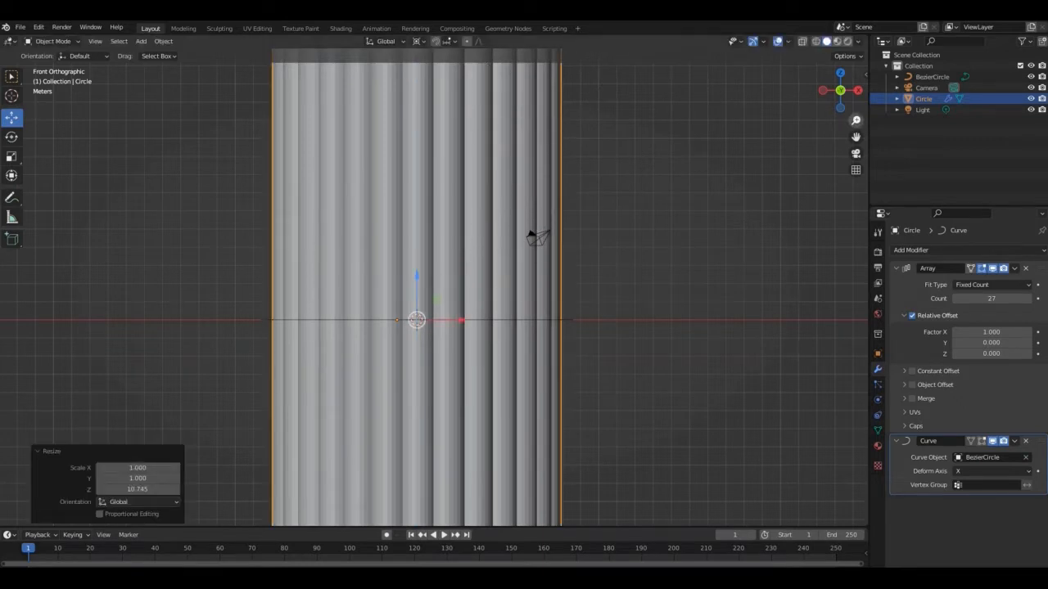
- Stretch the fluted column along Z again by a factor of about 3.514
{"action": "scroll", "coordinate": [598, 218], "scroll_direction": "down", "scroll_amount": 4}
{"action": "key", "text": "s"}
{"action": "key", "text": "z"}
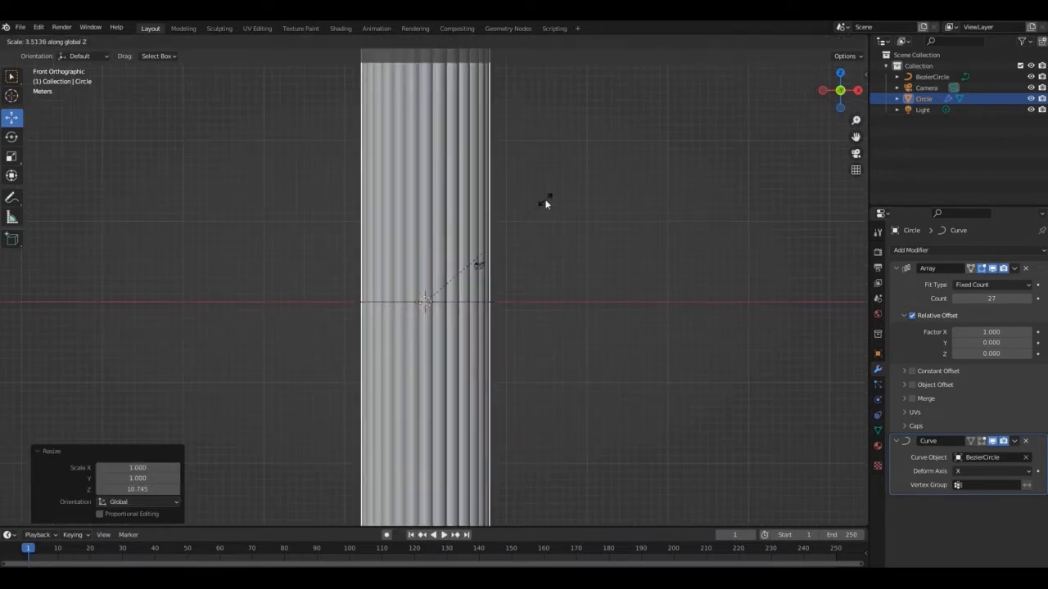
{"action": "left_click", "coordinate": [545, 203]}
{"action": "left_click_drag", "start_coordinate": [855, 120], "coordinate": [856, 201]}
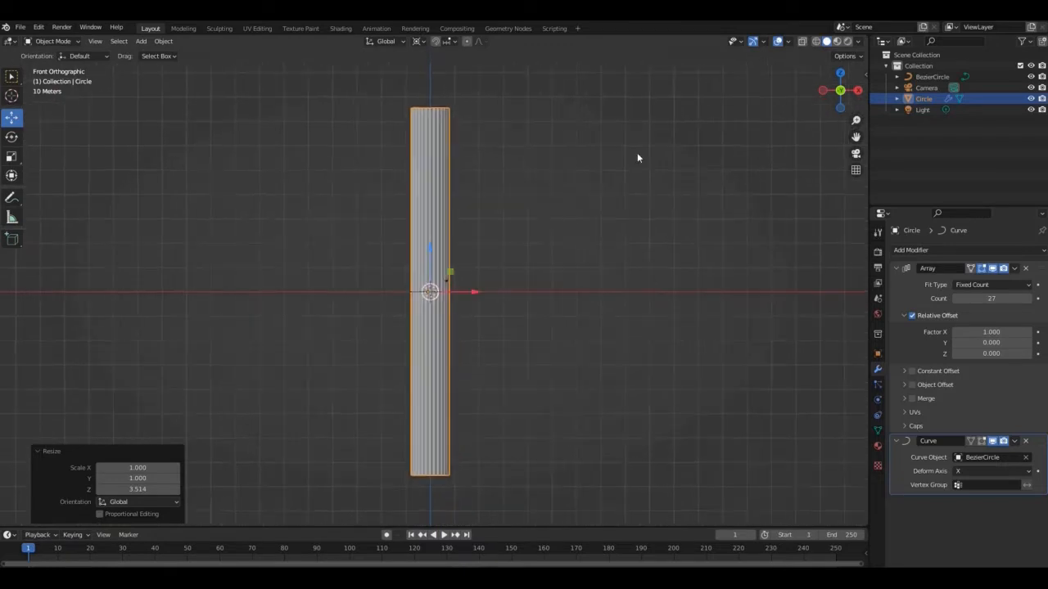
{"action": "left_click_drag", "start_coordinate": [839, 90], "coordinate": [860, 111]}
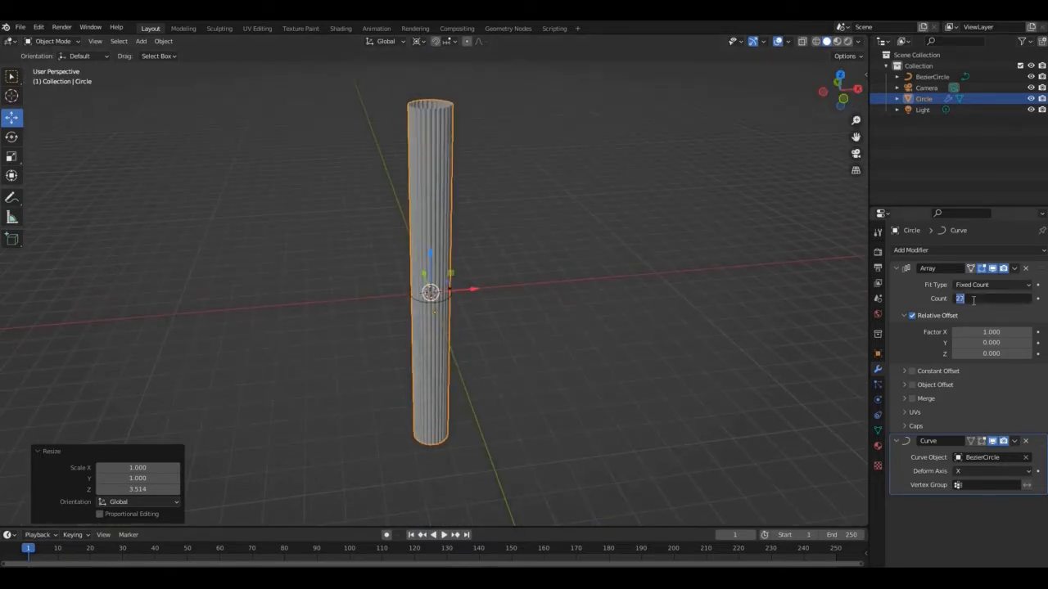
- Set the Array modifier's count to 15 and scale the Bezier circle down until the flutes close into a narrower column
{"action": "left_click", "coordinate": [973, 299]}
{"action": "type", "text": "15"}
{"action": "key", "text": "Return"}
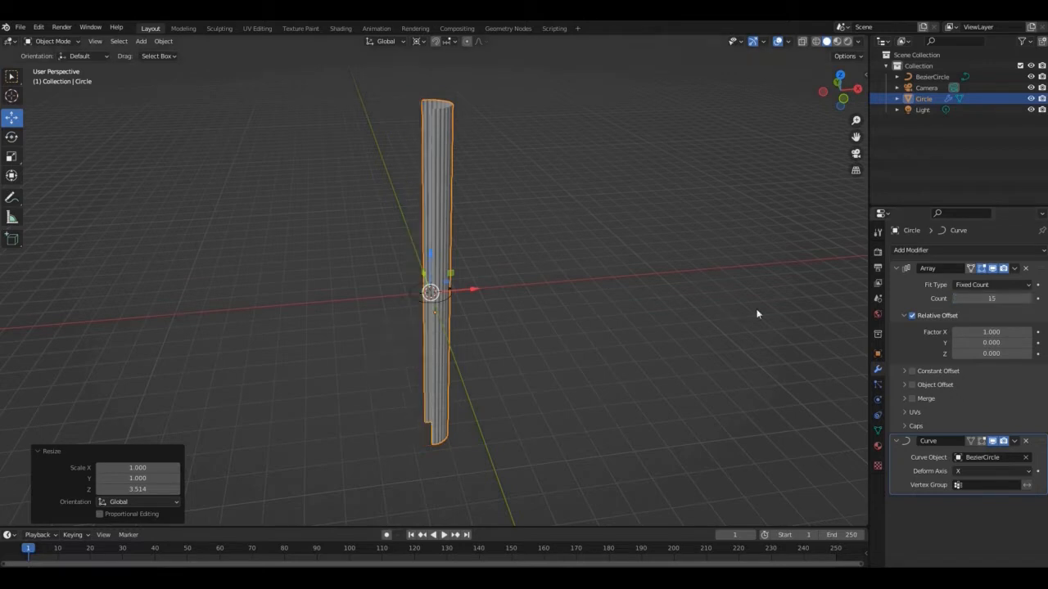
{"action": "left_click", "coordinate": [414, 298]}
{"action": "key", "text": "s"}
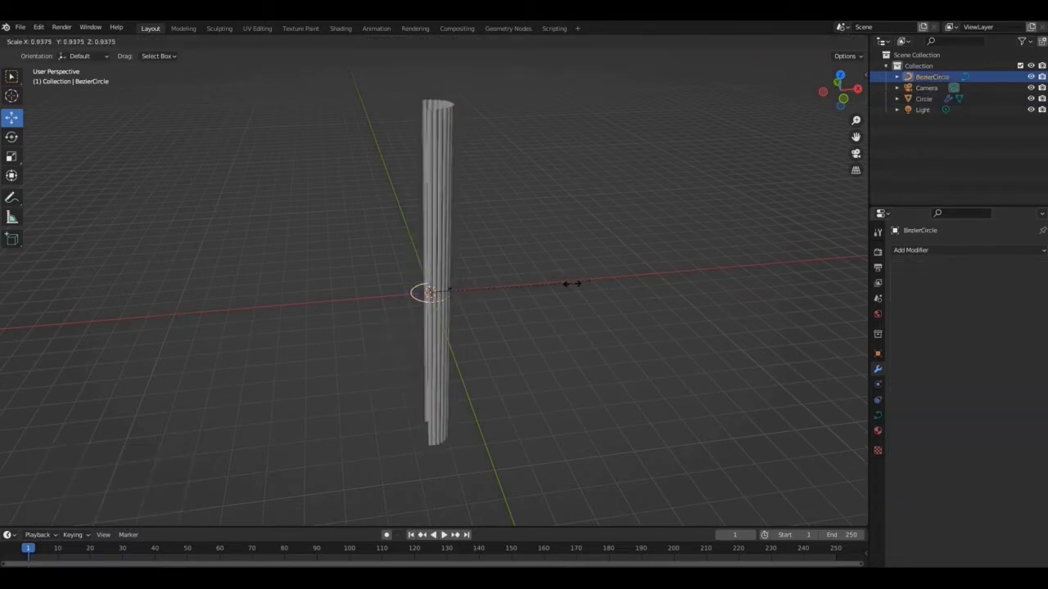
{"action": "left_click", "coordinate": [514, 282]}
{"action": "left_click_drag", "start_coordinate": [839, 88], "coordinate": [843, 122]}
- Add a UV sphere and move it up about 84.29 m along Z, above the top of the column
{"action": "left_click", "coordinate": [416, 146]}
{"action": "key", "text": "KP_1"}
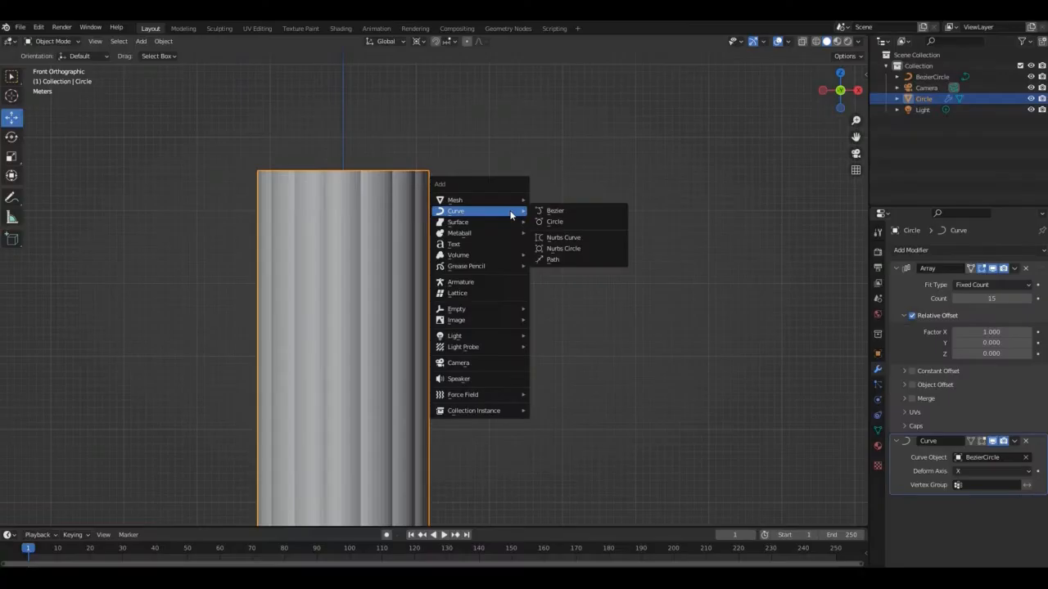
{"action": "mouse_move", "coordinate": [482, 200]}
{"action": "left_click", "coordinate": [565, 232]}
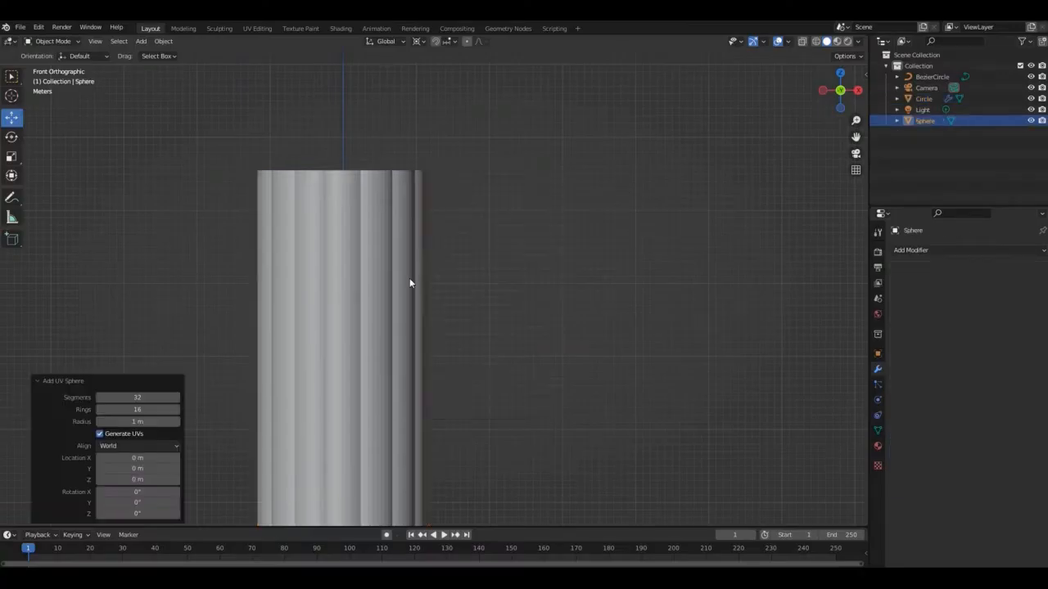
{"action": "key", "text": "g"}
{"action": "key", "text": "z"}
{"action": "left_click", "coordinate": [386, 139]}
- Scale the sphere by about 1.03, change the pivot point to its own center and scale it by about 16.05
{"action": "key", "text": "s"}
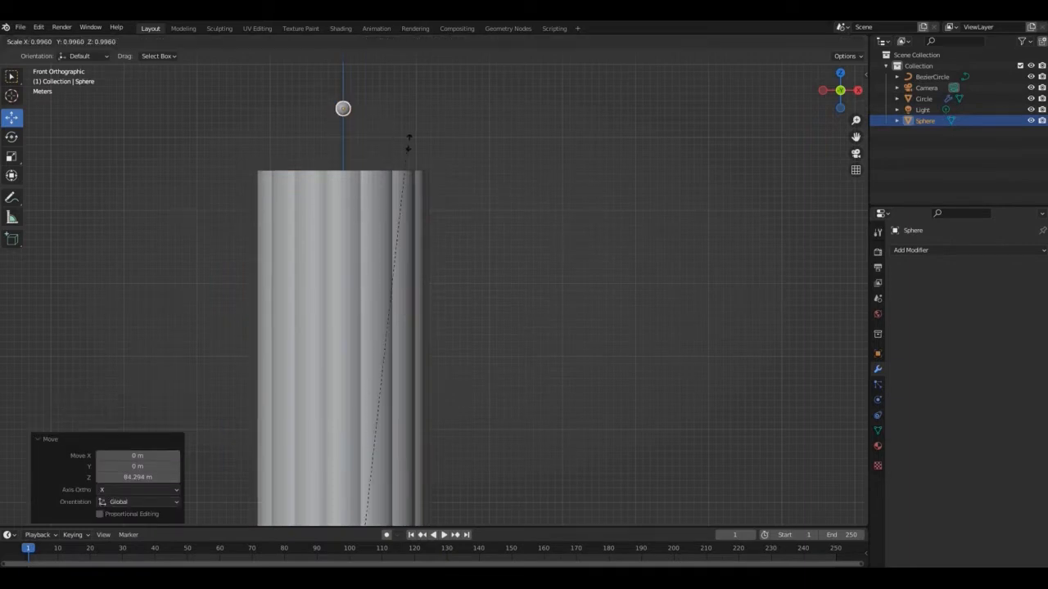
{"action": "left_click", "coordinate": [413, 125]}
{"action": "left_click", "coordinate": [418, 39]}
{"action": "left_click", "coordinate": [421, 42]}
{"action": "key", "text": "s"}
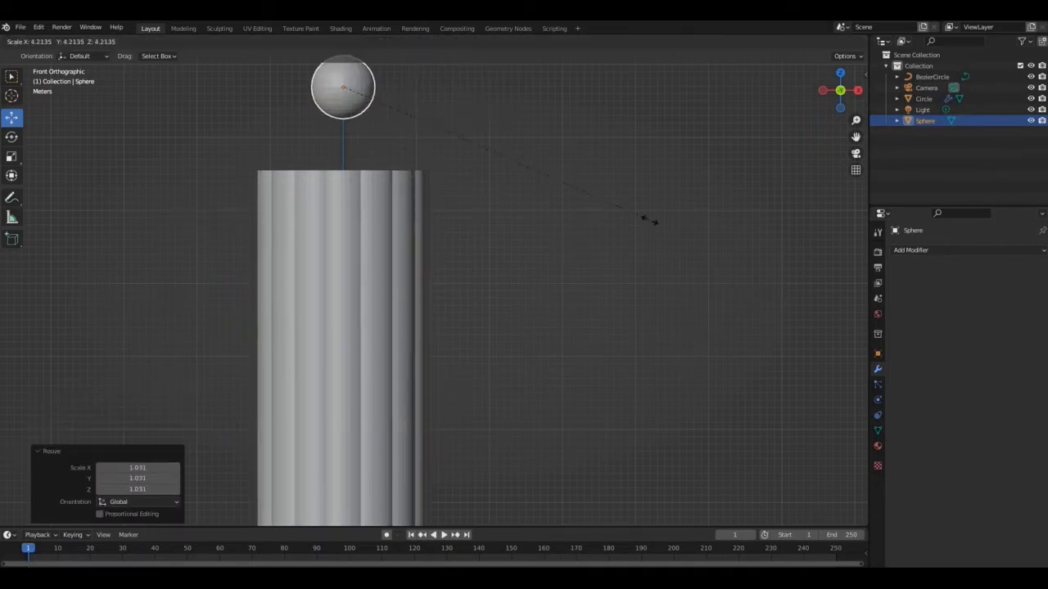
{"action": "left_click", "coordinate": [702, 140]}
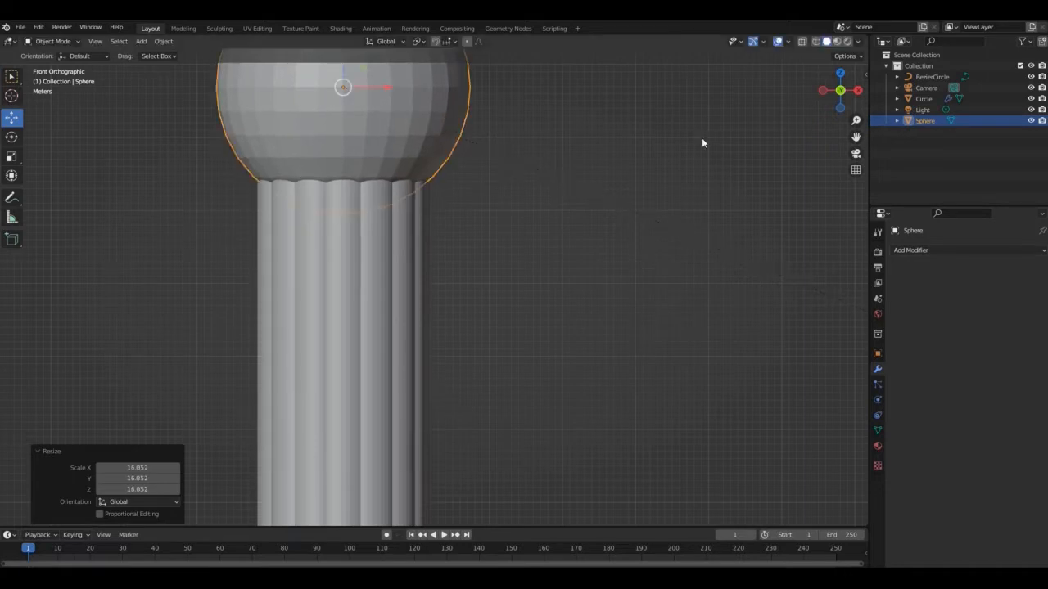
- Shade the sphere on top of the column smooth
{"action": "right_click", "coordinate": [355, 152]}
{"action": "left_click", "coordinate": [355, 152]}
{"action": "left_click_drag", "start_coordinate": [855, 137], "coordinate": [731, 286]}
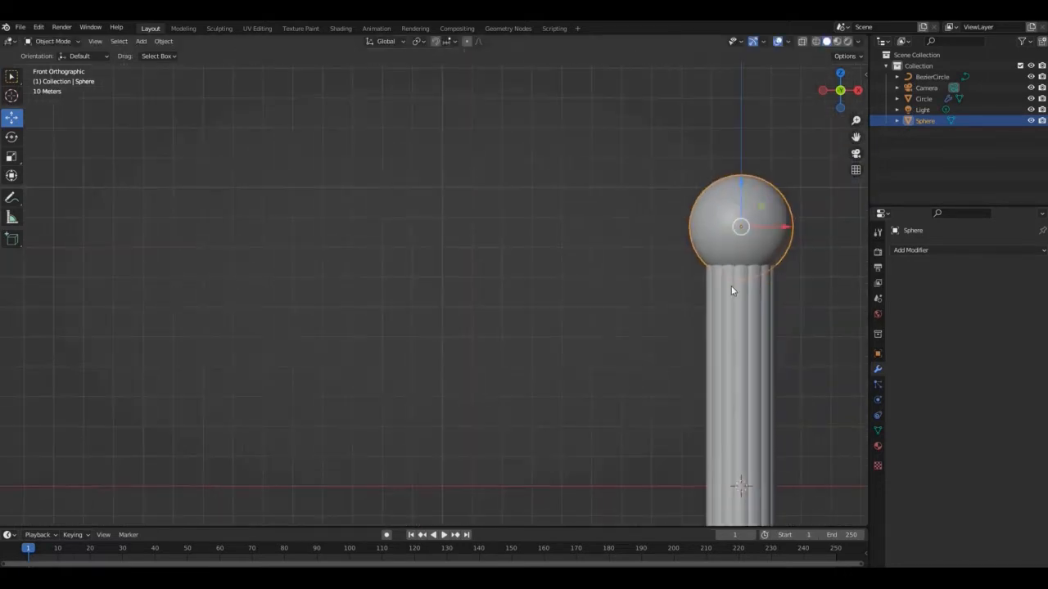
- Scale all objects together by about 0.478 and shrink them a second time
{"action": "key", "text": "a"}
{"action": "key", "text": "s"}
{"action": "left_click", "coordinate": [671, 354]}
{"action": "left_click_drag", "start_coordinate": [855, 137], "coordinate": [635, 41]}
{"action": "key", "text": "s"}
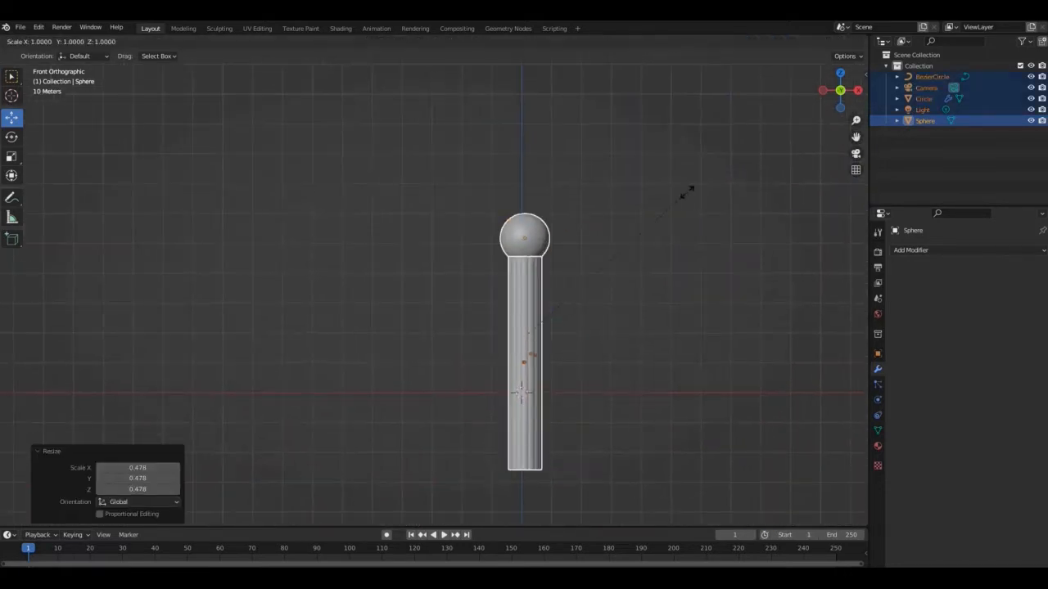
{"action": "left_click", "coordinate": [612, 257]}
{"action": "left_click_drag", "start_coordinate": [855, 120], "coordinate": [725, 474]}
- Select all objects and center the column on the Z axis, raising it about 5.19 m so its base rests on the ground
{"action": "left_click", "coordinate": [590, 242]}
{"action": "key", "text": "a"}
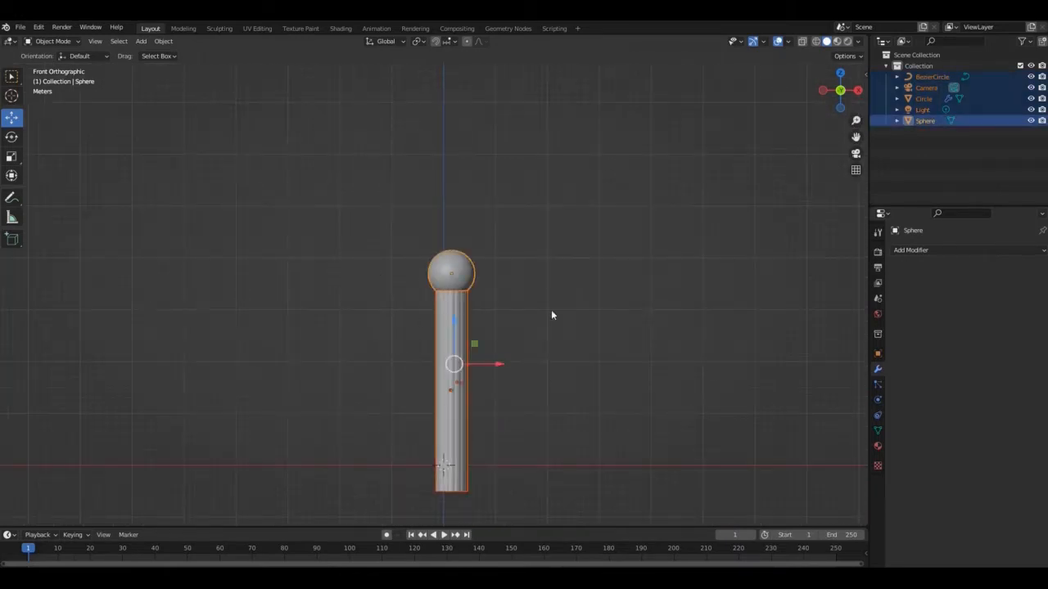
{"action": "left_click", "coordinate": [458, 353]}
{"action": "key", "text": "a"}
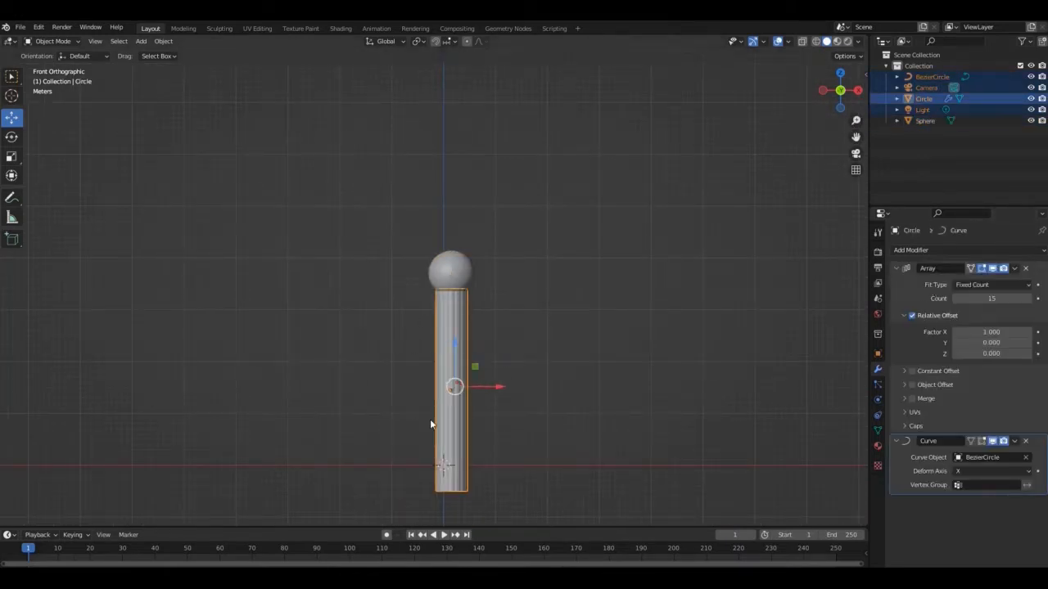
{"action": "key", "text": "a"}
{"action": "left_click_drag", "start_coordinate": [502, 367], "coordinate": [449, 315]}
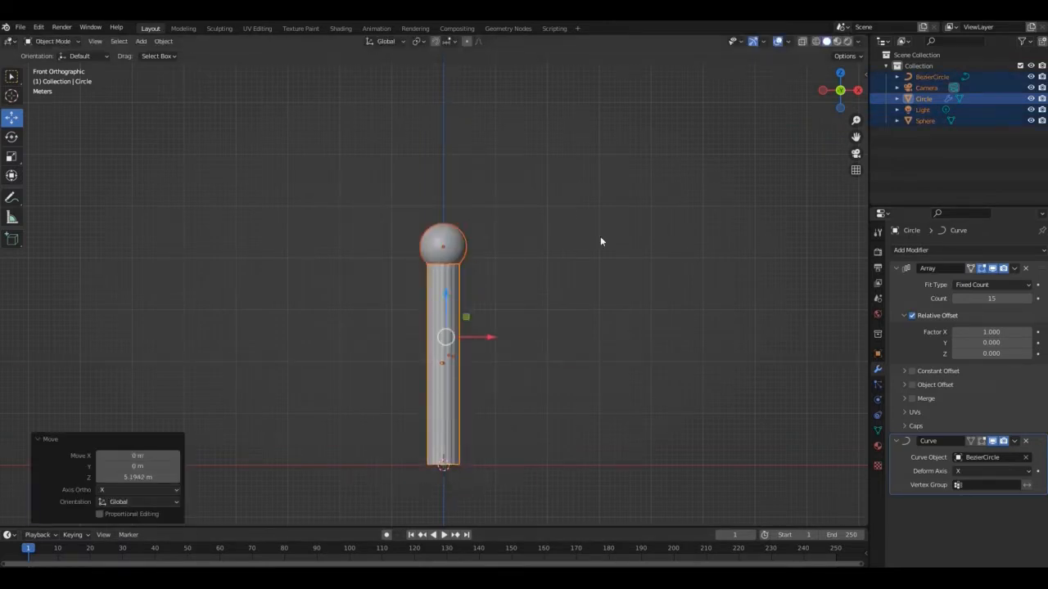
- Edit the sphere's mesh with X-ray on, select its upper part down to below the middle and scale it by about 1.1
{"action": "left_click", "coordinate": [600, 236]}
{"action": "scroll", "coordinate": [447, 322], "scroll_direction": "up", "scroll_amount": 2}
{"action": "left_click", "coordinate": [447, 326]}
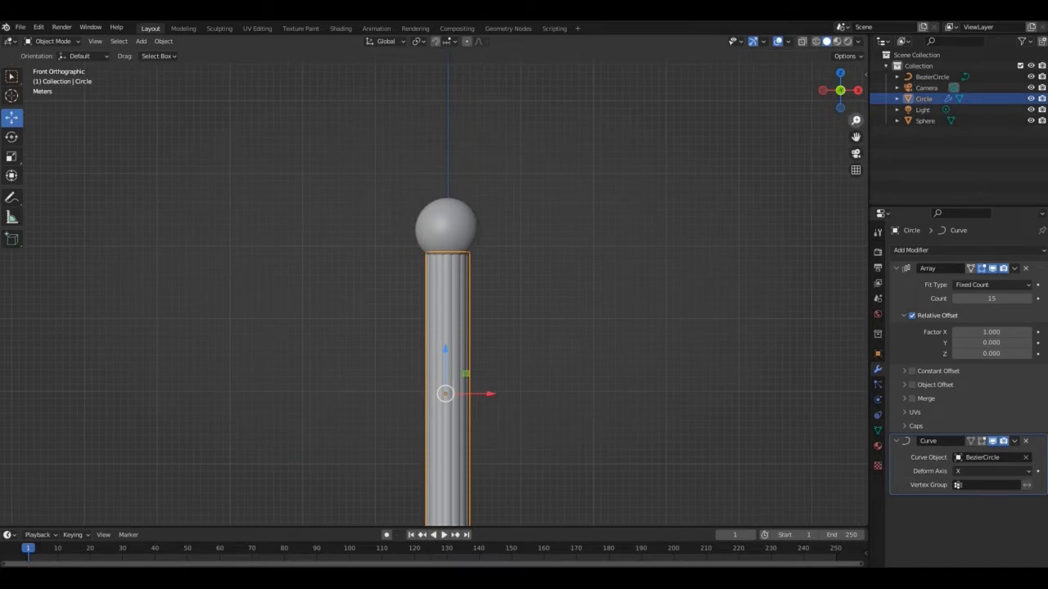
{"action": "scroll", "coordinate": [855, 121], "scroll_direction": "down", "scroll_amount": 2}
{"action": "left_click", "coordinate": [432, 255]}
{"action": "scroll", "coordinate": [672, 187], "scroll_direction": "up", "scroll_amount": 2}
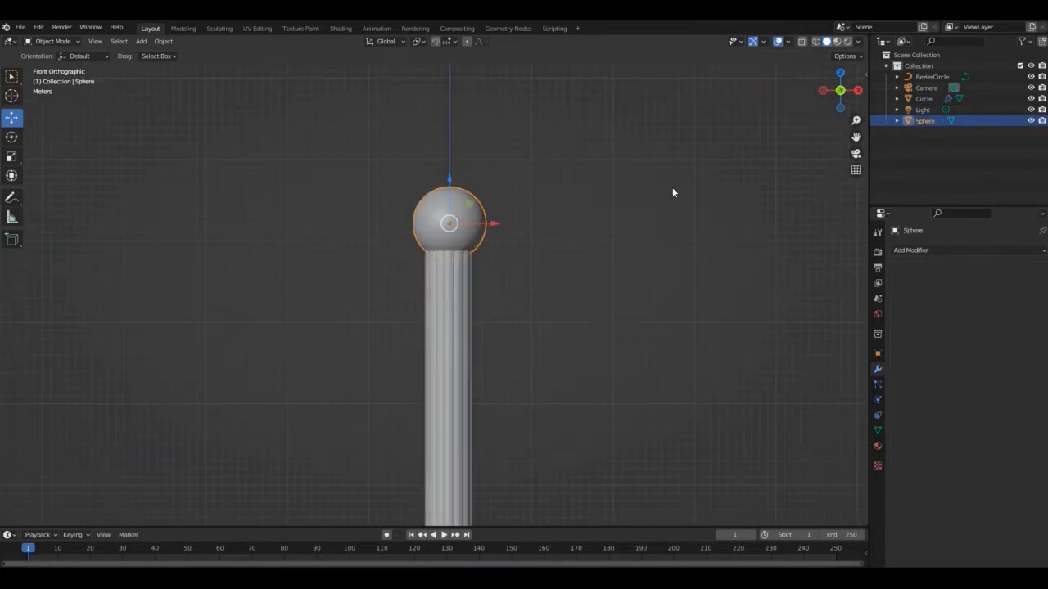
{"action": "key", "text": "Tab"}
{"action": "left_click_drag", "start_coordinate": [360, 171], "coordinate": [535, 202]}
{"action": "left_click", "coordinate": [800, 42]}
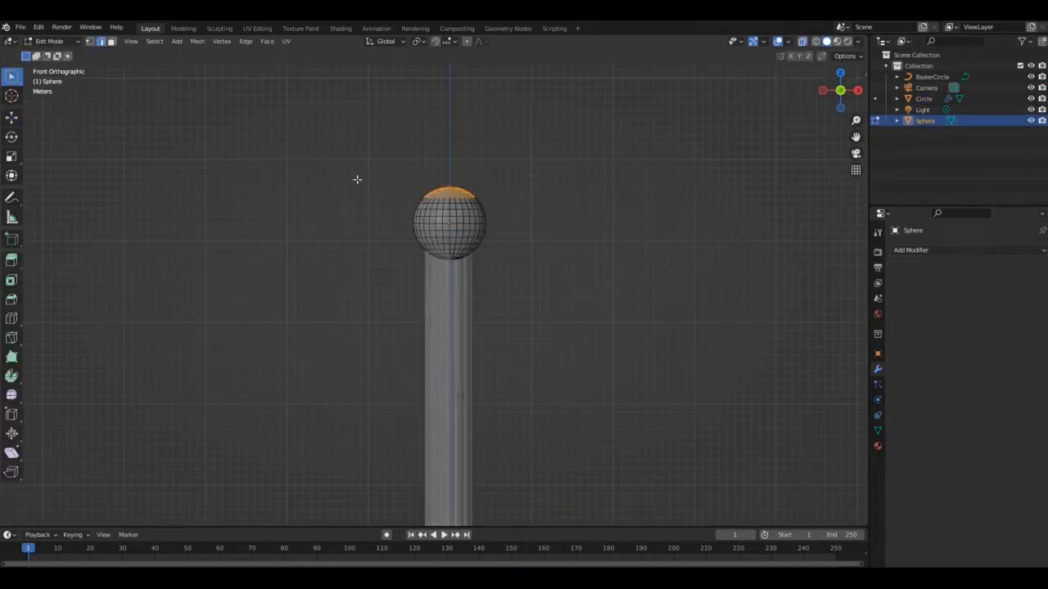
{"action": "left_click_drag", "start_coordinate": [356, 177], "coordinate": [559, 210]}
{"action": "left_click_drag", "start_coordinate": [378, 164], "coordinate": [491, 226]}
{"action": "left_click_drag", "start_coordinate": [347, 176], "coordinate": [529, 237]}
{"action": "key", "text": "s"}
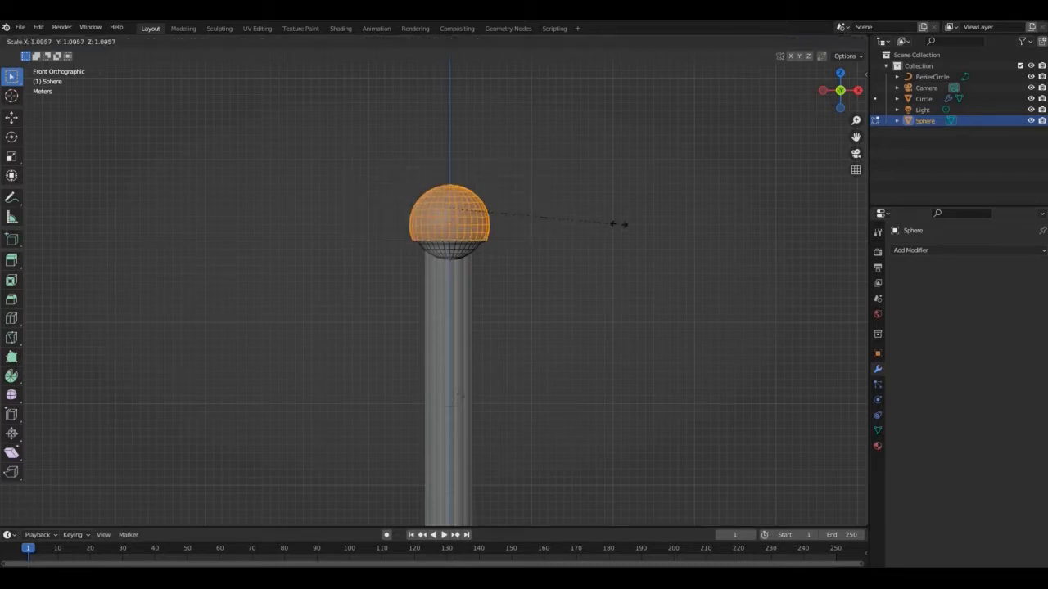
{"action": "left_click", "coordinate": [629, 224]}
- Move the selected upper part of the sphere up along Z and enlarge it a little more
{"action": "key", "text": "g"}
{"action": "key", "text": "z"}
{"action": "left_click", "coordinate": [629, 217]}
{"action": "key", "text": "s"}
{"action": "left_click", "coordinate": [641, 214]}
{"action": "left_click_drag", "start_coordinate": [830, 98], "coordinate": [820, 80]}
{"action": "key", "text": "Tab"}
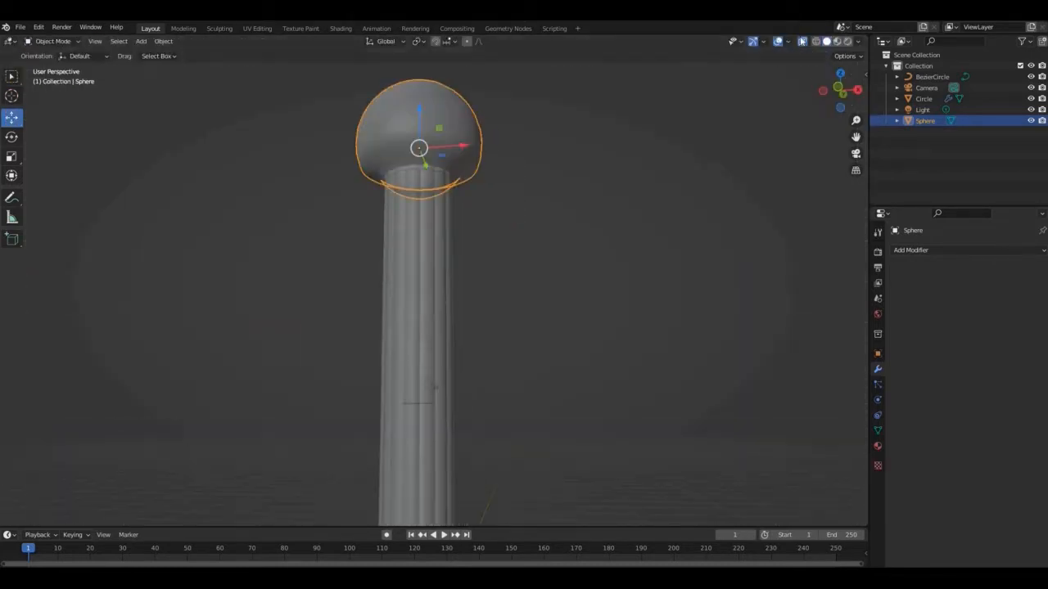
{"action": "key", "text": "alt+z"}
{"action": "key", "text": "Tab"}
- Raise the selected dome in small amounts along Z and scale it by about 1.108
{"action": "key", "text": "g"}
{"action": "key", "text": "z"}
{"action": "left_click", "coordinate": [618, 126]}
{"action": "key", "text": "g"}
{"action": "key", "text": "z"}
{"action": "left_click", "coordinate": [617, 123]}
{"action": "key", "text": "s"}
{"action": "left_click", "coordinate": [638, 110]}
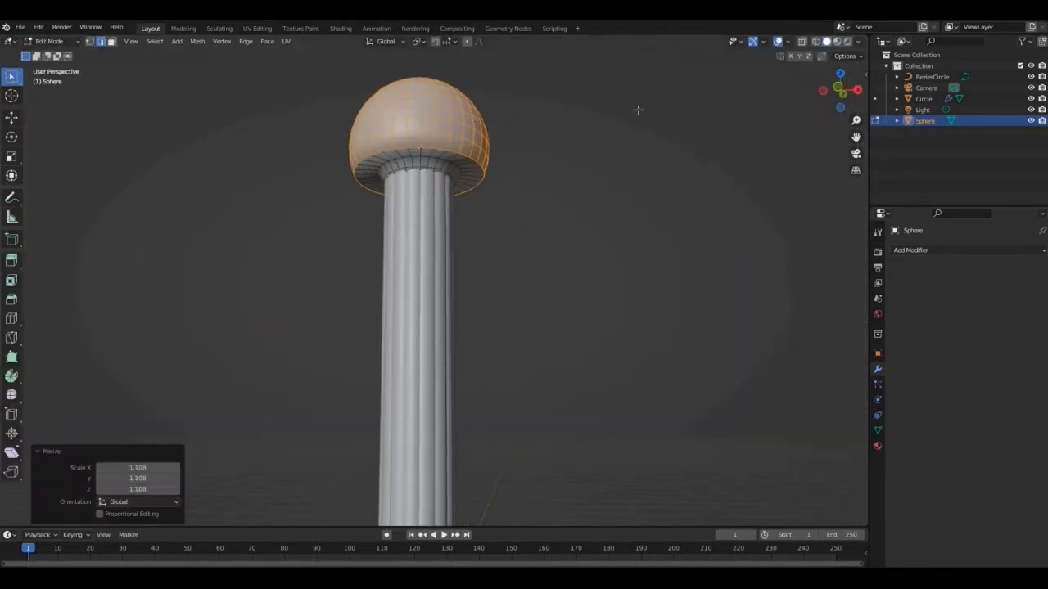
{"action": "key", "text": "g"}
{"action": "key", "text": "z"}
{"action": "left_click", "coordinate": [637, 104]}
- Add an edge loop on the dome's flat underside and slide it close to the outer rim
{"action": "left_click", "coordinate": [449, 162]}
{"action": "left_click", "coordinate": [463, 159]}
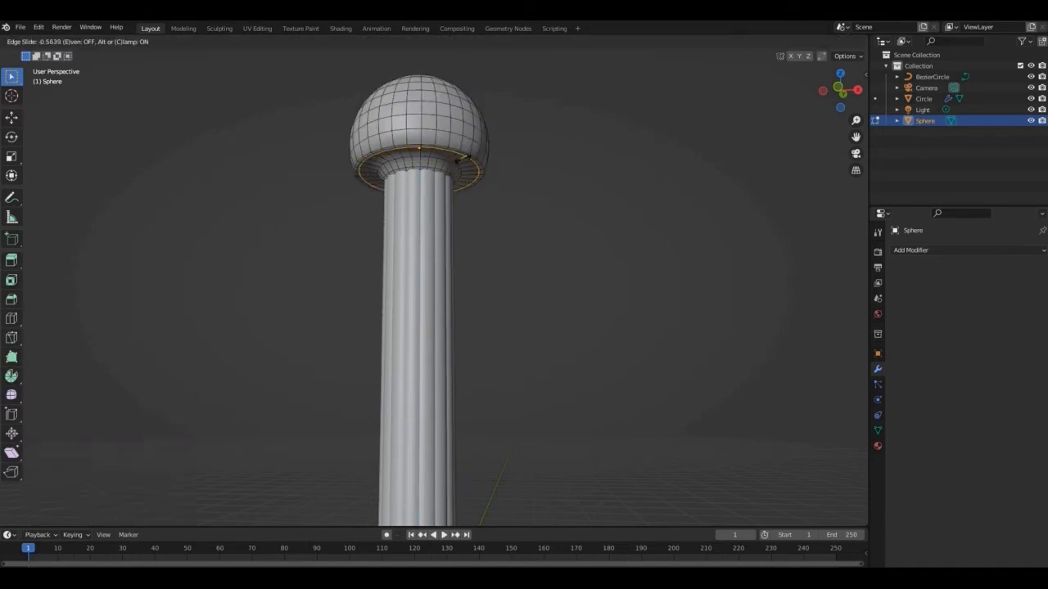
{"action": "left_click", "coordinate": [464, 156]}
{"action": "key", "text": "Tab"}
{"action": "key", "text": "Tab"}
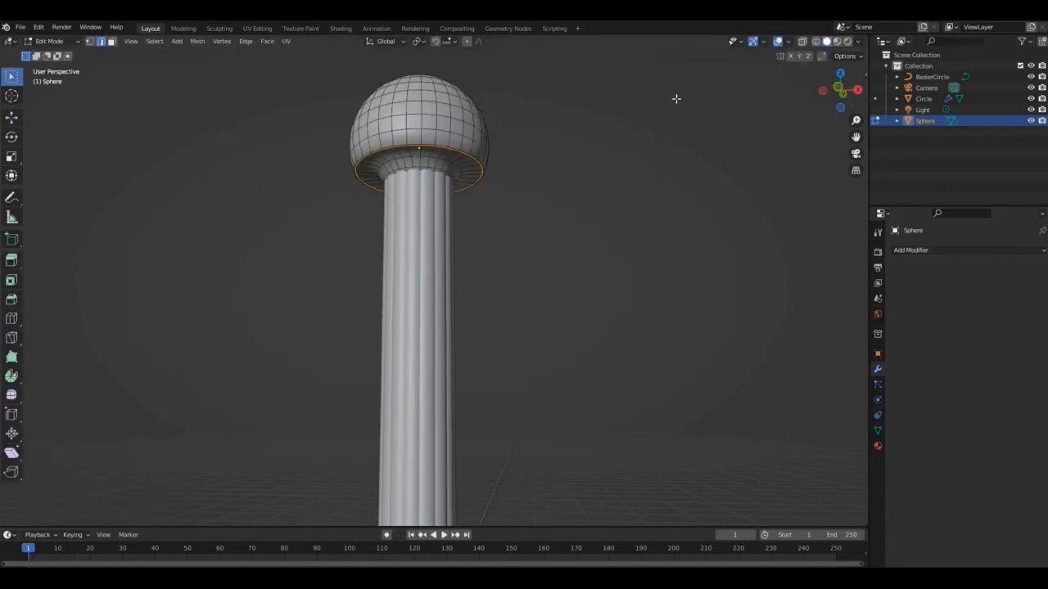
- Select the dome above its lowest rim band with X-ray on, extrude it and scale it outward
{"action": "key", "text": "KP_1"}
{"action": "left_click", "coordinate": [802, 41]}
{"action": "left_click_drag", "start_coordinate": [346, 109], "coordinate": [575, 243]}
{"action": "left_click_drag", "start_coordinate": [339, 156], "coordinate": [557, 241], "text": "shift"}
{"action": "left_click_drag", "start_coordinate": [837, 98], "coordinate": [833, 92]}
{"action": "left_click", "coordinate": [801, 42]}
{"action": "key", "text": "KP_1"}
{"action": "left_click", "coordinate": [802, 41]}
{"action": "left_click_drag", "start_coordinate": [328, 145], "coordinate": [560, 247]}
{"action": "key", "text": "e"}
{"action": "key", "text": "s"}
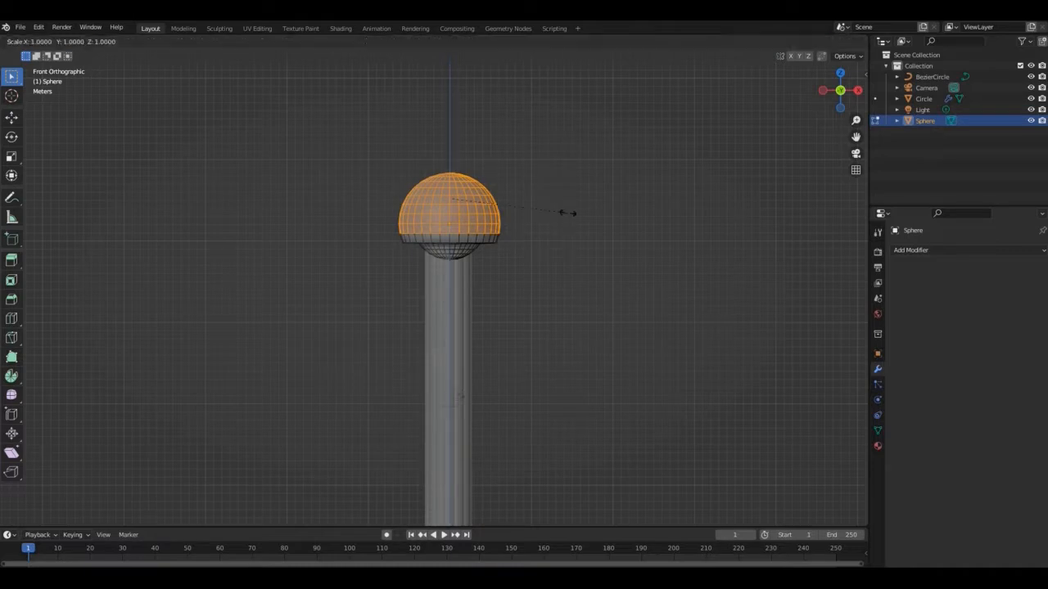
{"action": "left_click", "coordinate": [597, 203]}
- Move the extruded dome section up along Z to form a slanted band beneath it, and turn X-ray off
{"action": "key", "text": "g"}
{"action": "key", "text": "z"}
{"action": "left_click", "coordinate": [599, 187]}
{"action": "left_click_drag", "start_coordinate": [840, 92], "coordinate": [834, 88]}
{"action": "left_click", "coordinate": [802, 42]}
{"action": "key", "text": "Tab"}
{"action": "key", "text": "Tab"}
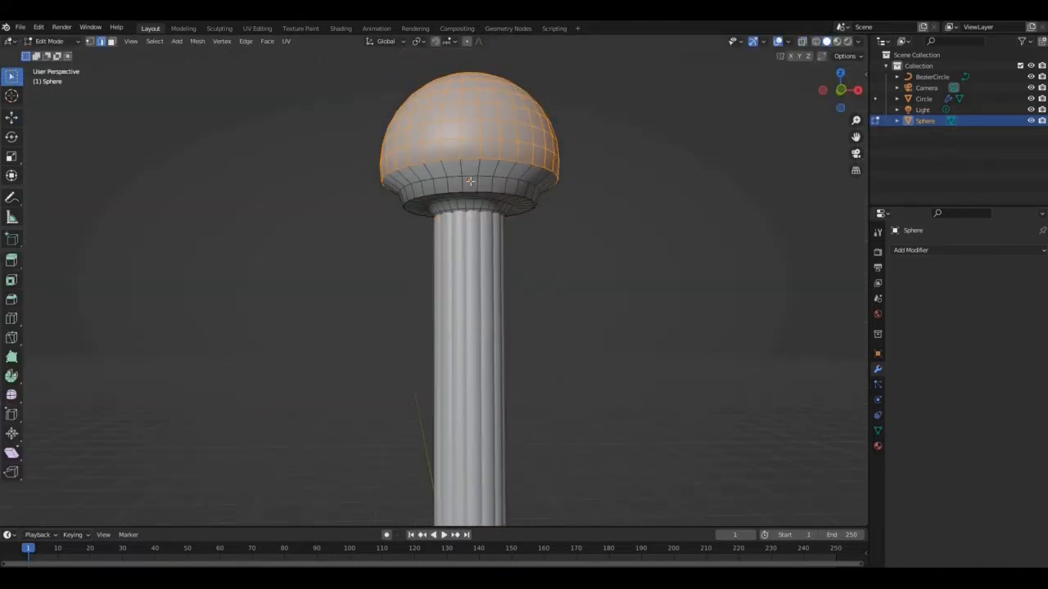
- Add two edge loops to the slanted band beneath the dome, sliding each close to one of the band's edges
{"action": "key", "text": "alt+a"}
{"action": "left_click", "coordinate": [478, 170]}
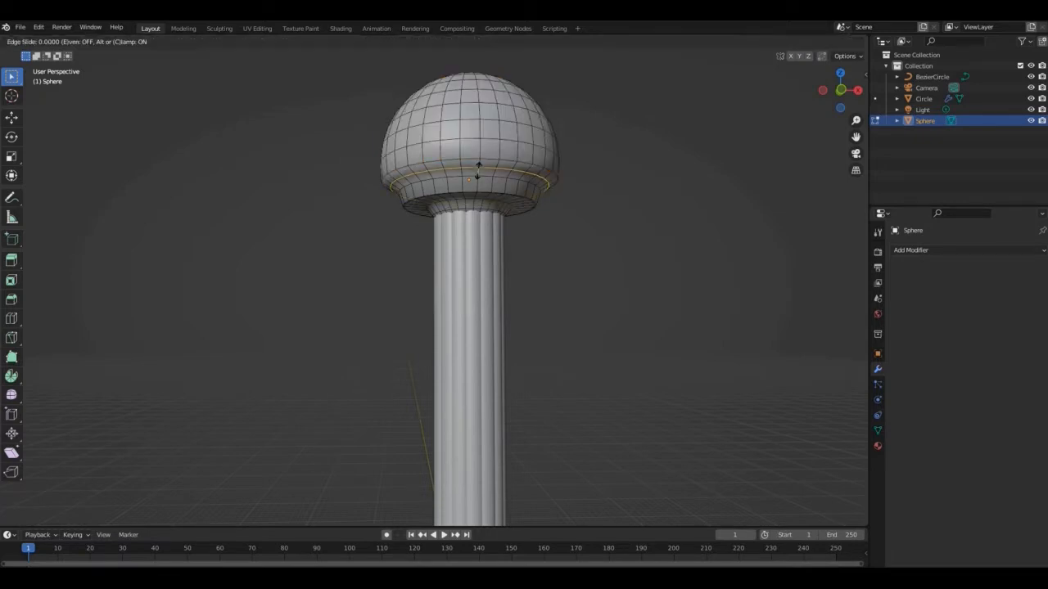
{"action": "left_click", "coordinate": [481, 164]}
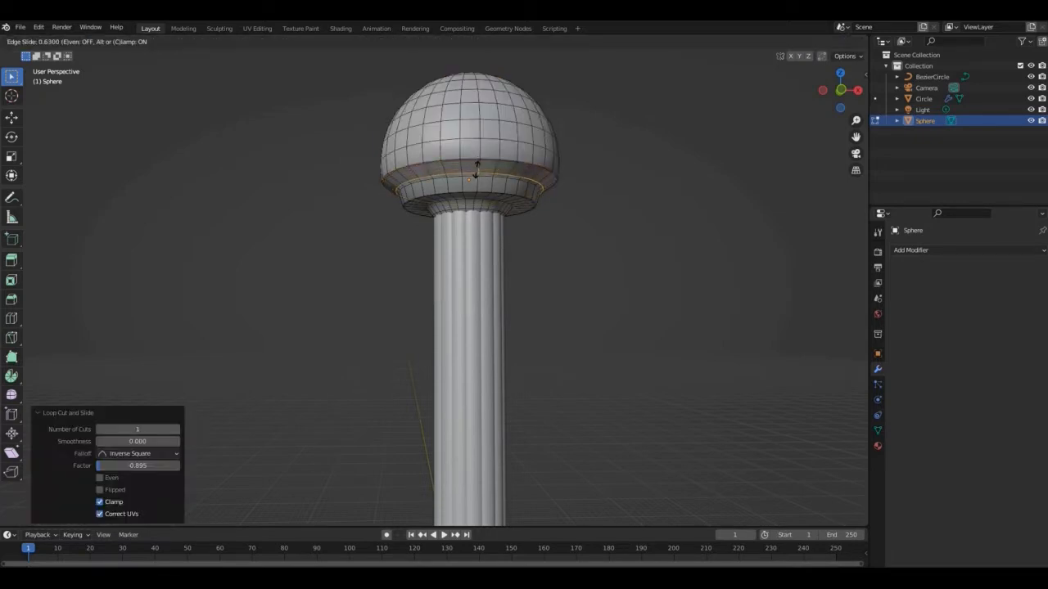
{"action": "key", "text": "Tab"}
{"action": "key", "text": "KP_1"}
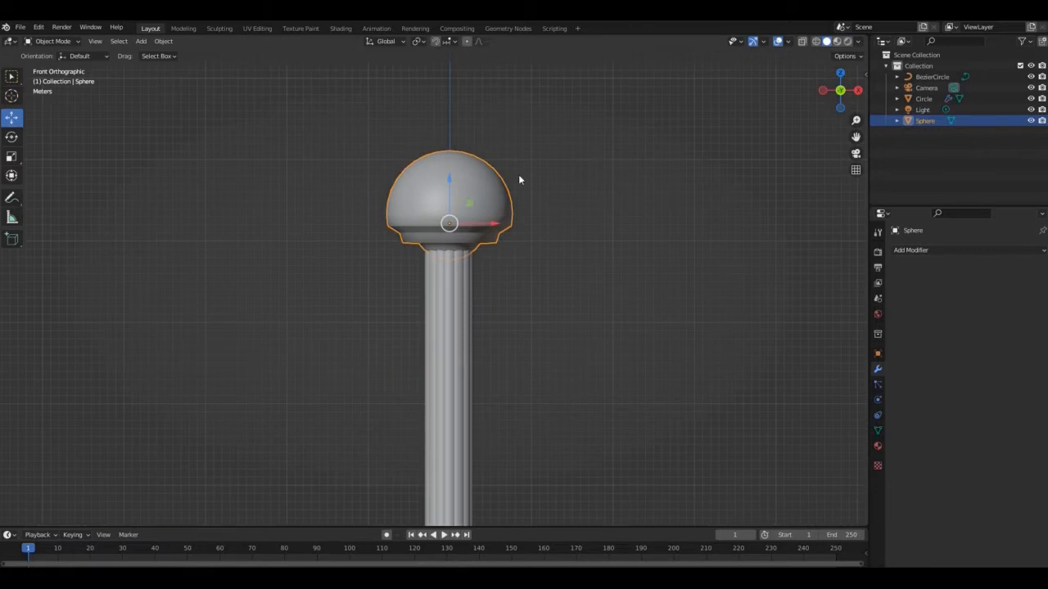
- Select the dome above its lowest rim band with X-ray on, extrude it and scale it to 0
{"action": "key", "text": "Tab"}
{"action": "left_click", "coordinate": [802, 40]}
{"action": "left_click_drag", "start_coordinate": [276, 133], "coordinate": [658, 218]}
{"action": "middle_click_drag", "start_coordinate": [705, 186], "coordinate": [646, 150]}
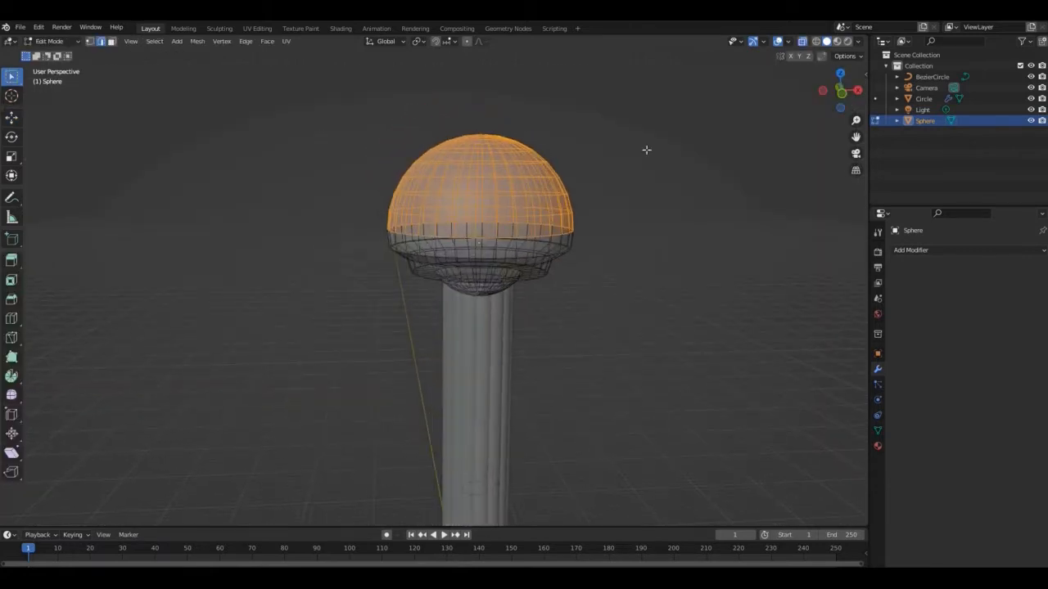
{"action": "key", "text": "s"}
{"action": "key", "text": "0"}
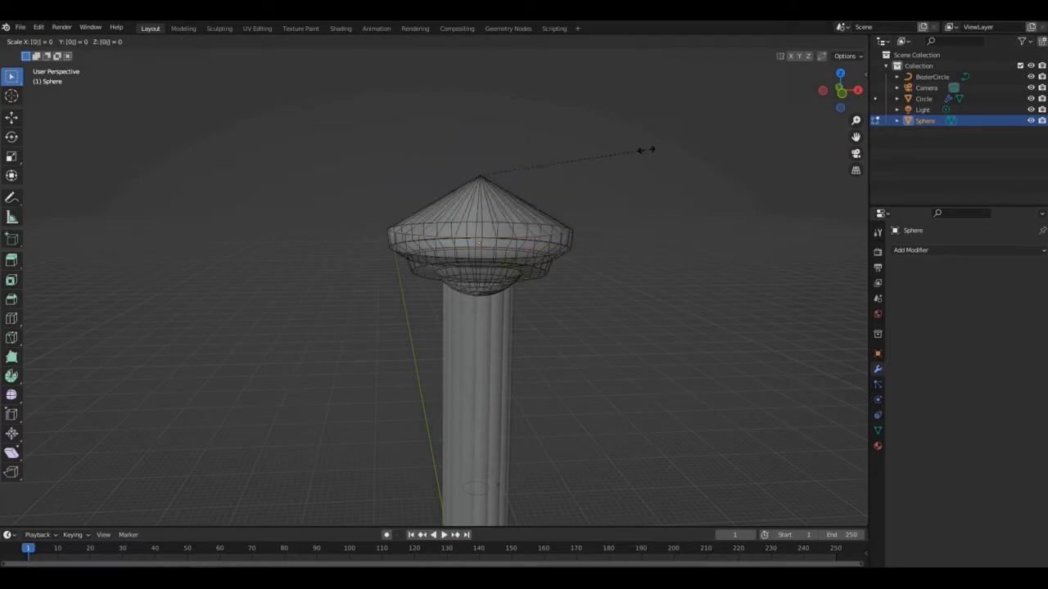
{"action": "key", "text": "Return"}
- Move the collapsed apex down about 4.56 m along Z to flatten the cap's top, and leave X-ray and Edit Mode
{"action": "key", "text": "g"}
{"action": "key", "text": "z"}
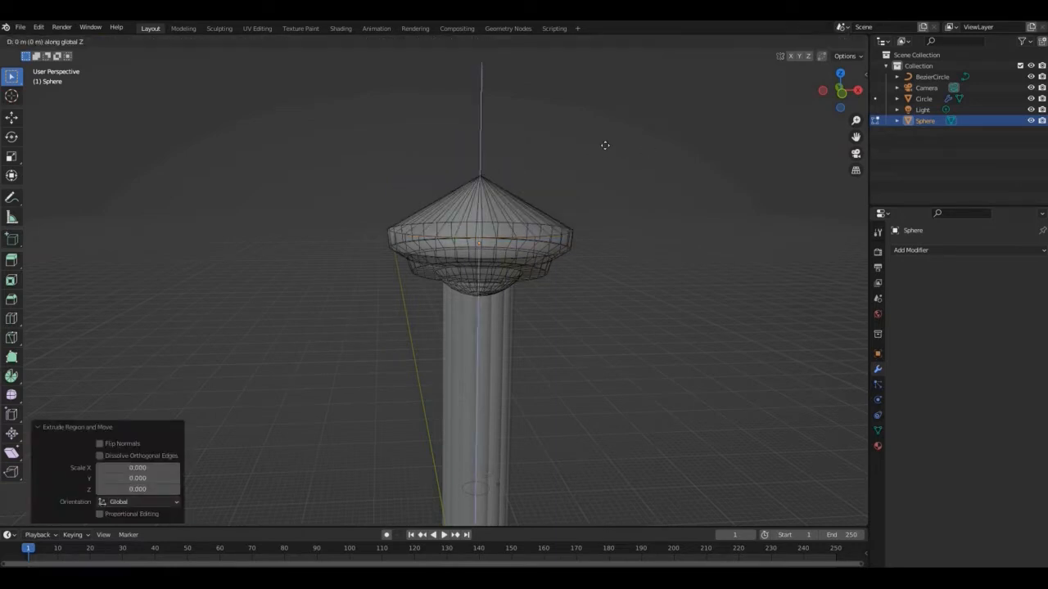
{"action": "left_click", "coordinate": [603, 194]}
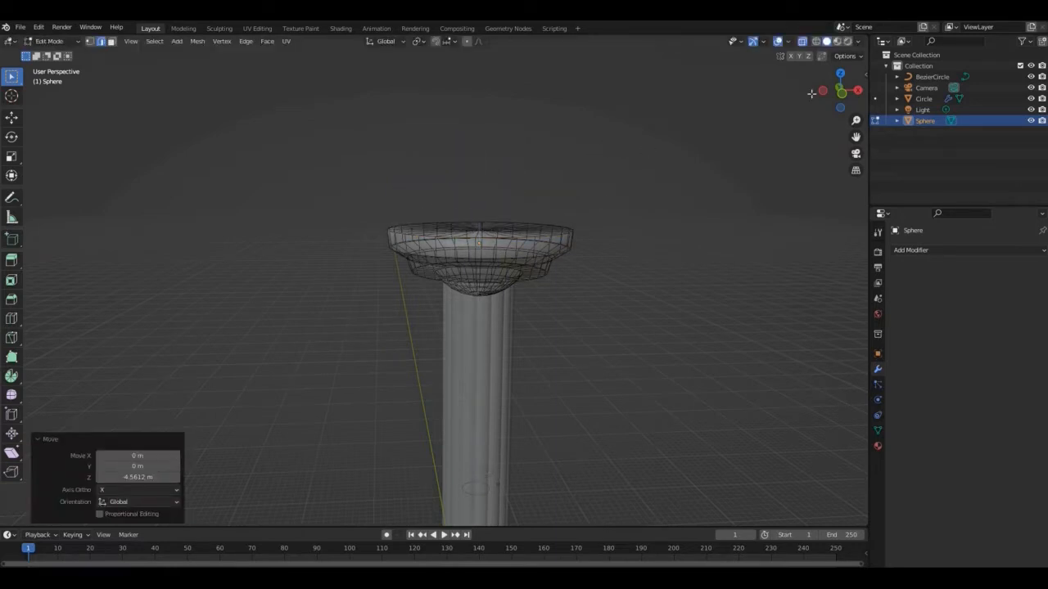
{"action": "left_click", "coordinate": [803, 41]}
{"action": "left_click_drag", "start_coordinate": [839, 90], "coordinate": [779, 130]}
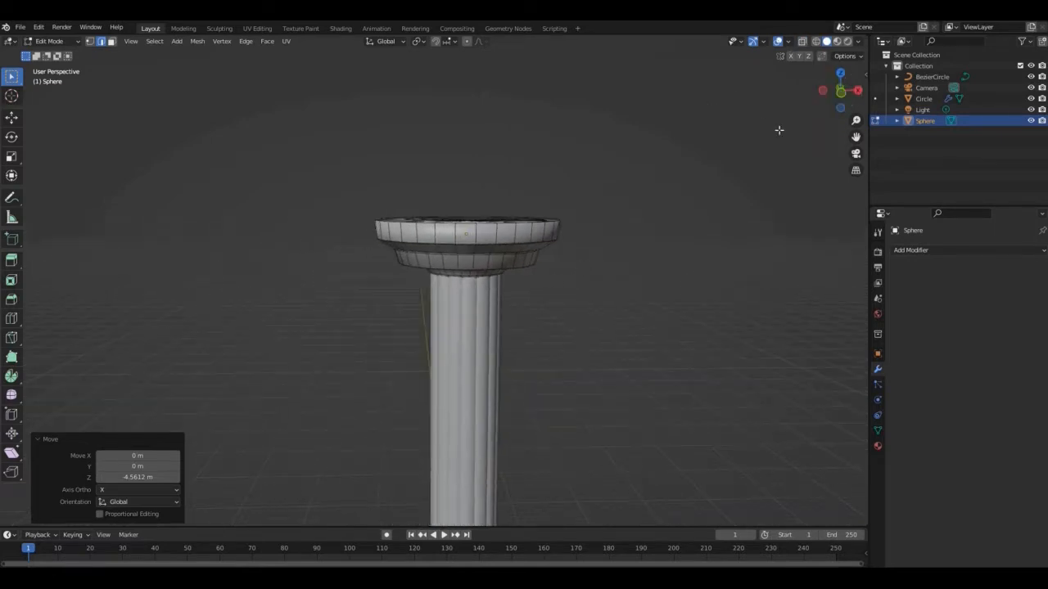
{"action": "key", "text": "KP_1"}
{"action": "left_click_drag", "start_coordinate": [839, 91], "coordinate": [761, 148]}
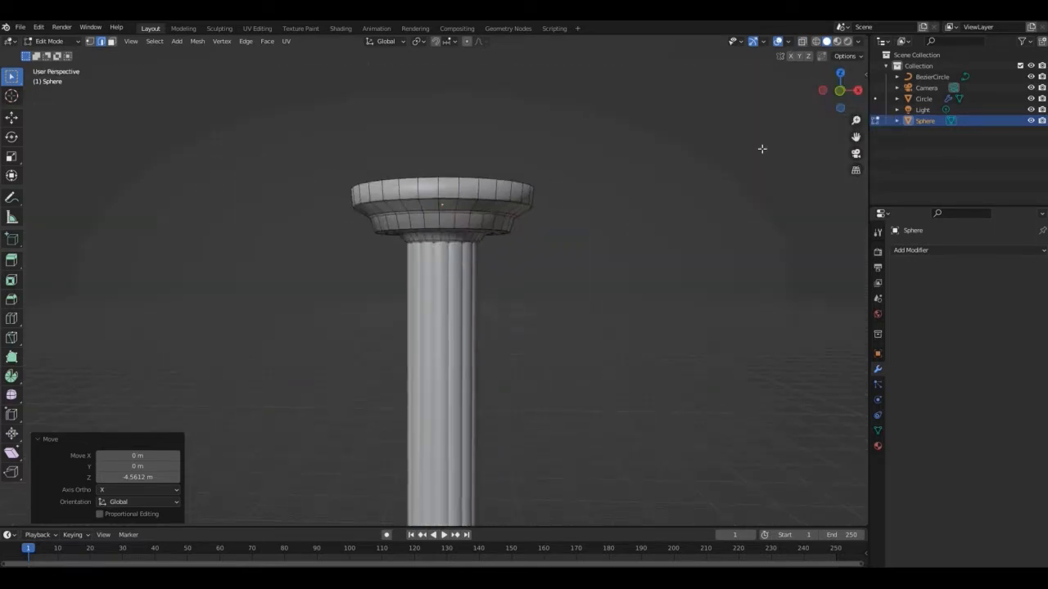
{"action": "key", "text": "KP_1"}
{"action": "key", "text": "Tab"}
{"action": "left_click", "coordinate": [761, 153]}
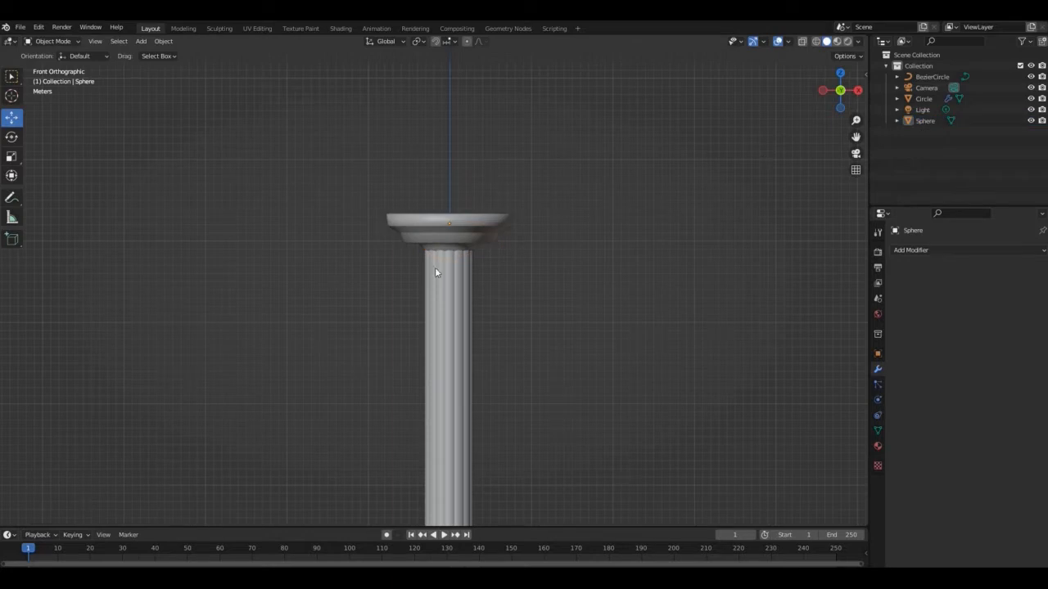
{"action": "left_click", "coordinate": [434, 271]}
{"action": "right_click", "coordinate": [434, 271]}
{"action": "left_click", "coordinate": [653, 190]}
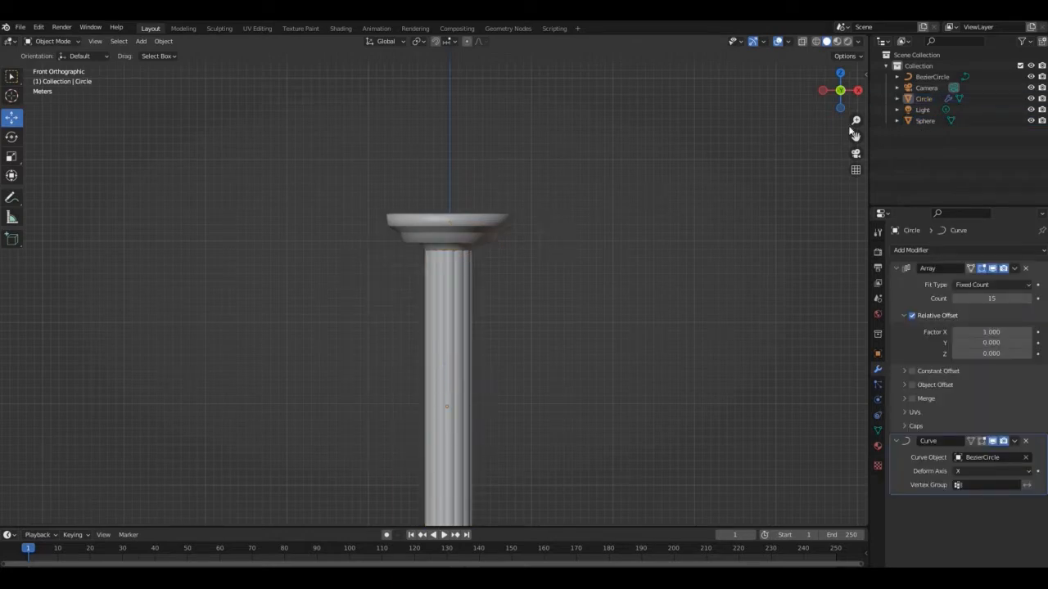
{"action": "left_click_drag", "start_coordinate": [854, 121], "coordinate": [854, 164]}
{"action": "left_click_drag", "start_coordinate": [851, 100], "coordinate": [729, 160]}
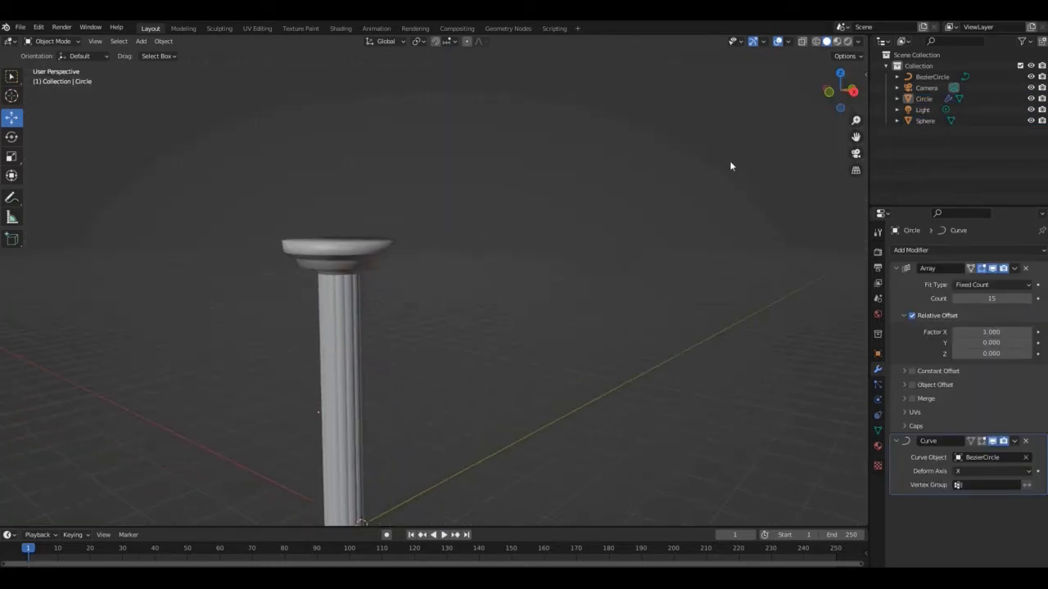
{"action": "left_click_drag", "start_coordinate": [833, 76], "coordinate": [837, 82]}
{"action": "key", "text": "Tab"}
{"action": "key", "text": "Tab"}
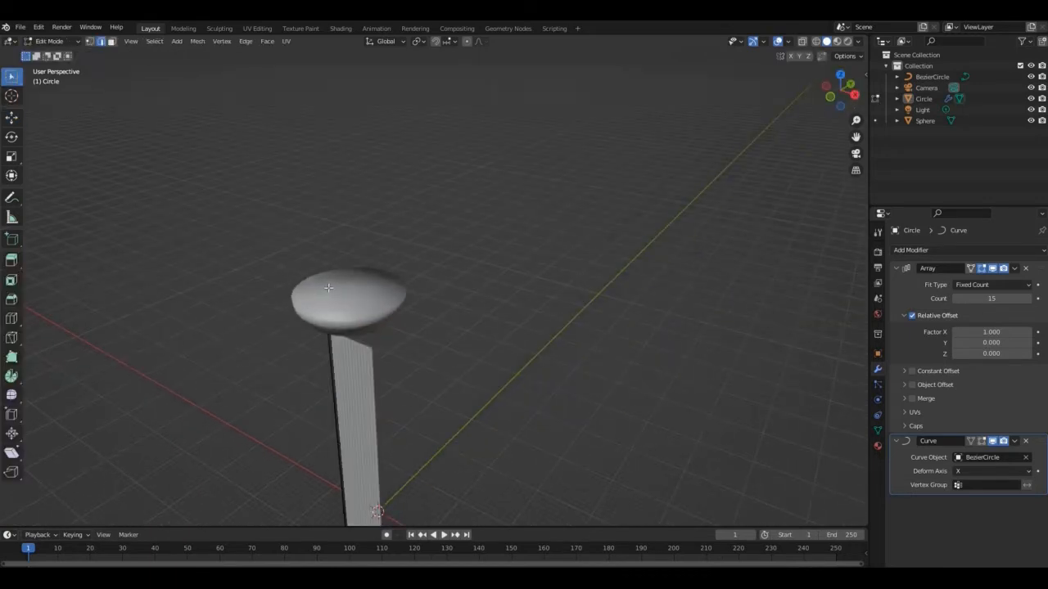
- Select all of the cap's faces in Edit Mode and shade them flat
{"action": "left_click", "coordinate": [329, 287]}
{"action": "key", "text": "Tab"}
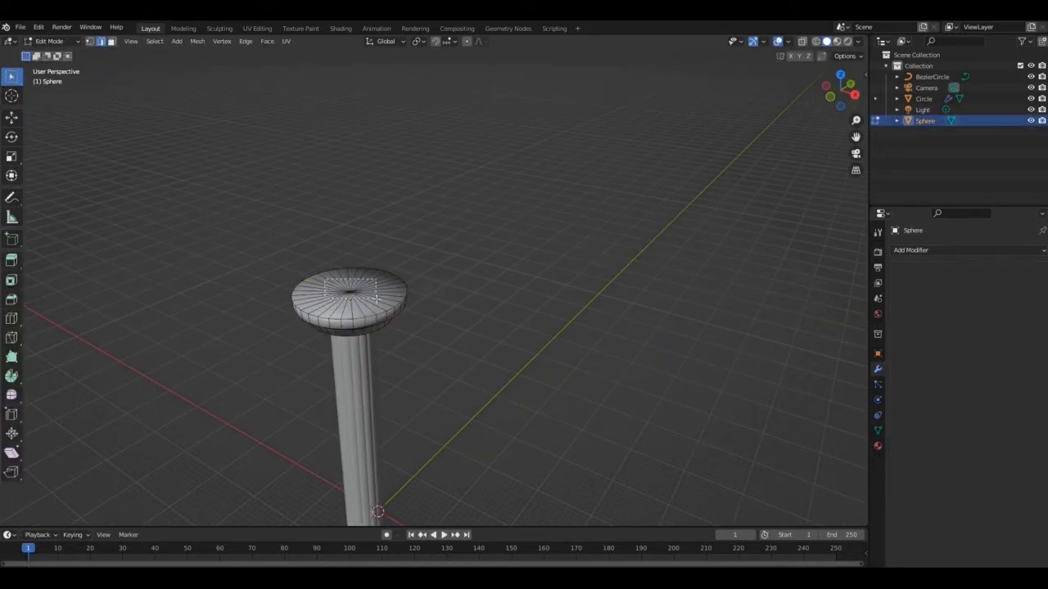
{"action": "key", "text": "a"}
{"action": "right_click", "coordinate": [340, 275]}
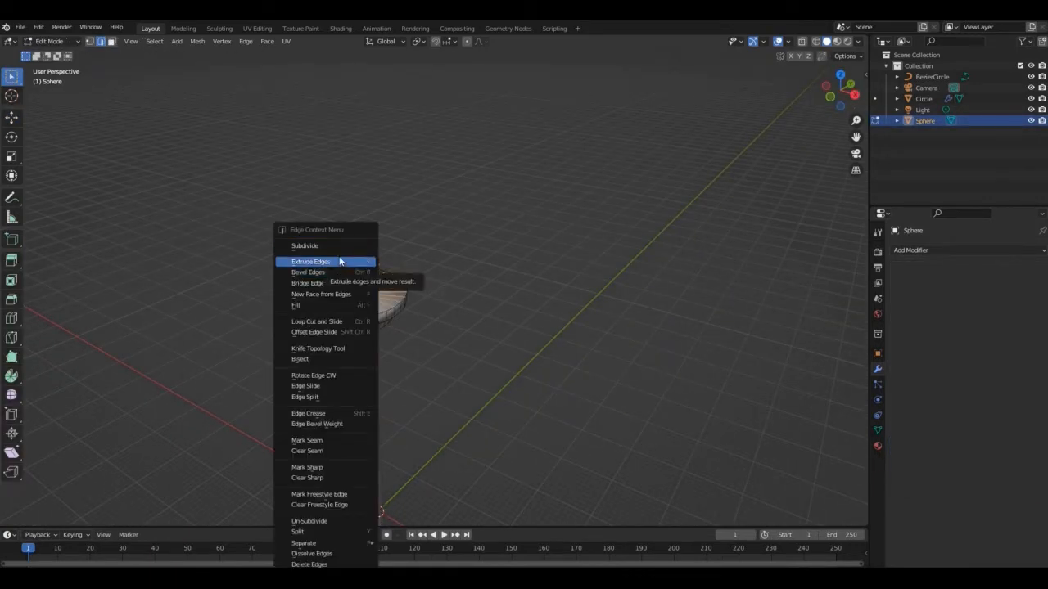
{"action": "key", "text": "3"}
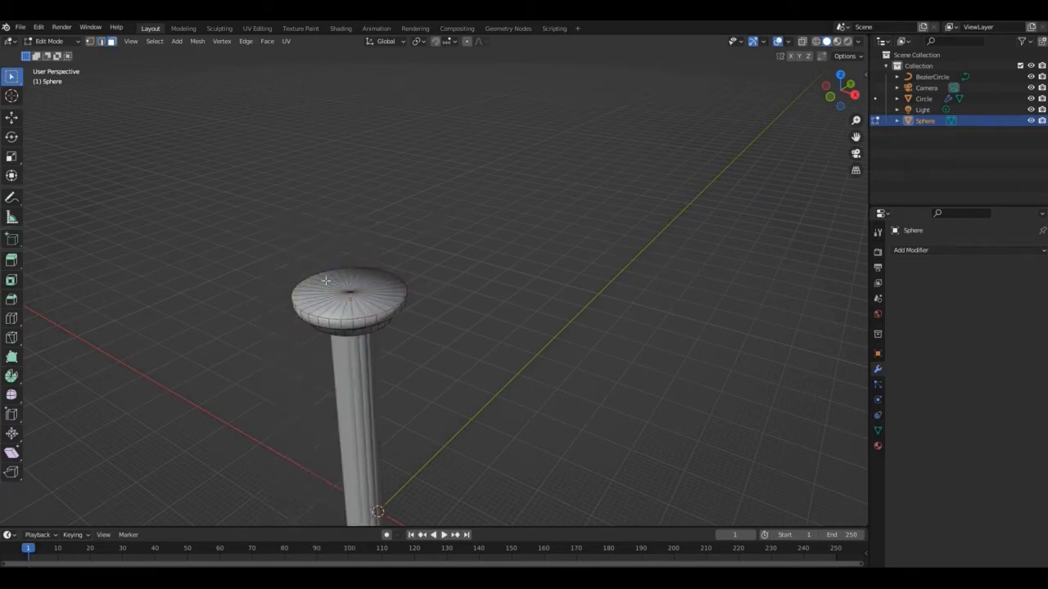
{"action": "key", "text": "a"}
{"action": "right_click", "coordinate": [345, 291]}
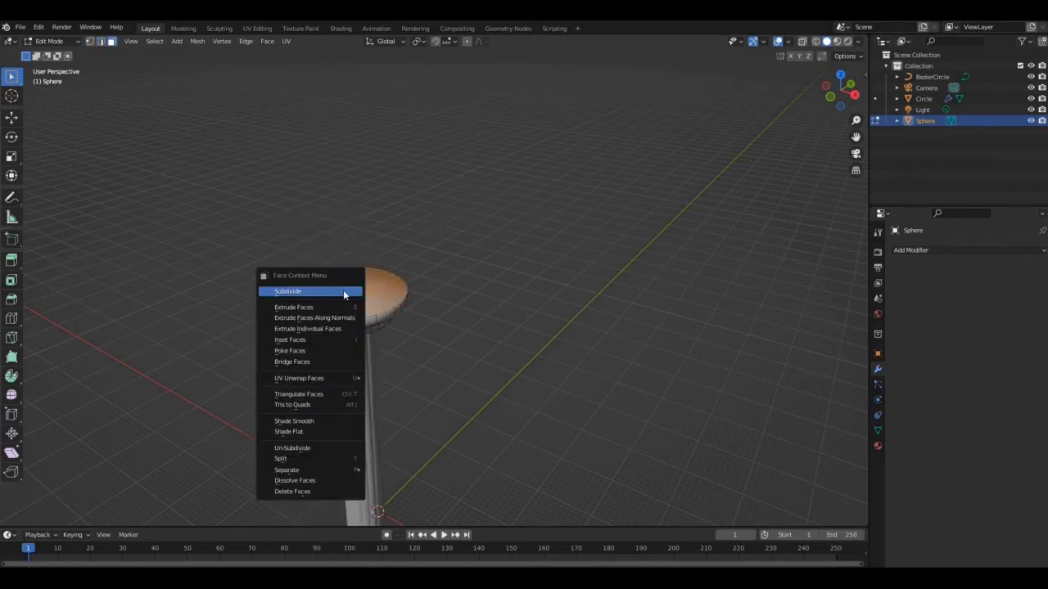
{"action": "left_click", "coordinate": [311, 432]}
{"action": "key", "text": "Tab"}
{"action": "key", "text": "KP_1"}
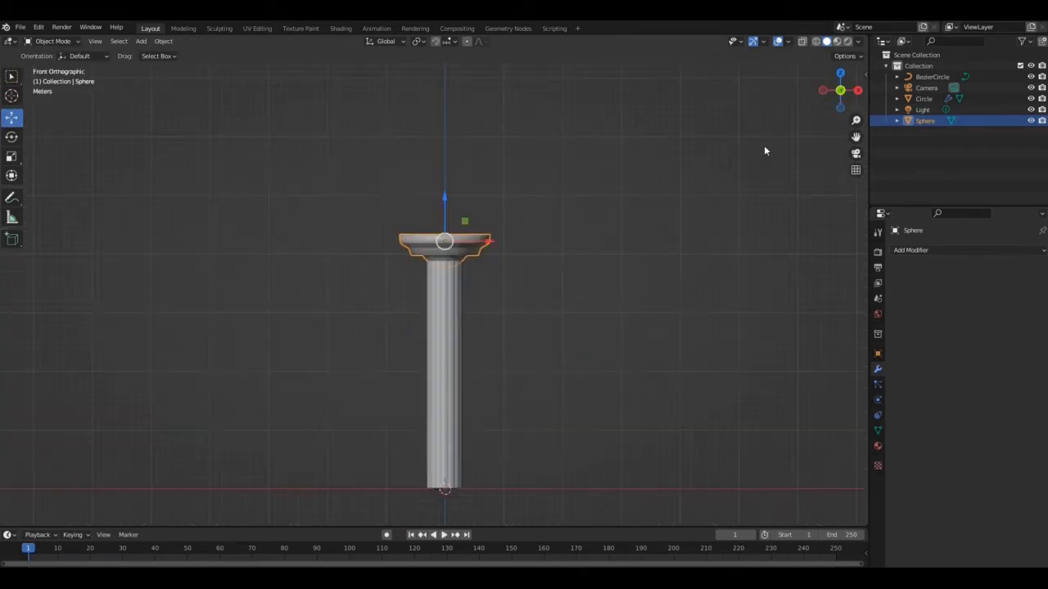
- Add an Array modifier to the joined pillar, trying a relative X offset of 5 before setting it to 3
{"action": "left_click", "coordinate": [904, 139]}
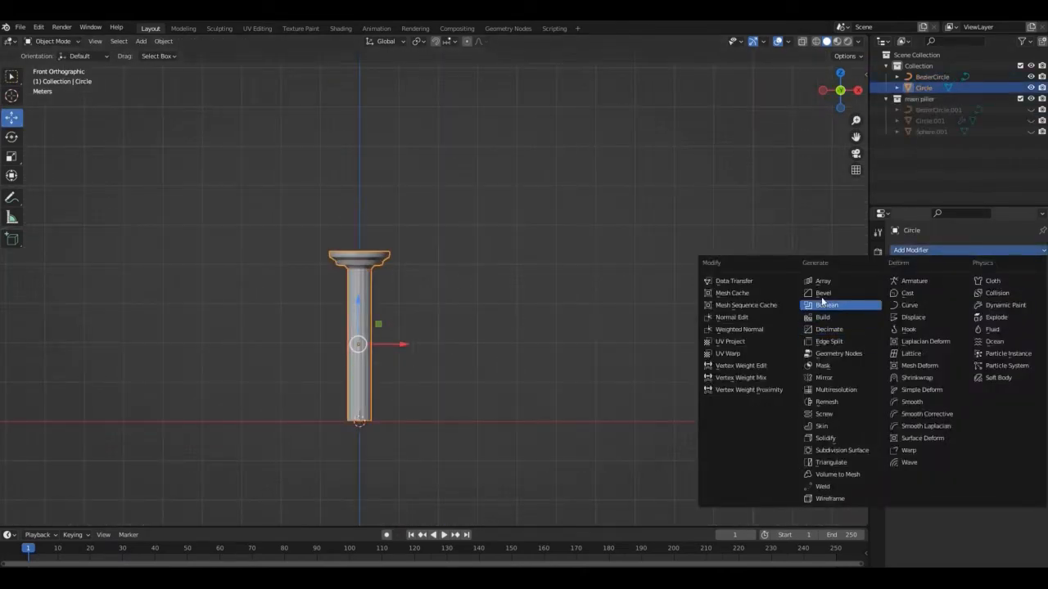
{"action": "left_click", "coordinate": [821, 286]}
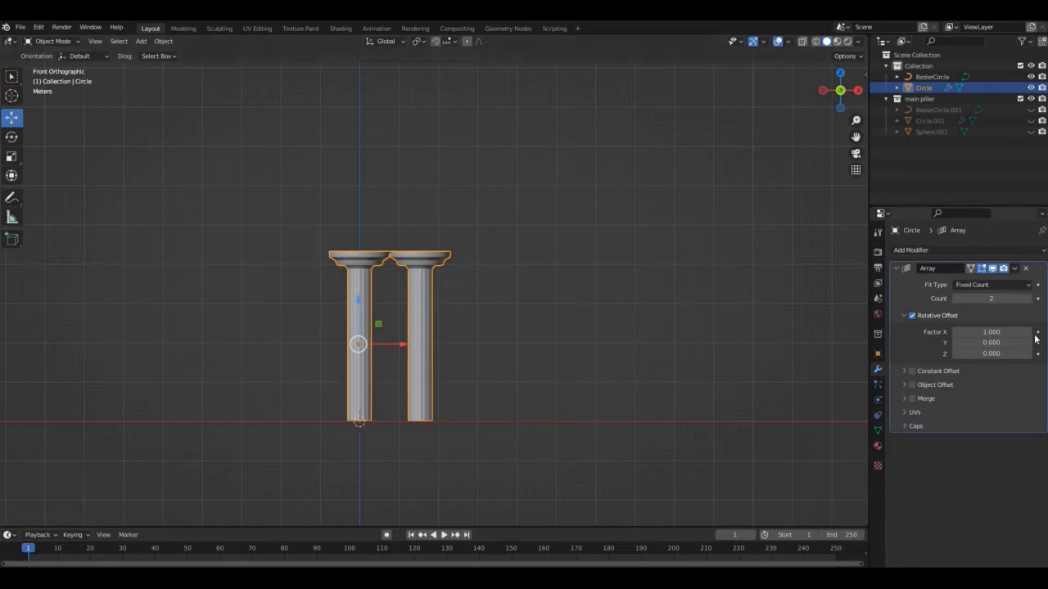
{"action": "left_click", "coordinate": [989, 332]}
{"action": "type", "text": "5"}
{"action": "key", "text": "Return"}
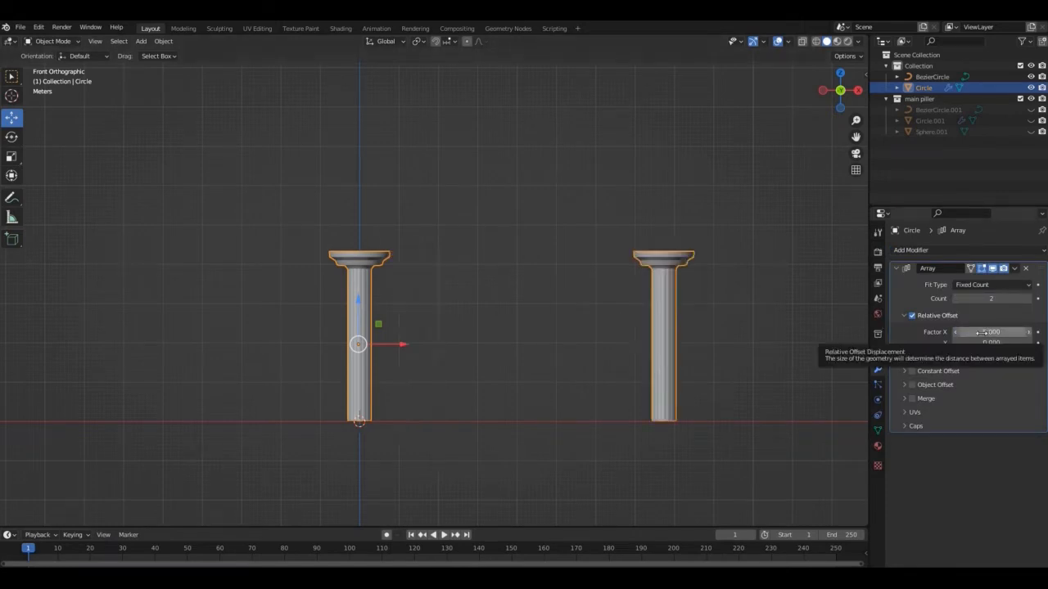
{"action": "left_click", "coordinate": [981, 332]}
{"action": "type", "text": "3"}
{"action": "key", "text": "Return"}
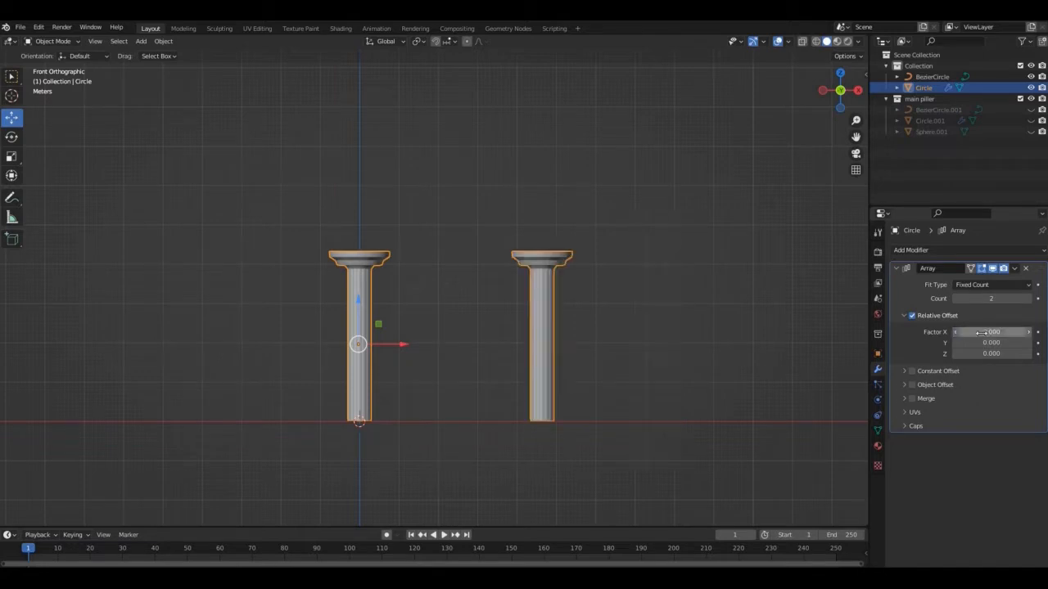
{"action": "left_click", "coordinate": [697, 211]}
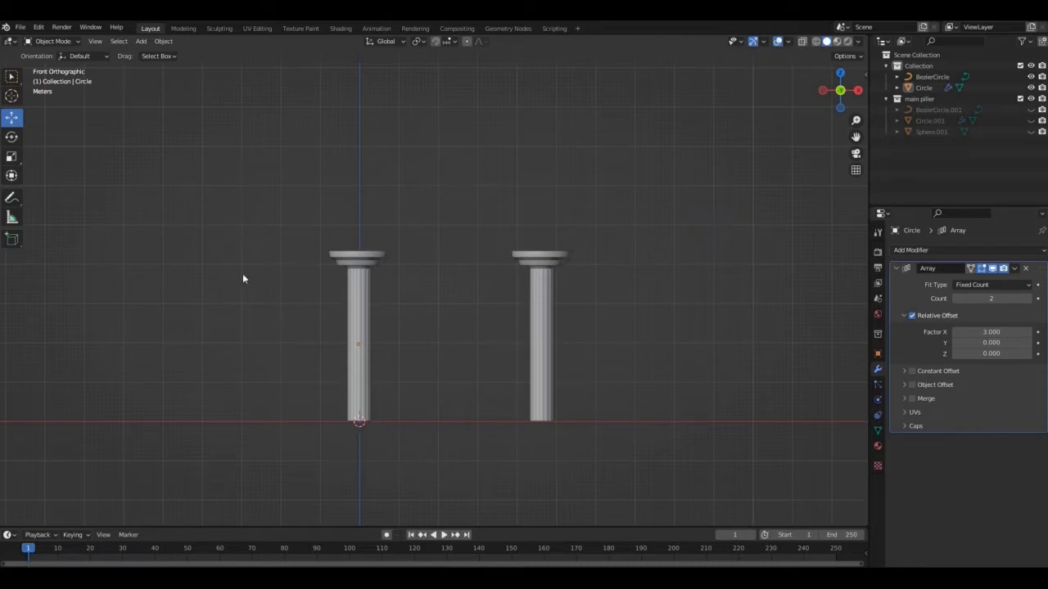
- Duplicate the first pillar's upper cap section about 31 m along X and 14 m up, and hide the array in the viewport
{"action": "left_click", "coordinate": [358, 328]}
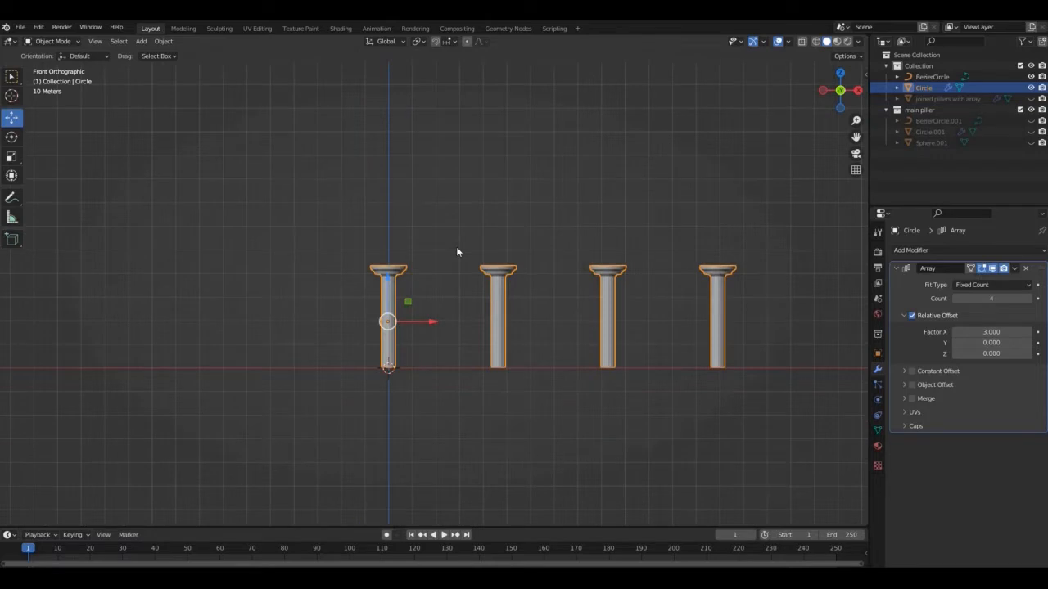
{"action": "scroll", "coordinate": [456, 251], "scroll_direction": "up", "scroll_amount": 1}
{"action": "key", "text": "Tab"}
{"action": "left_click_drag", "start_coordinate": [325, 257], "coordinate": [434, 271]}
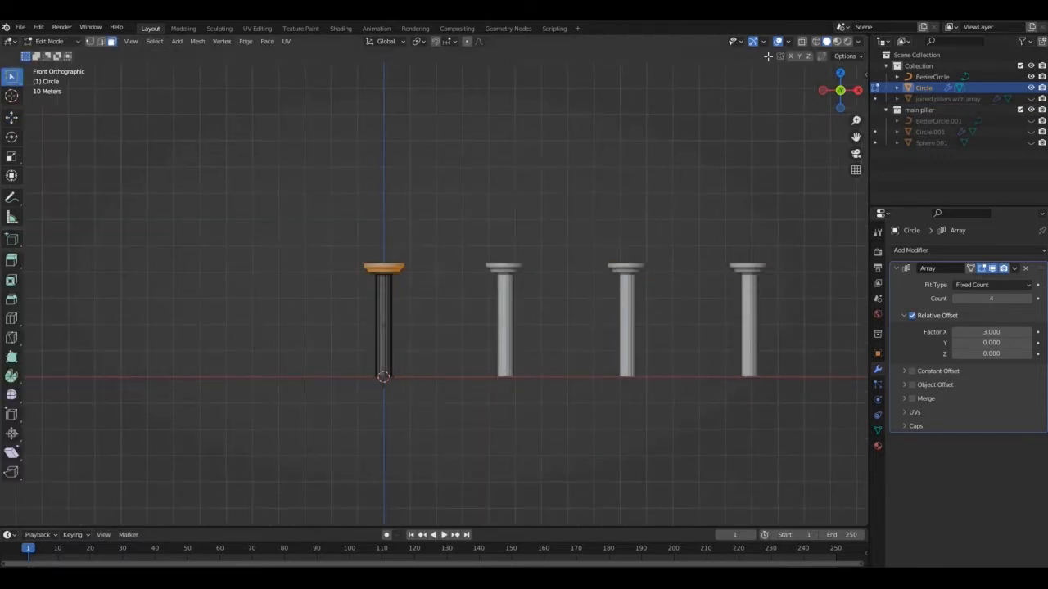
{"action": "left_click_drag", "start_coordinate": [311, 213], "coordinate": [477, 271]}
{"action": "key", "text": "shift+d"}
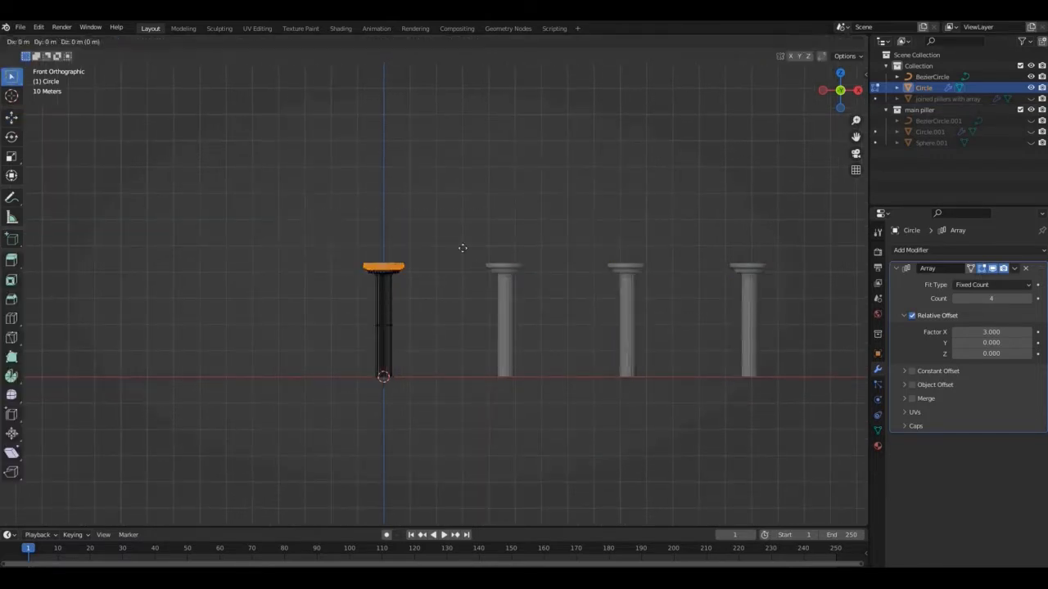
{"action": "left_click", "coordinate": [528, 224]}
{"action": "left_click", "coordinate": [992, 268]}
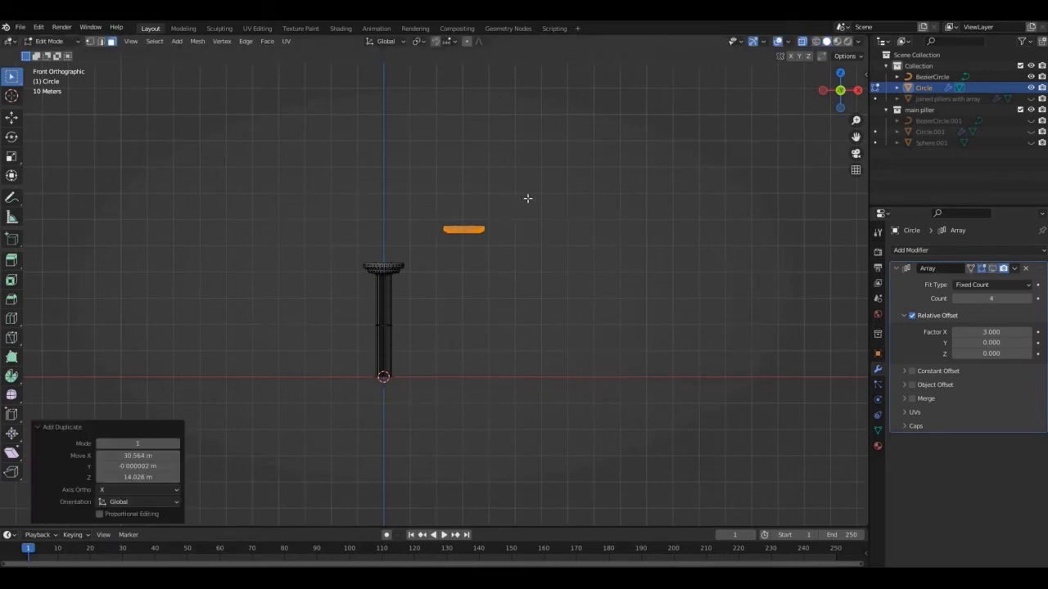
- Rotate the duplicated cap piece 180° about X and move it down about 59 m along Z to ground level
{"action": "type", "text": "rx180"}
{"action": "key", "text": "Return"}
{"action": "left_click", "coordinate": [11, 117]}
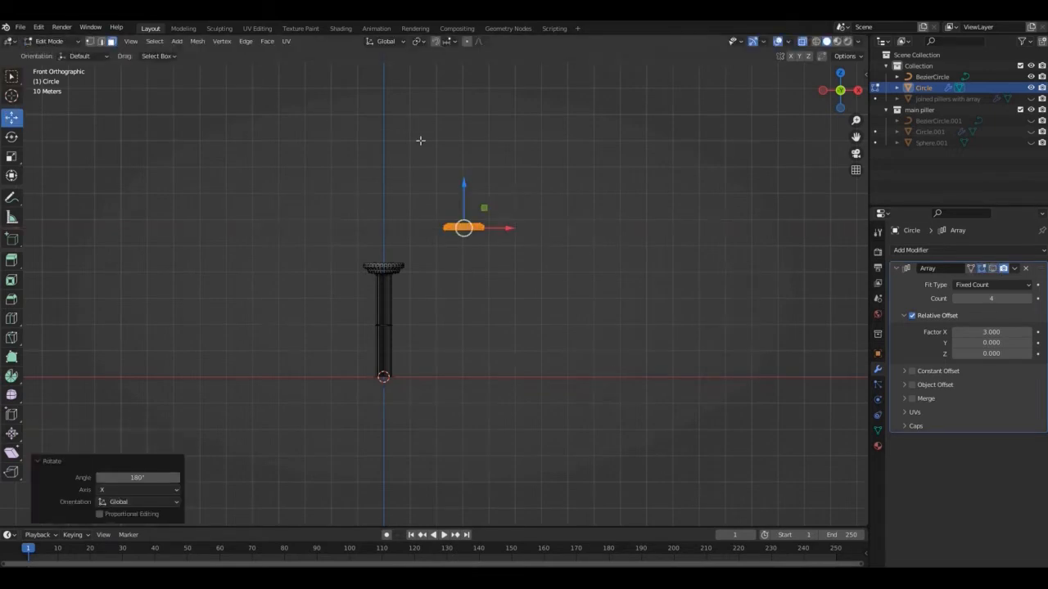
{"action": "key", "text": "g"}
{"action": "key", "text": "z"}
{"action": "left_click", "coordinate": [505, 375]}
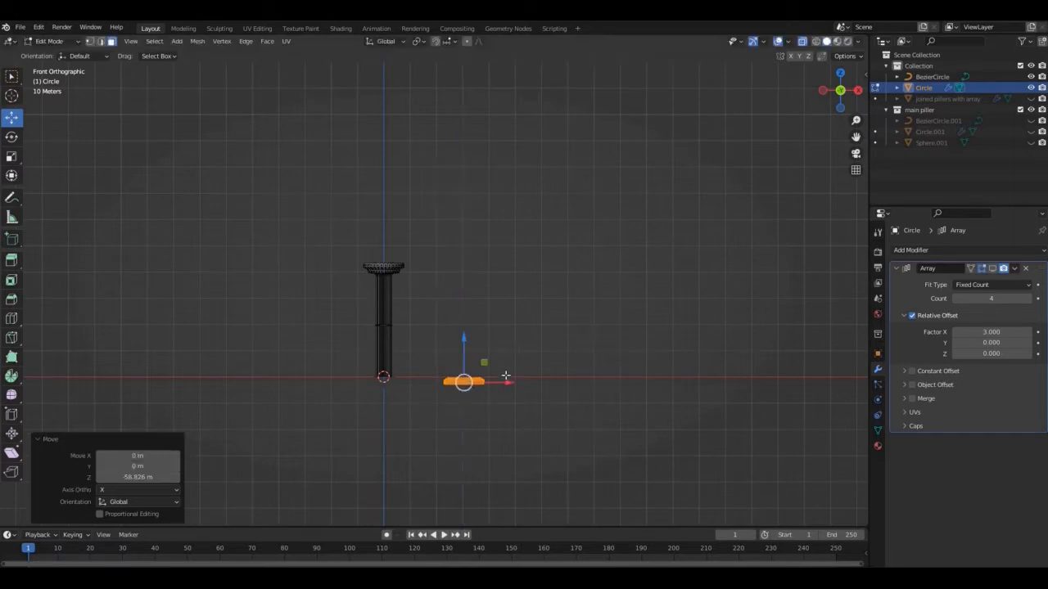
- Move the flipped piece along X by about -30 m and nudge it in top view to centre it under the pillar
{"action": "key", "text": "g"}
{"action": "key", "text": "x"}
{"action": "left_click", "coordinate": [419, 382]}
{"action": "key", "text": "KP_7"}
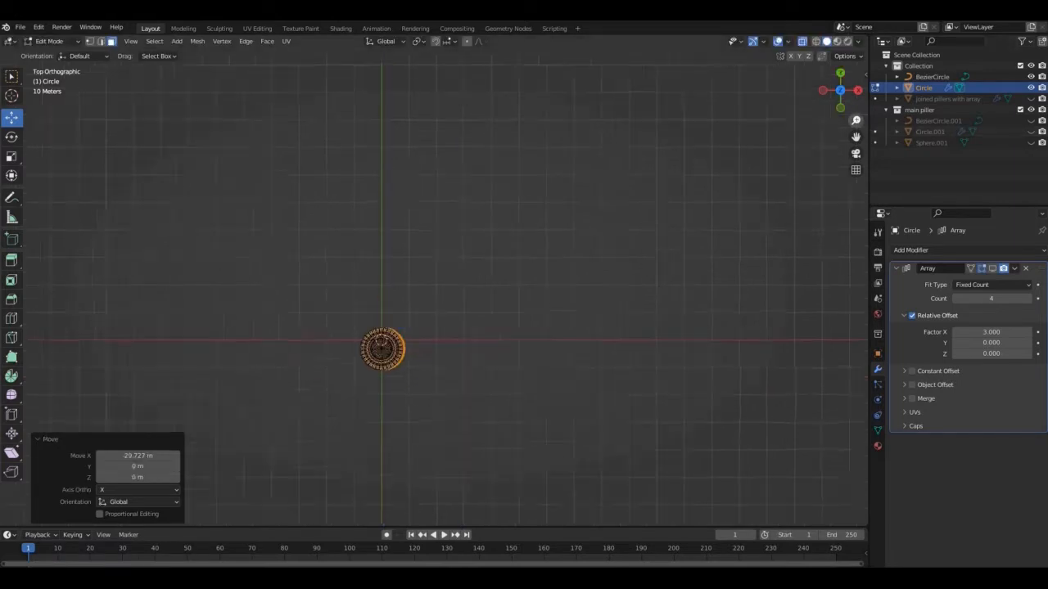
{"action": "mouse_move", "coordinate": [855, 120]}
{"action": "left_mouse_down"}
{"action": "mouse_move", "coordinate": [856, 137]}
{"action": "mouse_move", "coordinate": [972, 51]}
{"action": "mouse_move", "coordinate": [856, 104]}
{"action": "left_mouse_up"}
{"action": "left_click", "coordinate": [802, 41]}
{"action": "left_click_drag", "start_coordinate": [481, 351], "coordinate": [476, 351]}
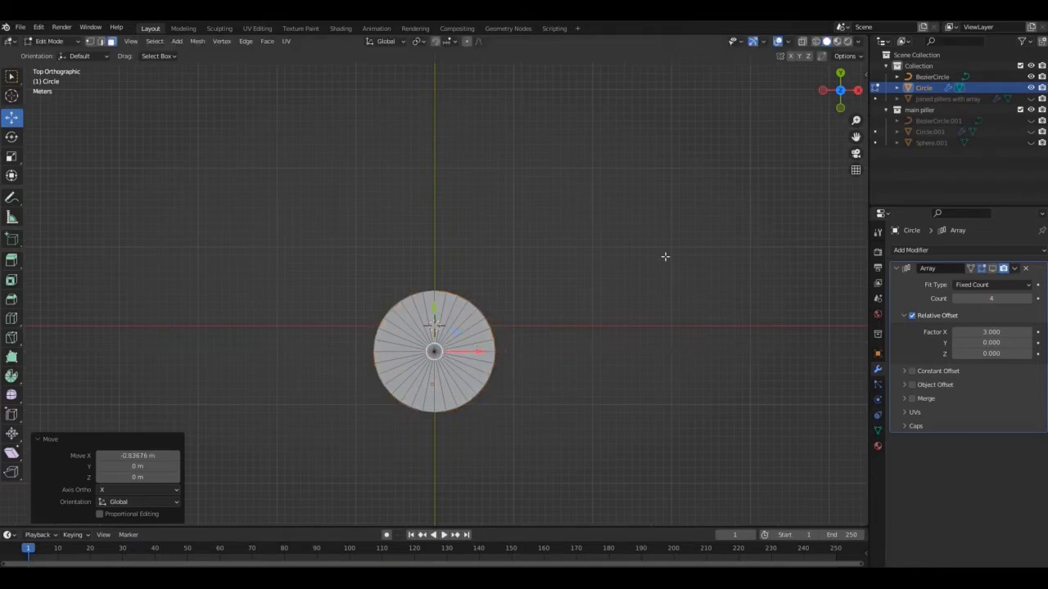
- Adjust the base piece's height against the shaft's lower end in front view, and leave Edit Mode
{"action": "key", "text": "KP_1"}
{"action": "scroll", "coordinate": [657, 275], "scroll_direction": "down", "scroll_amount": 2}
{"action": "left_click_drag", "start_coordinate": [437, 436], "coordinate": [435, 434]}
{"action": "left_click_drag", "start_coordinate": [856, 120], "coordinate": [848, 0]}
{"action": "key", "text": "Tab"}
- Fill the base's inner edge loop around the bottom of the shaft with a face, and return to Object Mode
{"action": "middle_click_drag", "start_coordinate": [624, 260], "coordinate": [580, 241]}
{"action": "key", "text": "Tab"}
{"action": "key", "text": "2"}
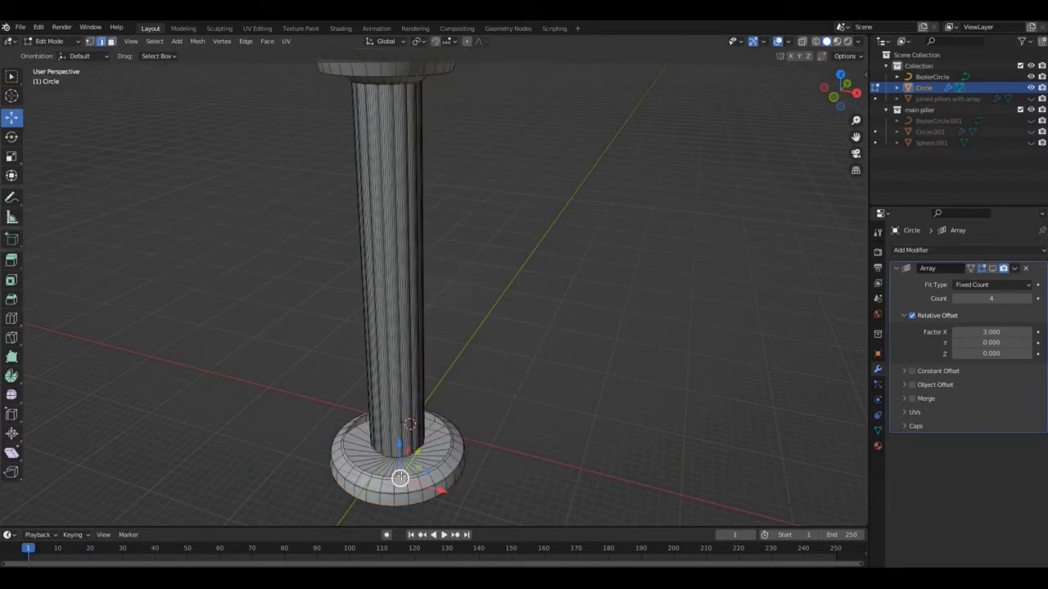
{"action": "left_click", "coordinate": [400, 477]}
{"action": "left_click", "coordinate": [401, 478], "text": "alt"}
{"action": "key", "text": "f"}
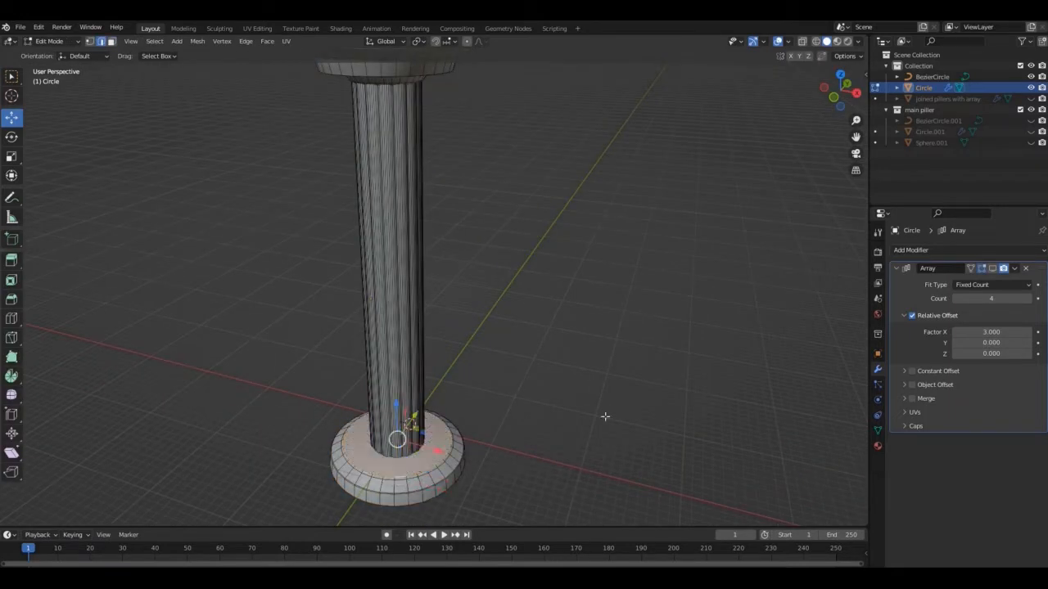
{"action": "key", "text": "Tab"}
{"action": "key", "text": "KP_1"}
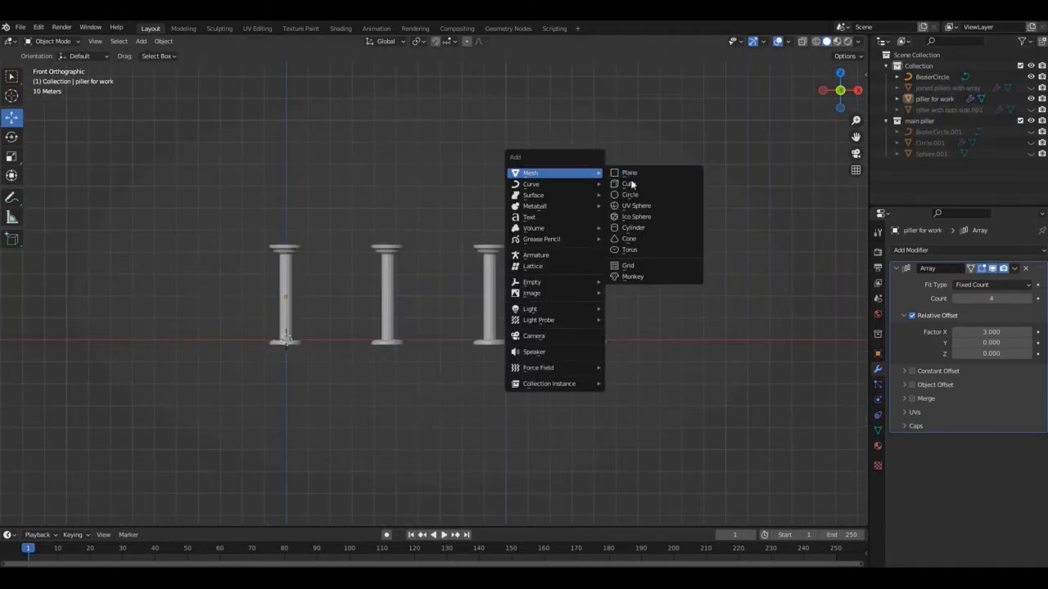
- Add a cube and raise it along Z above the first pillar
{"action": "left_click", "coordinate": [629, 182]}
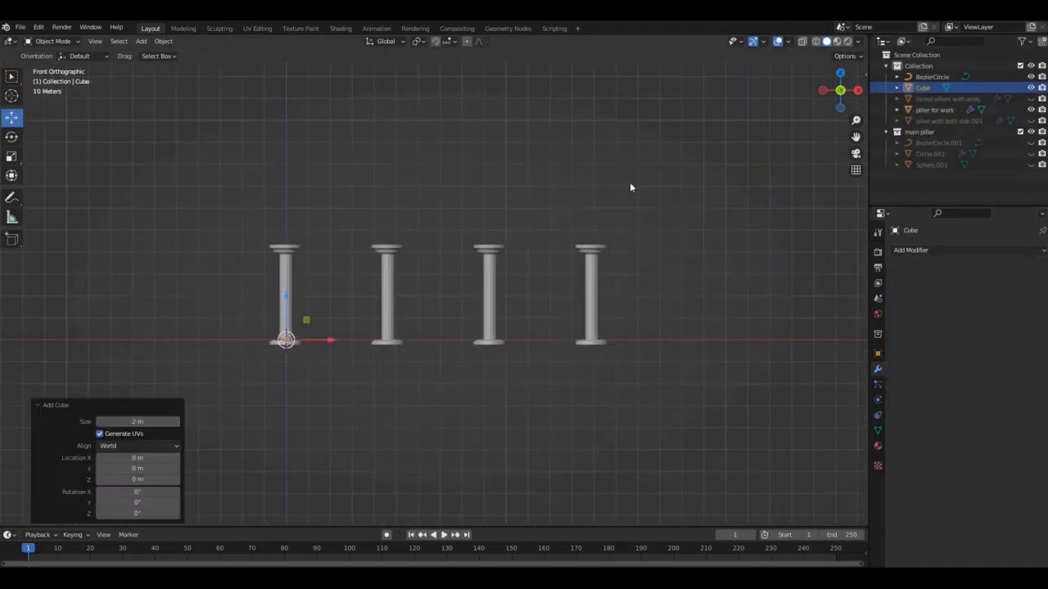
{"action": "left_click_drag", "start_coordinate": [284, 304], "coordinate": [298, 160]}
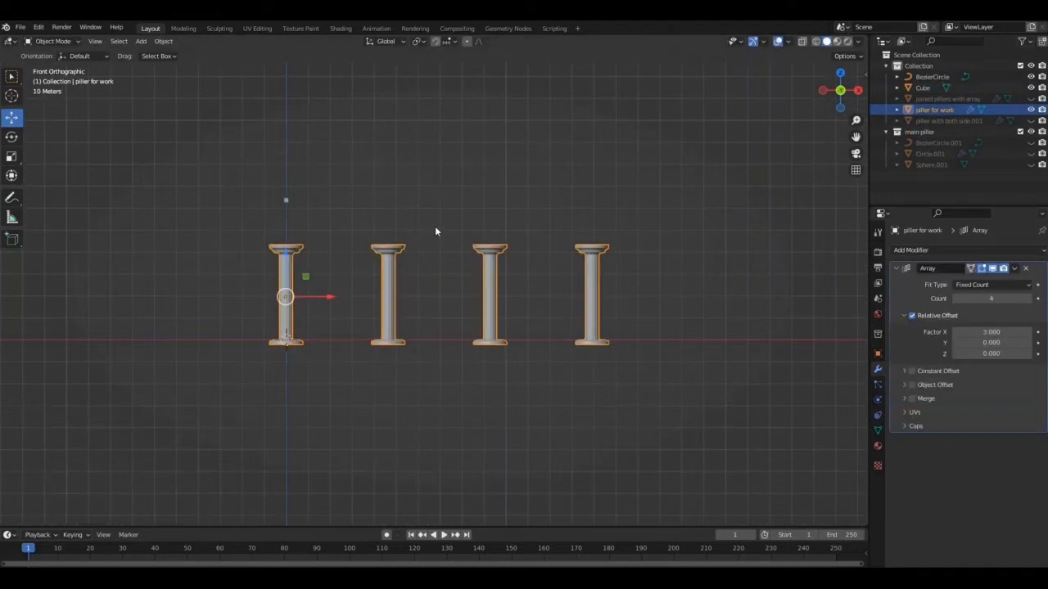
{"action": "left_click", "coordinate": [416, 41]}
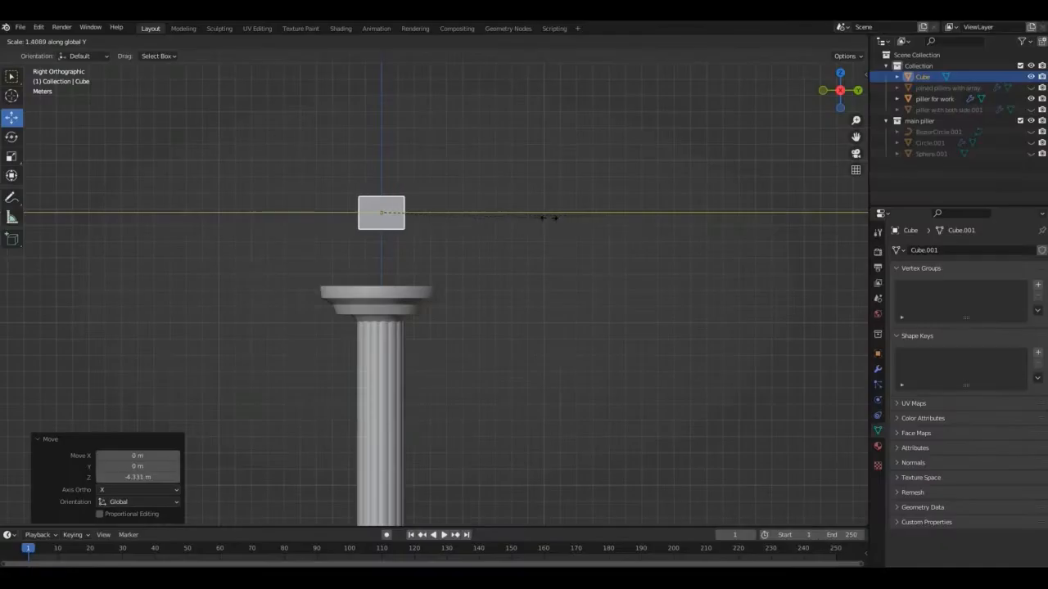
- Scale the cube along Y by about 4.4 so it spans wider than the pillar's cap
{"action": "key", "text": "s"}
{"action": "key", "text": "y"}
{"action": "left_click", "coordinate": [19, 213]}
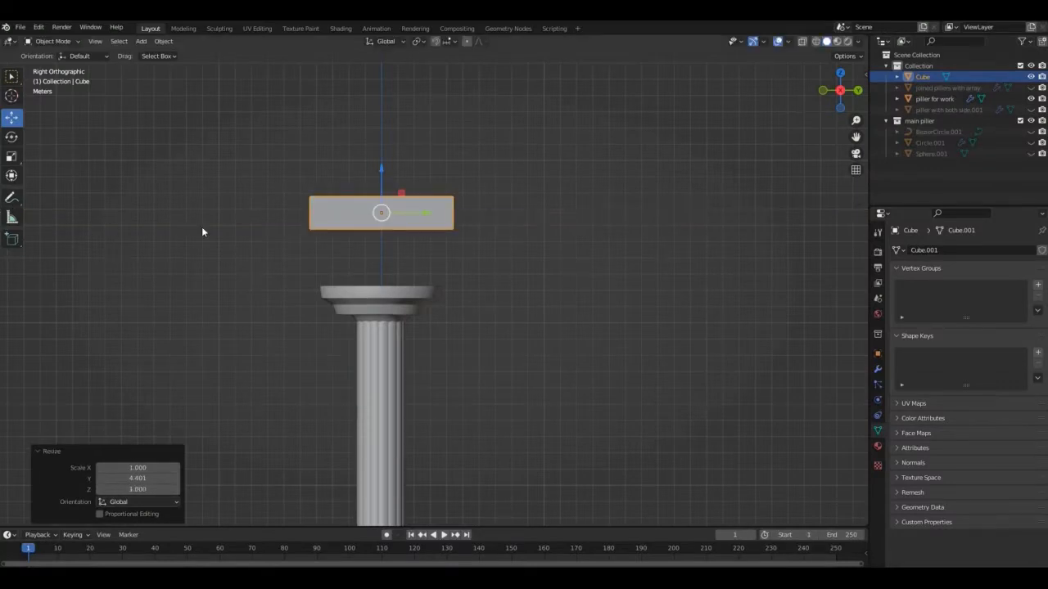
- Flatten the cube to about 0.575 of its height along Z and lower it onto the pillar's cap
{"action": "key", "text": "Tab"}
{"action": "key", "text": "Tab"}
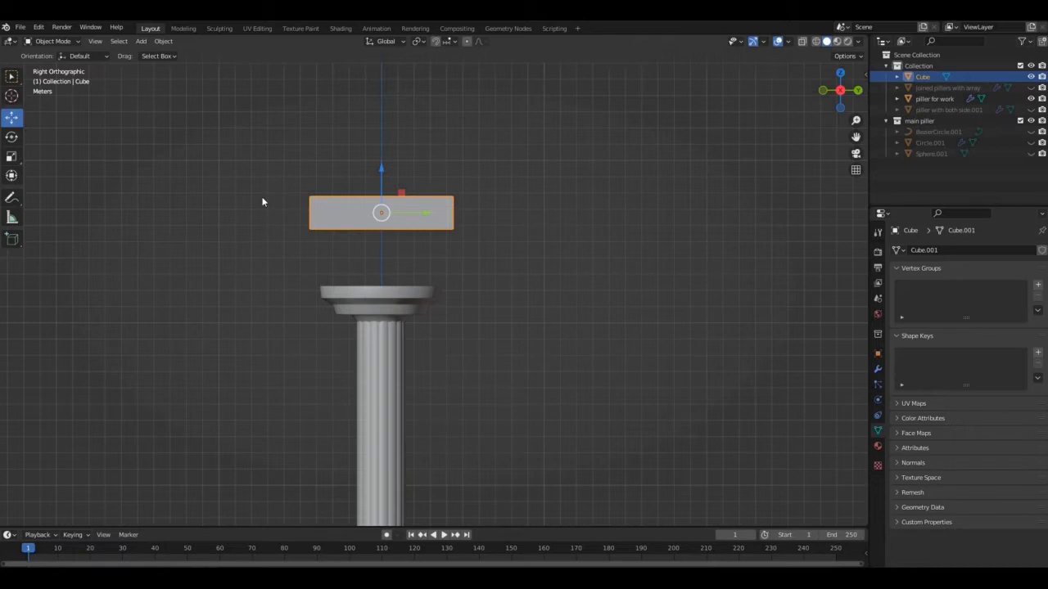
{"action": "key", "text": "s"}
{"action": "key", "text": "z"}
{"action": "left_click", "coordinate": [316, 210]}
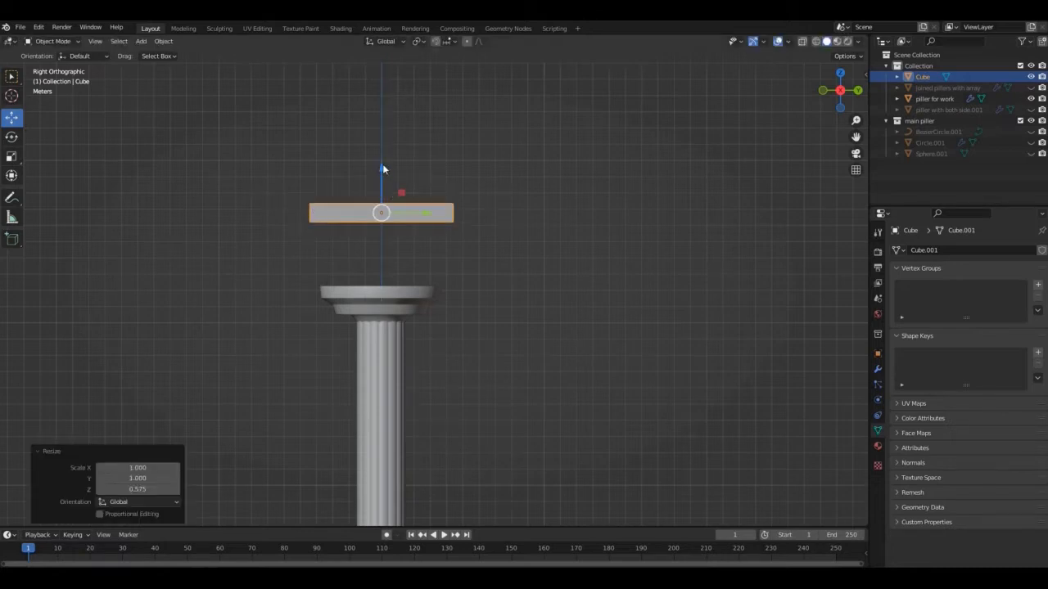
{"action": "left_click_drag", "start_coordinate": [382, 170], "coordinate": [382, 233]}
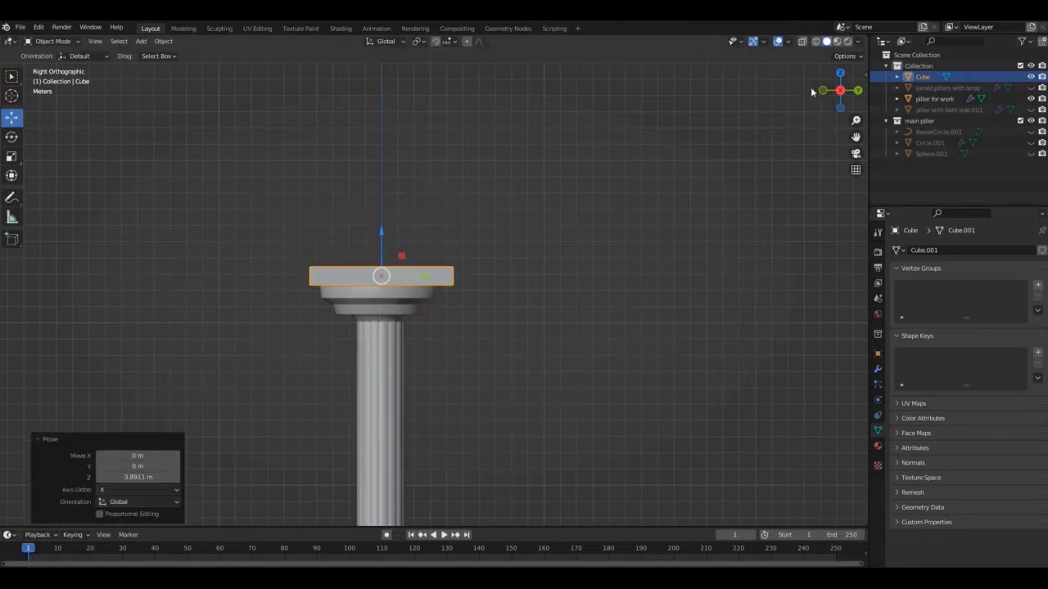
- Extrude the slab's top face in place in Edit Mode and scale it by about 1.26 along Y
{"action": "left_click_drag", "start_coordinate": [840, 90], "coordinate": [868, 115]}
{"action": "key", "text": "Tab"}
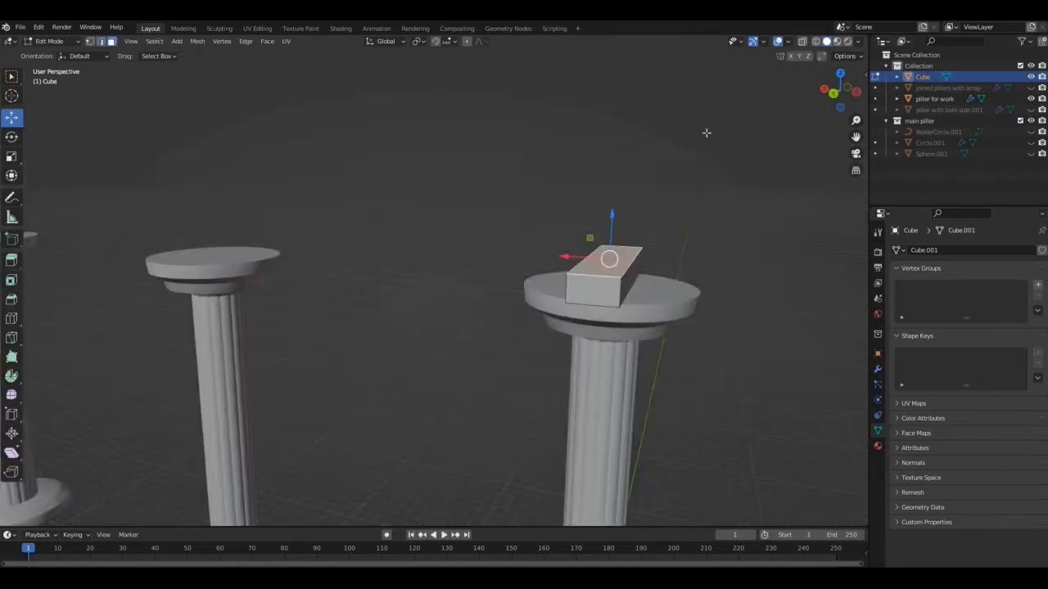
{"action": "key", "text": "KP_3"}
{"action": "key", "text": "s"}
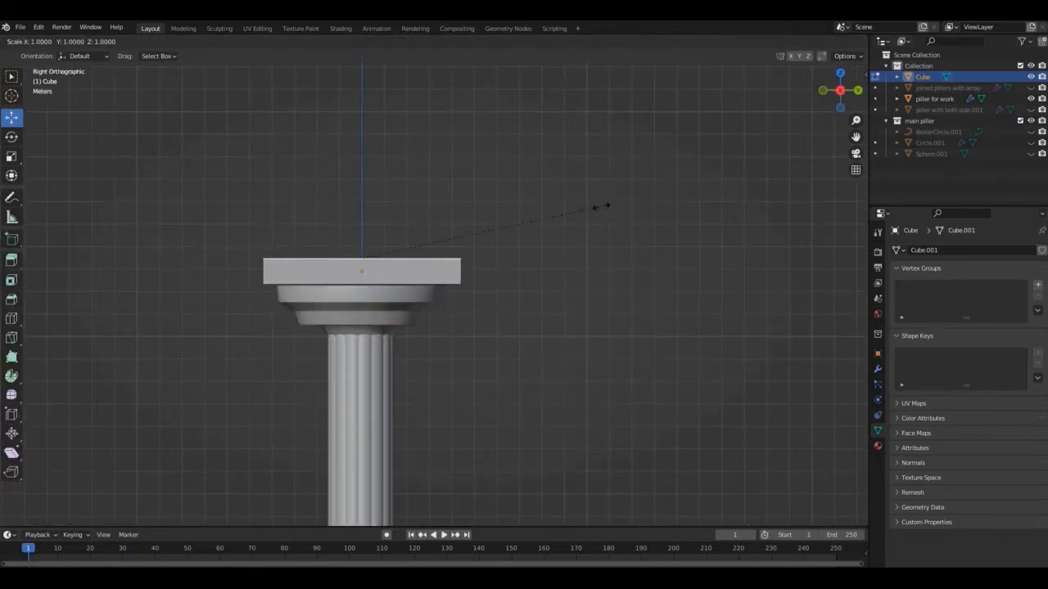
{"action": "key", "text": "y"}
{"action": "left_click", "coordinate": [667, 199]}
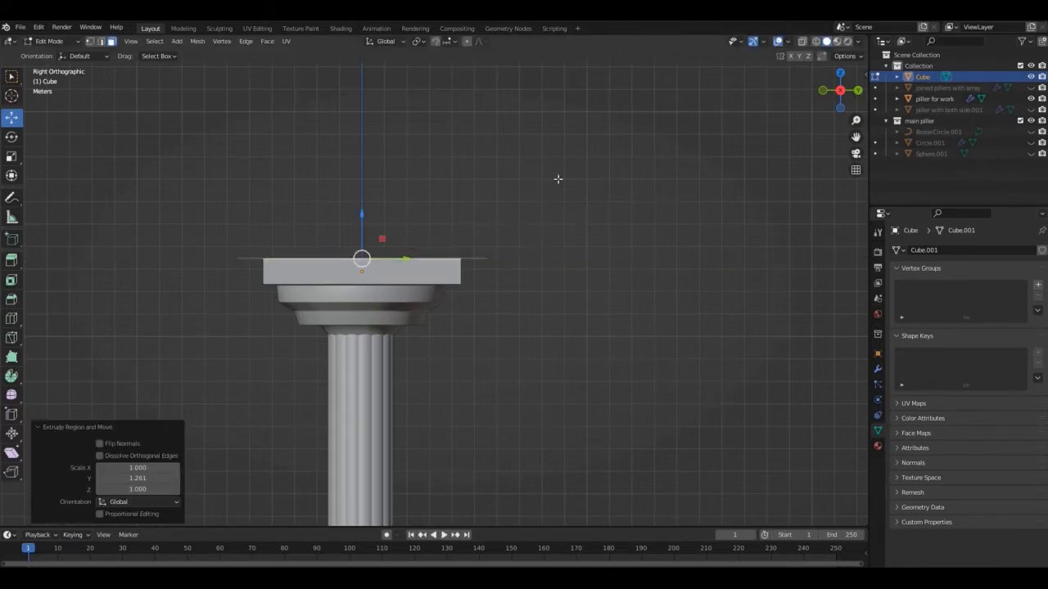
- Extrude the widened top face up about 1.25 m and scale the new top by about 1.18 along Y
{"action": "key", "text": "e"}
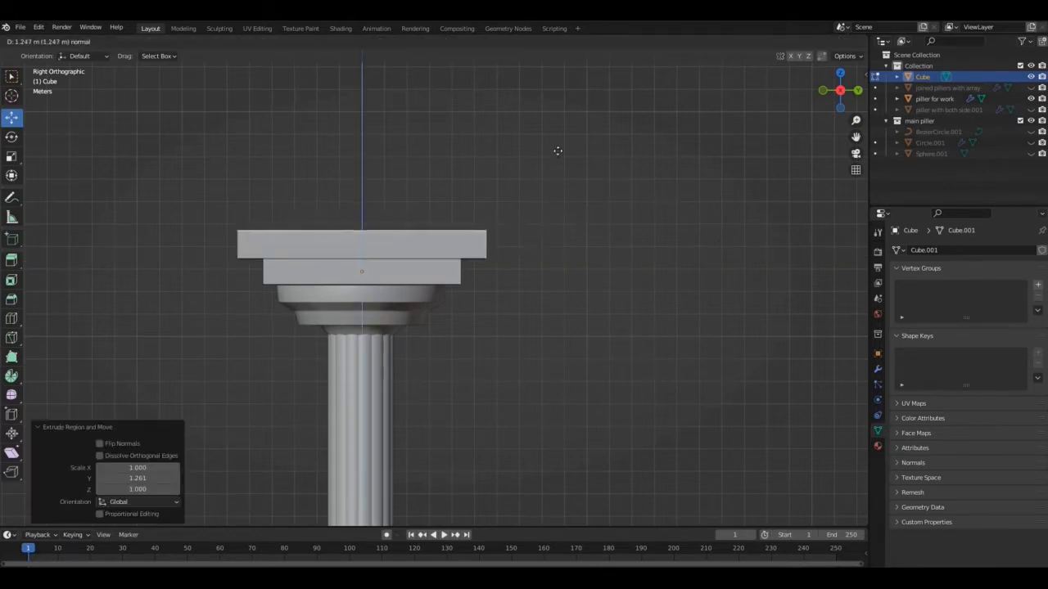
{"action": "left_click", "coordinate": [557, 150]}
{"action": "key", "text": "s"}
{"action": "key", "text": "y"}
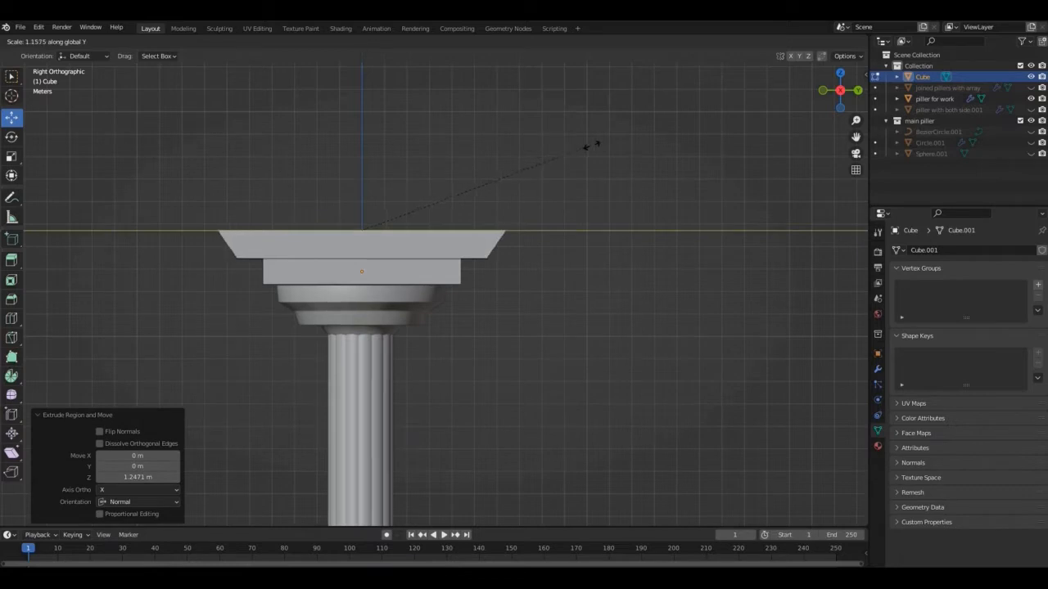
{"action": "left_click", "coordinate": [591, 144]}
{"action": "left_click_drag", "start_coordinate": [849, 89], "coordinate": [315, 250]}
{"action": "key", "text": "KP_3"}
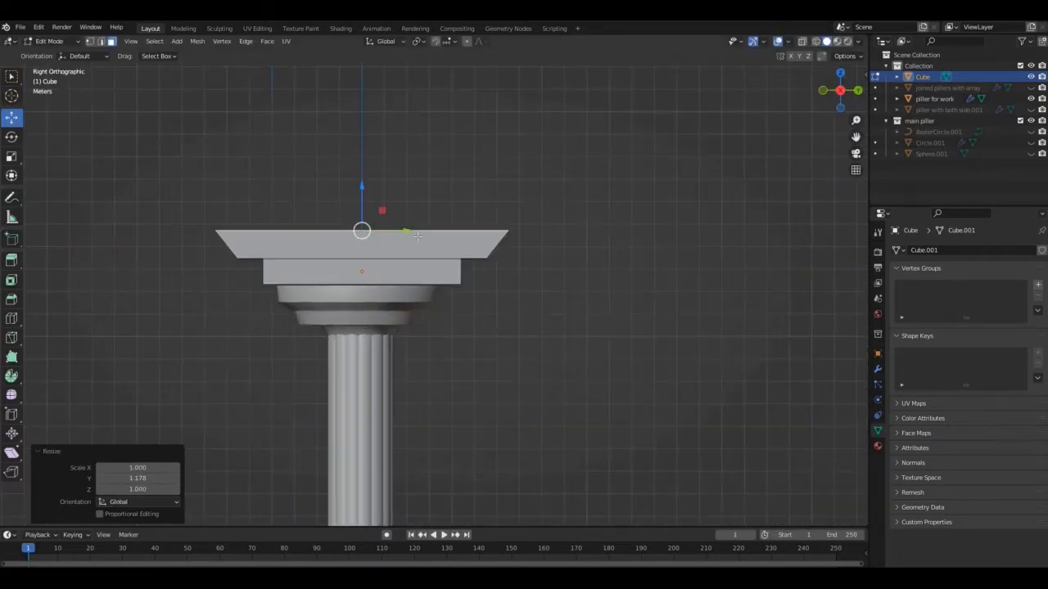
- Add a centred vertical loop cut across the beam's width and show the mesh in X-ray
{"action": "key", "text": "ctrl+r"}
{"action": "left_click", "coordinate": [364, 275]}
{"action": "right_click", "coordinate": [364, 274]}
{"action": "key", "text": "alt+z"}
{"action": "key", "text": "2"}
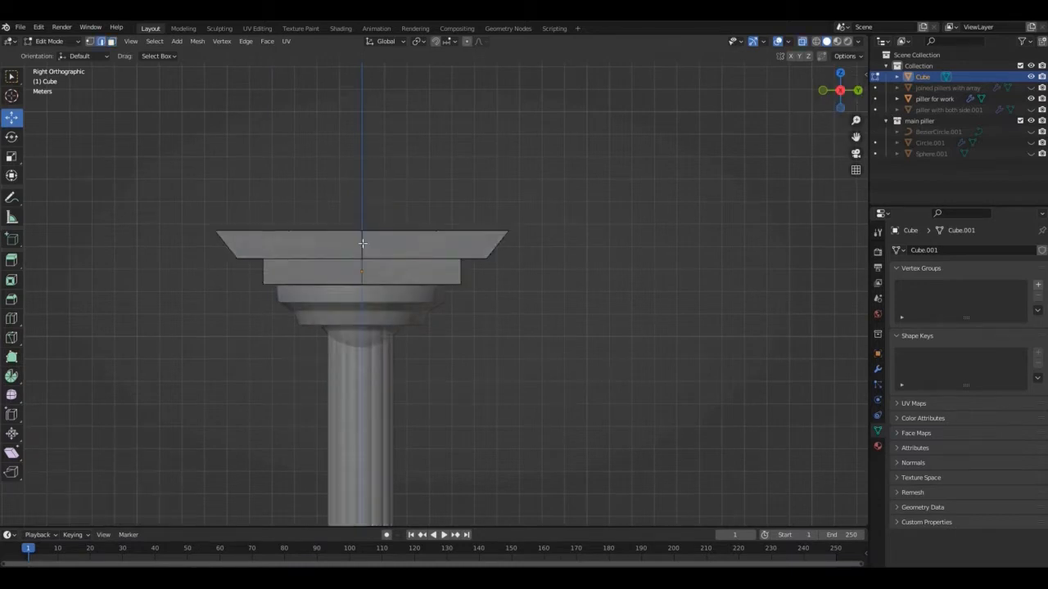
- Slide an edge loop so it sits just beside the beam's centre line on the positive Y side
{"action": "left_click", "coordinate": [361, 244]}
{"action": "left_click", "coordinate": [373, 232]}
{"action": "key", "text": "g"}
{"action": "key", "text": "g"}
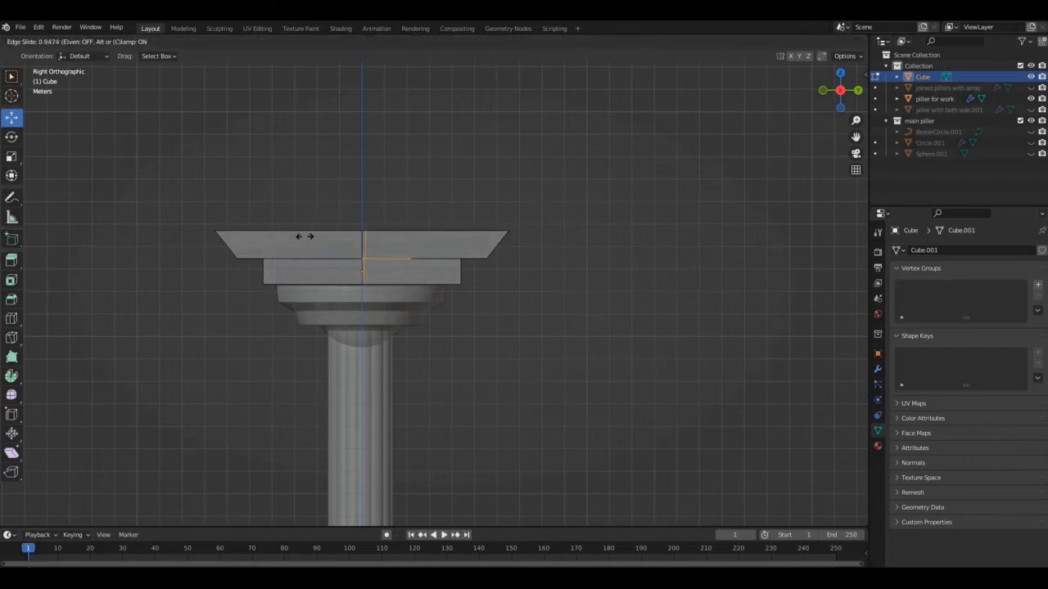
{"action": "left_click", "coordinate": [302, 237]}
{"action": "left_click", "coordinate": [419, 195]}
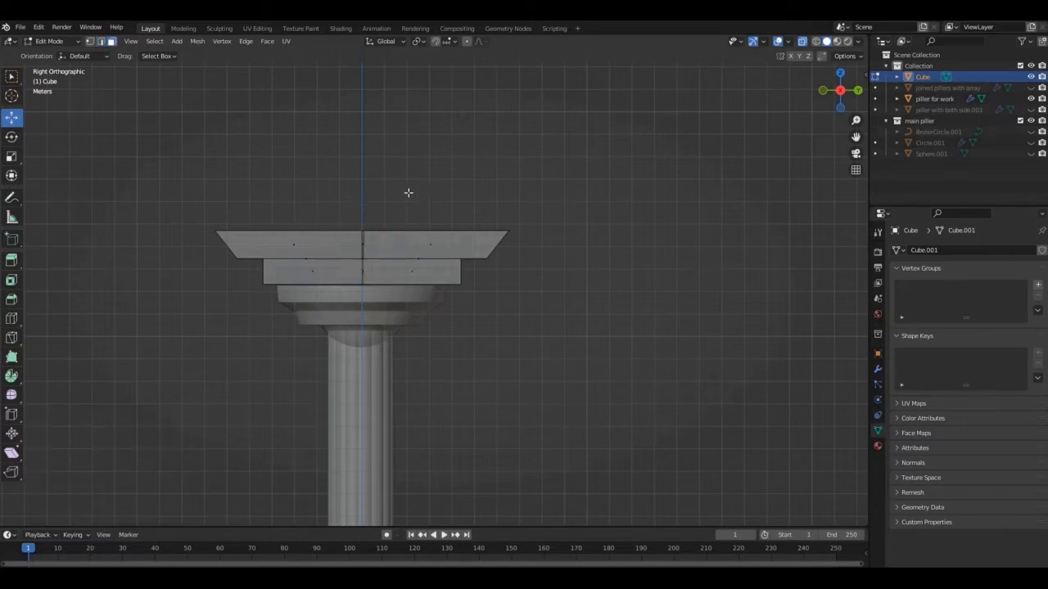
- Delete all beam geometry on the positive Y side of the centre line
{"action": "left_click_drag", "start_coordinate": [409, 191], "coordinate": [538, 358]}
{"action": "key", "text": "x"}
{"action": "left_click", "coordinate": [522, 363]}
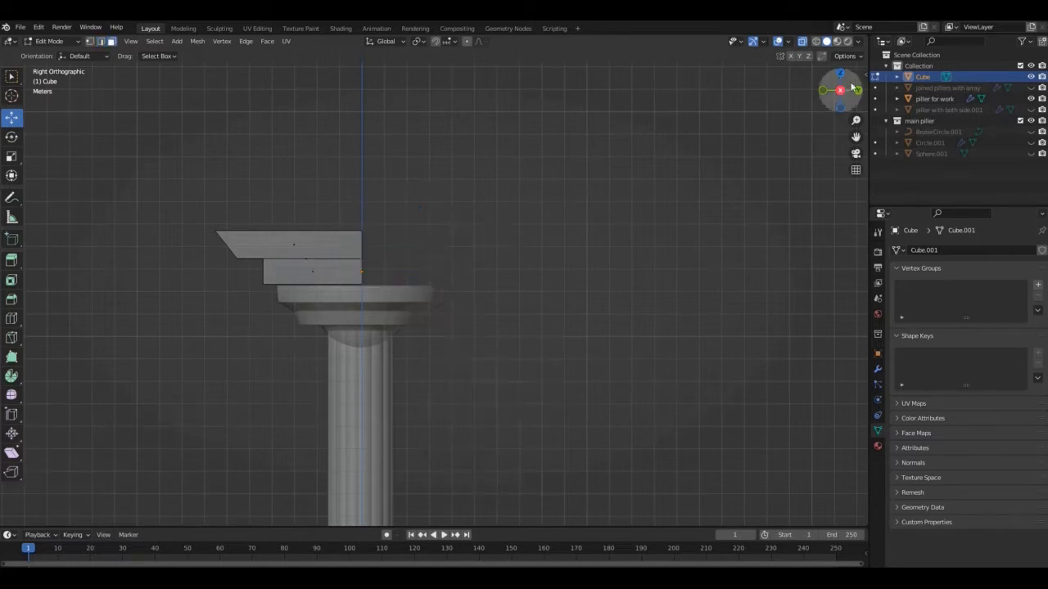
- Examine the cut end of the remaining half beam in perspective and side view, and return to Object Mode
{"action": "left_click_drag", "start_coordinate": [839, 90], "coordinate": [494, 213]}
{"action": "left_click", "coordinate": [453, 233]}
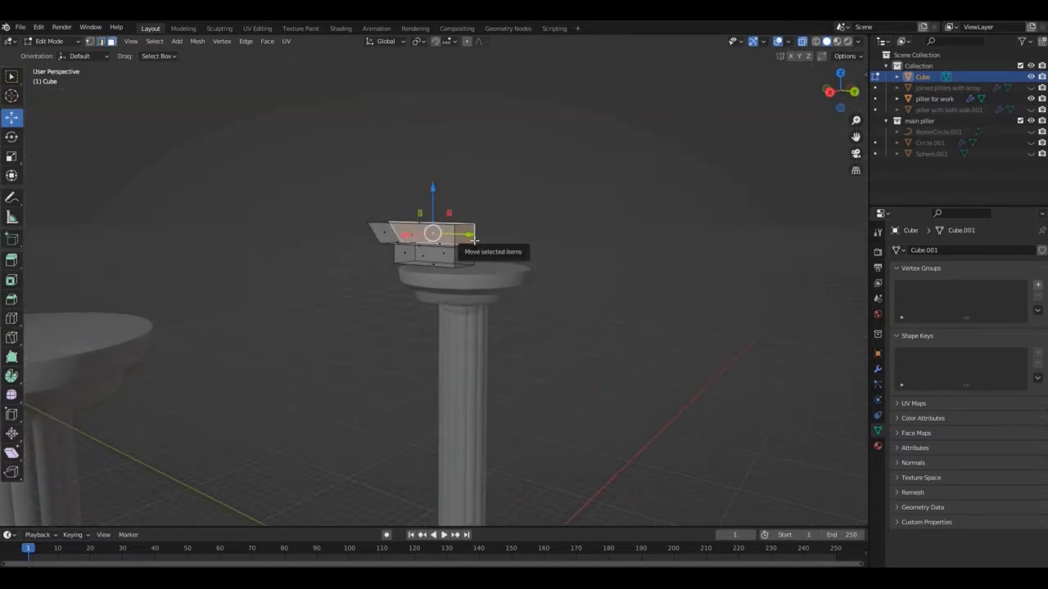
{"action": "left_click", "coordinate": [546, 203]}
{"action": "key", "text": "1"}
{"action": "key", "text": "KP_1"}
{"action": "key", "text": "KP_3"}
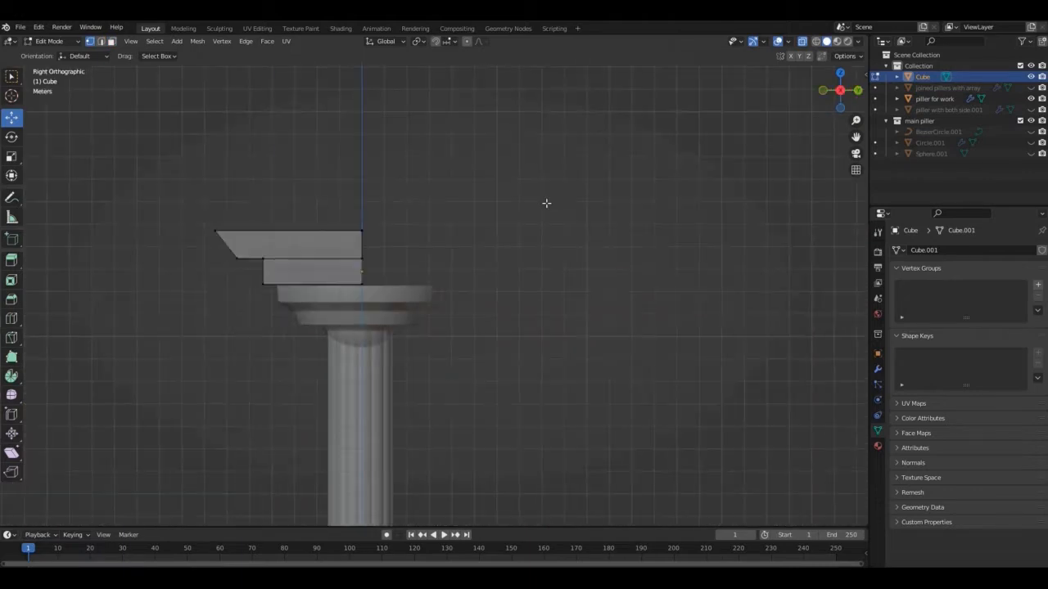
{"action": "key", "text": "Tab"}
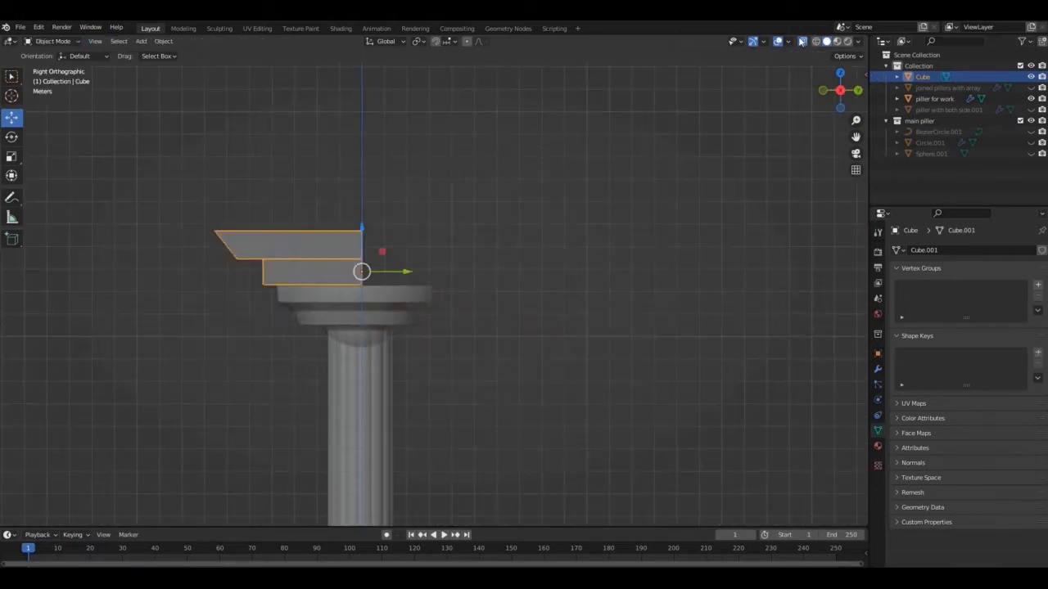
- Extrude the half beam's top face upward by about 1.3 m in Edit Mode
{"action": "left_click_drag", "start_coordinate": [840, 91], "coordinate": [786, 94]}
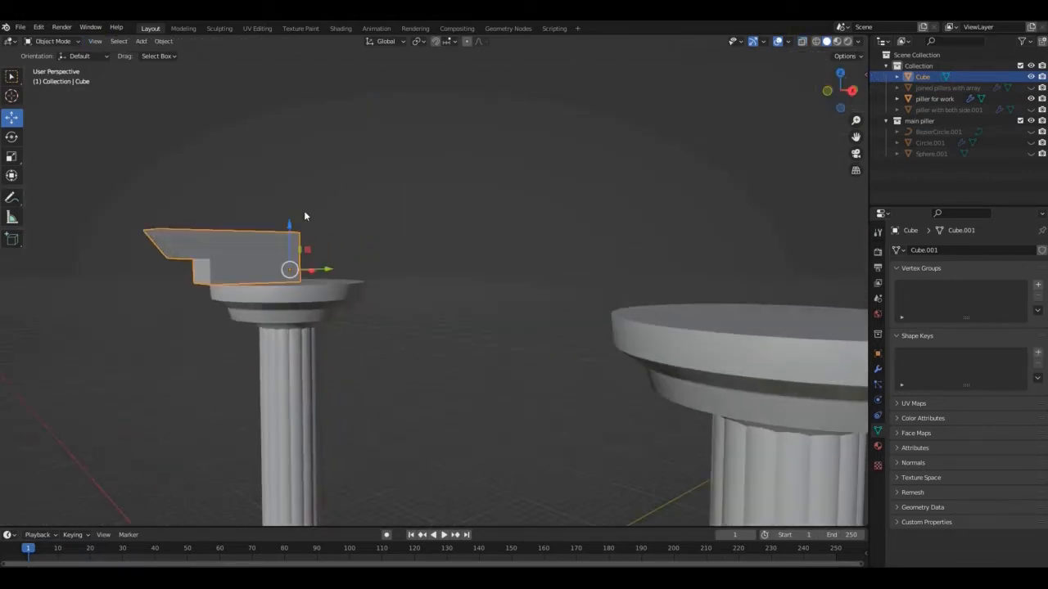
{"action": "key", "text": "Tab"}
{"action": "key", "text": "2"}
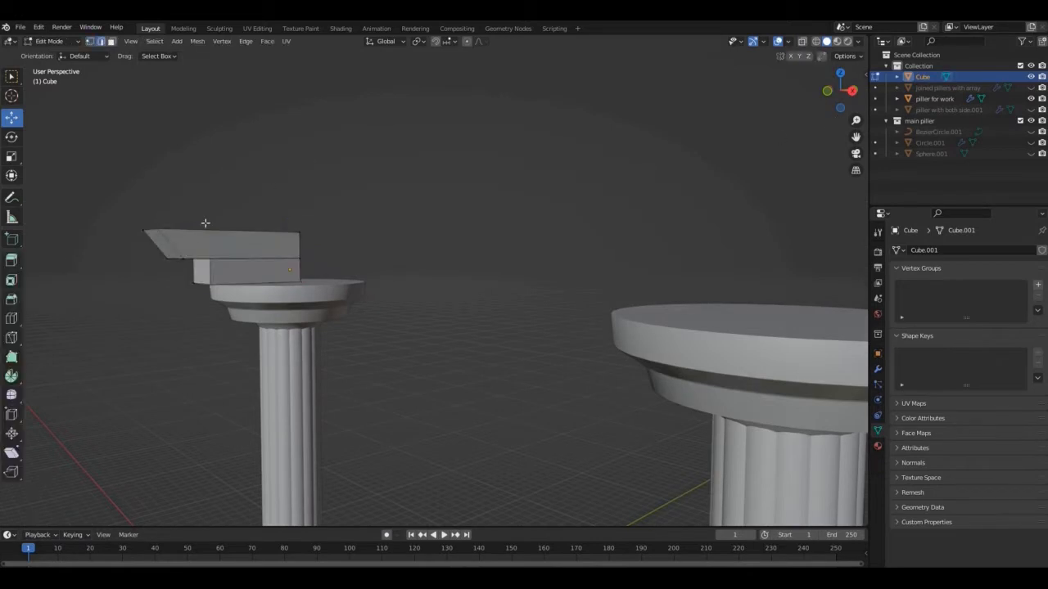
{"action": "left_click", "coordinate": [176, 257]}
{"action": "left_click_drag", "start_coordinate": [842, 86], "coordinate": [828, 71]}
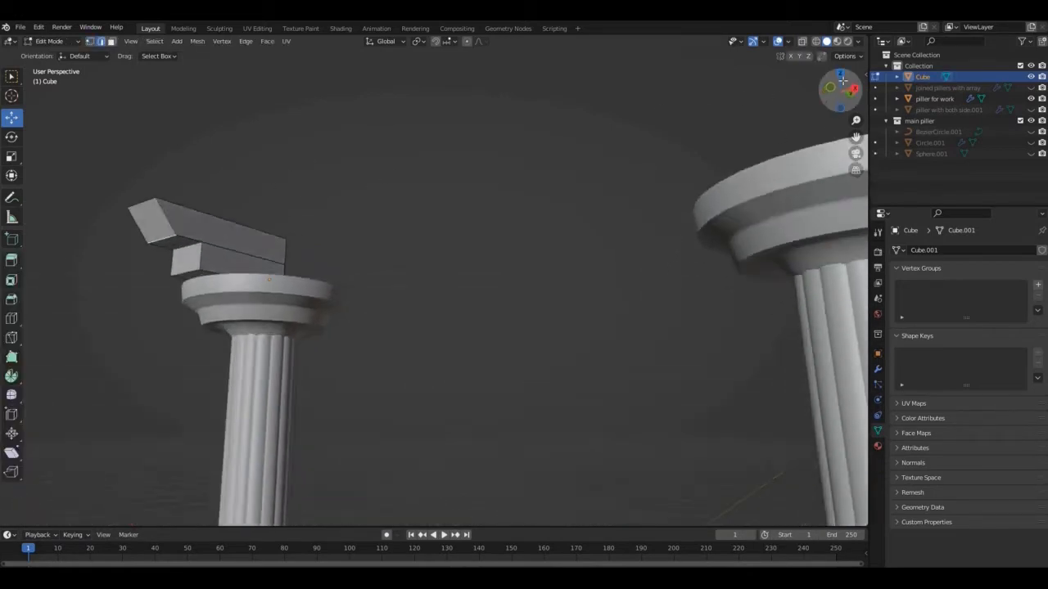
{"action": "key", "text": "e"}
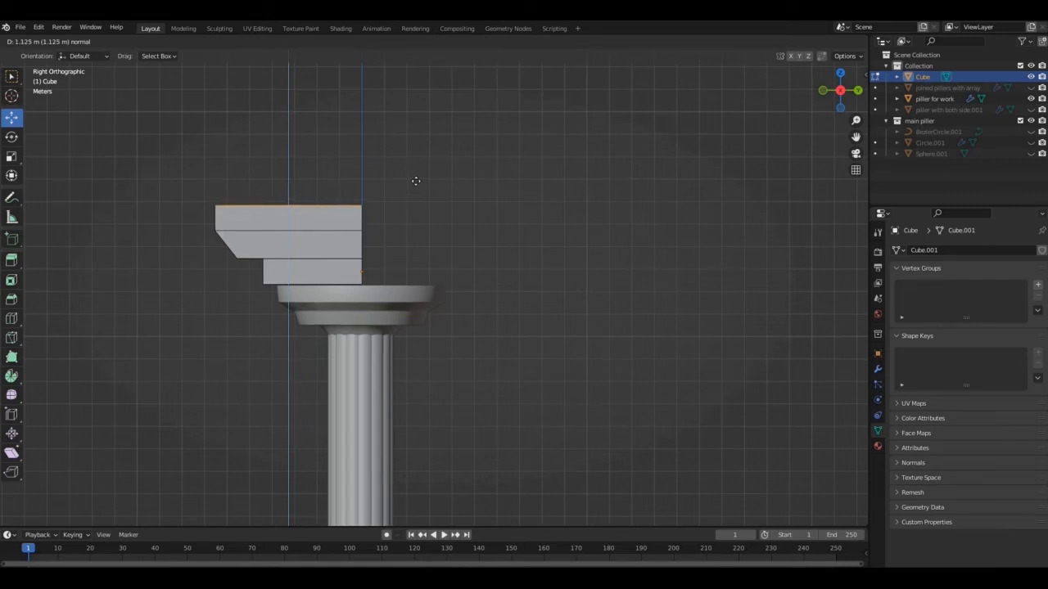
{"action": "left_click", "coordinate": [416, 177]}
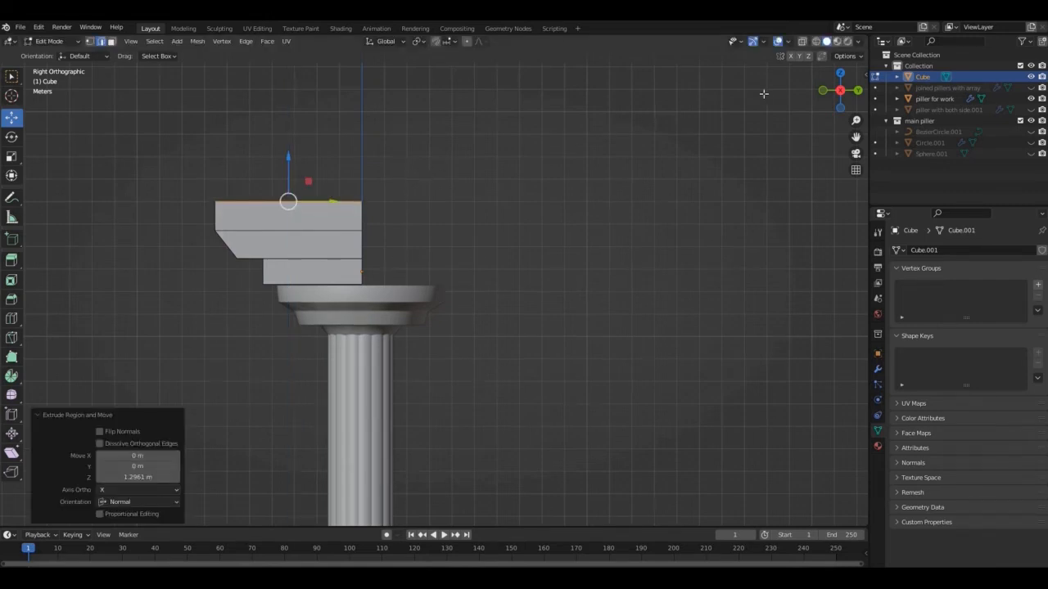
- Move the outer edge of the beam's top face about 0.83 m inward along Y to slope the upper tier
{"action": "left_click_drag", "start_coordinate": [839, 90], "coordinate": [851, 107]}
{"action": "left_click", "coordinate": [140, 208]}
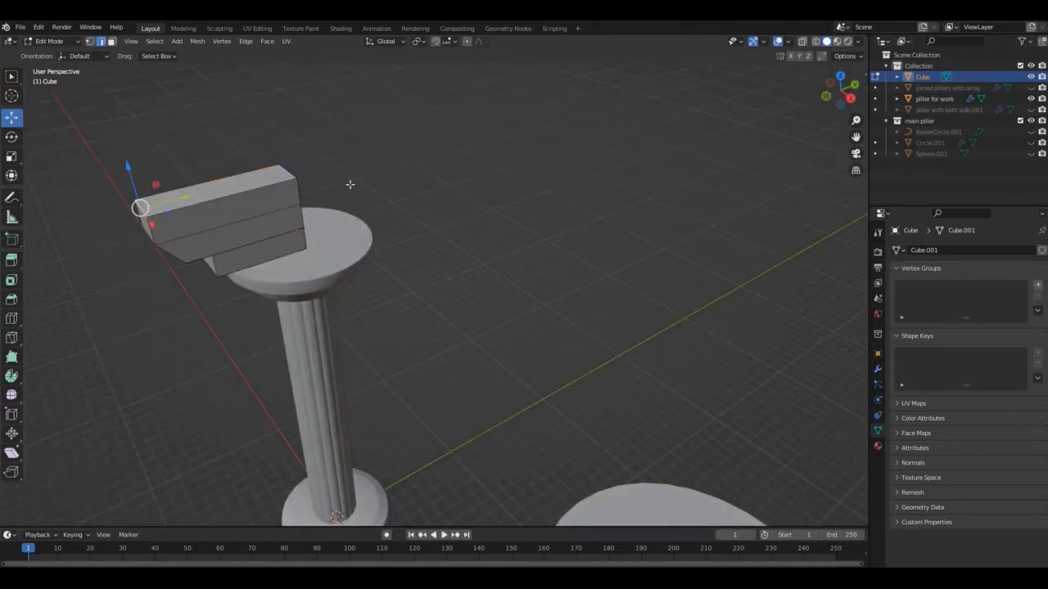
{"action": "key", "text": "KP_1"}
{"action": "key", "text": "KP_3"}
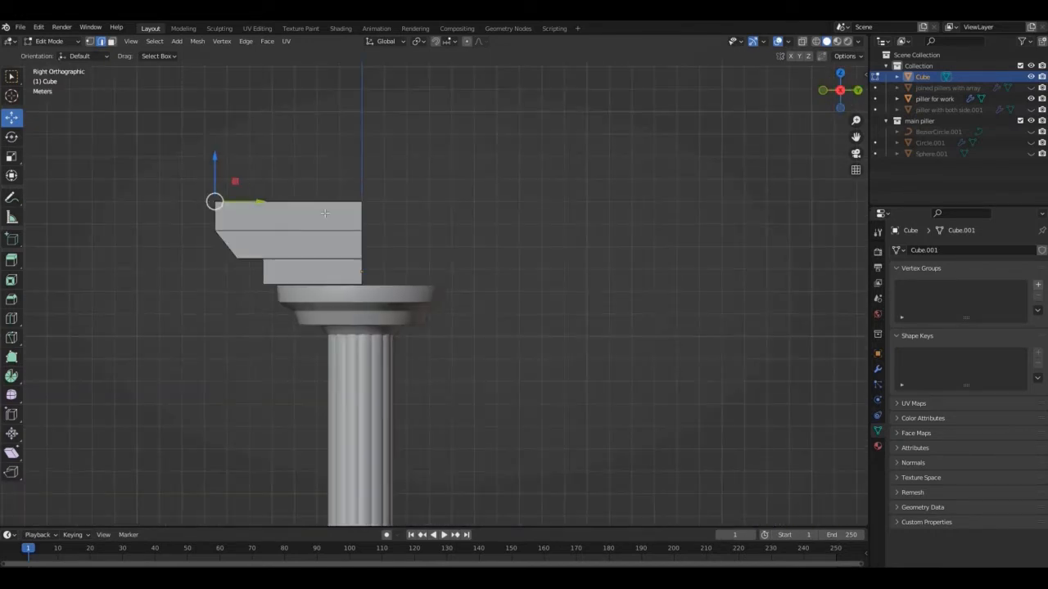
{"action": "key", "text": "g"}
{"action": "key", "text": "y"}
{"action": "left_click", "coordinate": [602, 165]}
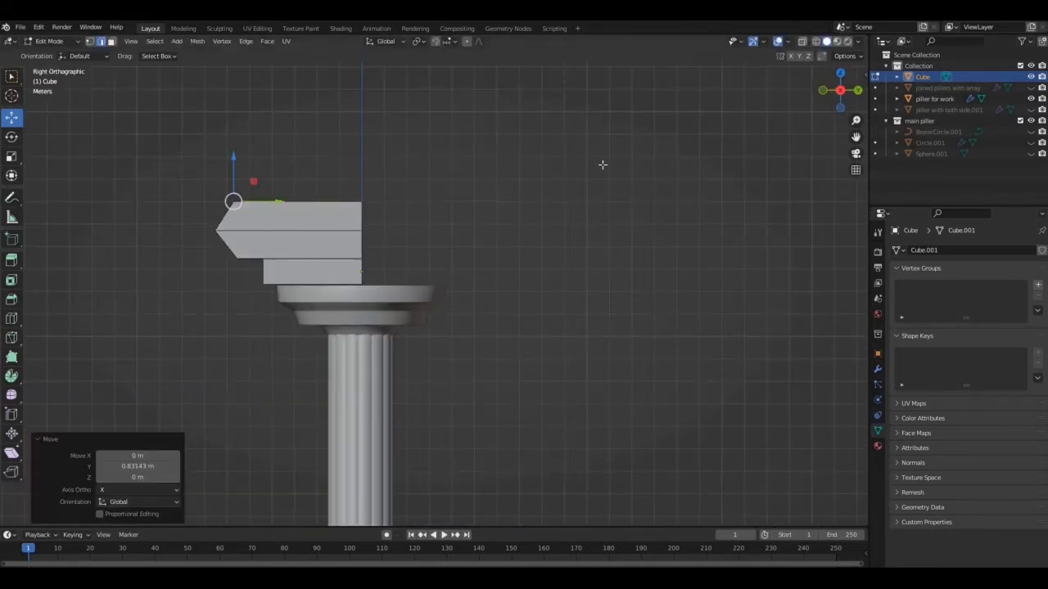
- Bevel the beam's protruding outer edge into a concave profile with width 1.46 m, 9 segments and shape 0.045
{"action": "left_click_drag", "start_coordinate": [840, 91], "coordinate": [828, 97]}
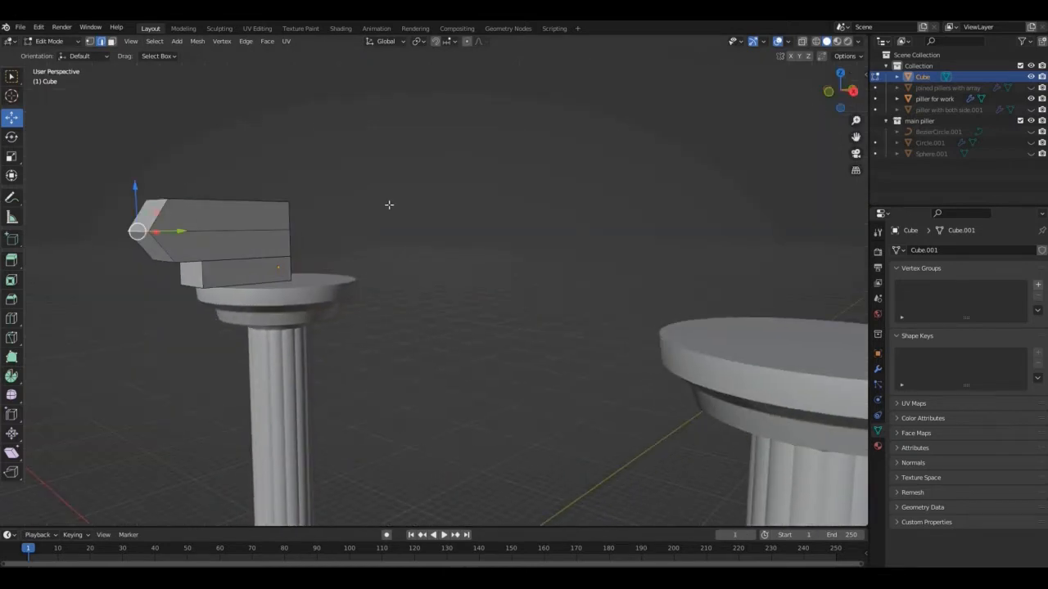
{"action": "key", "text": "ctrl+b"}
{"action": "left_click", "coordinate": [487, 193]}
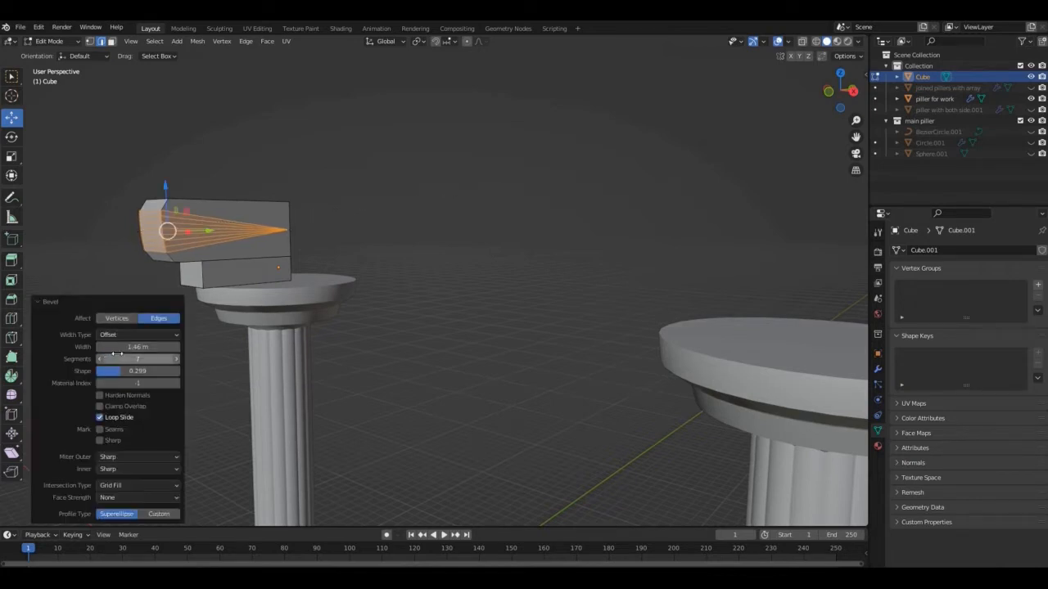
{"action": "mouse_move", "coordinate": [120, 371]}
{"action": "left_mouse_down"}
{"action": "mouse_move", "coordinate": [164, 371]}
{"action": "mouse_move", "coordinate": [100, 371]}
{"action": "left_mouse_up"}
{"action": "left_click_drag", "start_coordinate": [841, 92], "coordinate": [810, 93]}
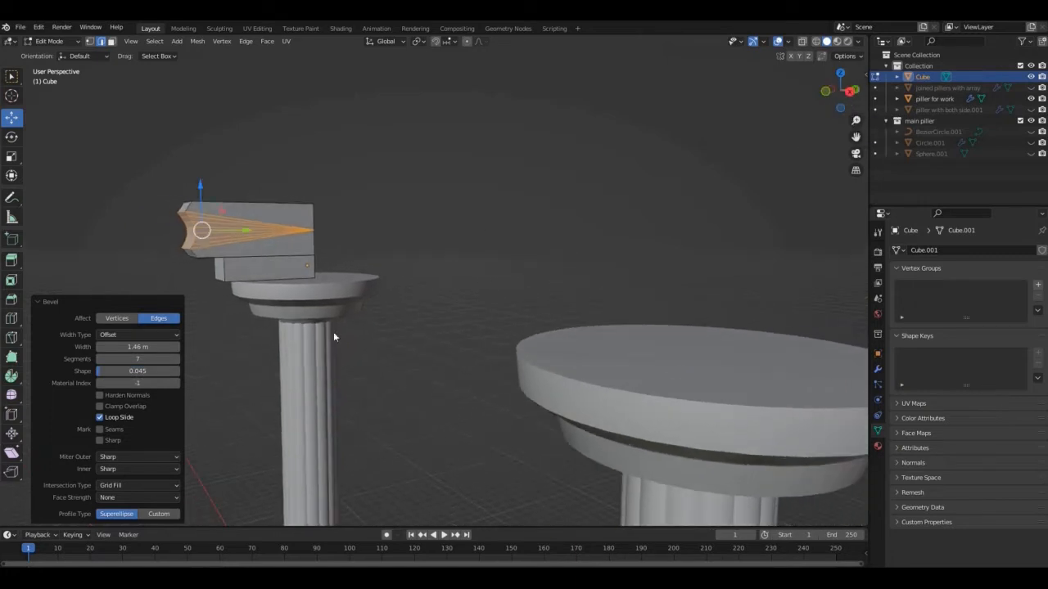
{"action": "left_click", "coordinate": [122, 357]}
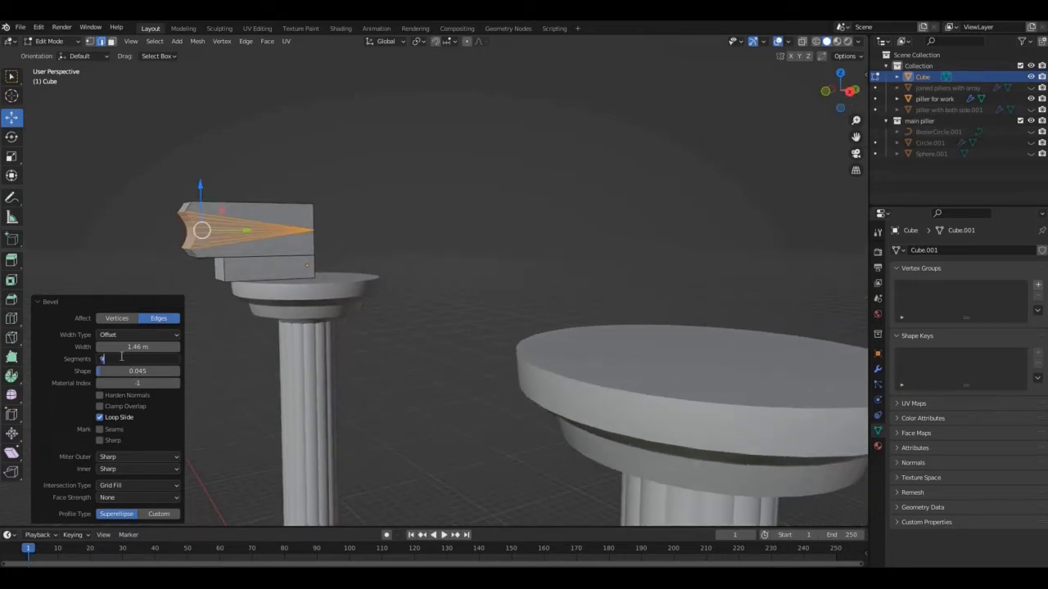
{"action": "key", "text": "Return"}
- Return to Object Mode and shade the beam smooth
{"action": "key", "text": "Tab"}
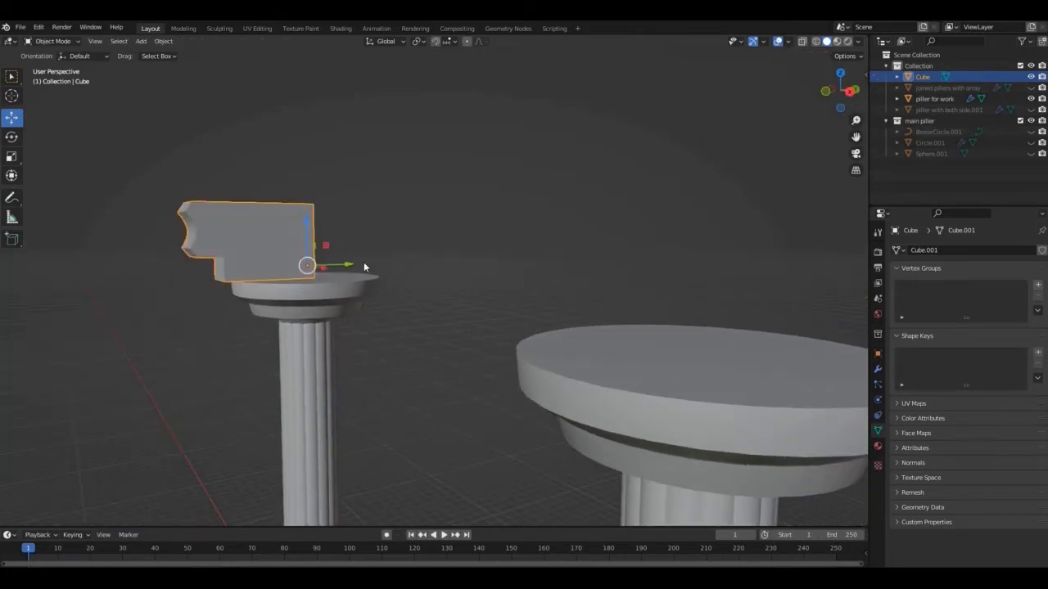
{"action": "right_click", "coordinate": [219, 229]}
{"action": "left_click", "coordinate": [219, 229]}
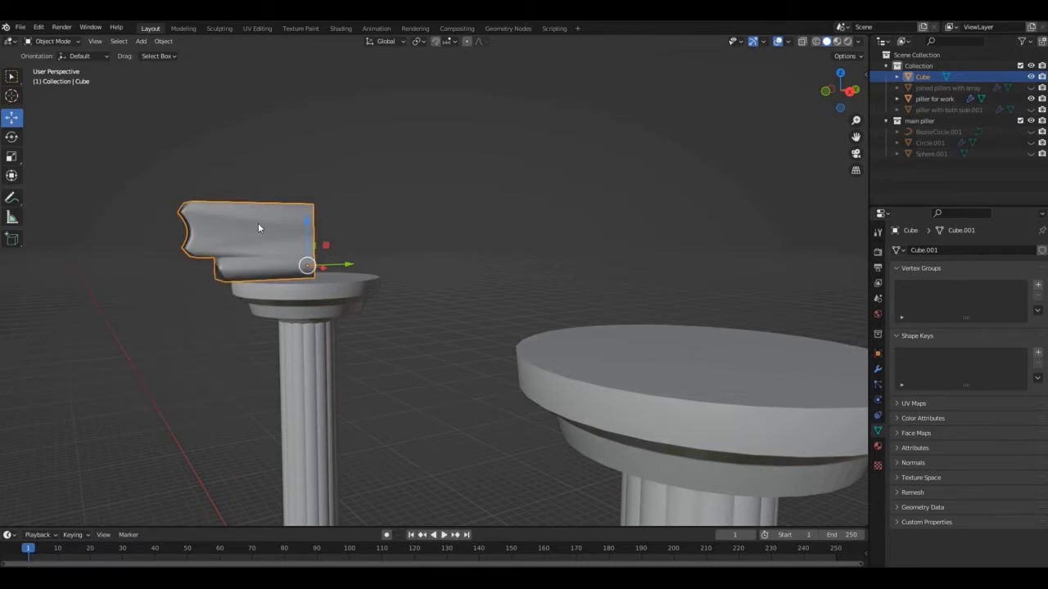
- Add two loop cuts around the beam's profile and scale them by about 2.96 along X towards its two ends
{"action": "key", "text": "Tab"}
{"action": "mouse_move", "coordinate": [196, 235]}
{"action": "middle_mouse_down"}
{"action": "mouse_move", "coordinate": [246, 239]}
{"action": "mouse_move", "coordinate": [196, 235]}
{"action": "middle_mouse_up"}
{"action": "left_click", "coordinate": [202, 225], "text": "alt"}
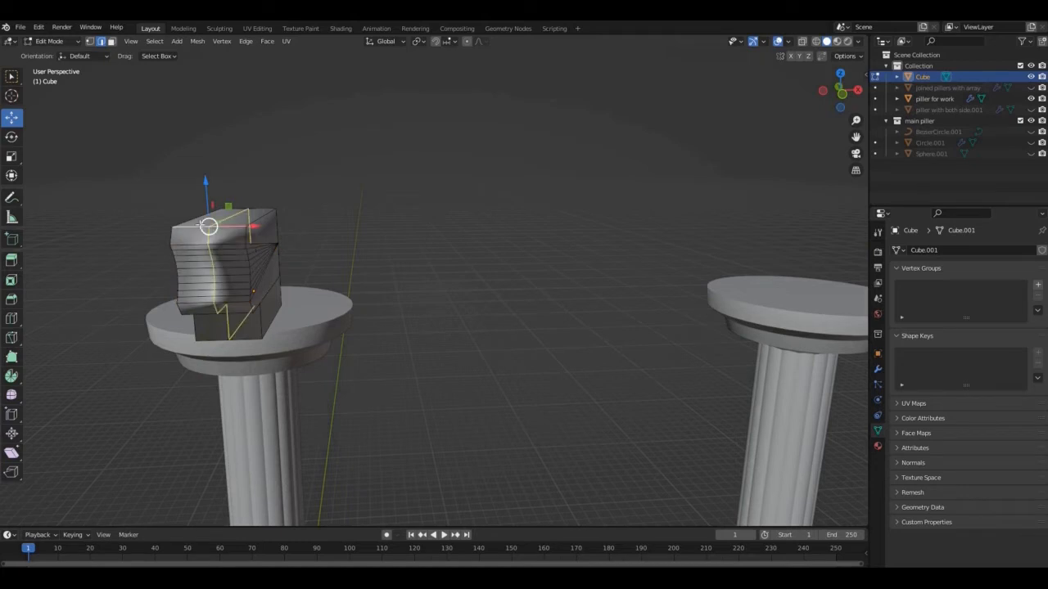
{"action": "key", "text": "g"}
{"action": "key", "text": "g"}
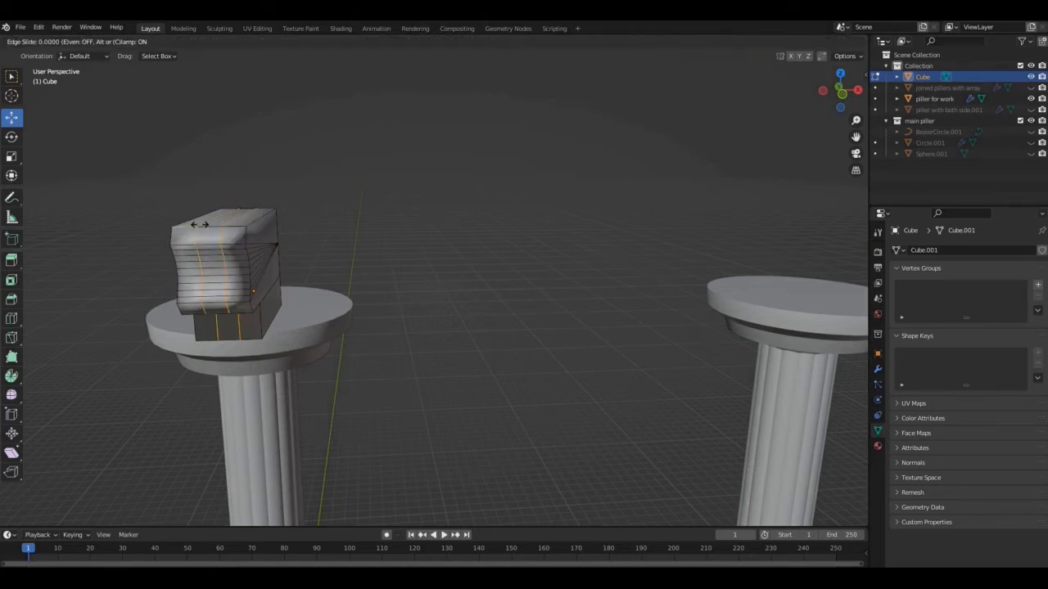
{"action": "key", "text": "s"}
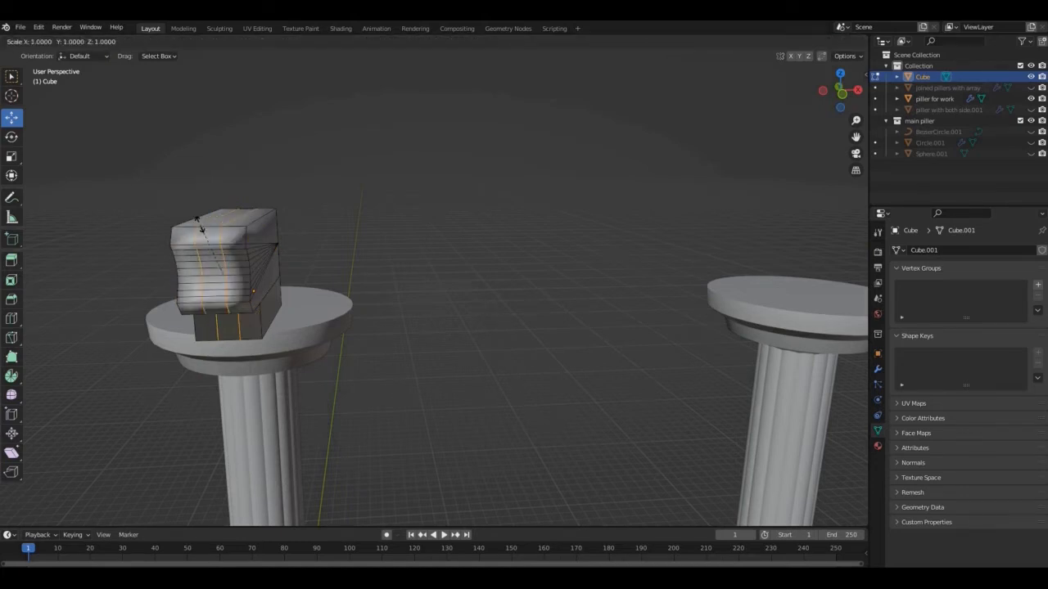
{"action": "key", "text": "x"}
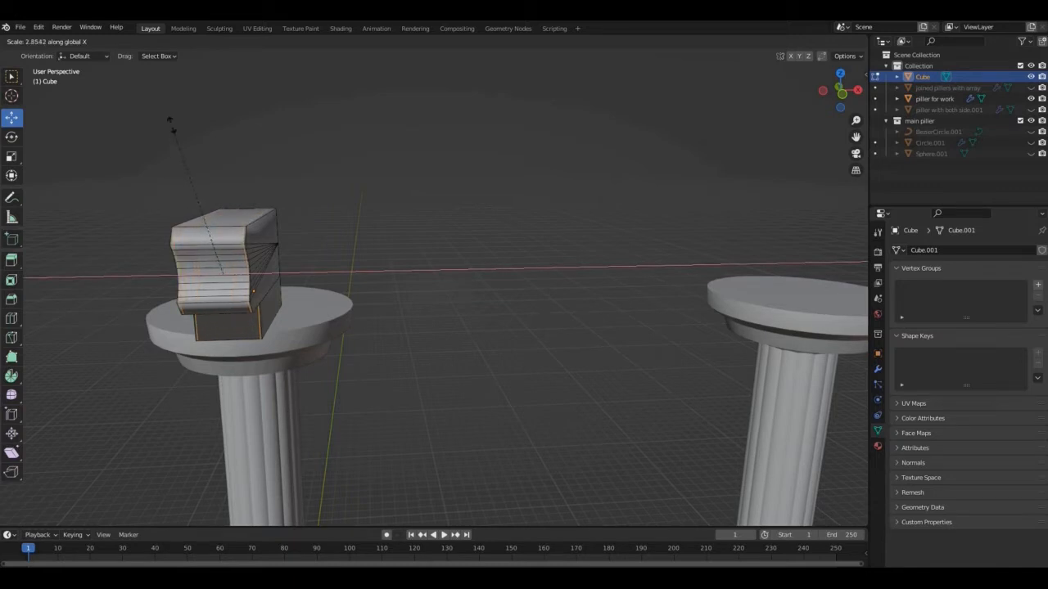
{"action": "left_click", "coordinate": [167, 121]}
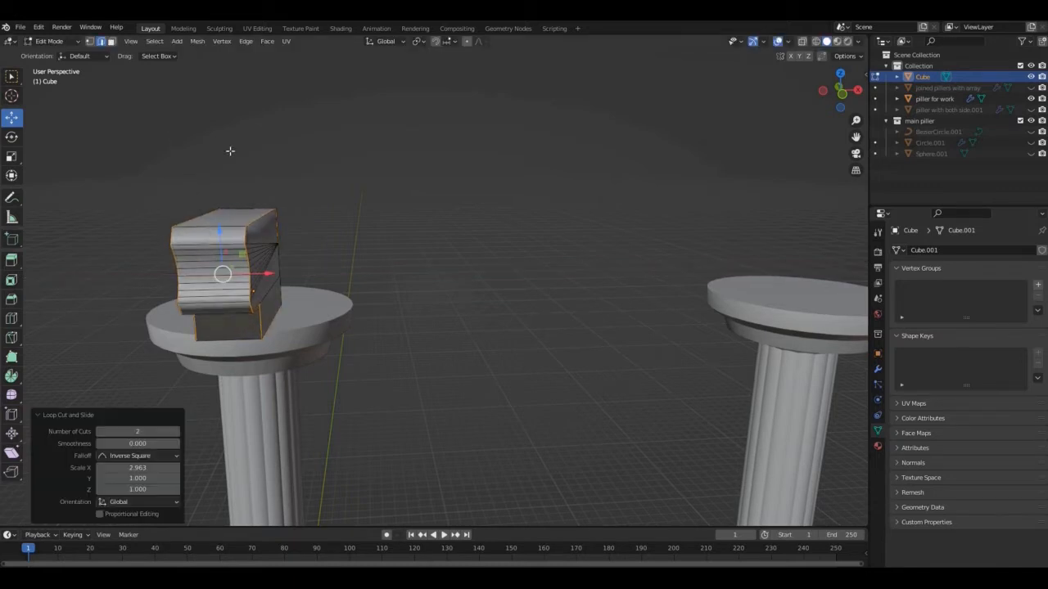
- Return to Object Mode and move the beam piece about 5.50 m along negative X, clear of the first pillar's cap
{"action": "key", "text": "Tab"}
{"action": "left_click", "coordinate": [836, 86]}
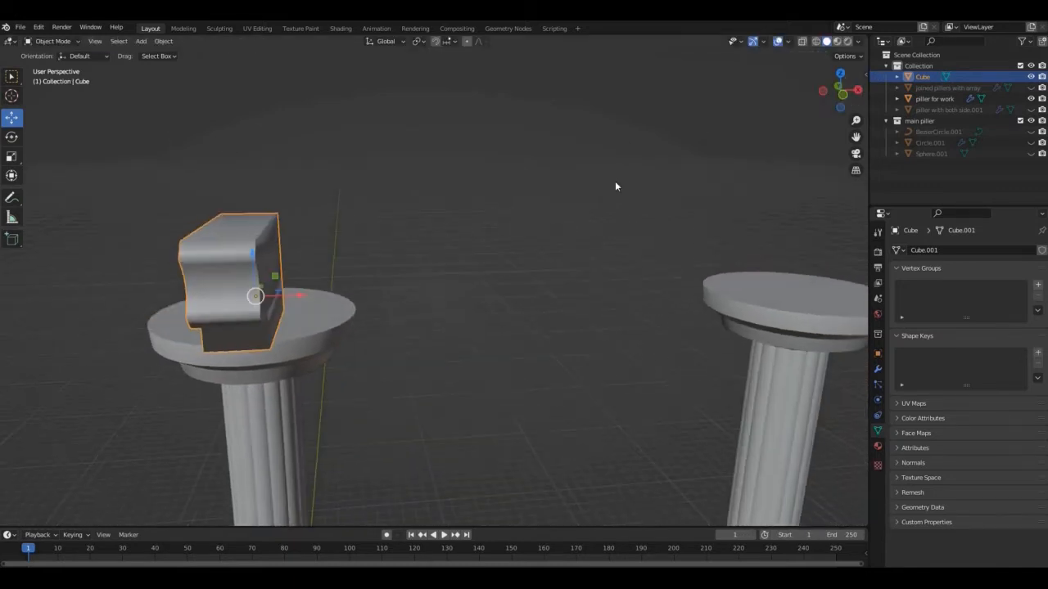
{"action": "left_click_drag", "start_coordinate": [314, 276], "coordinate": [190, 276]}
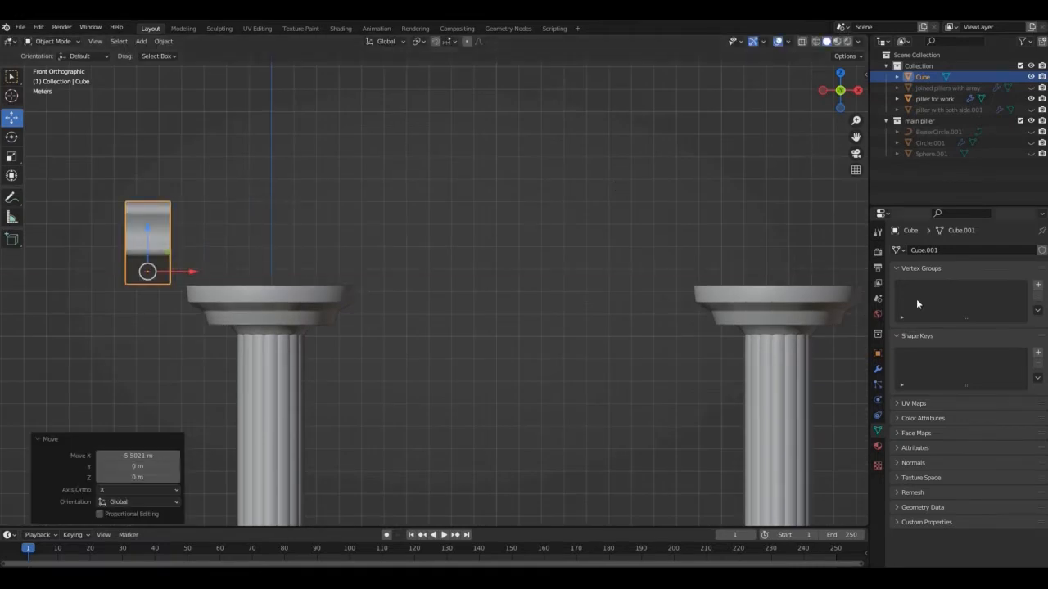
{"action": "left_click_drag", "start_coordinate": [855, 120], "coordinate": [855, 238]}
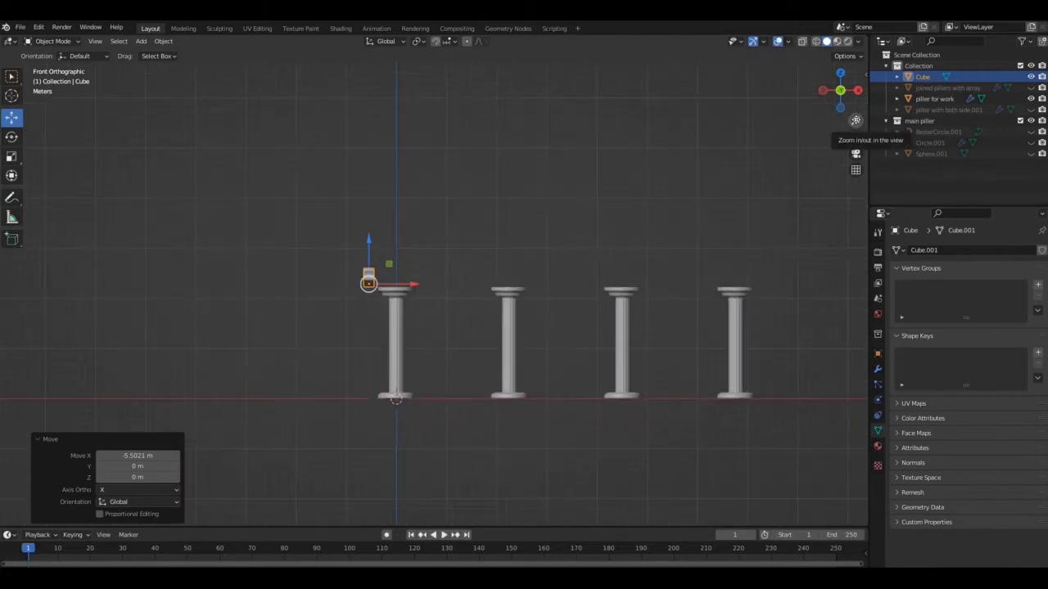
- In Edit Mode, select the upper-tier faces on one end of the beam piece and shade them flat
{"action": "left_click_drag", "start_coordinate": [855, 136], "coordinate": [813, 142]}
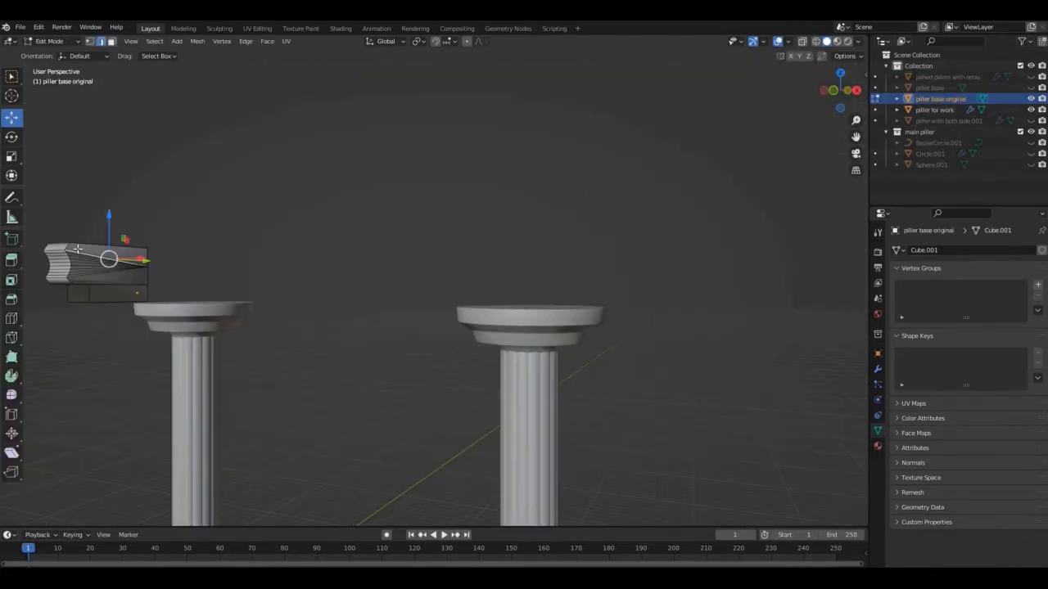
{"action": "key", "text": "3"}
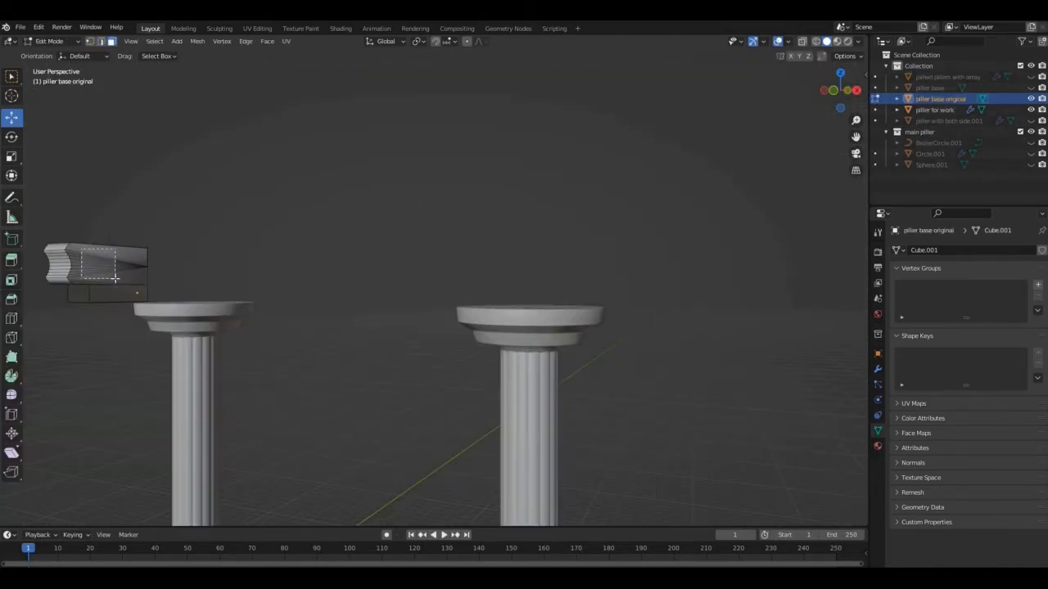
{"action": "left_click", "coordinate": [99, 271]}
{"action": "right_click", "coordinate": [99, 270]}
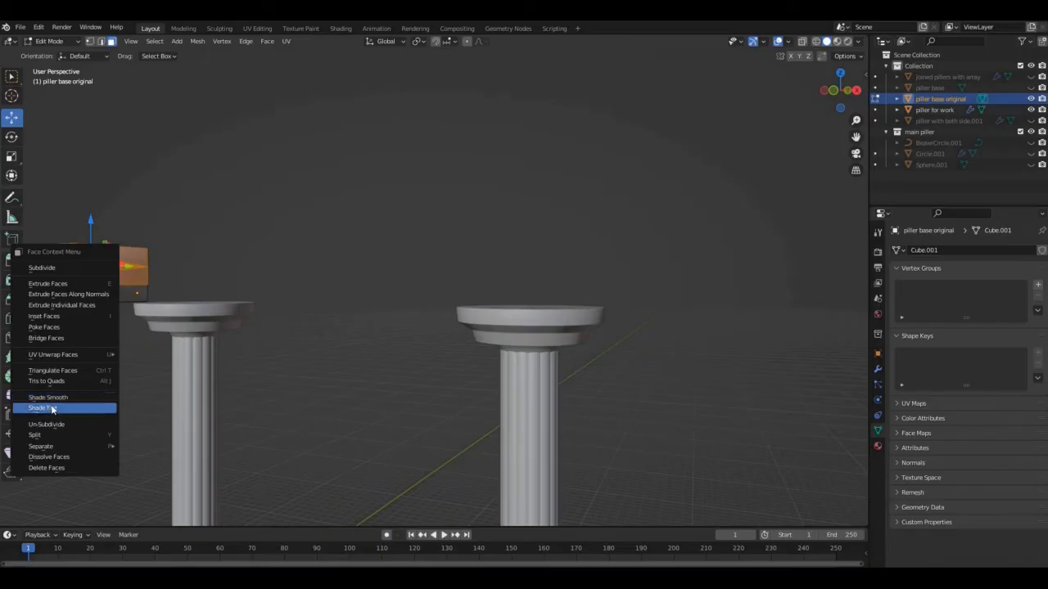
{"action": "left_click", "coordinate": [47, 404]}
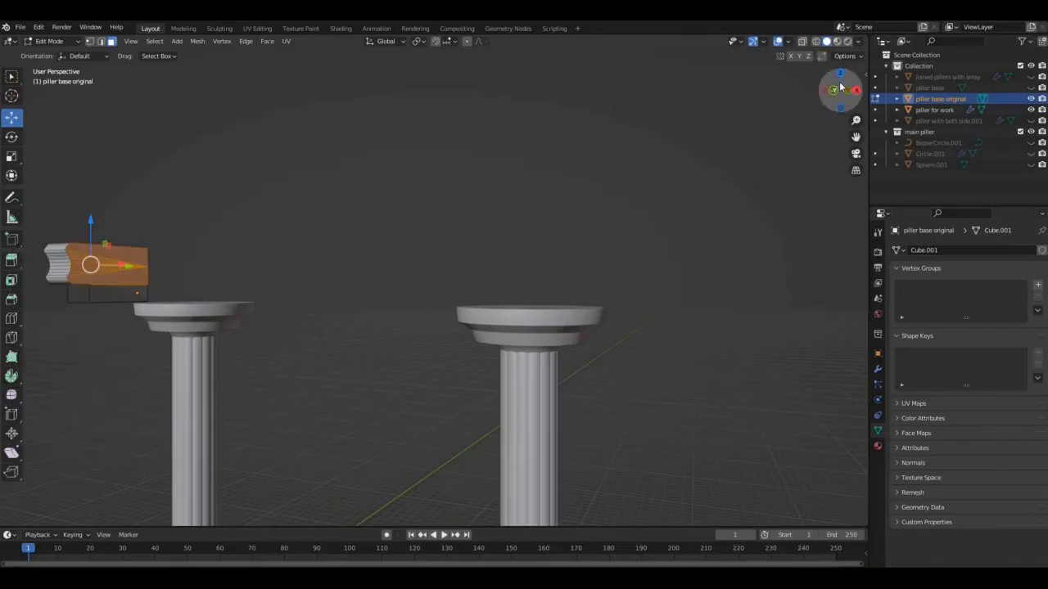
- Shade flat the upper-tier and lower-tier faces on the beam's opposite end, along with the lower tier's front face
{"action": "left_click_drag", "start_coordinate": [840, 84], "coordinate": [1023, 88]}
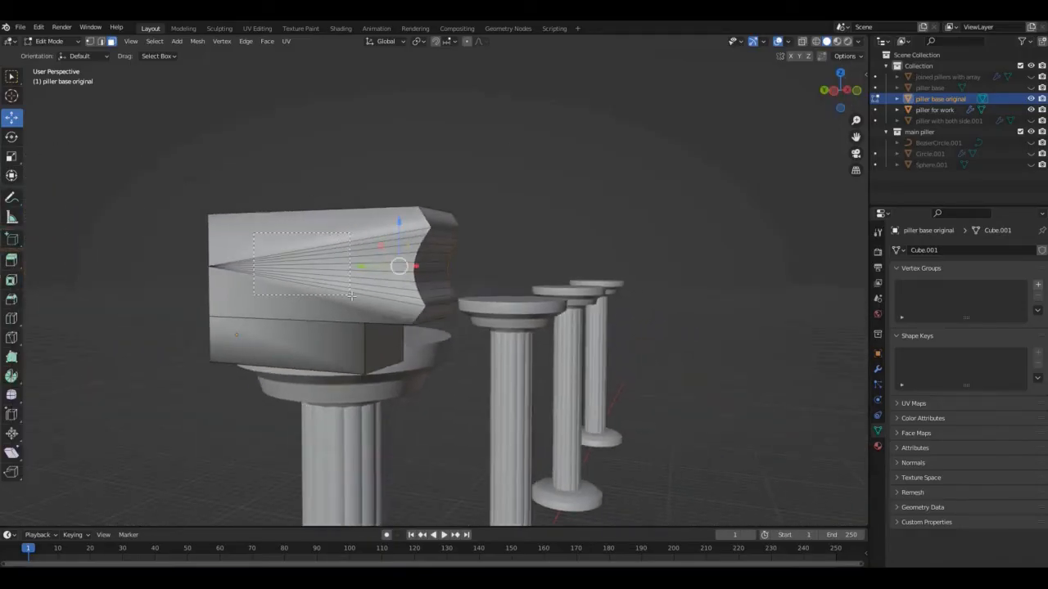
{"action": "left_click_drag", "start_coordinate": [350, 295], "coordinate": [350, 294]}
{"action": "right_click", "coordinate": [293, 269]}
{"action": "left_click", "coordinate": [281, 339]}
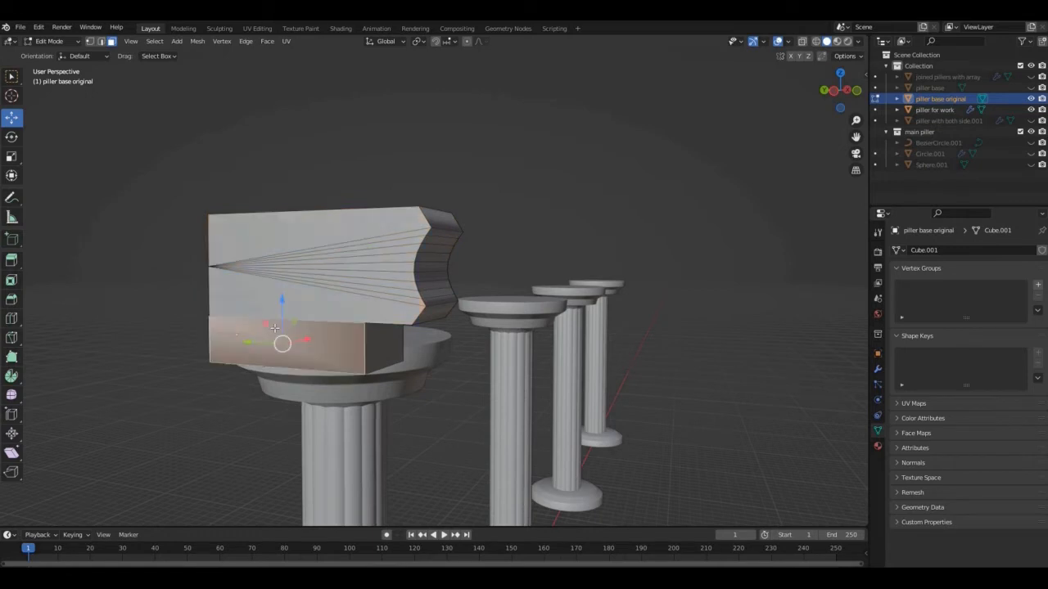
{"action": "right_click", "coordinate": [290, 334]}
{"action": "left_click", "coordinate": [381, 339]}
{"action": "right_click", "coordinate": [381, 339]}
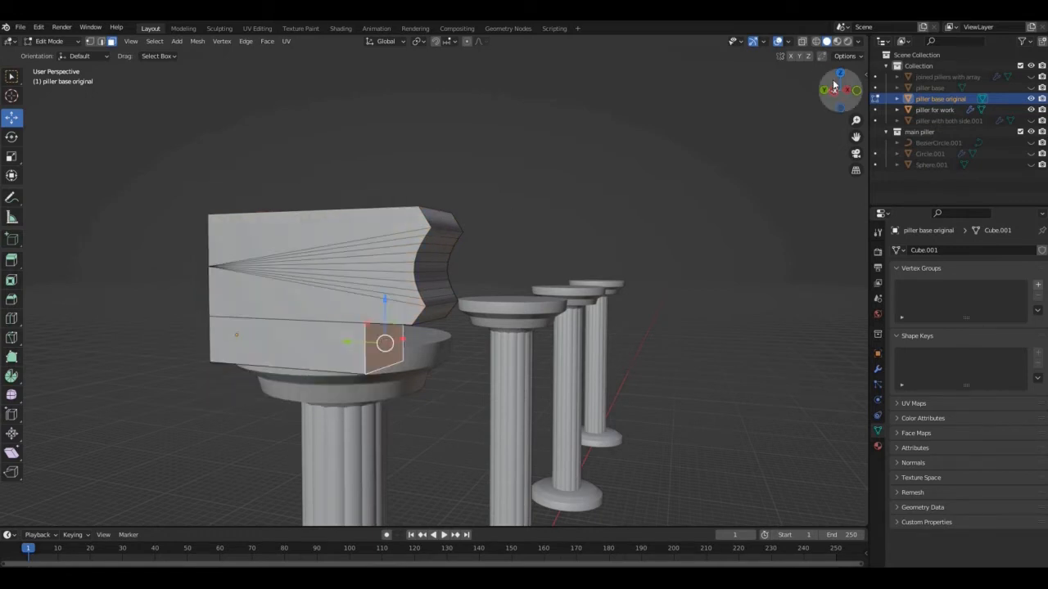
- Shade flat the lower tier's remaining end face and the faces on the underside of the beam piece
{"action": "left_click_drag", "start_coordinate": [832, 84], "coordinate": [183, 301]}
{"action": "key", "text": "Tab"}
{"action": "key", "text": "Tab"}
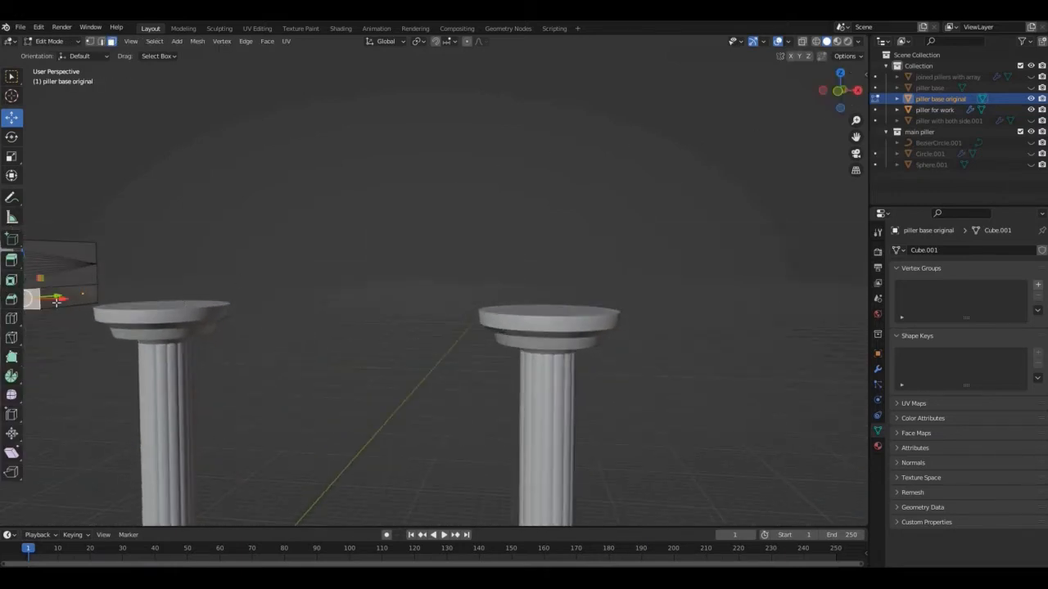
{"action": "right_click", "coordinate": [56, 301]}
{"action": "left_click_drag", "start_coordinate": [837, 93], "coordinate": [835, 28]}
{"action": "left_click", "coordinate": [171, 471]}
{"action": "right_click", "coordinate": [170, 472]}
{"action": "left_click", "coordinate": [170, 473]}
{"action": "left_click", "coordinate": [213, 229]}
{"action": "right_click", "coordinate": [215, 231]}
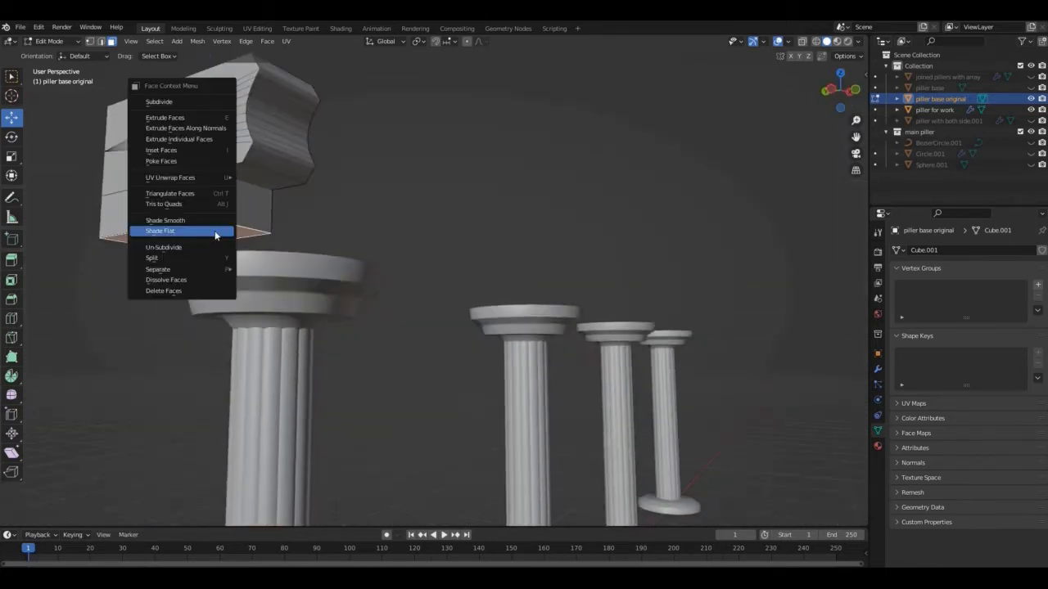
{"action": "left_click", "coordinate": [215, 232]}
{"action": "right_click", "coordinate": [233, 205]}
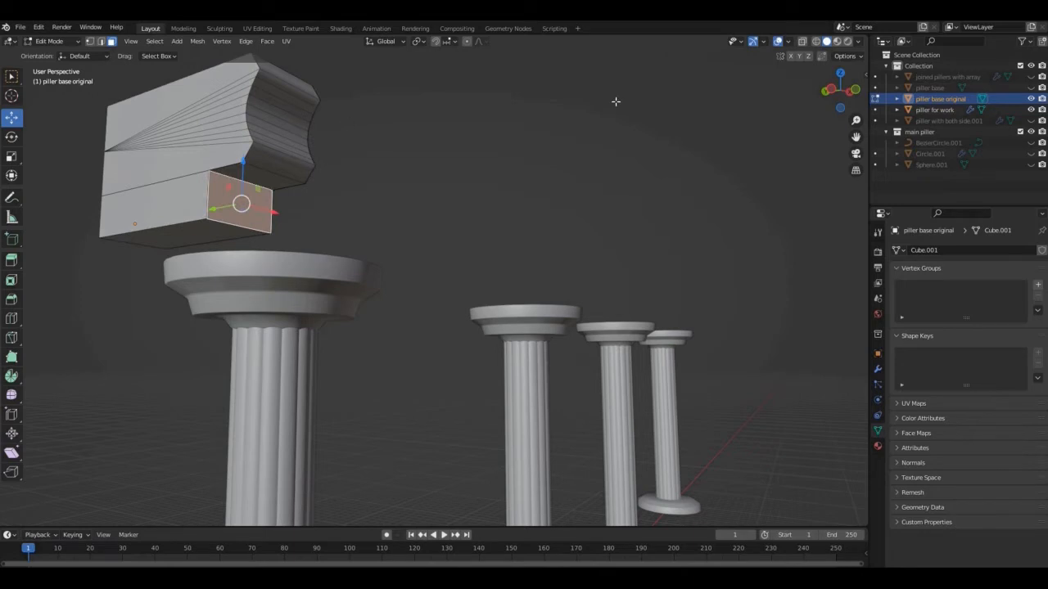
- Select the faces on the back of the beam piece and shade them flat
{"action": "left_click_drag", "start_coordinate": [839, 90], "coordinate": [810, 93]}
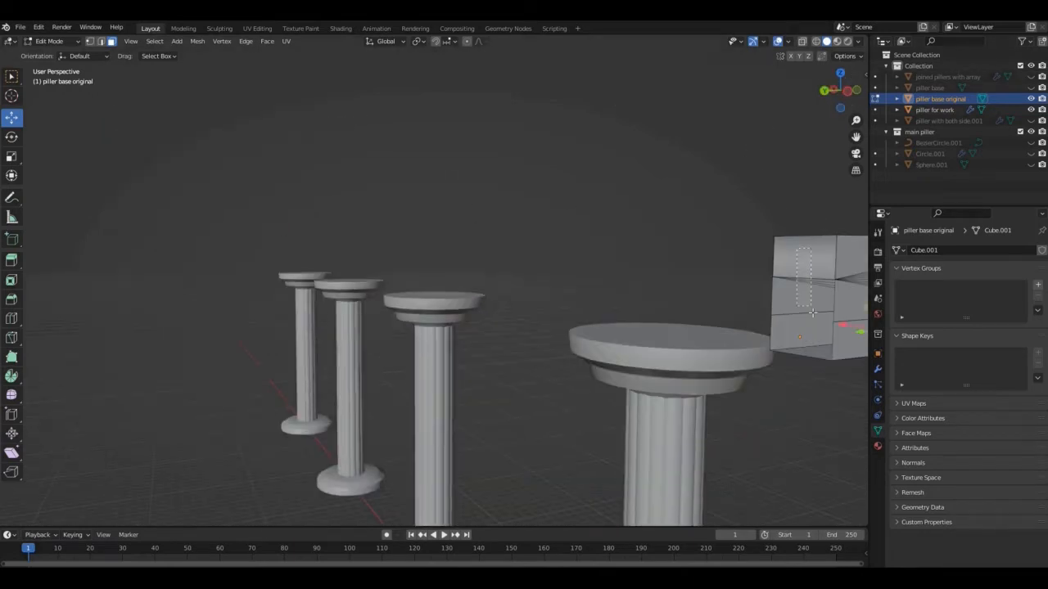
{"action": "left_click_drag", "start_coordinate": [812, 312], "coordinate": [820, 341]}
{"action": "left_click", "coordinate": [800, 174]}
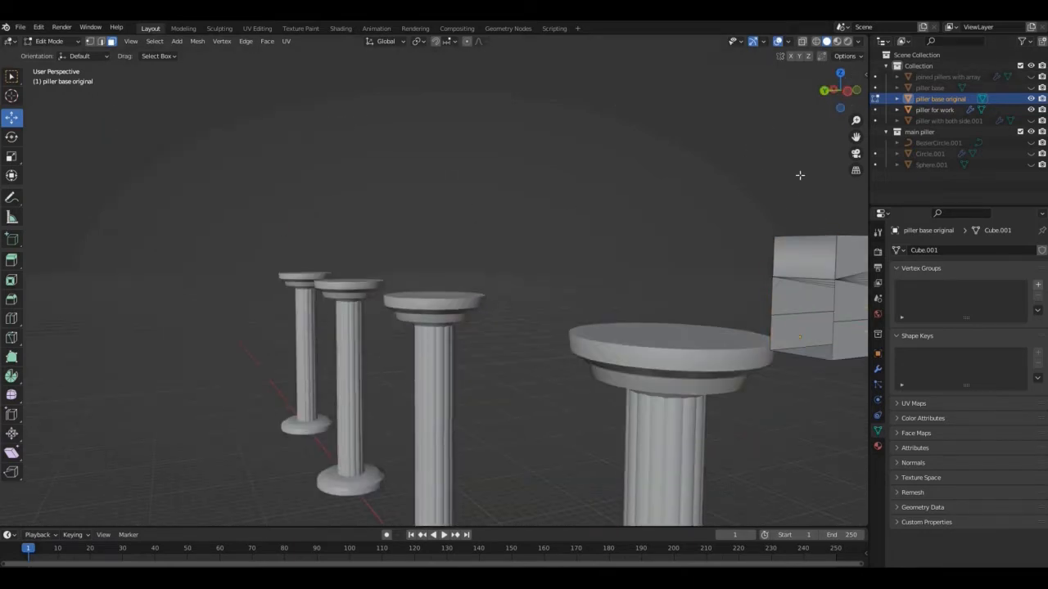
{"action": "right_click", "coordinate": [813, 247]}
{"action": "key", "text": "Escape"}
- Return to Object Mode and add a Mirror modifier to the beam piece, mirroring it across the Y axis
{"action": "key", "text": "KP_1"}
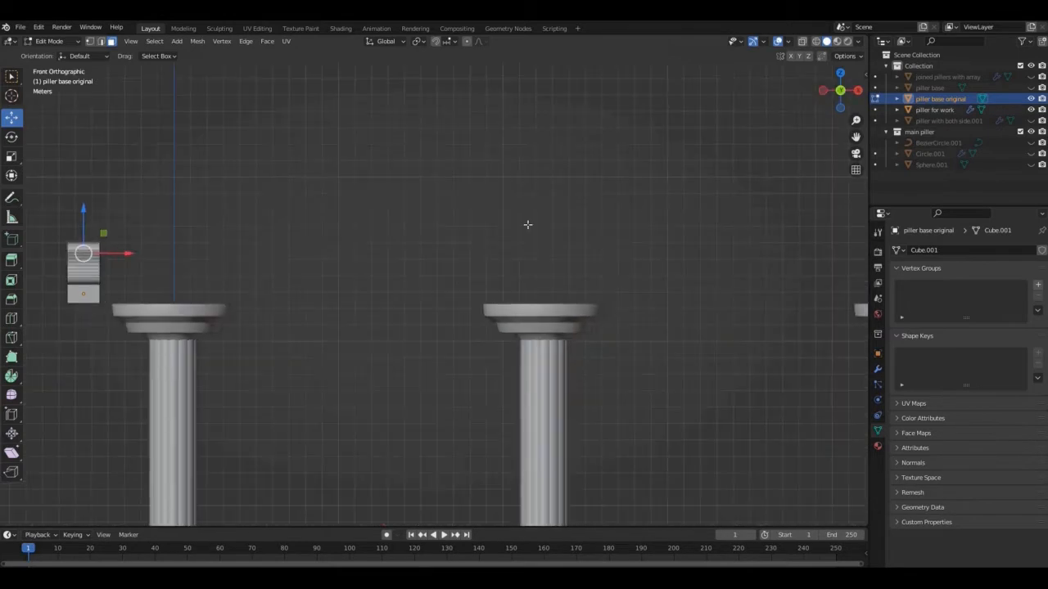
{"action": "key", "text": "KP_3"}
{"action": "key", "text": "Tab"}
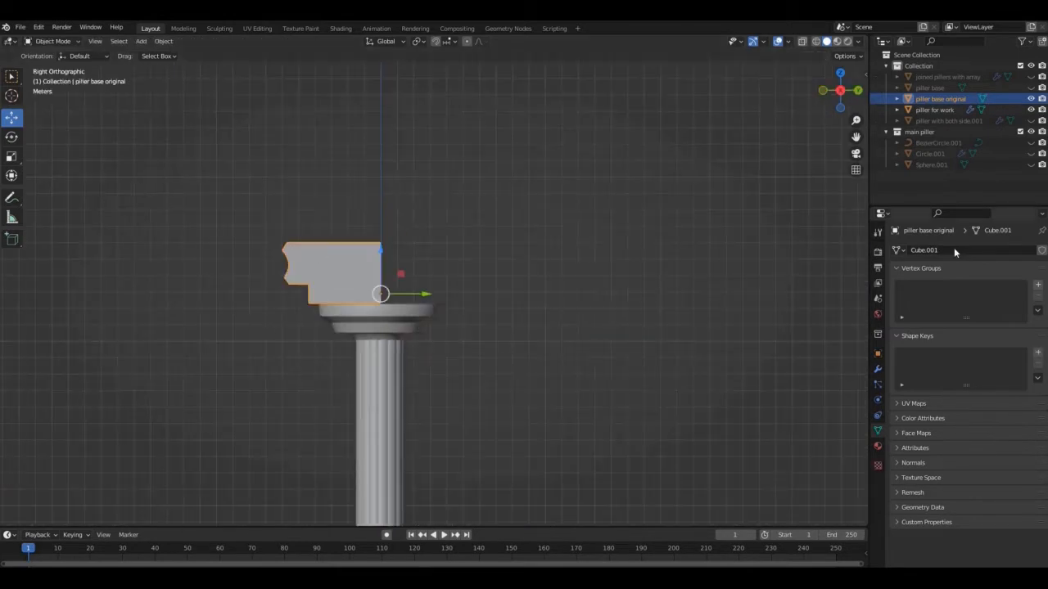
{"action": "left_click", "coordinate": [877, 369]}
{"action": "left_click", "coordinate": [934, 250]}
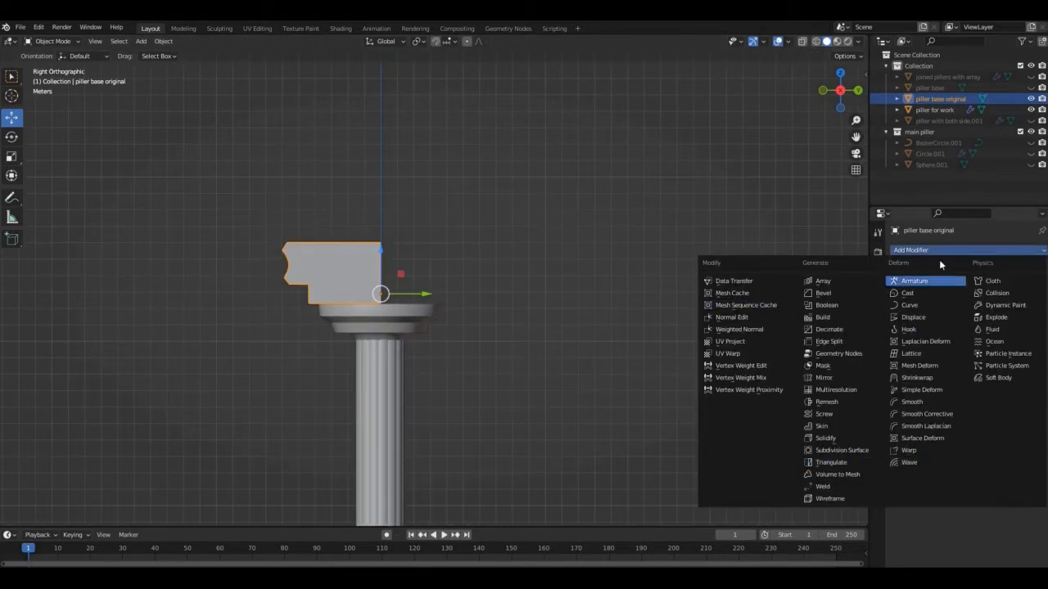
{"action": "left_click", "coordinate": [815, 378]}
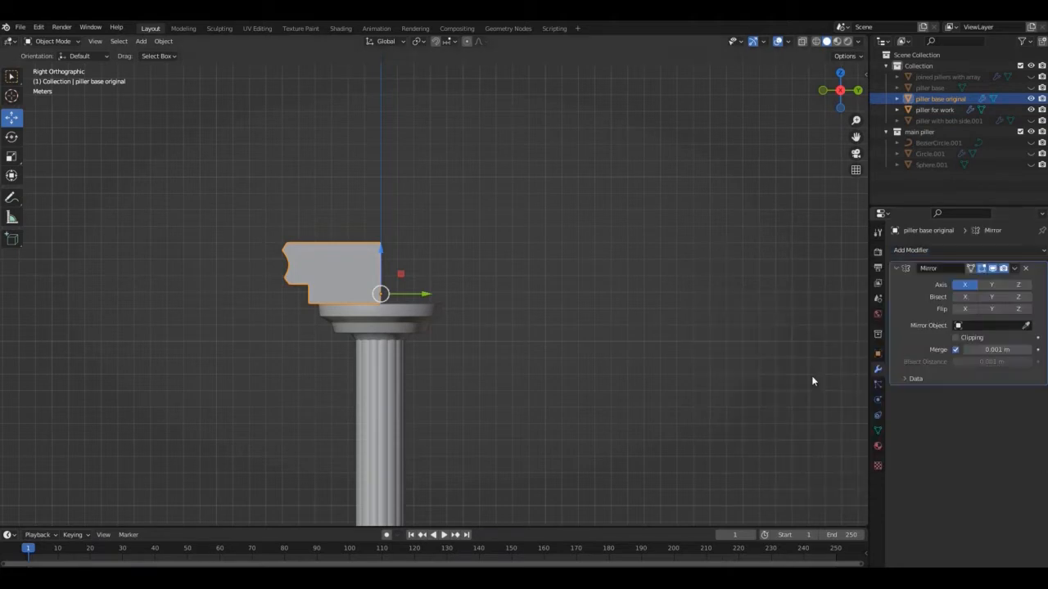
{"action": "left_click", "coordinate": [993, 285]}
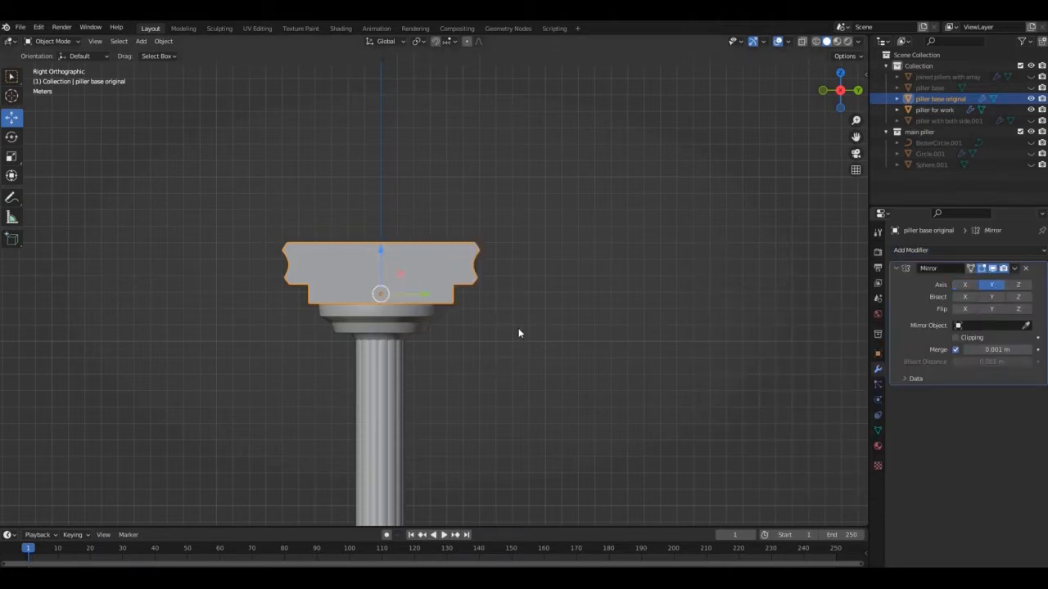
{"action": "left_click", "coordinate": [1014, 269]}
{"action": "left_click", "coordinate": [996, 283]}
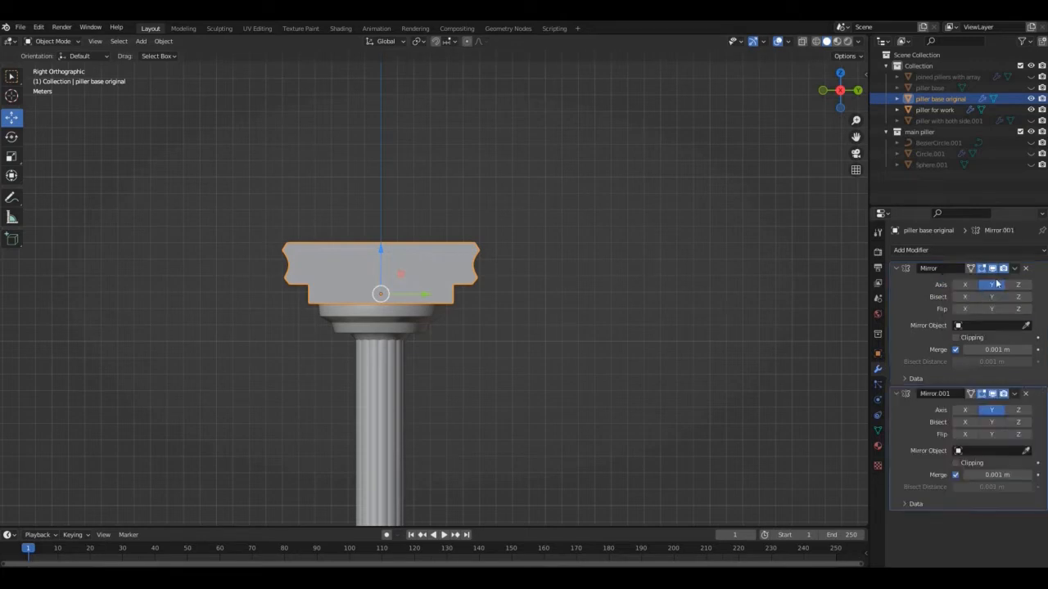
{"action": "left_click", "coordinate": [1024, 394]}
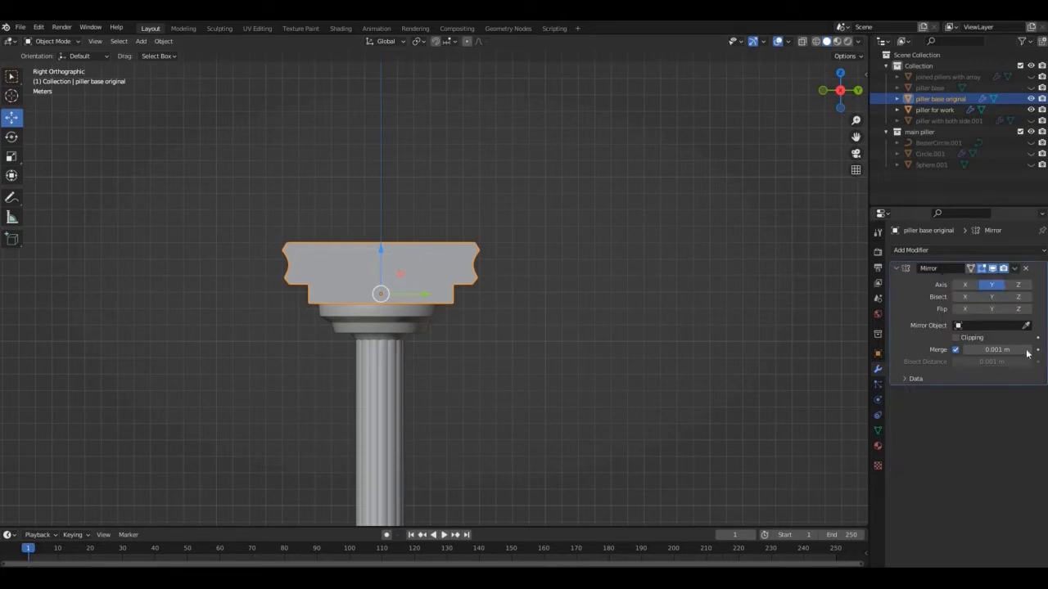
- Apply the Mirror modifier to the beam piece
{"action": "left_click", "coordinate": [1013, 270]}
{"action": "left_click", "coordinate": [986, 274]}
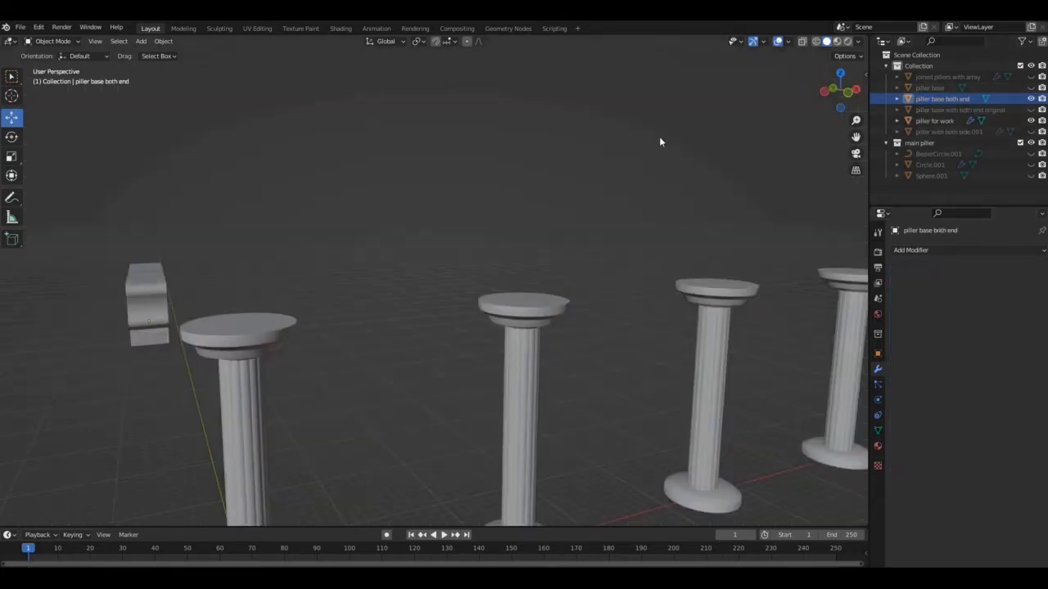
- Add an Array modifier to the mirrored beam piece and set its count to 40 so it spans all the pillars
{"action": "key", "text": "KP_1"}
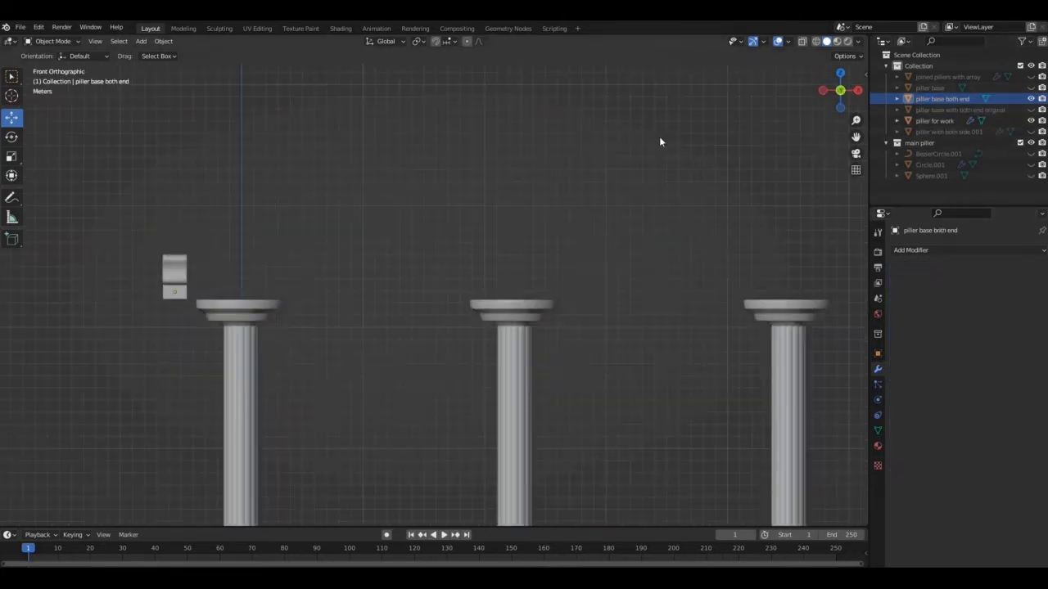
{"action": "left_click", "coordinate": [911, 250]}
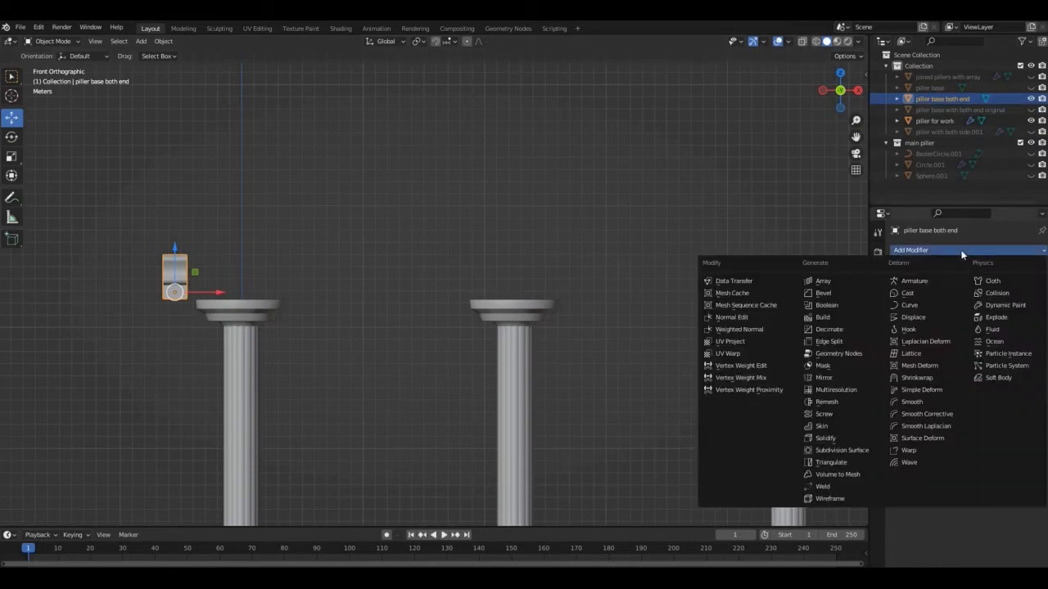
{"action": "left_click", "coordinate": [831, 282]}
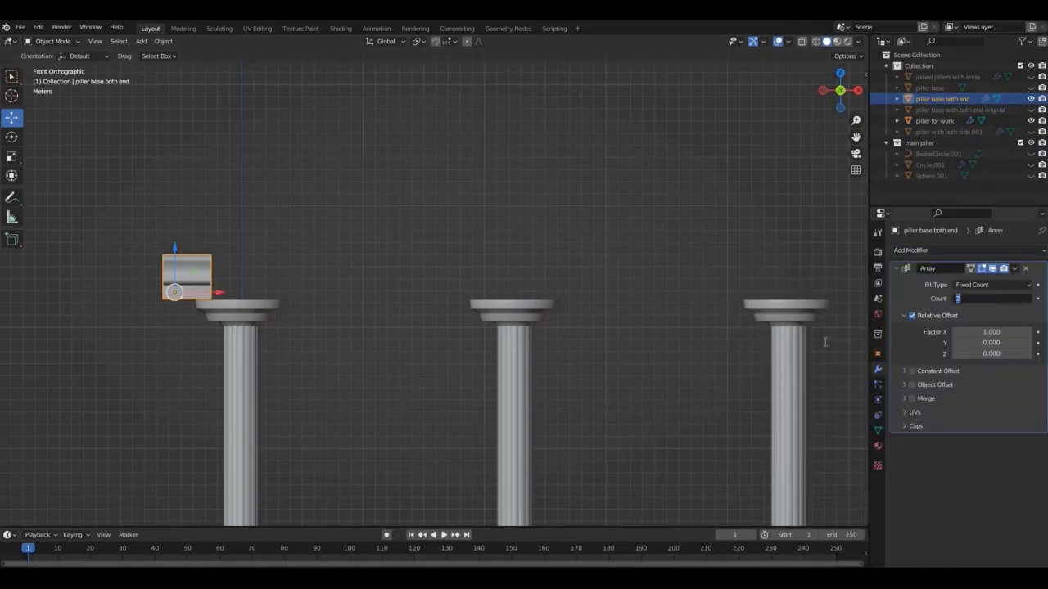
{"action": "key", "text": "Return"}
{"action": "left_click_drag", "start_coordinate": [856, 120], "coordinate": [694, 234]}
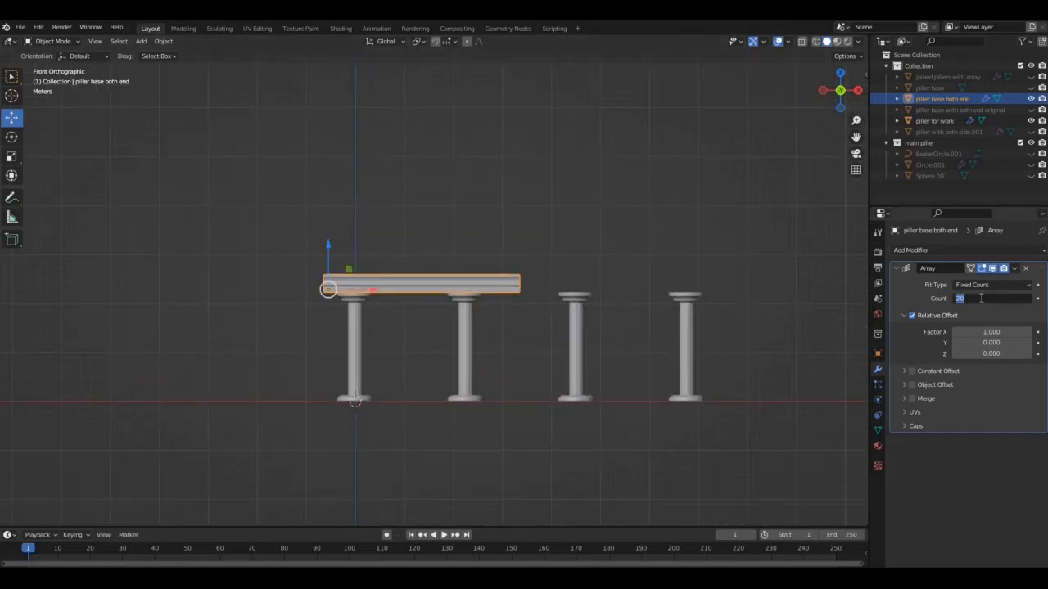
{"action": "left_click", "coordinate": [982, 298]}
{"action": "type", "text": "40"}
{"action": "key", "text": "Return"}
{"action": "left_click", "coordinate": [708, 235]}
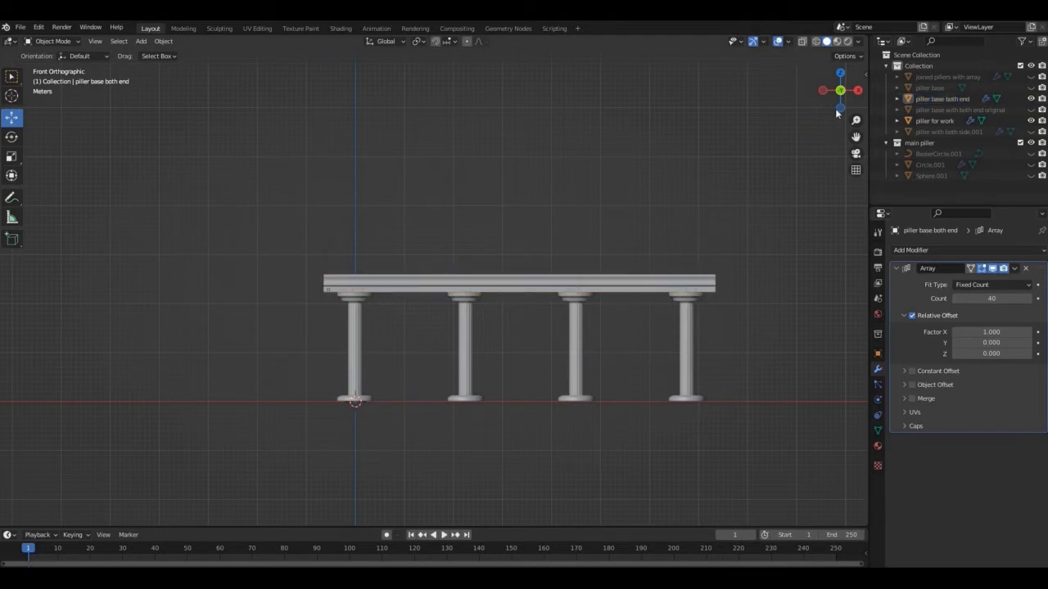
{"action": "left_click_drag", "start_coordinate": [837, 107], "coordinate": [696, 109]}
- Delete the mesh circle and add a Bezier circle at the world origin, scaled up by about 13.99
{"action": "left_click", "coordinate": [982, 456]}
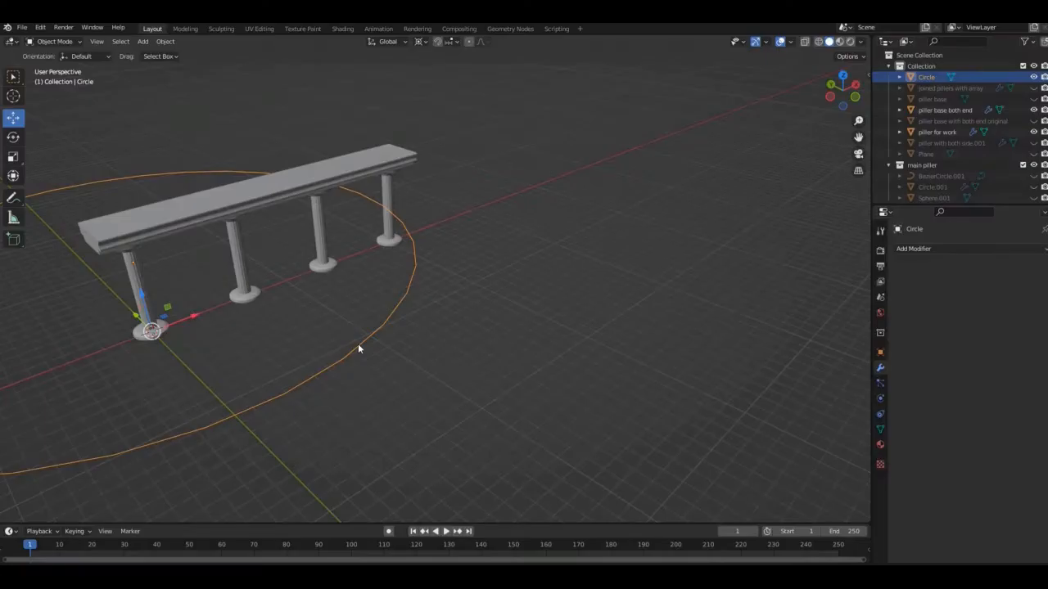
{"action": "key", "text": "Delete"}
{"action": "key", "text": "shift+a"}
{"action": "mouse_move", "coordinate": [347, 355]}
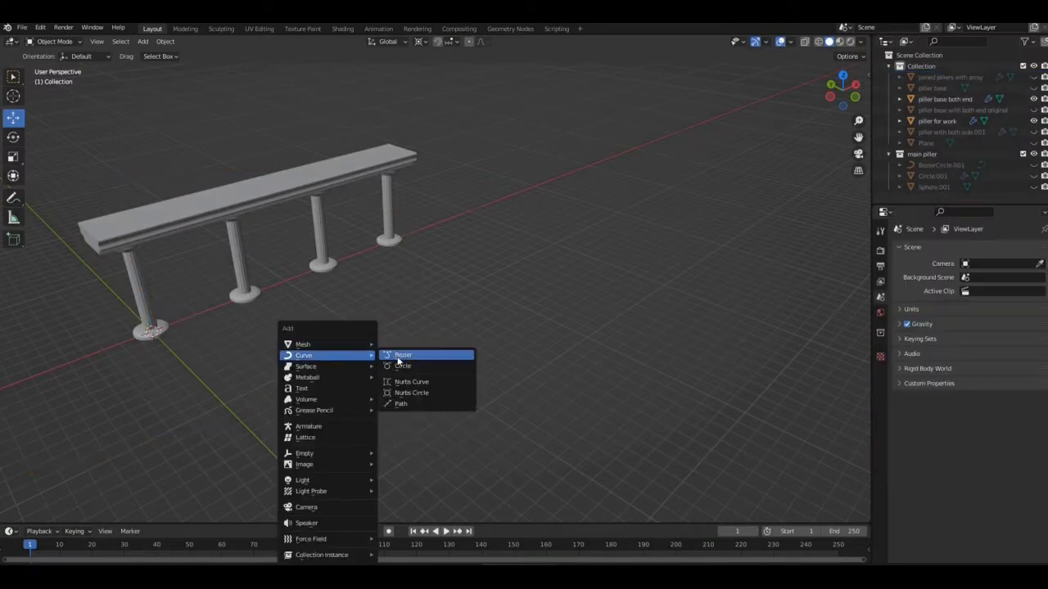
{"action": "left_click", "coordinate": [400, 368]}
{"action": "middle_click_drag", "start_coordinate": [265, 342], "coordinate": [440, 302], "text": "shift"}
{"action": "key", "text": "s"}
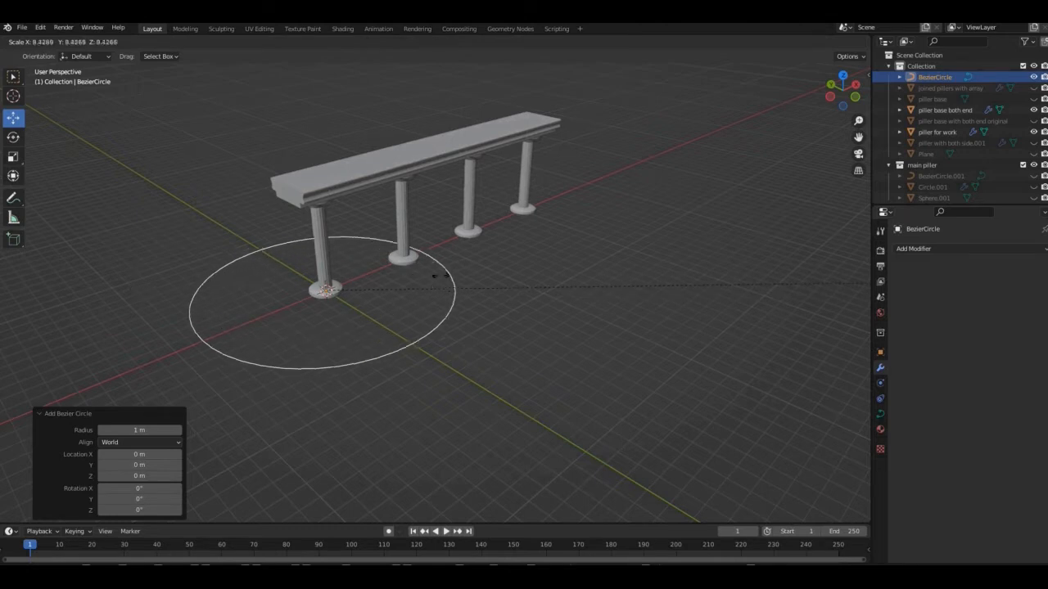
{"action": "left_click", "coordinate": [131, 257]}
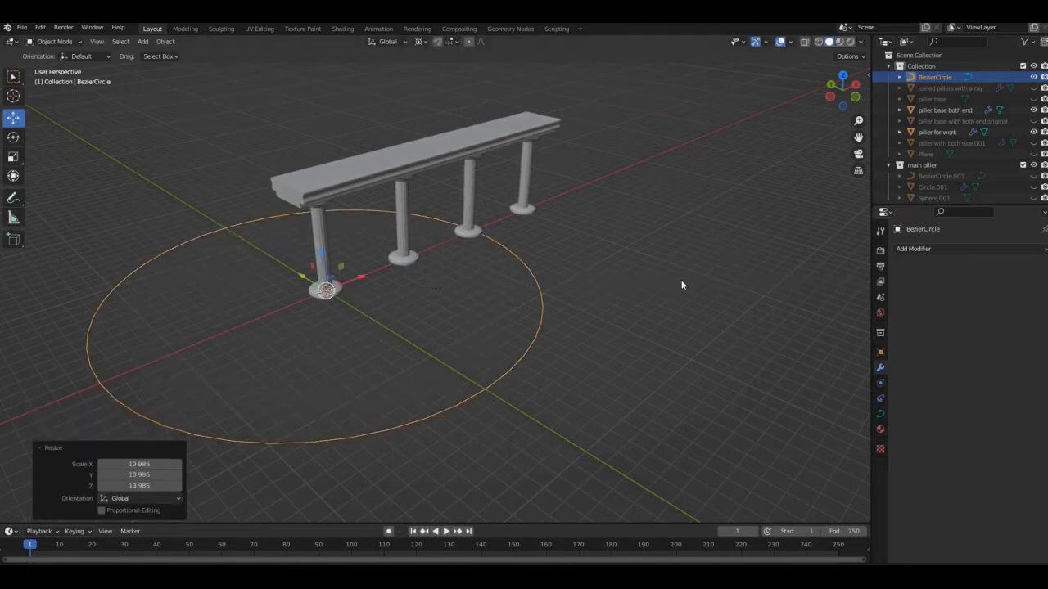
- Add a Curve modifier to the arrayed beam with BezierCircle as its curve object
{"action": "left_click", "coordinate": [304, 181]}
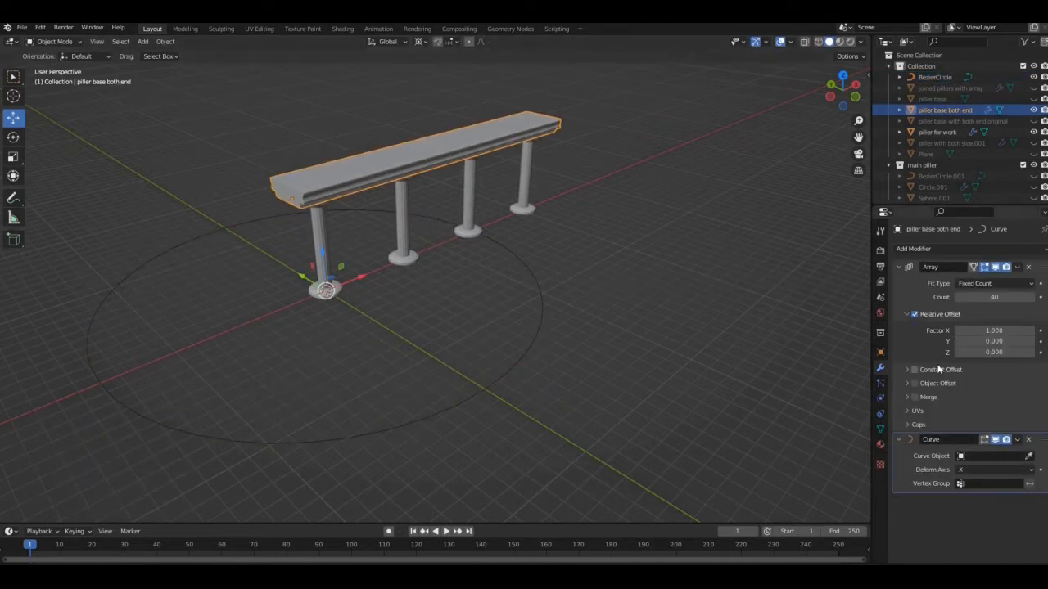
{"action": "left_click", "coordinate": [977, 457]}
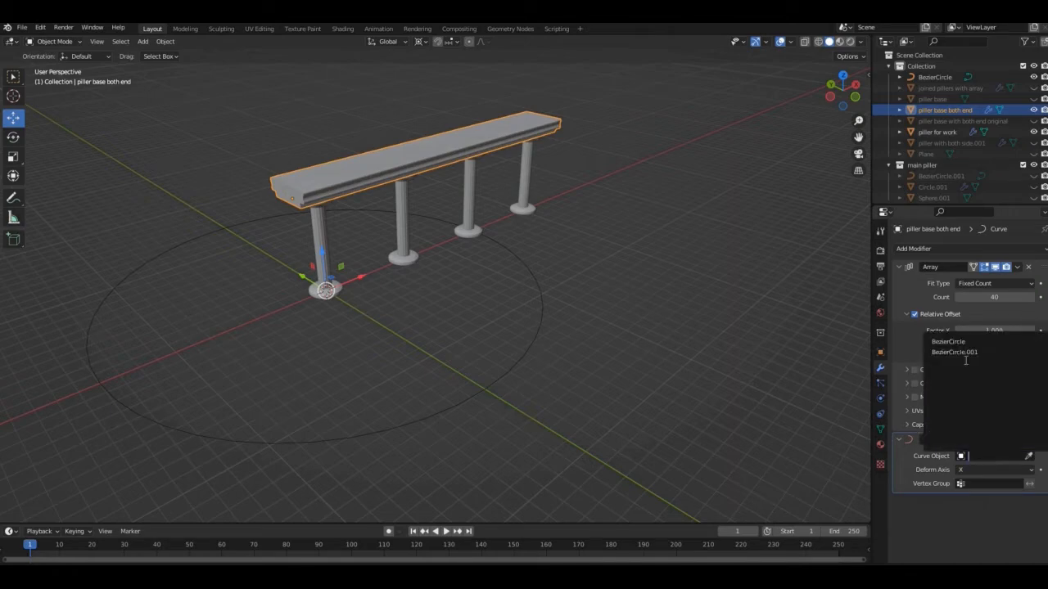
{"action": "left_click", "coordinate": [953, 341]}
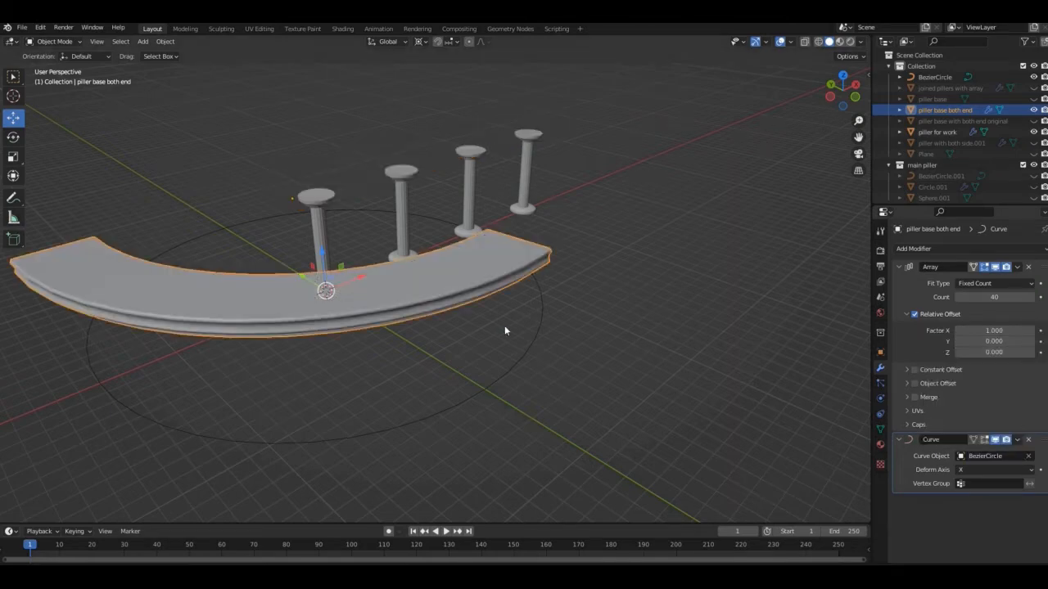
- Scale the Bezier circle down uniformly to 0.781
{"action": "left_click", "coordinate": [528, 350]}
{"action": "key", "text": "s"}
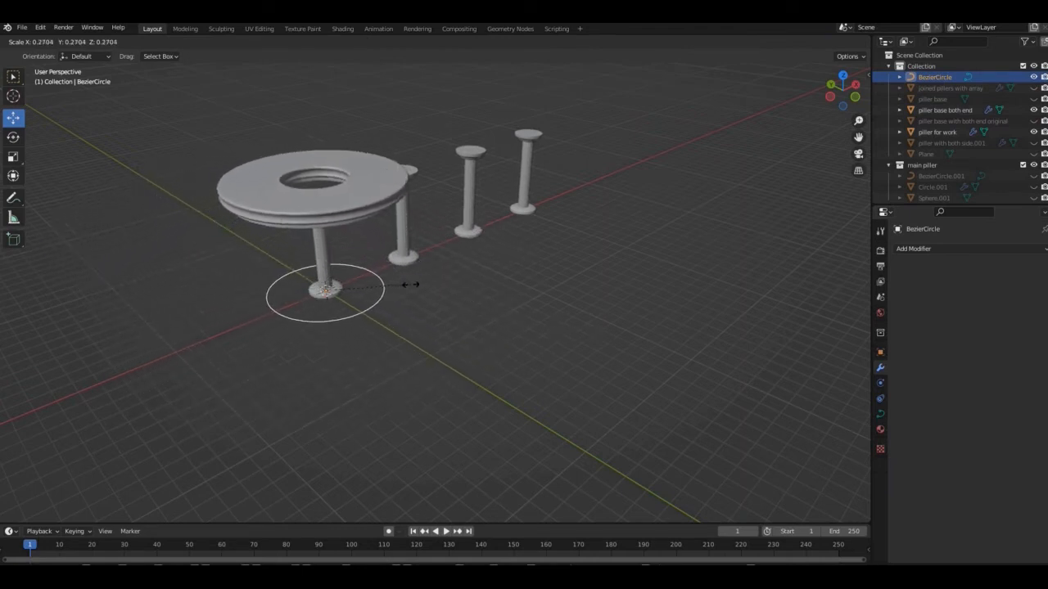
{"action": "left_click", "coordinate": [783, 284]}
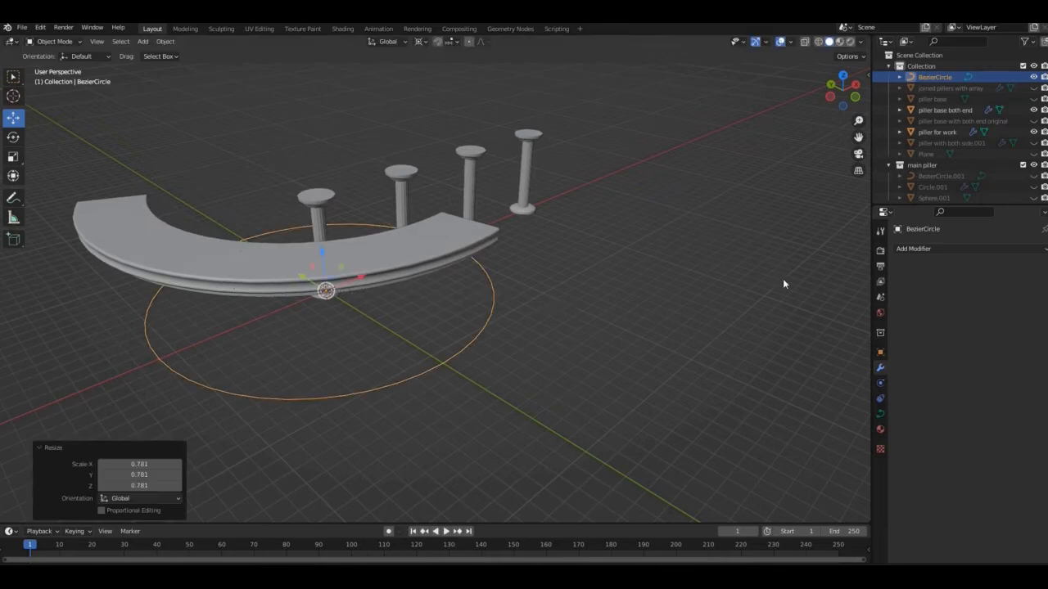
- Try Array counts of 120, 100 and about 105 on the curved beam to close the ring
{"action": "left_click", "coordinate": [400, 233]}
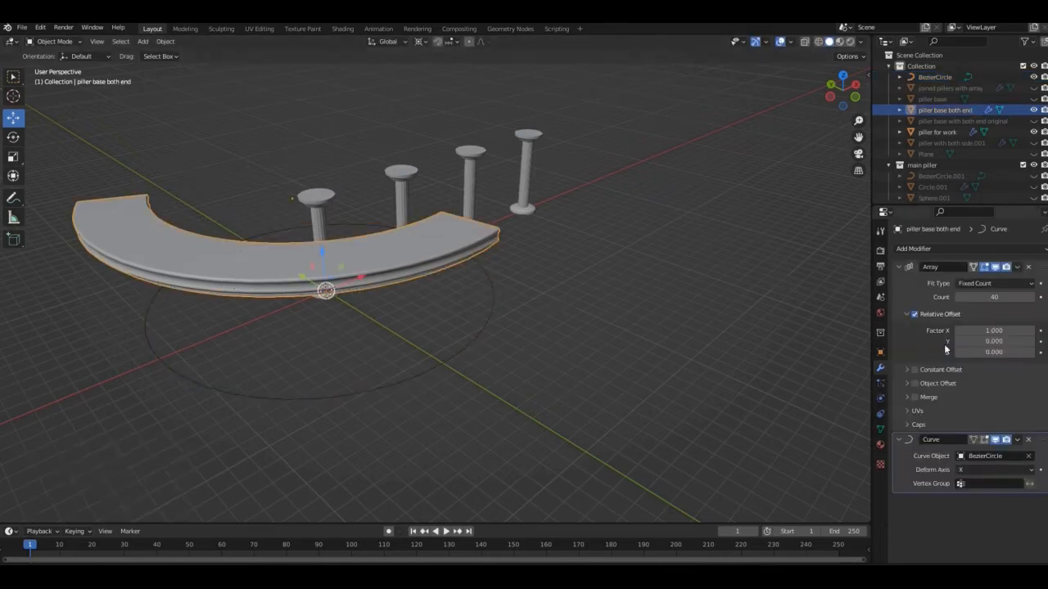
{"action": "left_click", "coordinate": [976, 296]}
{"action": "type", "text": "120"}
{"action": "key", "text": "Return"}
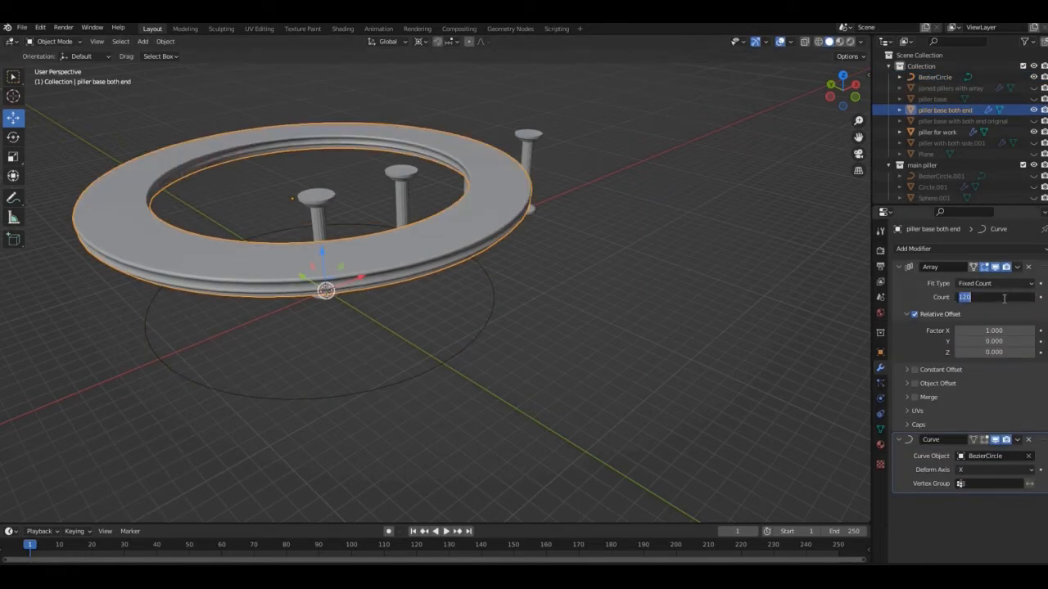
{"action": "key", "text": "Return"}
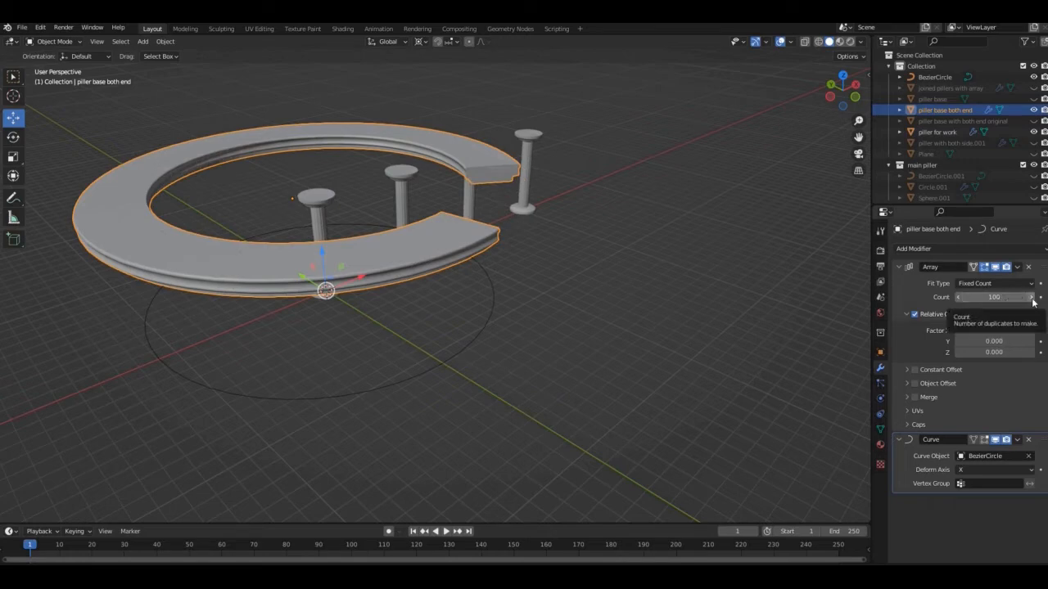
{"action": "left_click", "coordinate": [1031, 299]}
{"action": "left_click", "coordinate": [1031, 299]}
{"action": "left_click", "coordinate": [1032, 299]}
{"action": "left_click", "coordinate": [1032, 299]}
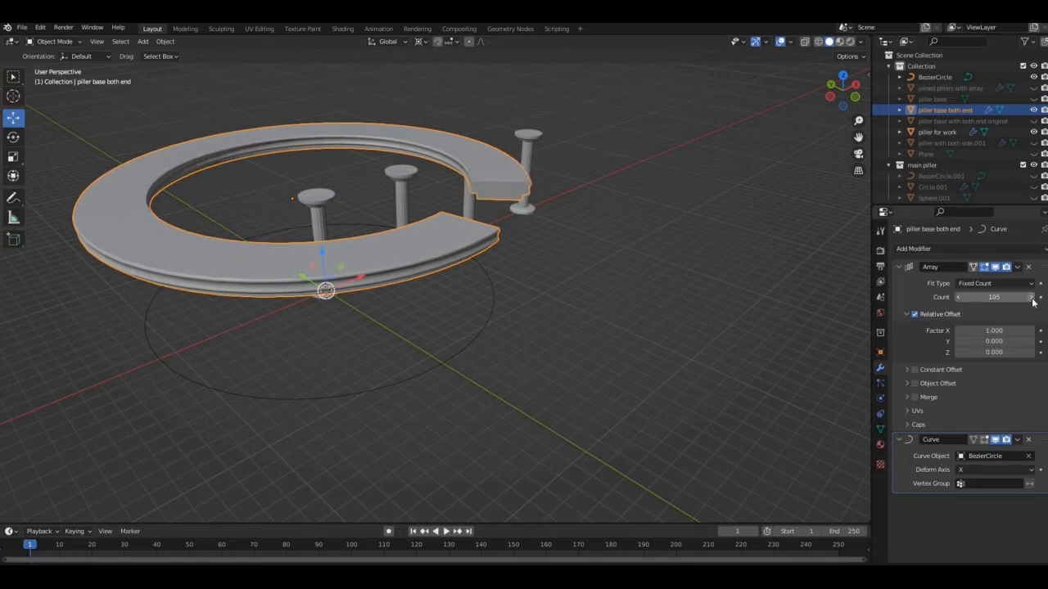
{"action": "left_click", "coordinate": [1032, 300]}
- Set the beam's Array count to 115 so its two ends meet, comparing it against 114
{"action": "key", "text": "KP_7"}
{"action": "left_click_drag", "start_coordinate": [980, 298], "coordinate": [1006, 298]}
{"action": "left_click", "coordinate": [958, 299]}
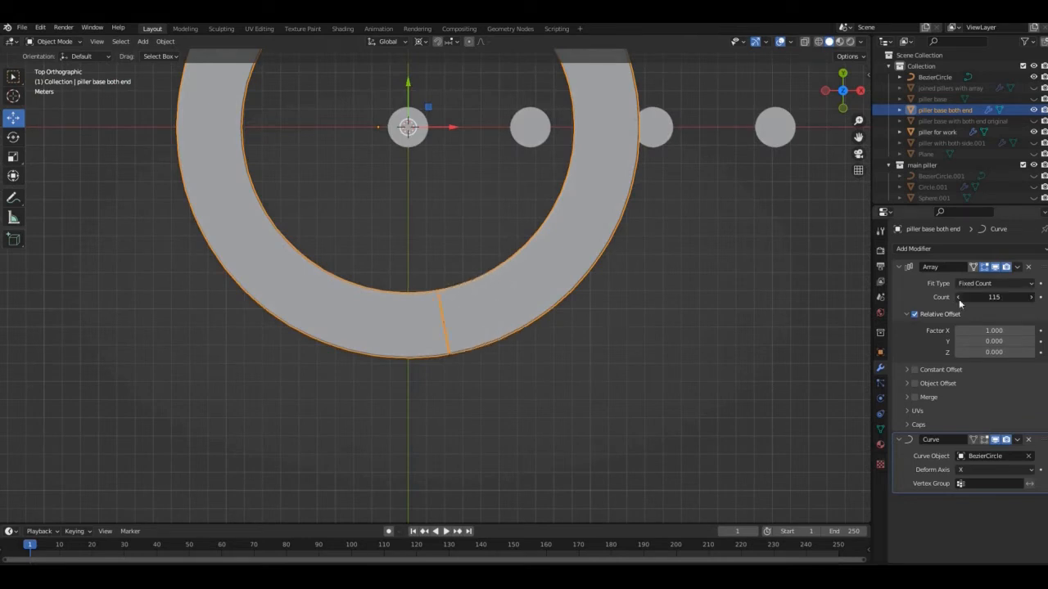
{"action": "left_click", "coordinate": [958, 298]}
{"action": "left_click", "coordinate": [1025, 297]}
{"action": "type", "text": "115"}
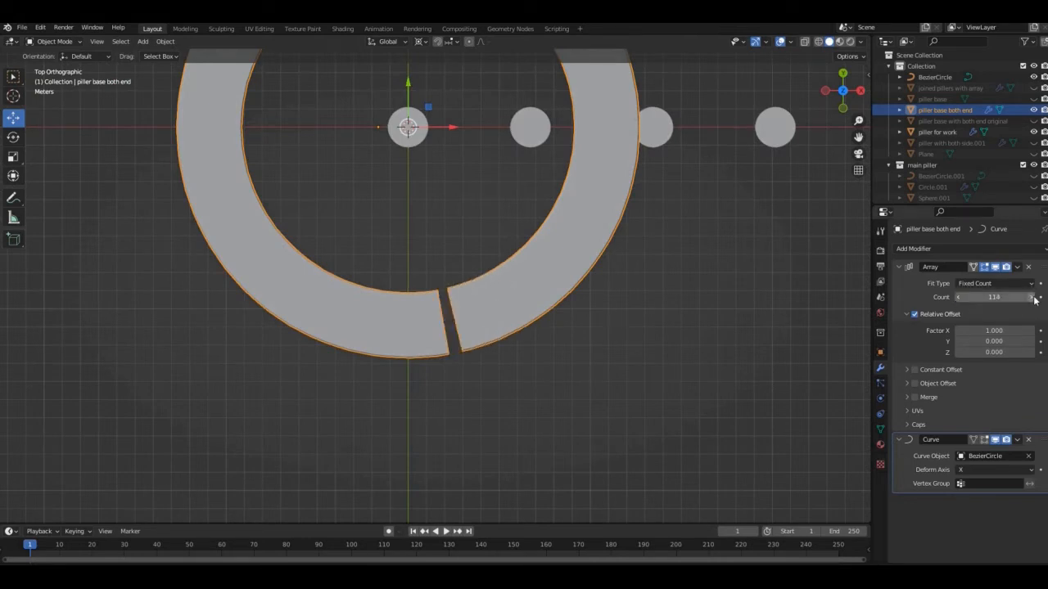
{"action": "key", "text": "Return"}
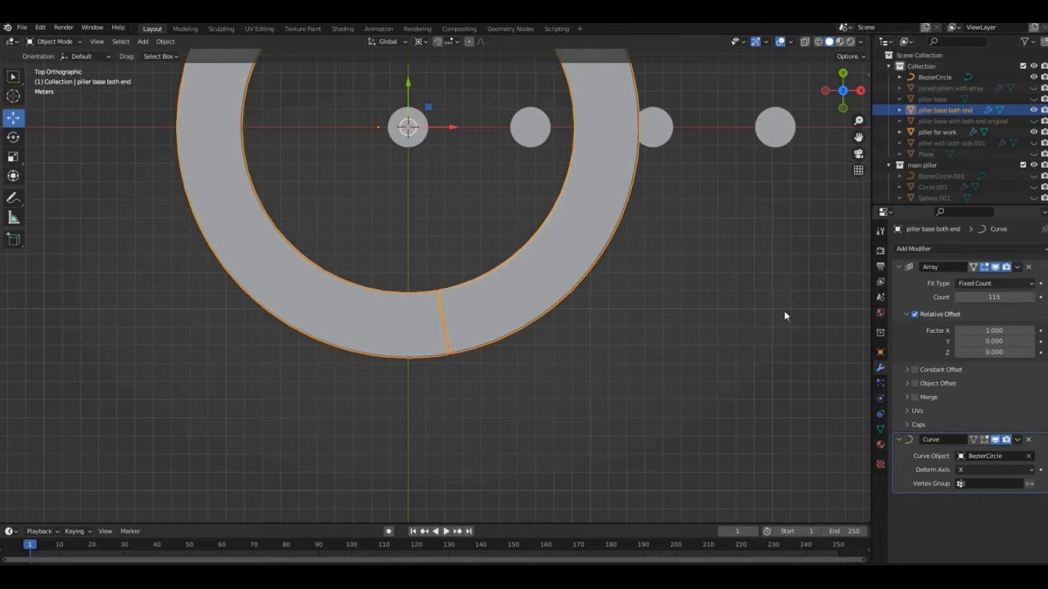
{"action": "left_click", "coordinate": [620, 304]}
{"action": "left_click", "coordinate": [958, 298]}
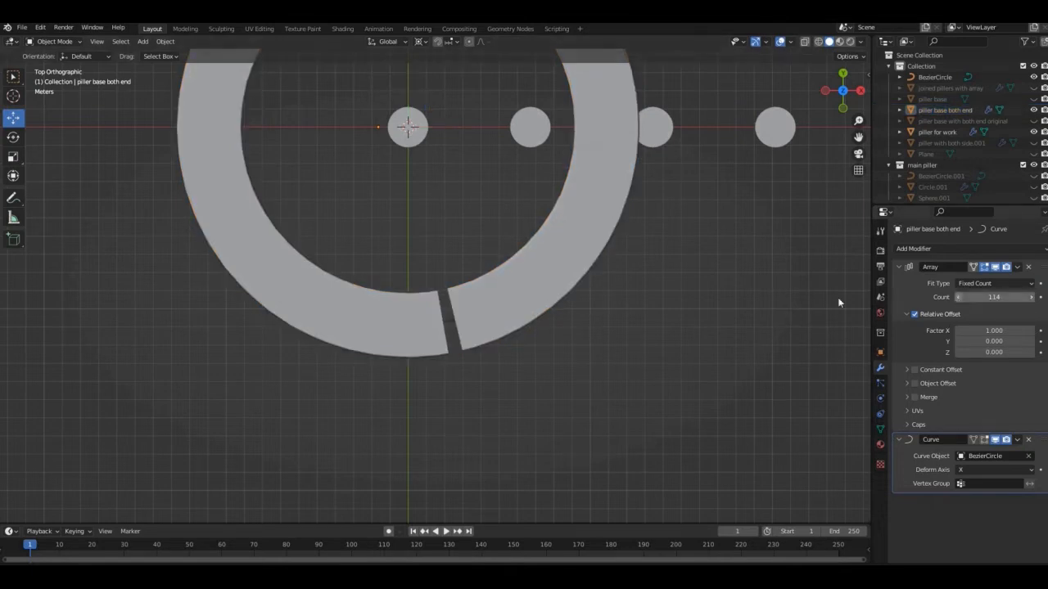
{"action": "left_click", "coordinate": [1032, 298]}
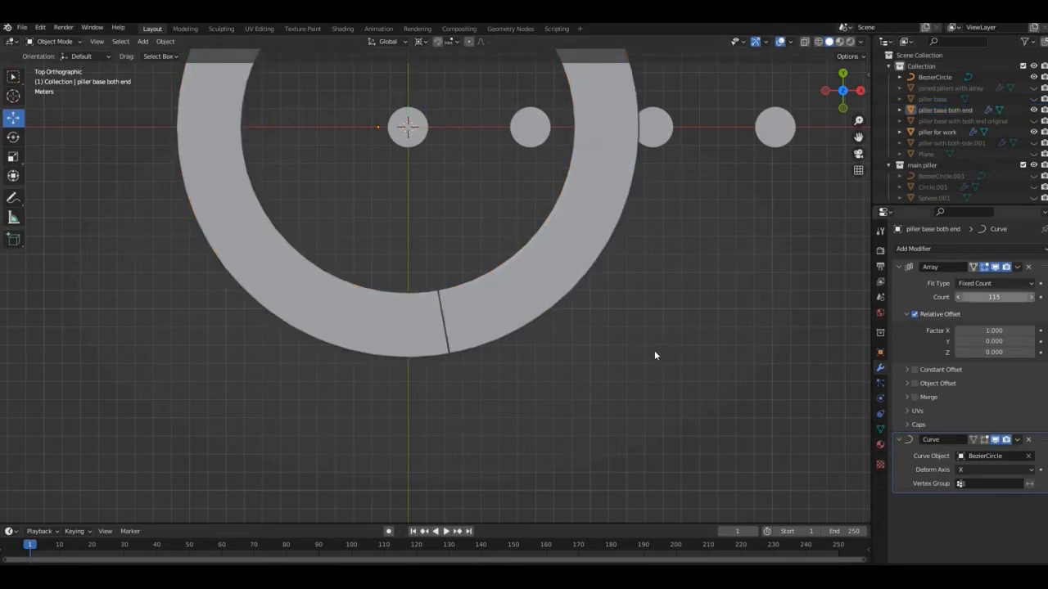
- Scale the Bezier circle very slightly to close the remaining seam in the beam ring
{"action": "left_click", "coordinate": [935, 77]}
{"action": "key", "text": "s"}
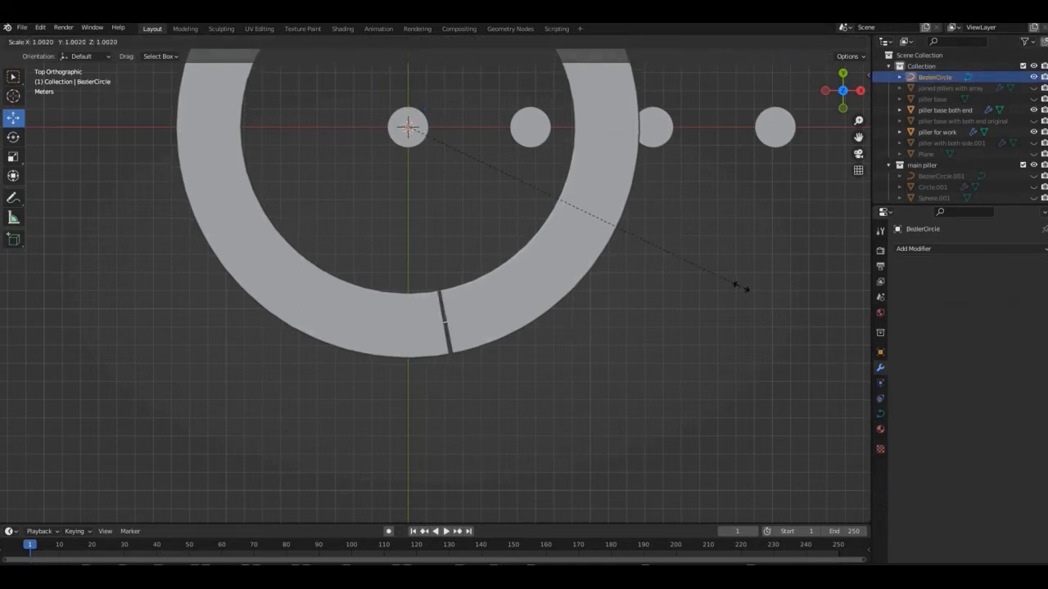
{"action": "left_click", "coordinate": [739, 291]}
- Assign BezierCircle as the curve object of the pillar row's Curve modifier
{"action": "left_click", "coordinate": [416, 131]}
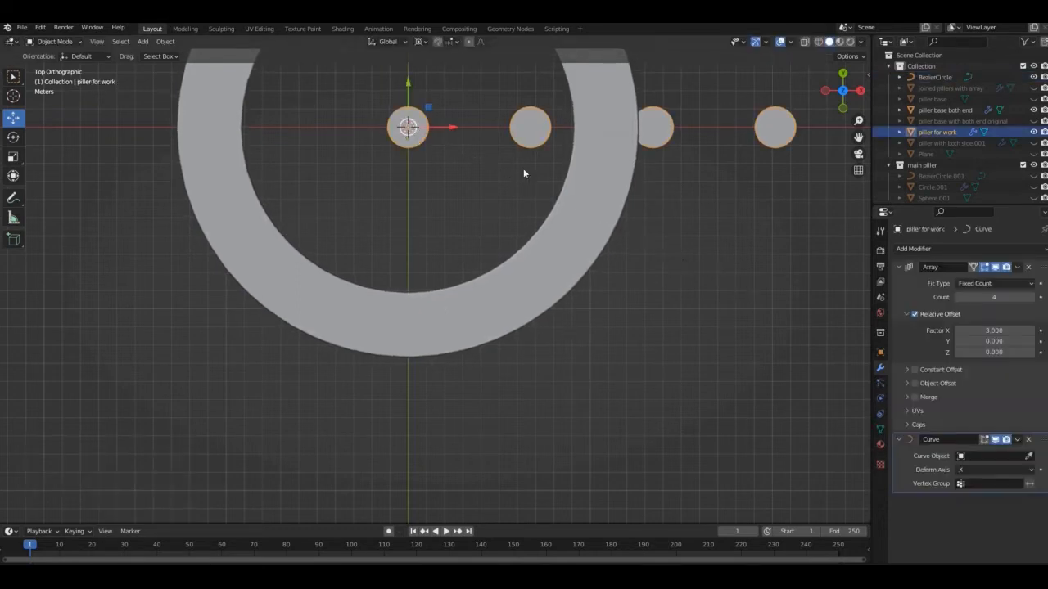
{"action": "left_click", "coordinate": [990, 456]}
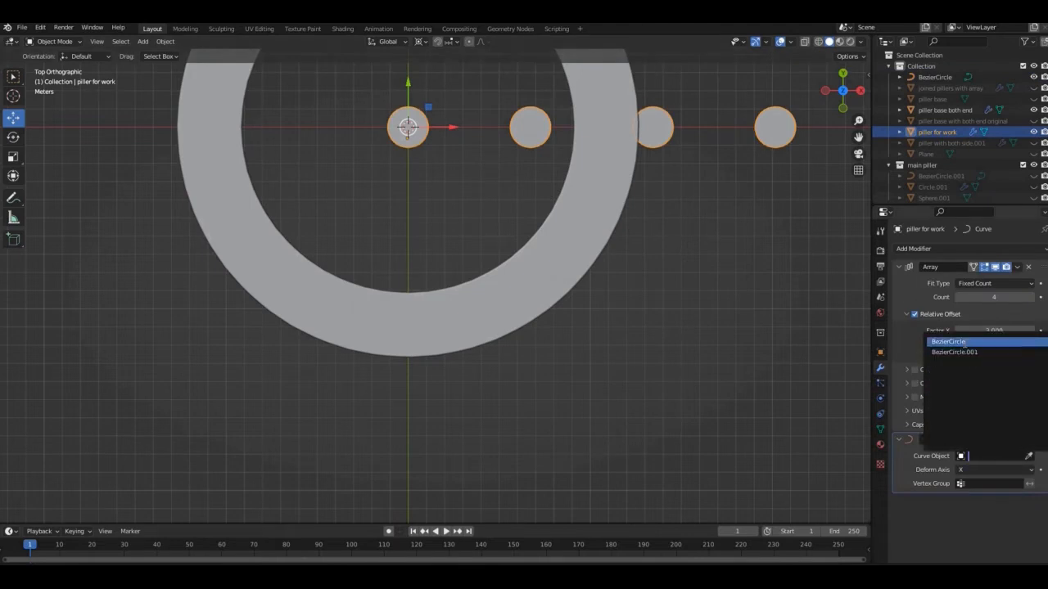
{"action": "left_click", "coordinate": [970, 343]}
- Set the pillar Array count to 11 and its relative offset Factor X to 2.8 to space the pillars evenly around the ring
{"action": "key", "text": "KP_1"}
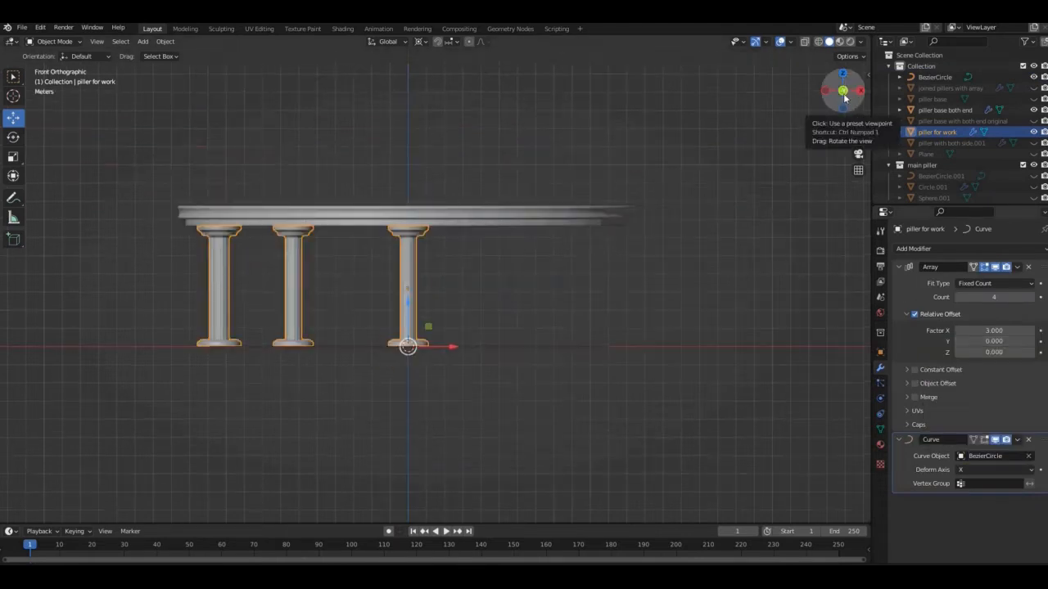
{"action": "left_click_drag", "start_coordinate": [843, 92], "coordinate": [814, 103]}
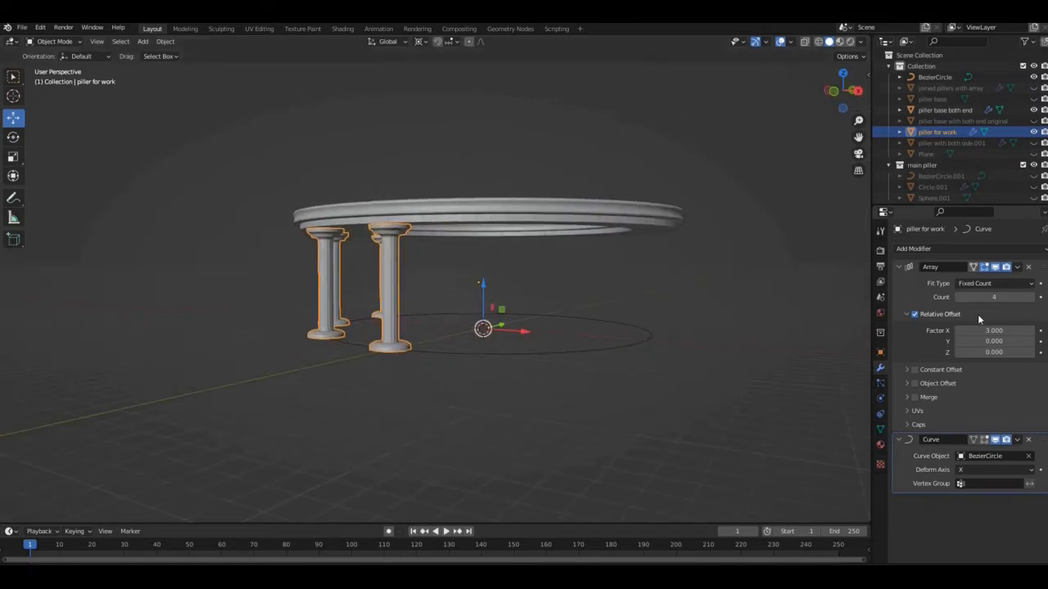
{"action": "left_click_drag", "start_coordinate": [988, 297], "coordinate": [1026, 296]}
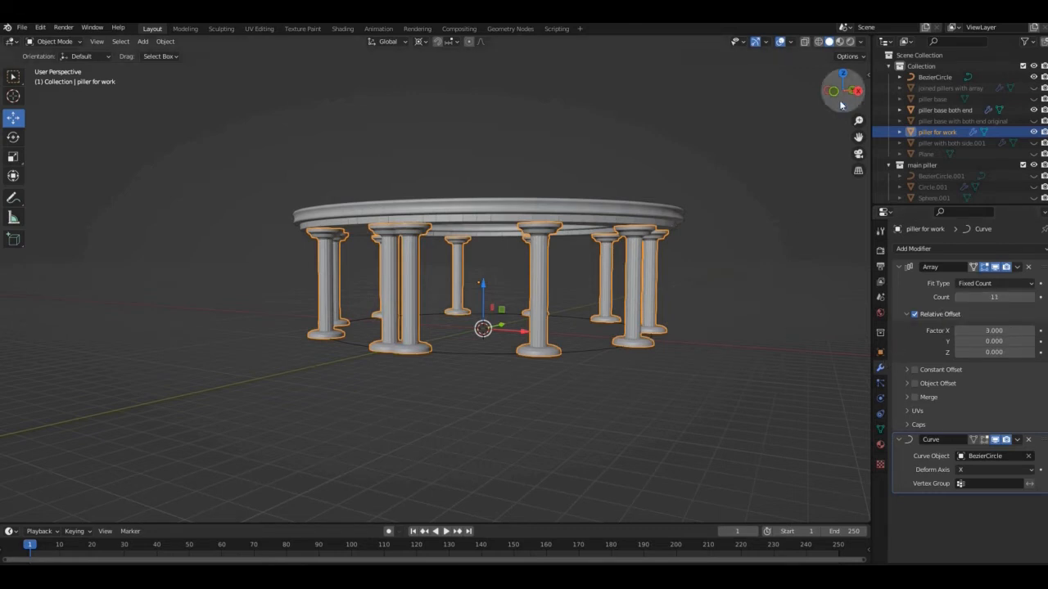
{"action": "mouse_move", "coordinate": [843, 91]}
{"action": "left_mouse_down"}
{"action": "mouse_move", "coordinate": [849, 129]}
{"action": "mouse_move", "coordinate": [840, 103]}
{"action": "left_mouse_up"}
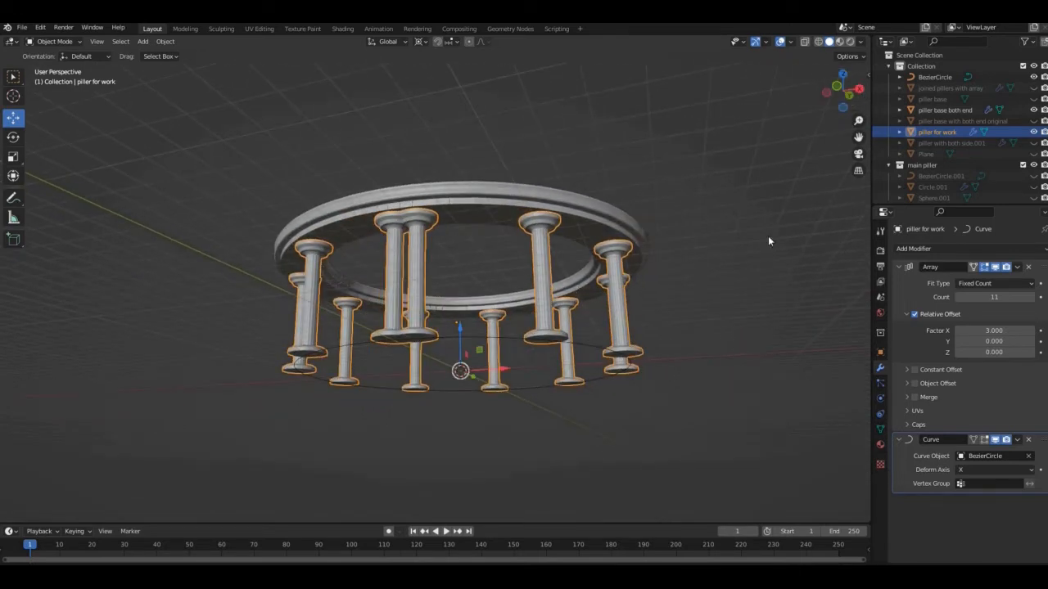
{"action": "mouse_move", "coordinate": [993, 330]}
{"action": "left_mouse_down"}
{"action": "mouse_move", "coordinate": [970, 330]}
{"action": "mouse_move", "coordinate": [985, 330]}
{"action": "left_mouse_up"}
{"action": "left_click", "coordinate": [960, 334]}
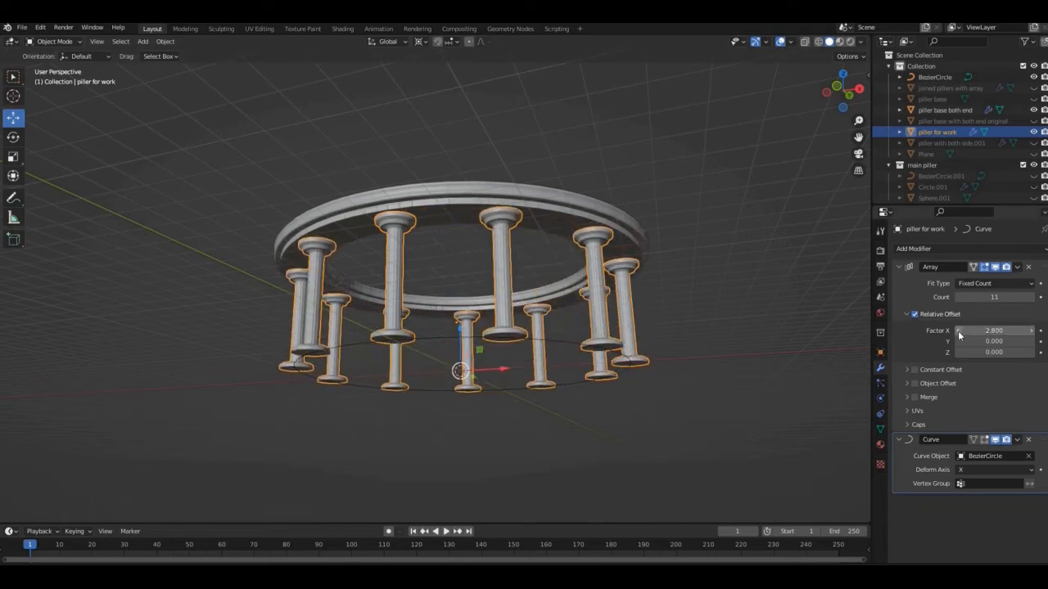
- Examine the pillar spacing and alignment under the beam ring from below, close up and from the side
{"action": "key", "text": "KP_7"}
{"action": "key", "text": "ctrl+KP_7"}
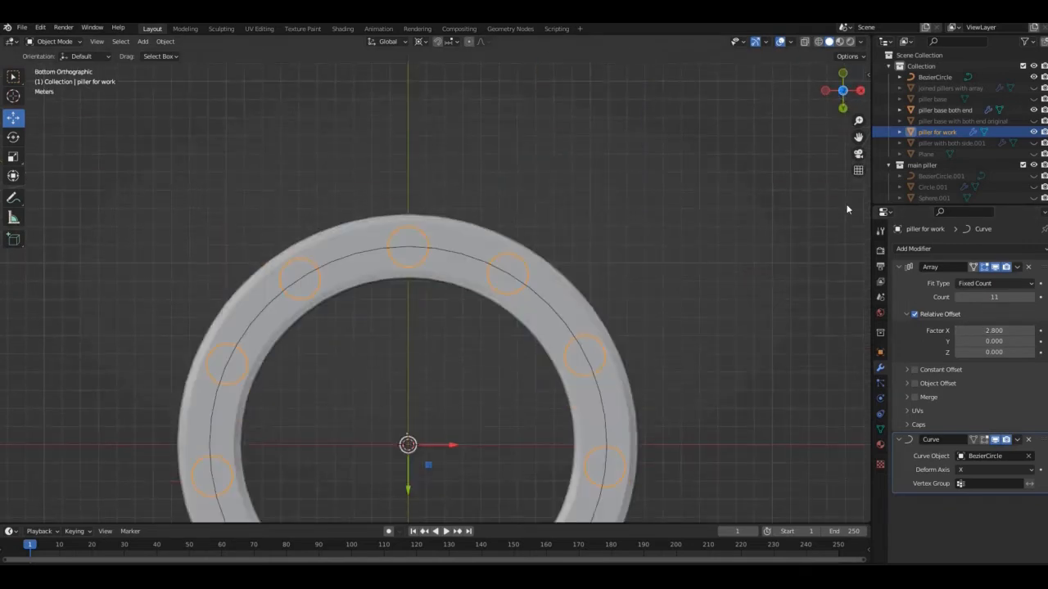
{"action": "left_click_drag", "start_coordinate": [857, 137], "coordinate": [857, 2]}
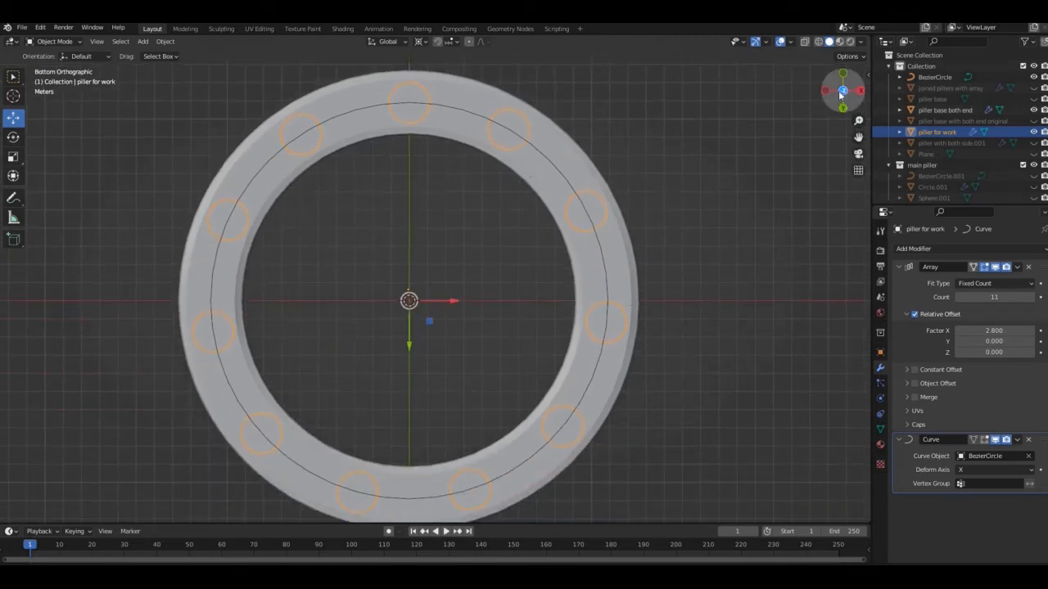
{"action": "left_click_drag", "start_coordinate": [843, 90], "coordinate": [842, 10]}
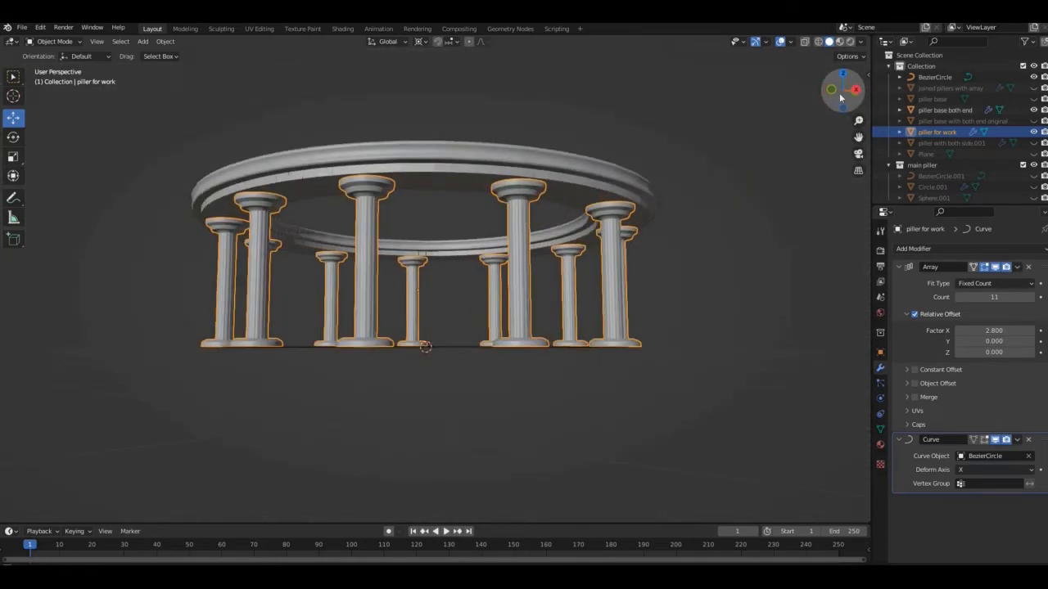
{"action": "left_click_drag", "start_coordinate": [858, 120], "coordinate": [857, 41]}
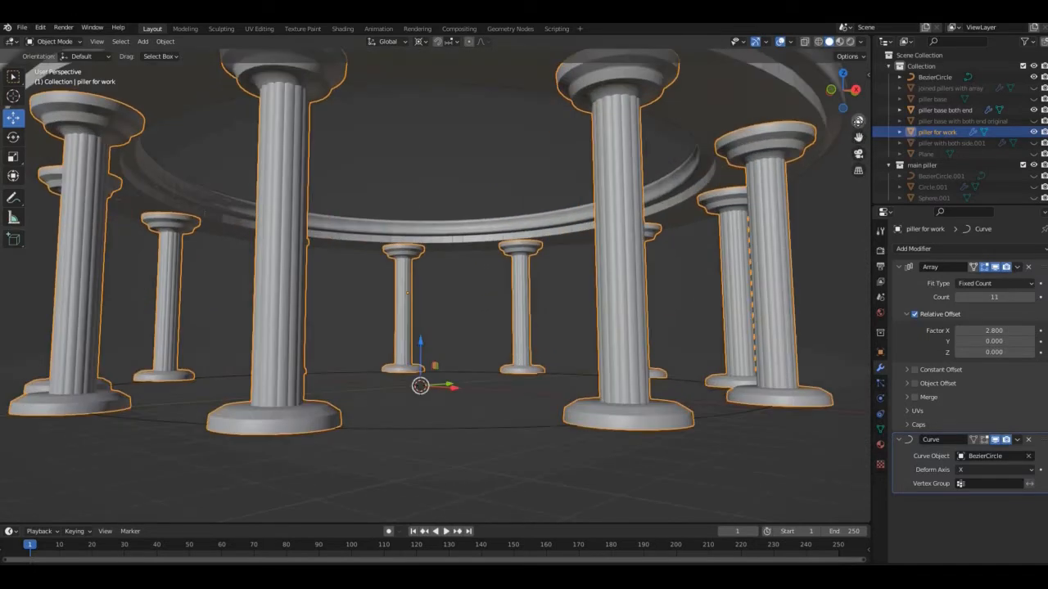
{"action": "left_click_drag", "start_coordinate": [858, 120], "coordinate": [858, 184]}
{"action": "left_click_drag", "start_coordinate": [845, 100], "coordinate": [845, 140]}
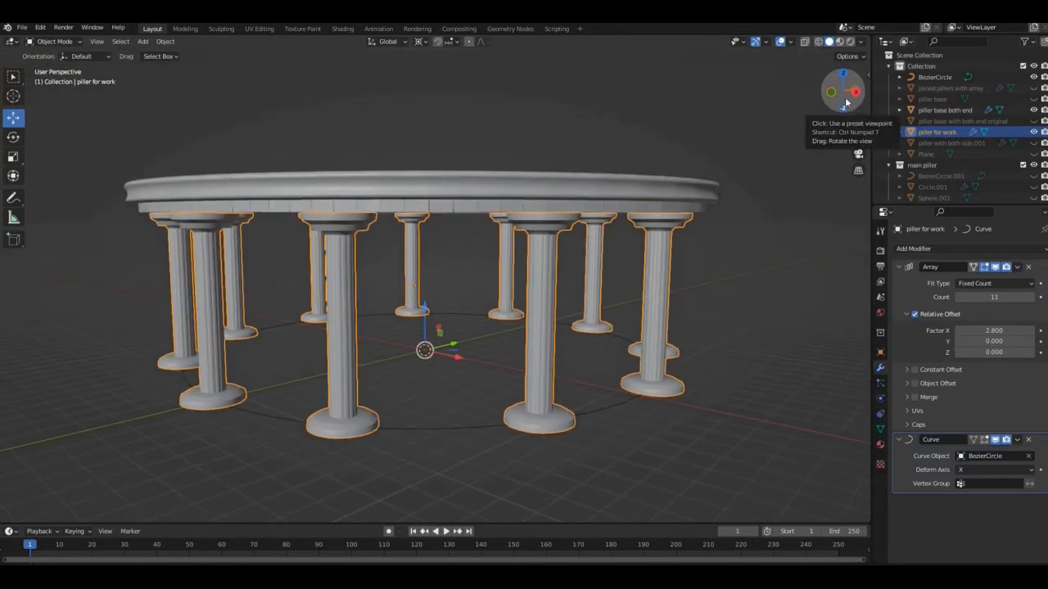
{"action": "left_click", "coordinate": [732, 96]}
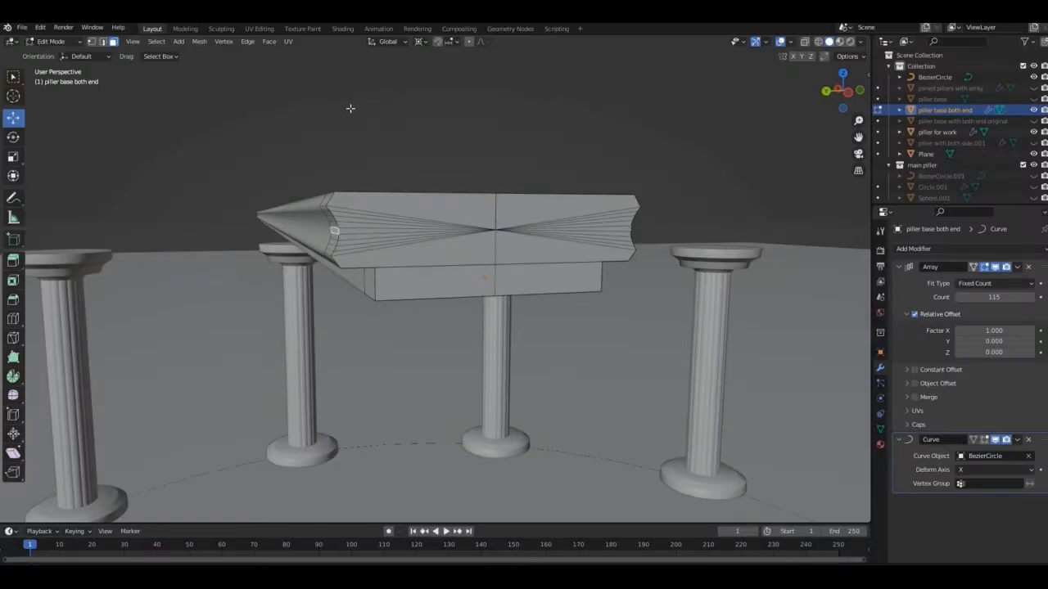
- Set the transform pivot to Individual Origins and extrude the selected side moulding faces of the beam piece inward to form a groove
{"action": "left_click", "coordinate": [421, 41]}
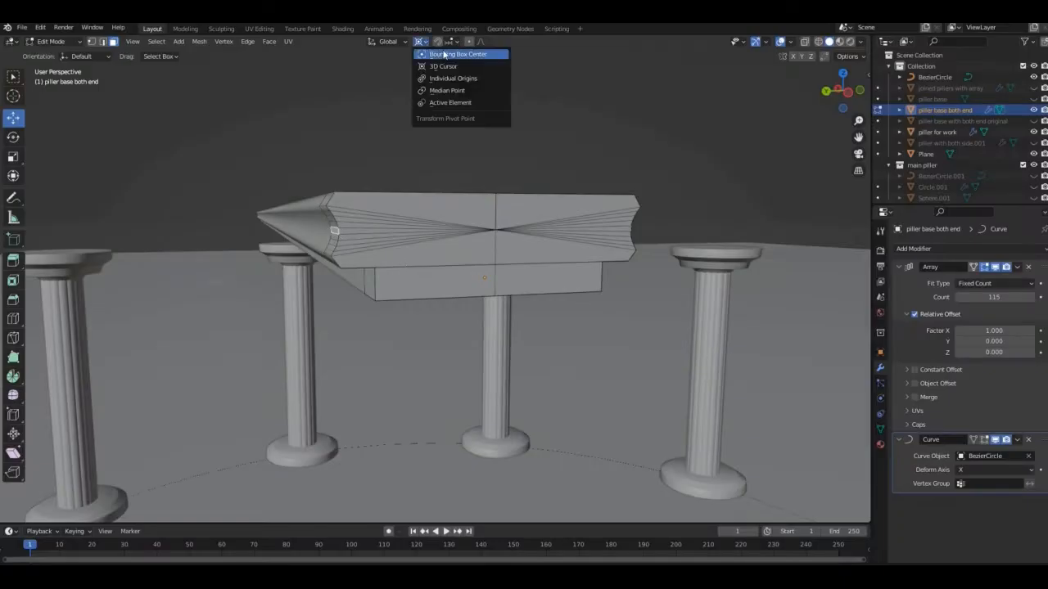
{"action": "left_click", "coordinate": [447, 82]}
{"action": "key", "text": "e"}
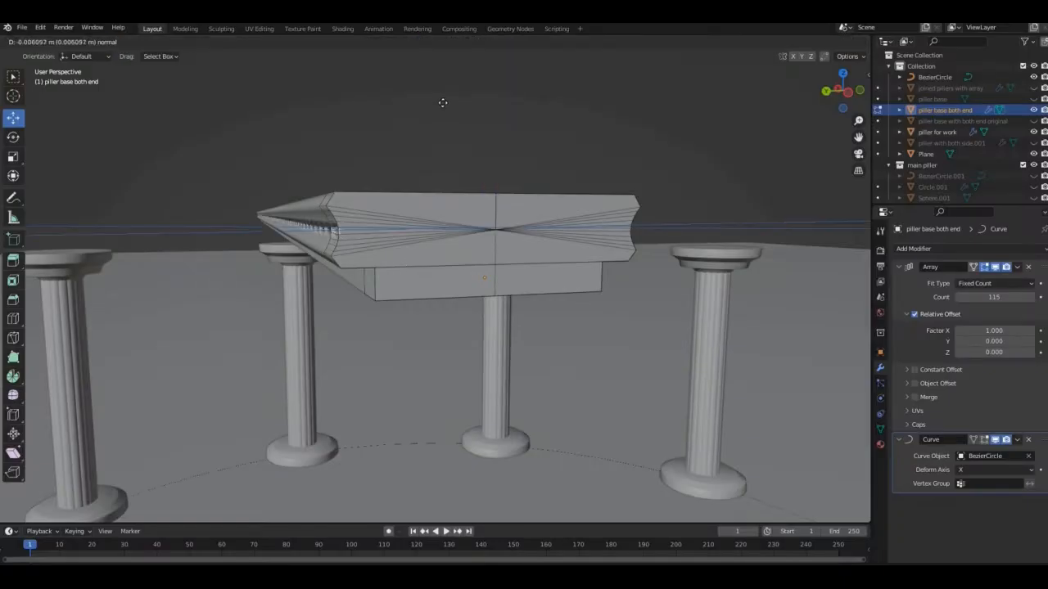
{"action": "left_click", "coordinate": [442, 106]}
{"action": "right_click", "coordinate": [428, 118]}
{"action": "left_click", "coordinate": [426, 261]}
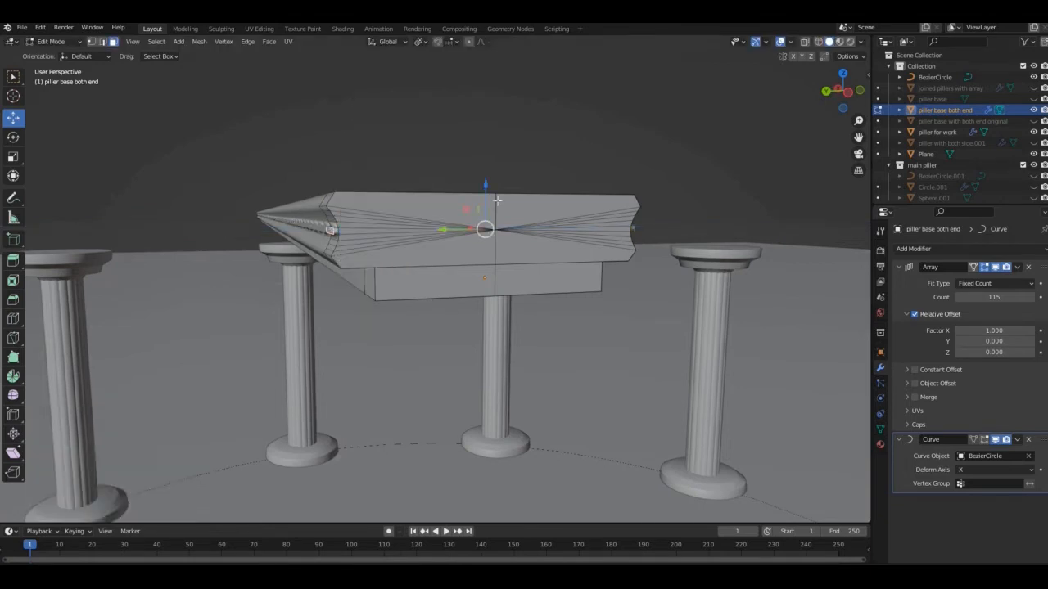
- Check the grooved beam outside Edit Mode, then select a groove face on one side and bring up its face options
{"action": "key", "text": "Tab"}
{"action": "key", "text": "Tab"}
{"action": "left_click_drag", "start_coordinate": [836, 90], "coordinate": [859, 141]}
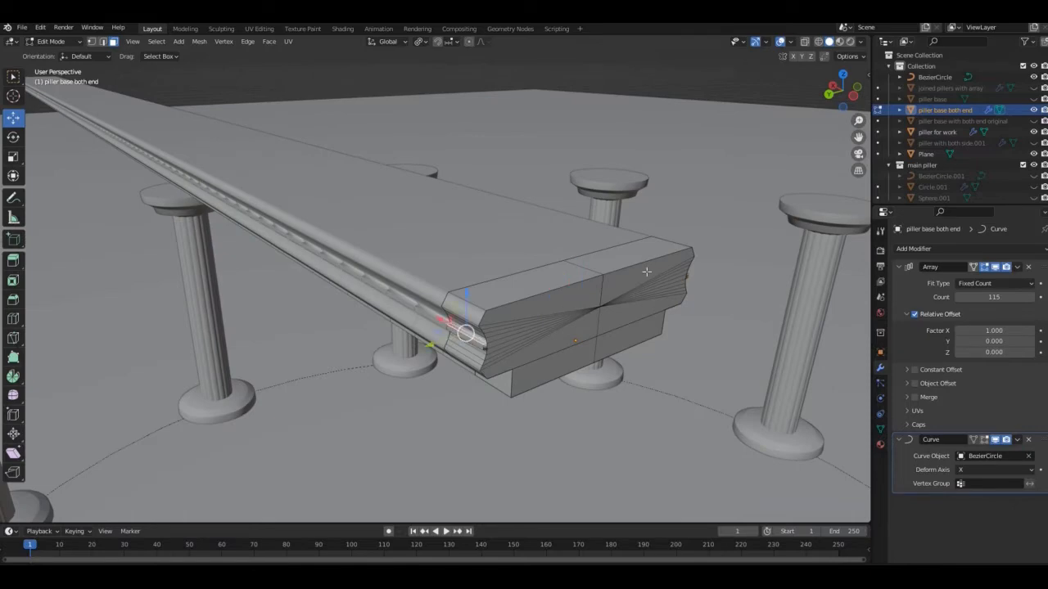
{"action": "middle_click_drag", "start_coordinate": [646, 271], "coordinate": [598, 145]}
{"action": "left_click", "coordinate": [595, 147]}
{"action": "right_click", "coordinate": [596, 148]}
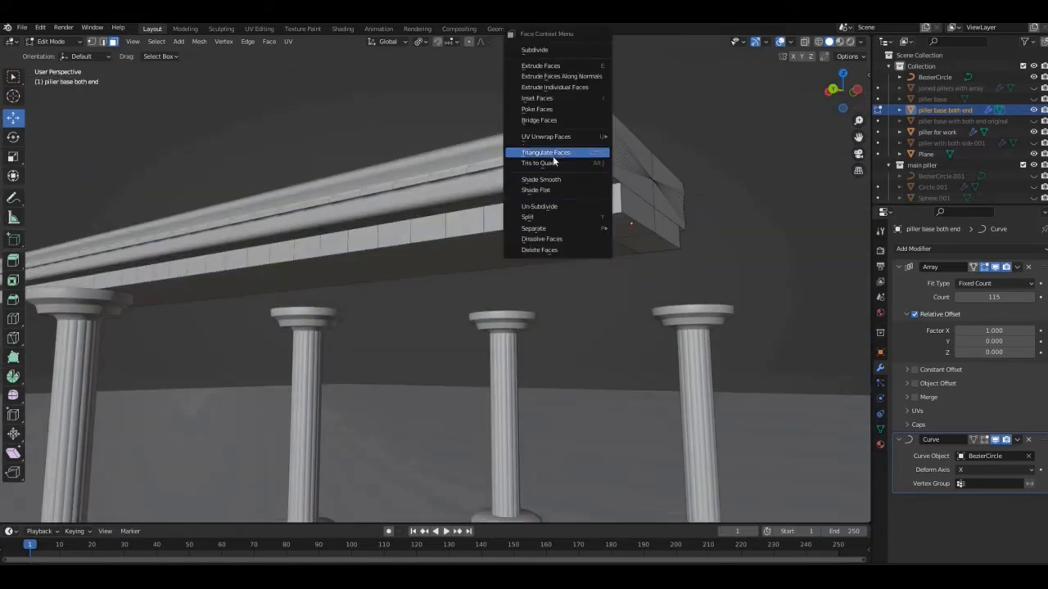
{"action": "left_click_drag", "start_coordinate": [837, 90], "coordinate": [683, 141]}
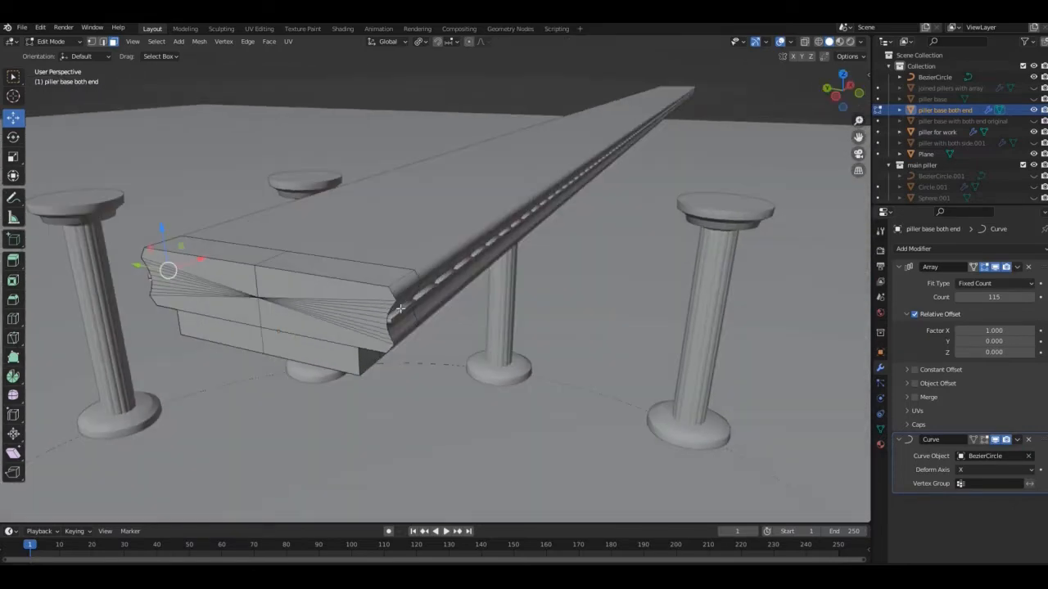
- Apply Shade Smooth to the groove faces on the opposite side of the beam piece
{"action": "left_click", "coordinate": [401, 309]}
{"action": "right_click", "coordinate": [401, 311]}
{"action": "left_click", "coordinate": [401, 312]}
{"action": "left_click", "coordinate": [403, 307]}
{"action": "right_click", "coordinate": [403, 308]}
{"action": "left_click", "coordinate": [403, 308]}
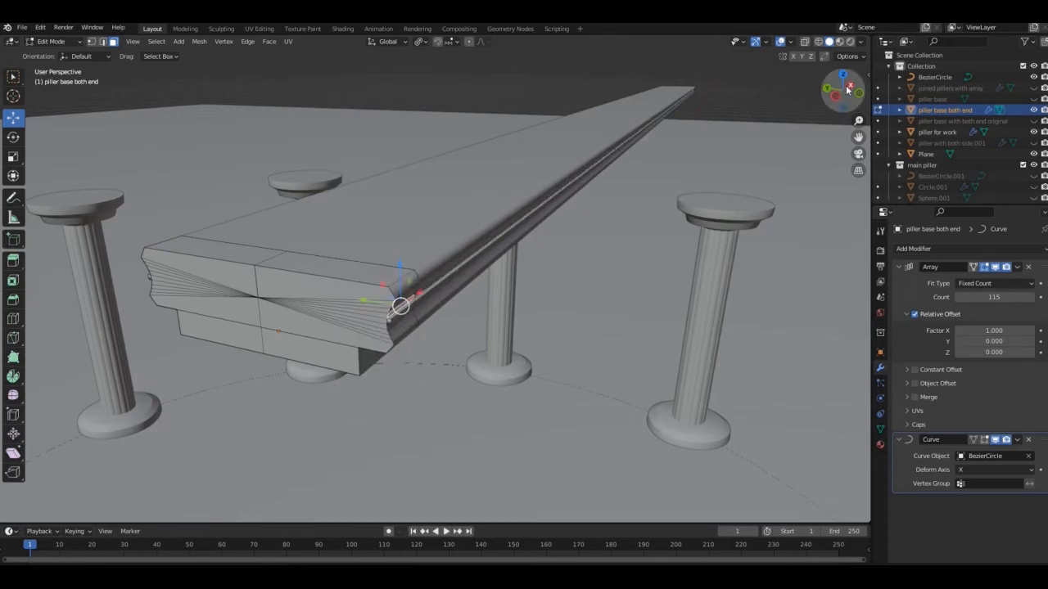
- Undo the last change and apply Shade Smooth to the groove faces visible from underneath on the same side
{"action": "left_click_drag", "start_coordinate": [842, 90], "coordinate": [777, 70]}
{"action": "left_click_drag", "start_coordinate": [282, 146], "coordinate": [289, 156]}
{"action": "key", "text": "ctrl+z"}
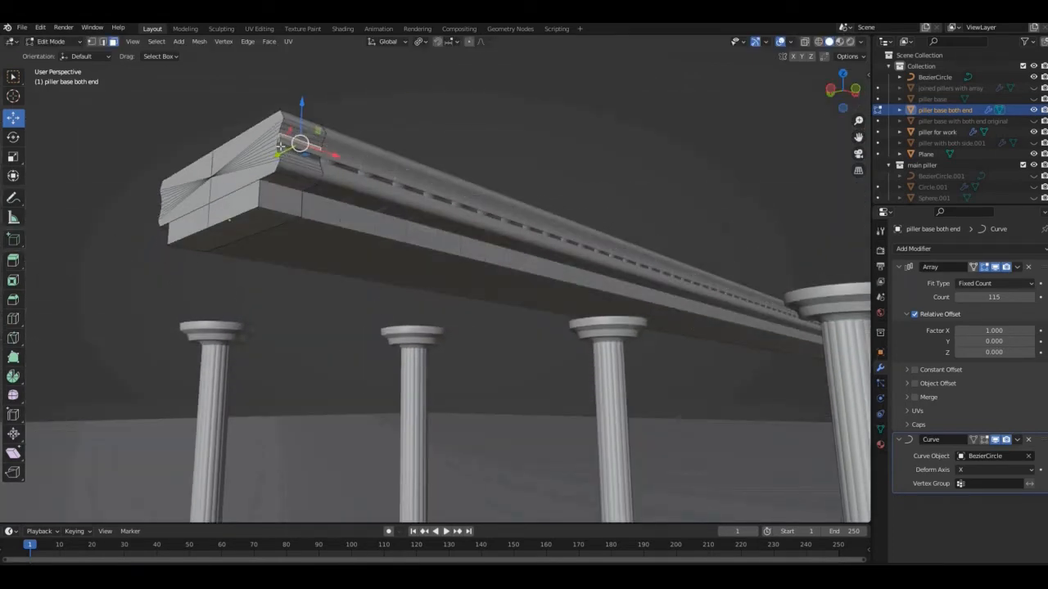
{"action": "left_click", "coordinate": [280, 146]}
{"action": "right_click", "coordinate": [280, 145]}
{"action": "left_click", "coordinate": [253, 178]}
{"action": "right_click", "coordinate": [284, 146]}
{"action": "left_click", "coordinate": [275, 180]}
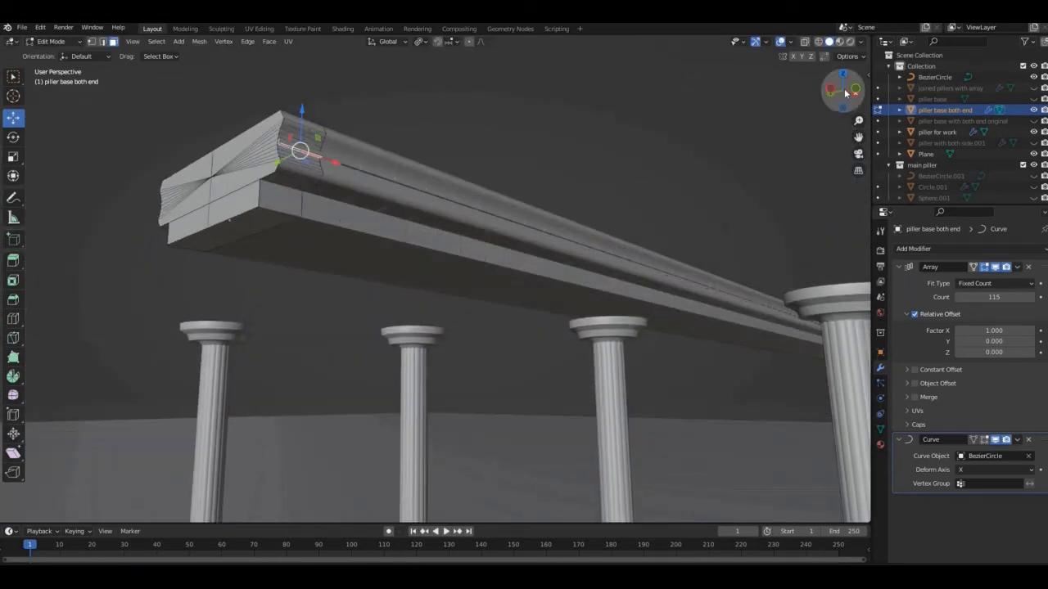
- Shade smooth the remaining groove faces on the beam piece's other long side and return to Object Mode
{"action": "left_click_drag", "start_coordinate": [844, 91], "coordinate": [1015, 92]}
{"action": "left_click", "coordinate": [468, 183]}
{"action": "right_click", "coordinate": [468, 182]}
{"action": "left_click", "coordinate": [471, 184]}
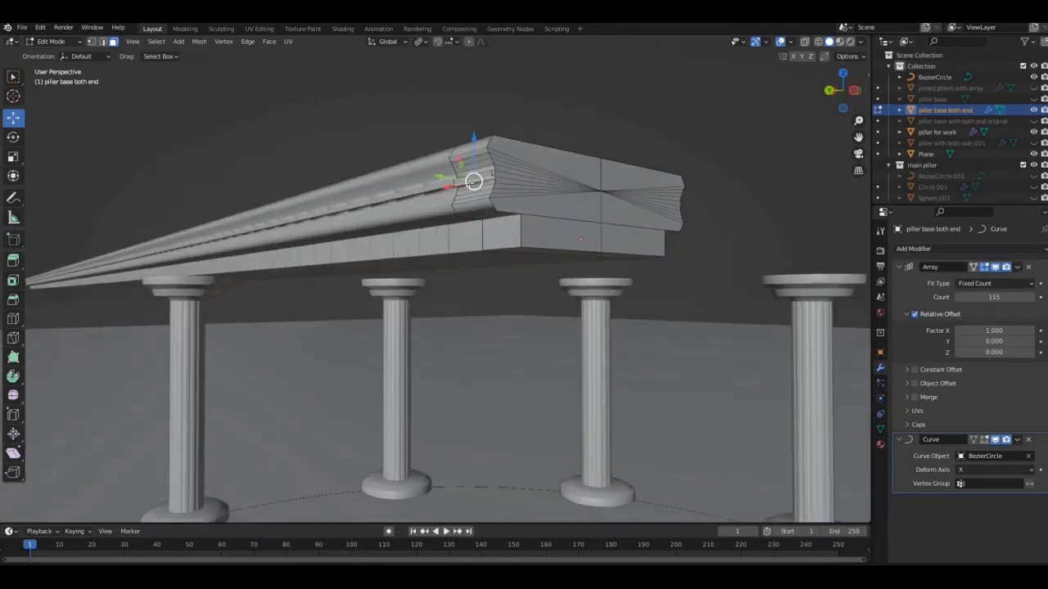
{"action": "right_click", "coordinate": [475, 185]}
{"action": "left_click", "coordinate": [476, 186]}
{"action": "key", "text": "Tab"}
{"action": "left_click", "coordinate": [675, 153]}
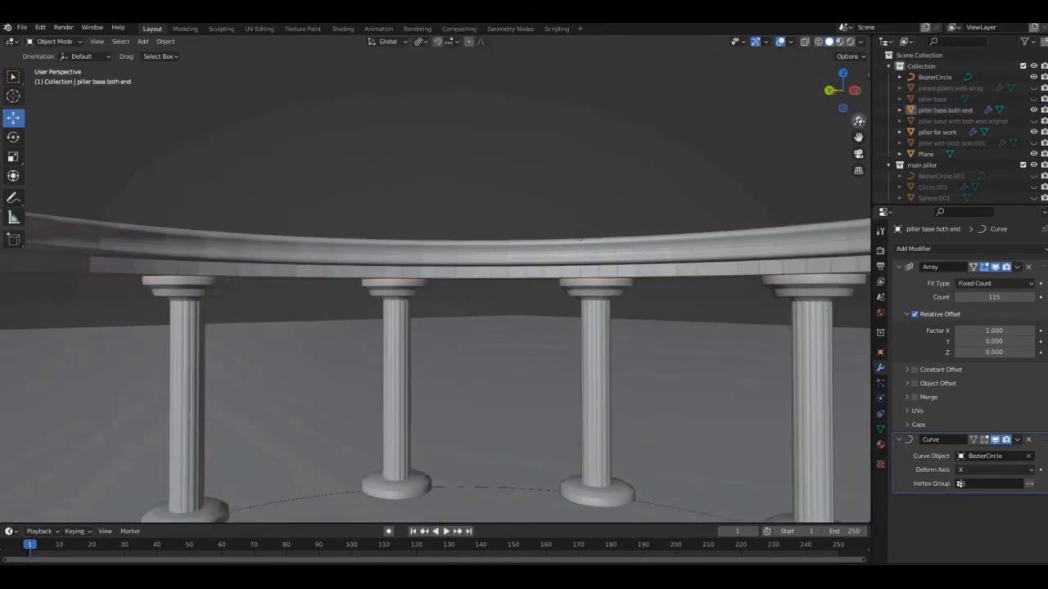
- Add an ico sphere with 2 subdivisions and 1 m radius at the colonnade's centre and raise it about 4.9 m
{"action": "left_click_drag", "start_coordinate": [858, 120], "coordinate": [857, 209]}
{"action": "left_click_drag", "start_coordinate": [848, 100], "coordinate": [765, 101]}
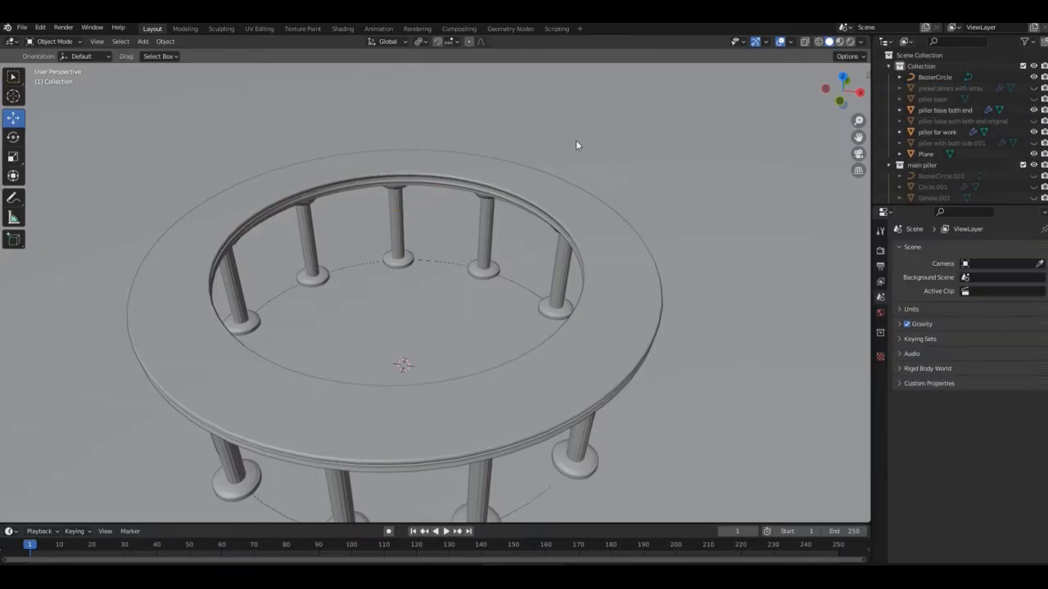
{"action": "key", "text": "shift+a"}
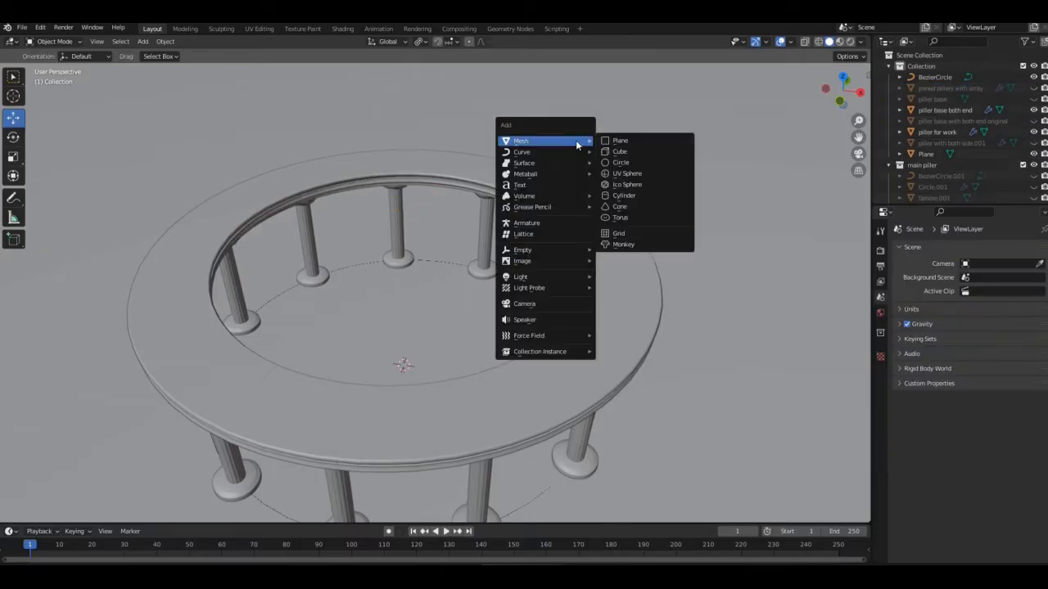
{"action": "left_click", "coordinate": [626, 185]}
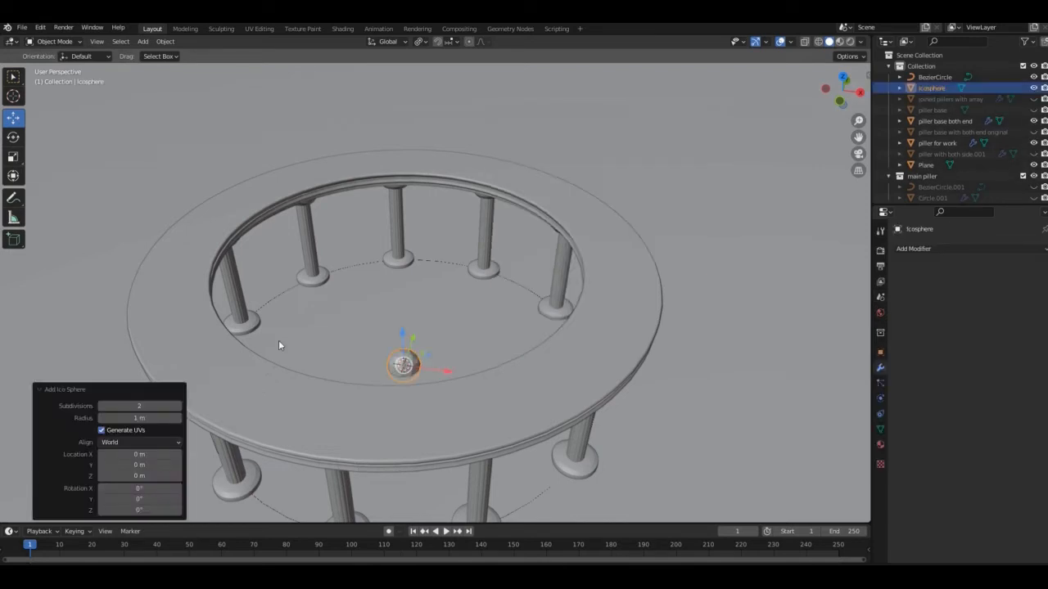
{"action": "left_click", "coordinate": [100, 408]}
{"action": "left_click", "coordinate": [178, 407]}
{"action": "left_click_drag", "start_coordinate": [400, 334], "coordinate": [438, 275]}
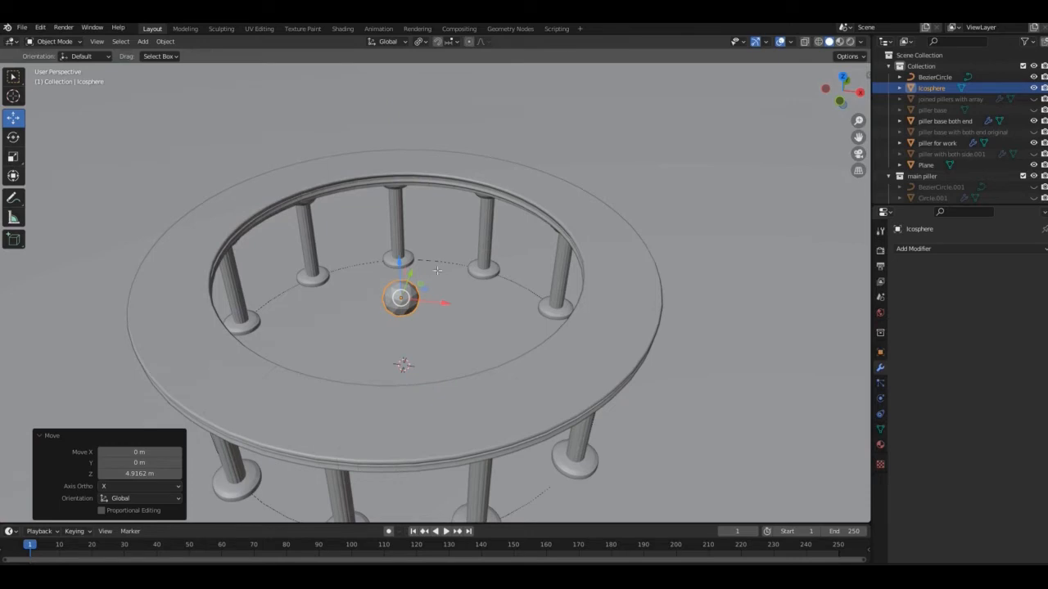
- Enable proportional editing and pull the ico sphere's top vertex up along Z into a pointed teardrop shape
{"action": "key", "text": "Tab"}
{"action": "left_click", "coordinate": [481, 41]}
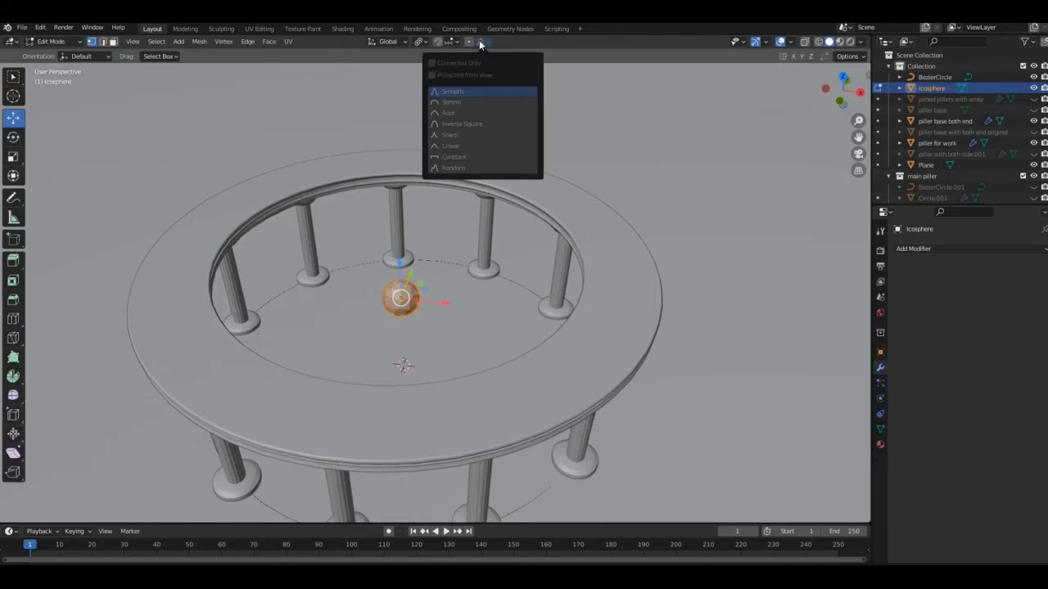
{"action": "left_click", "coordinate": [470, 42]}
{"action": "left_click", "coordinate": [400, 283]}
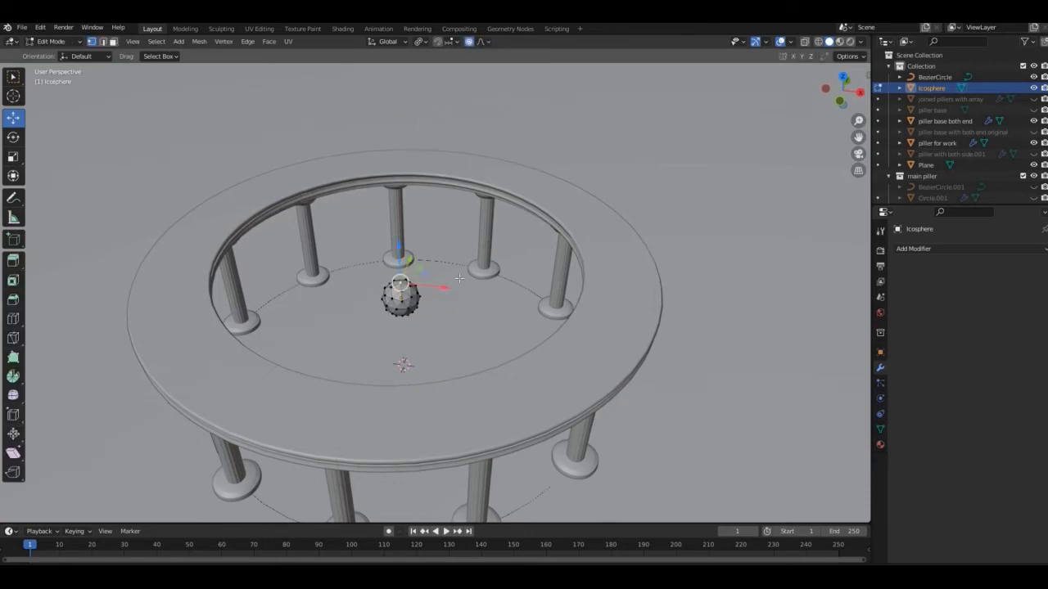
{"action": "key", "text": "g"}
{"action": "key", "text": "z"}
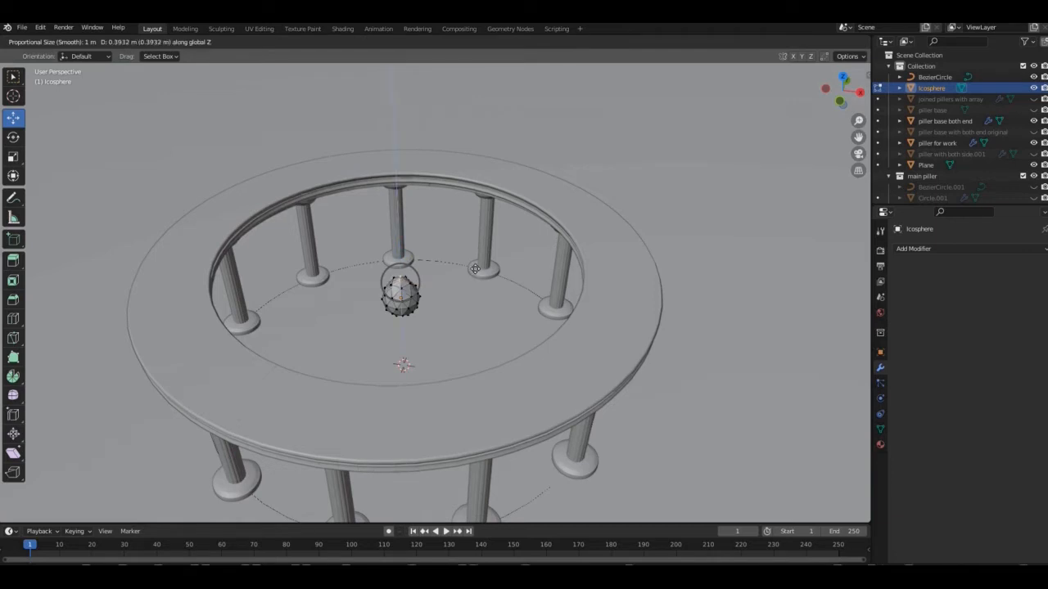
{"action": "left_click", "coordinate": [492, 256]}
- Raise the Bezier circle about 1.72 m along Z
{"action": "left_click", "coordinate": [377, 379]}
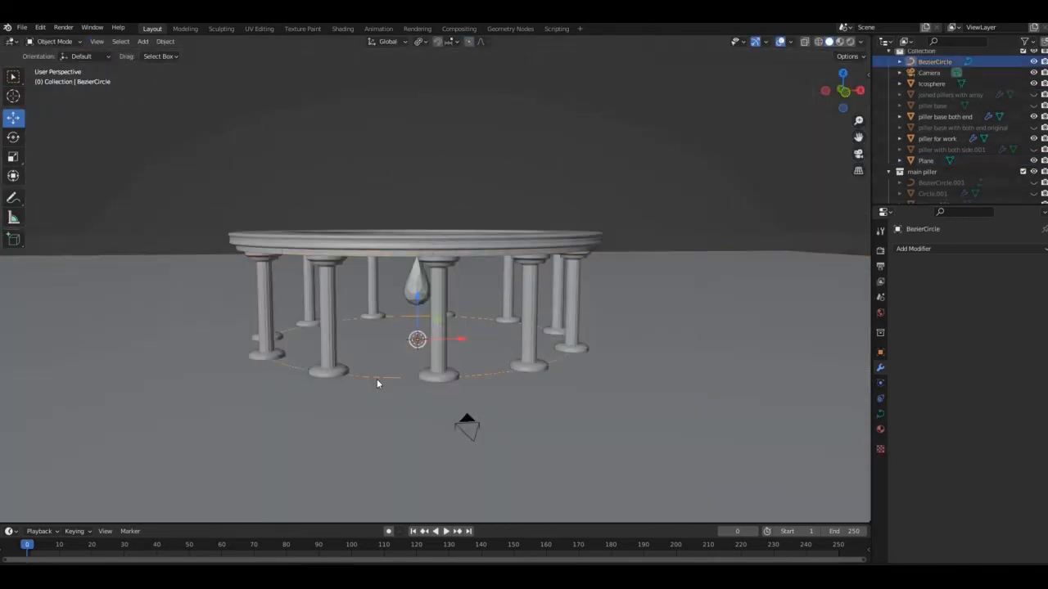
{"action": "left_click_drag", "start_coordinate": [418, 299], "coordinate": [419, 276]}
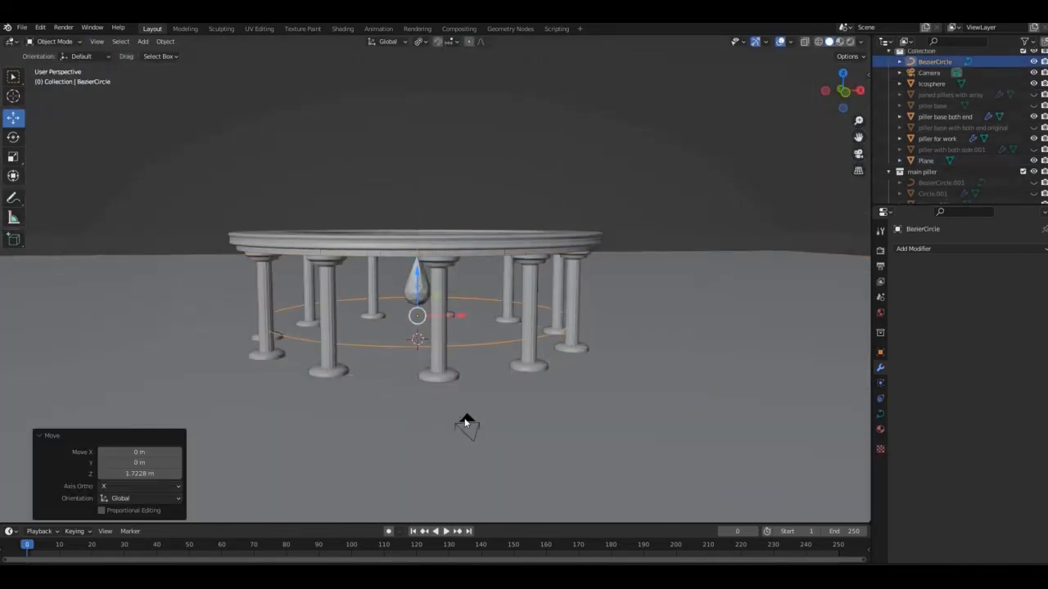
{"action": "left_click", "coordinate": [465, 422], "text": "shift"}
{"action": "key", "text": "ctrl+p"}
{"action": "left_click", "coordinate": [467, 421]}
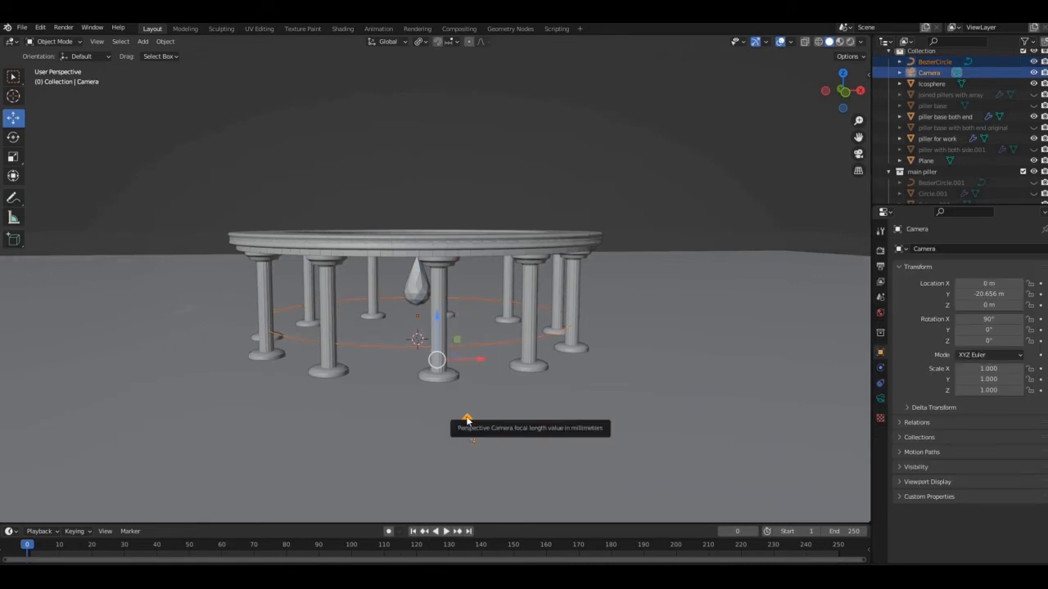
- Parent the camera to the Bezier circle with Follow Path and play the animation briefly to test its motion
{"action": "left_click", "coordinate": [466, 418]}
{"action": "left_click", "coordinate": [408, 347], "text": "shift"}
{"action": "key", "text": "ctrl+p"}
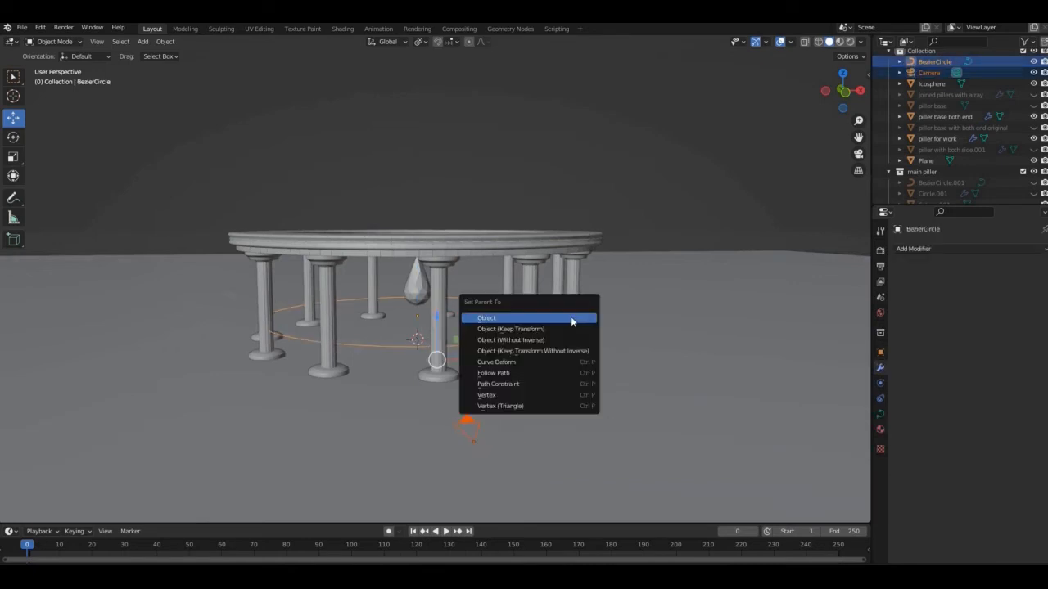
{"action": "left_click", "coordinate": [524, 373]}
{"action": "key", "text": "space"}
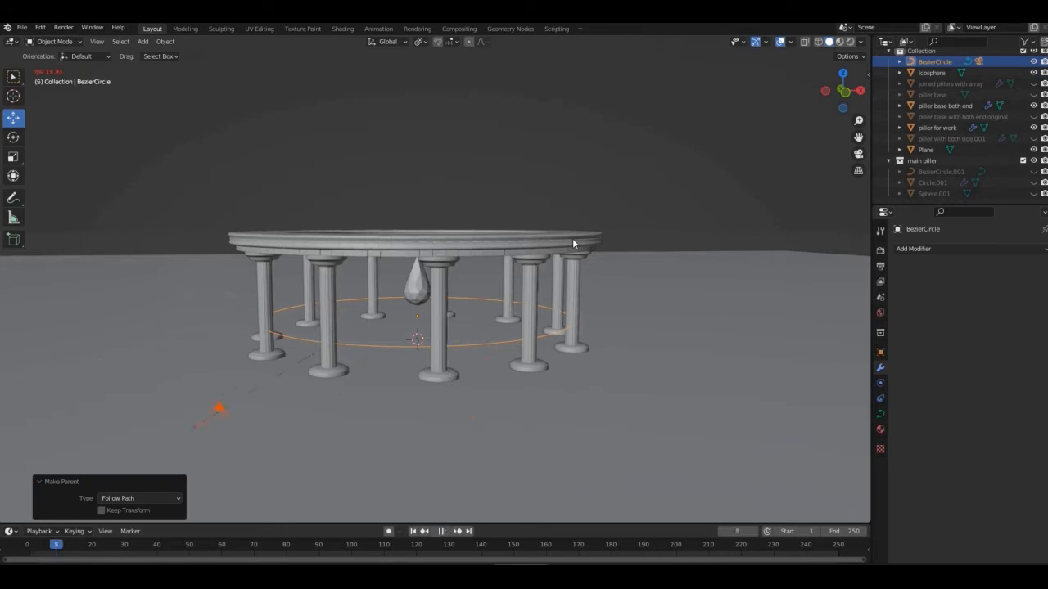
{"action": "key", "text": "space"}
- Look through the camera at the first frame and raise the Bezier circle about 1.4 m along Z
{"action": "key", "text": "KP_0"}
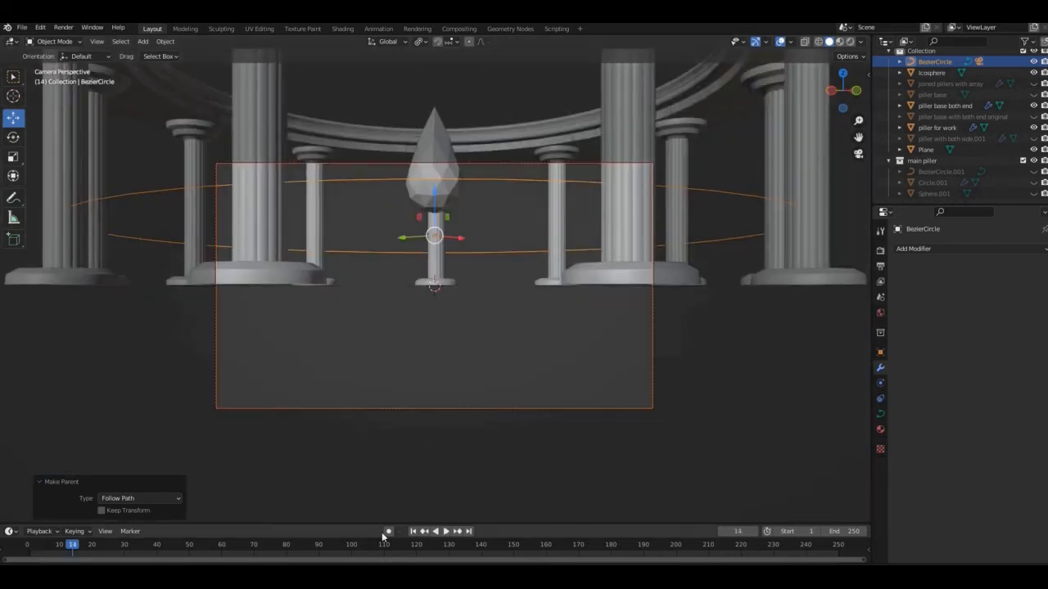
{"action": "left_click", "coordinate": [413, 532]}
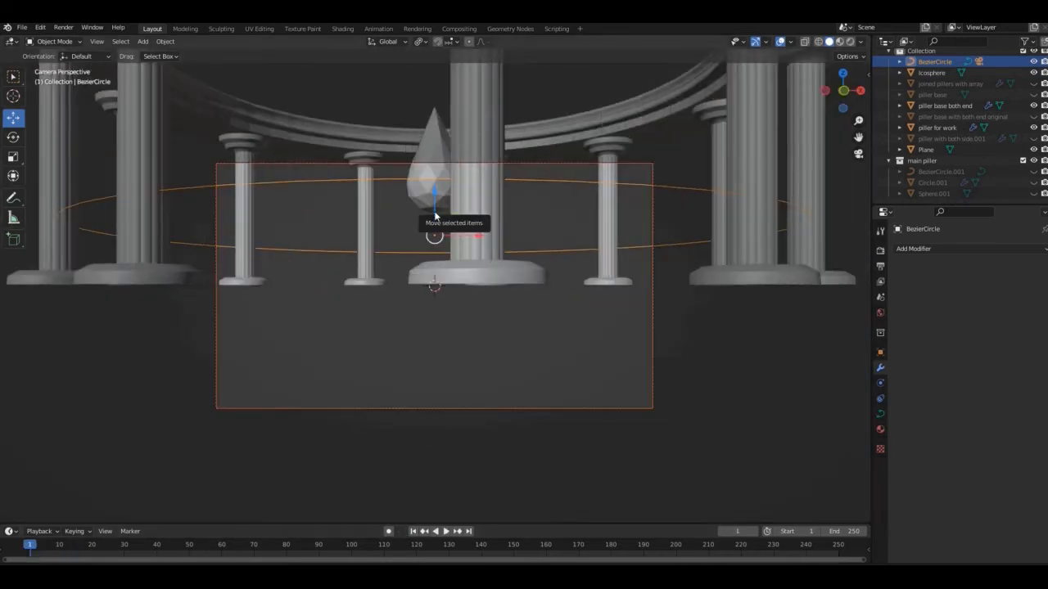
{"action": "left_click_drag", "start_coordinate": [434, 208], "coordinate": [823, 111]}
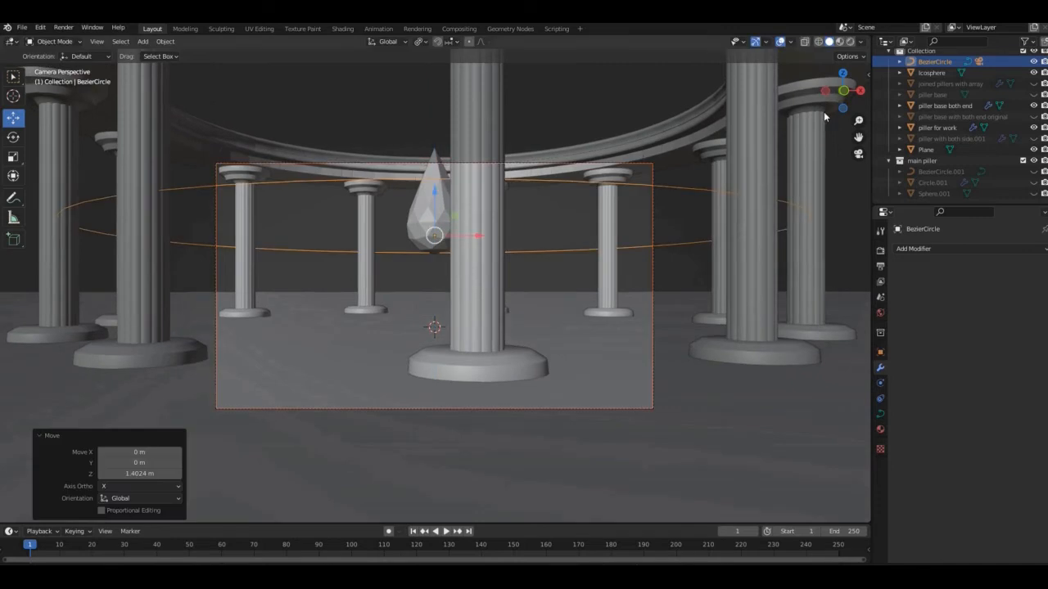
- Use the Camera to View lock to pull the camera back until the whole colonnade is framed, and turn the lock off
{"action": "left_click", "coordinate": [867, 75]}
{"action": "left_click", "coordinate": [864, 123]}
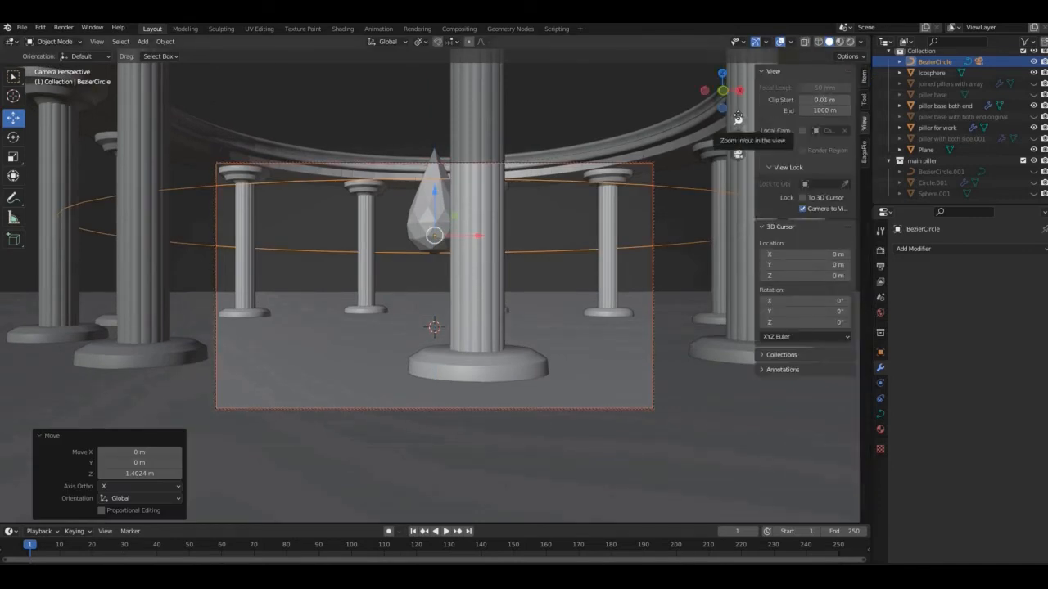
{"action": "left_click_drag", "start_coordinate": [737, 120], "coordinate": [737, 169]}
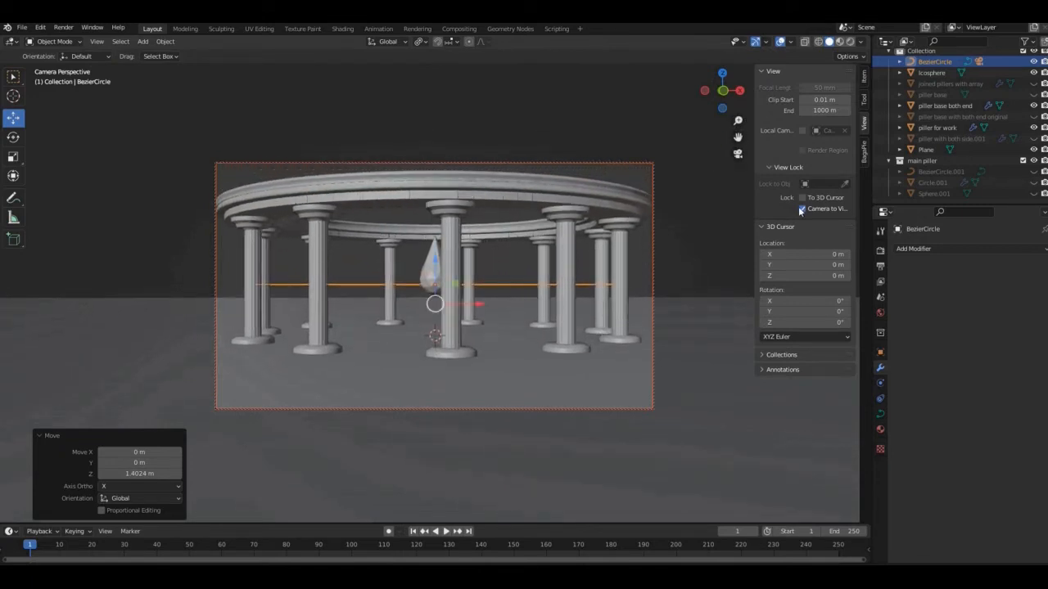
{"action": "left_click", "coordinate": [801, 208]}
- Play the camera's path animation in camera view to check how the colonnade is framed
{"action": "key", "text": "space"}
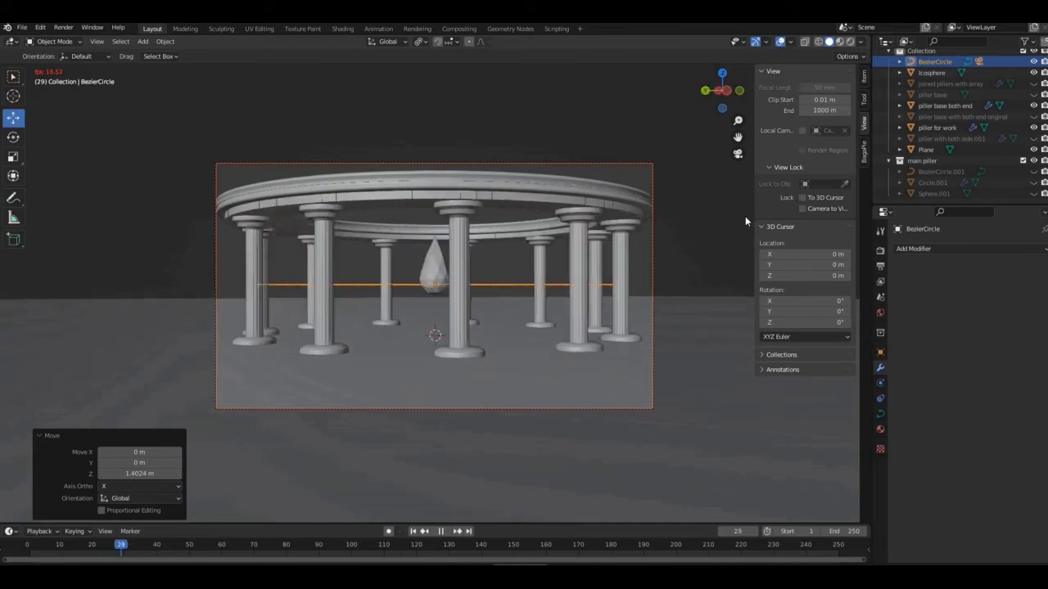
{"action": "scroll", "coordinate": [696, 235], "scroll_direction": "up", "scroll_amount": 2}
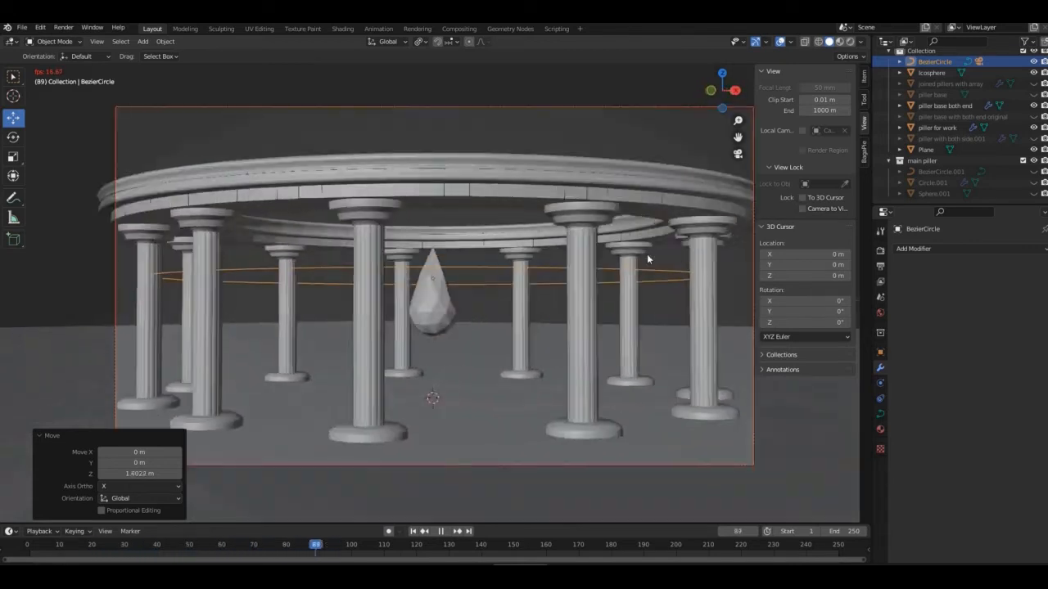
{"action": "key", "text": "space"}
- Add a 32-vertex circle mesh with 1 m radius, extrude its edges up along Z and scale the new rim to 0.729
{"action": "key", "text": "shift+a"}
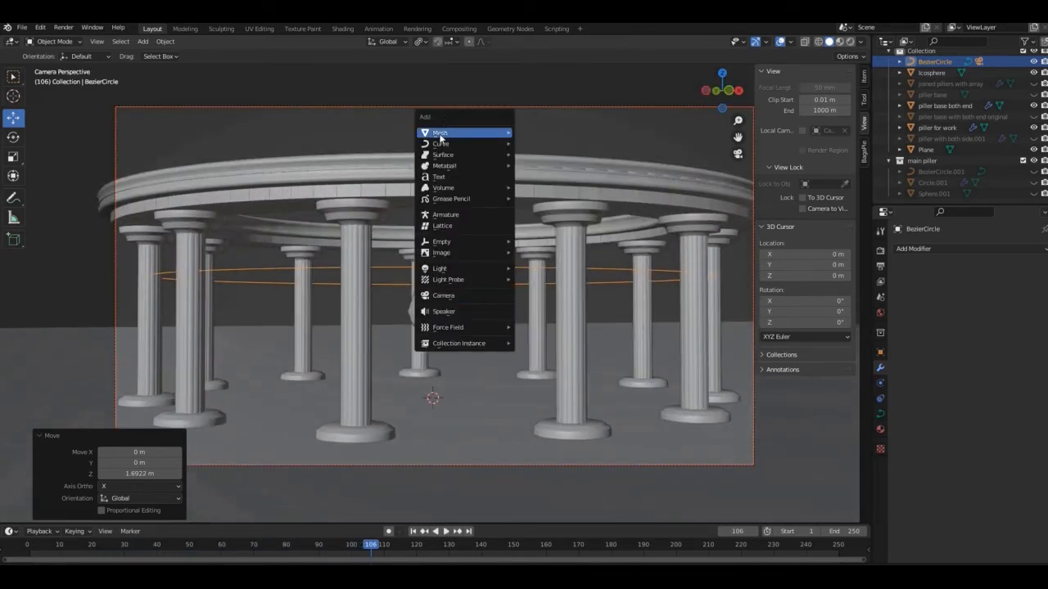
{"action": "mouse_move", "coordinate": [441, 131]}
{"action": "left_click", "coordinate": [551, 156]}
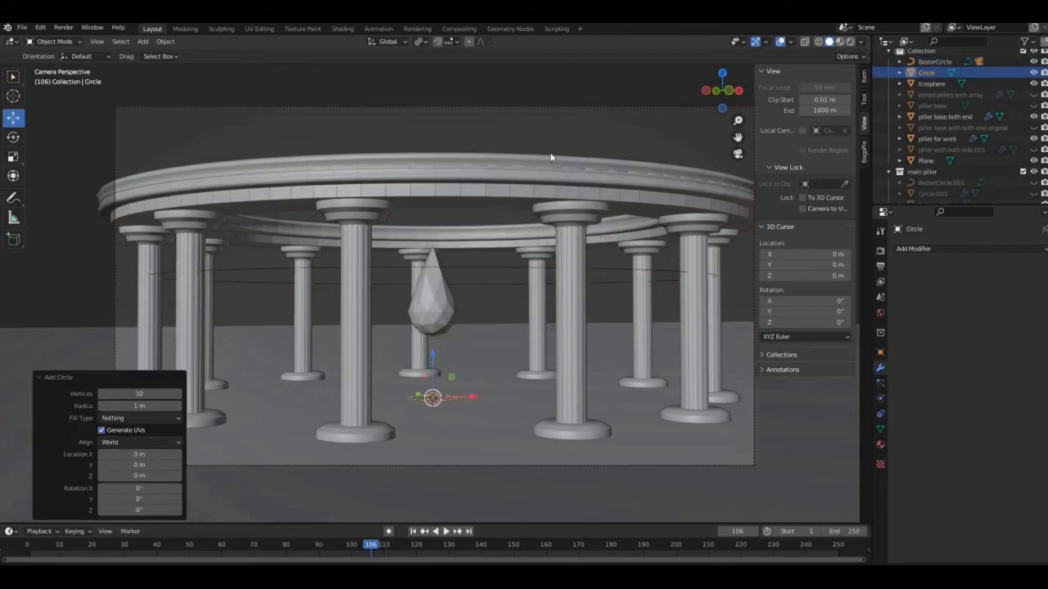
{"action": "key", "text": "Tab"}
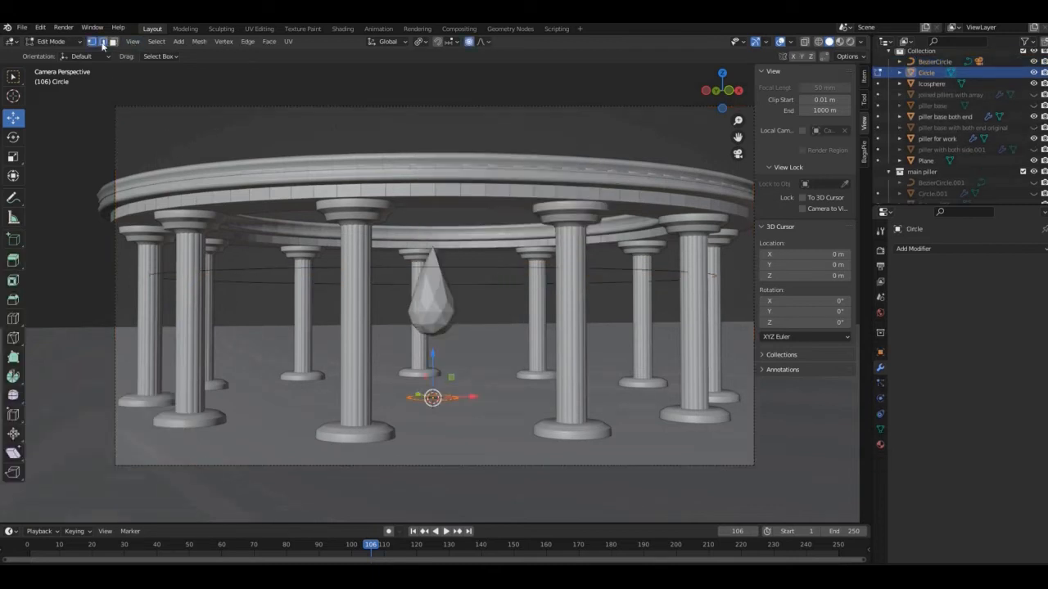
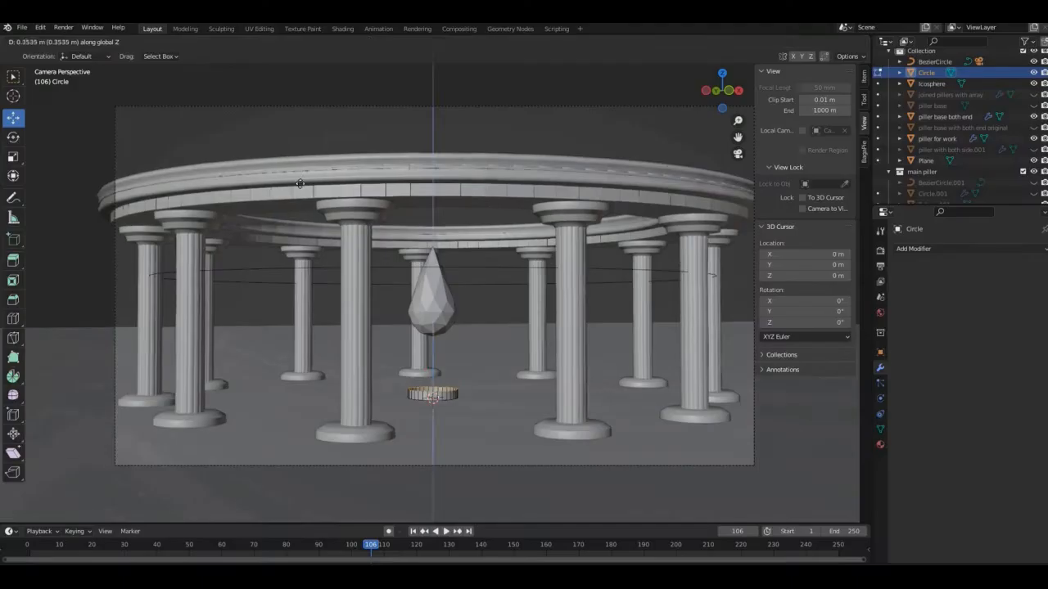
{"action": "key", "text": "s"}
{"action": "left_click", "coordinate": [400, 275]}
- Extrude the pedestal's rim up about 0.15 m along Z and scale it outward into a flared base ring
{"action": "key", "text": "KP_1"}
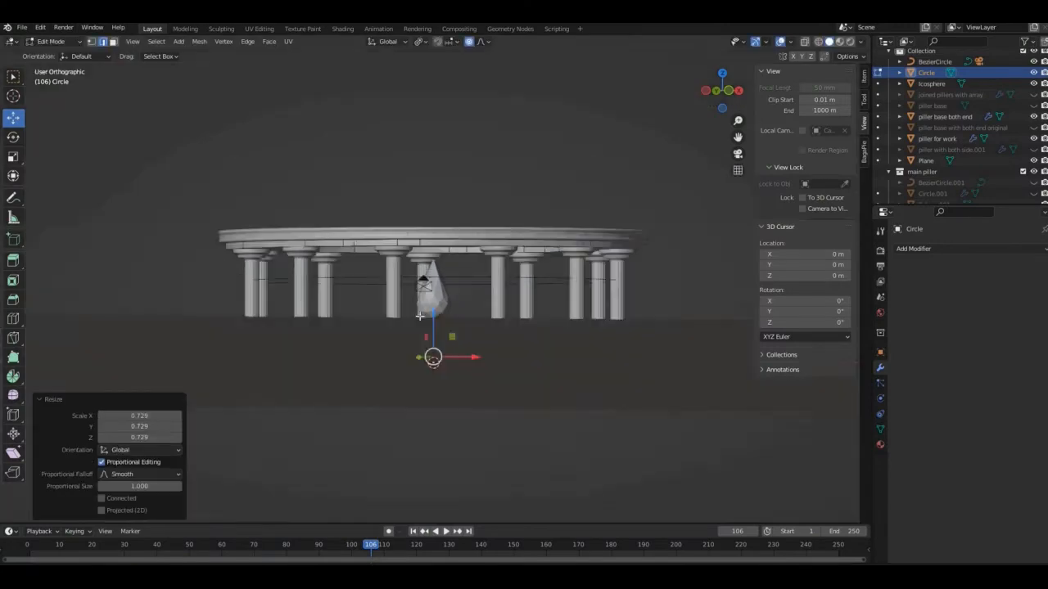
{"action": "scroll", "coordinate": [468, 357], "scroll_direction": "up", "scroll_amount": 3}
{"action": "middle_click_drag", "start_coordinate": [474, 355], "coordinate": [448, 380]}
{"action": "key", "text": "e"}
{"action": "key", "text": "z"}
{"action": "left_click", "coordinate": [446, 375]}
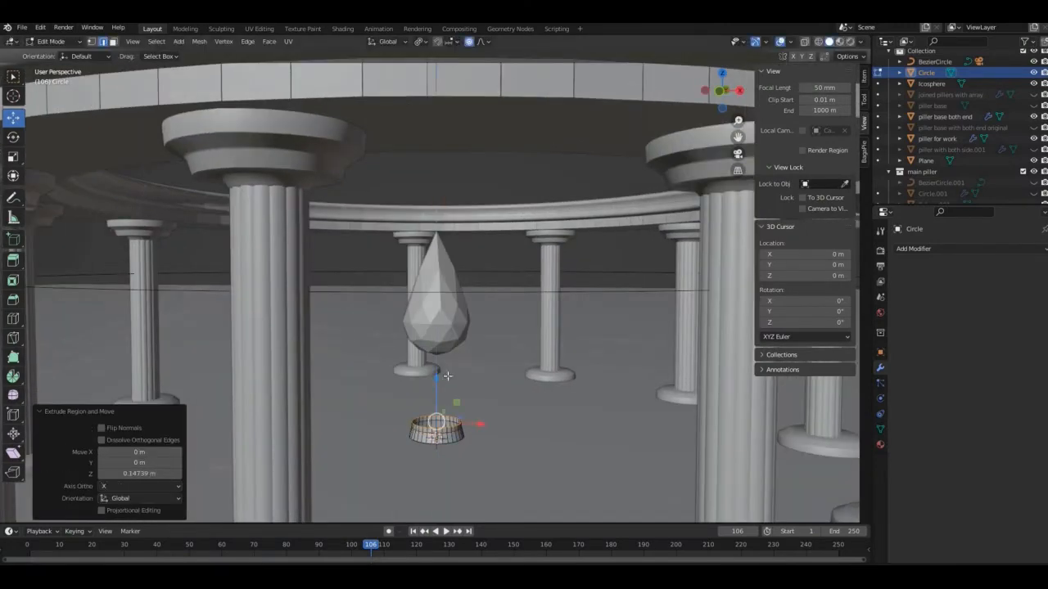
{"action": "key", "text": "s"}
{"action": "left_click", "coordinate": [458, 366]}
- Extrude the flared rim further up along Z and scale it to 0.881
{"action": "key", "text": "e"}
{"action": "key", "text": "z"}
{"action": "left_click", "coordinate": [456, 355]}
{"action": "key", "text": "s"}
{"action": "left_click", "coordinate": [455, 362]}
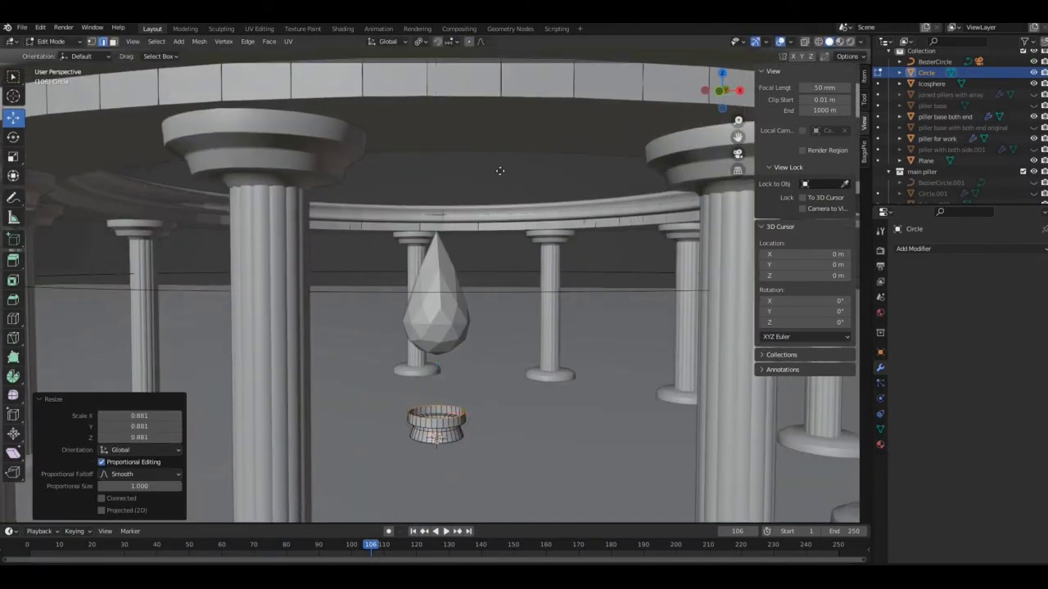
- Extrude the base's rim once more and scale it inward, discarding the extra extrusion that follows
{"action": "key", "text": "e"}
{"action": "left_click", "coordinate": [498, 181]}
{"action": "key", "text": "s"}
{"action": "left_click", "coordinate": [486, 231]}
{"action": "key", "text": "e"}
{"action": "right_click", "coordinate": [484, 217]}
{"action": "key", "text": "ctrl+z"}
- Extrude the pedestal's rim straight up about 1.16 m along Z in side view to form the shaft
{"action": "key", "text": "KP_3"}
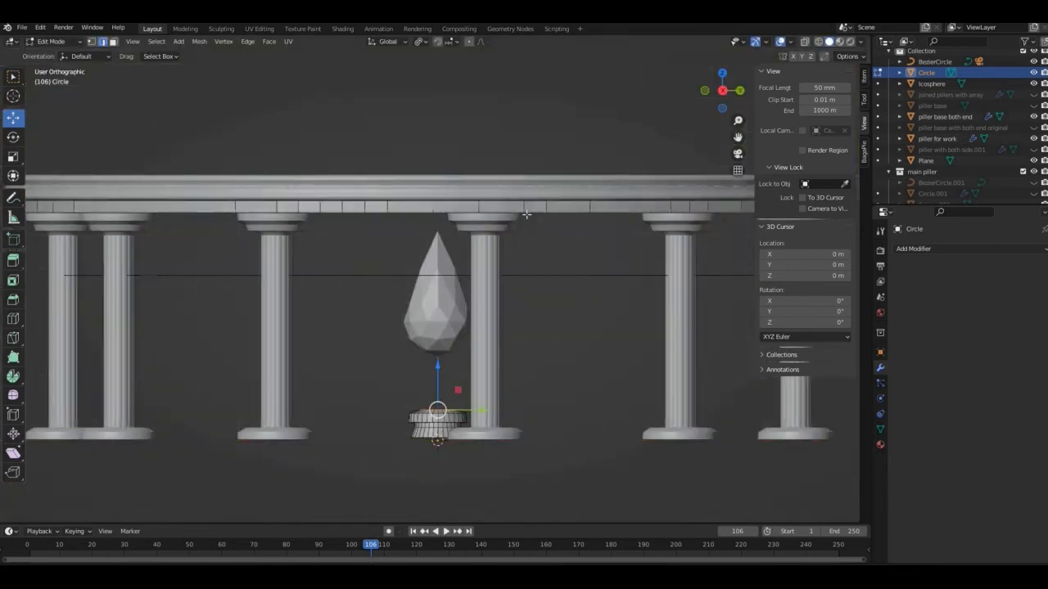
{"action": "scroll", "coordinate": [526, 215], "scroll_direction": "up", "scroll_amount": 4}
{"action": "middle_click_drag", "start_coordinate": [532, 458], "coordinate": [534, 363], "text": "shift"}
{"action": "key", "text": "e"}
{"action": "key", "text": "z"}
{"action": "left_click", "coordinate": [534, 285]}
- Extrude and scale the shaft's rim into a capital with a narrowed top, and lower the whole pedestal about 0.41 m
{"action": "key", "text": "e"}
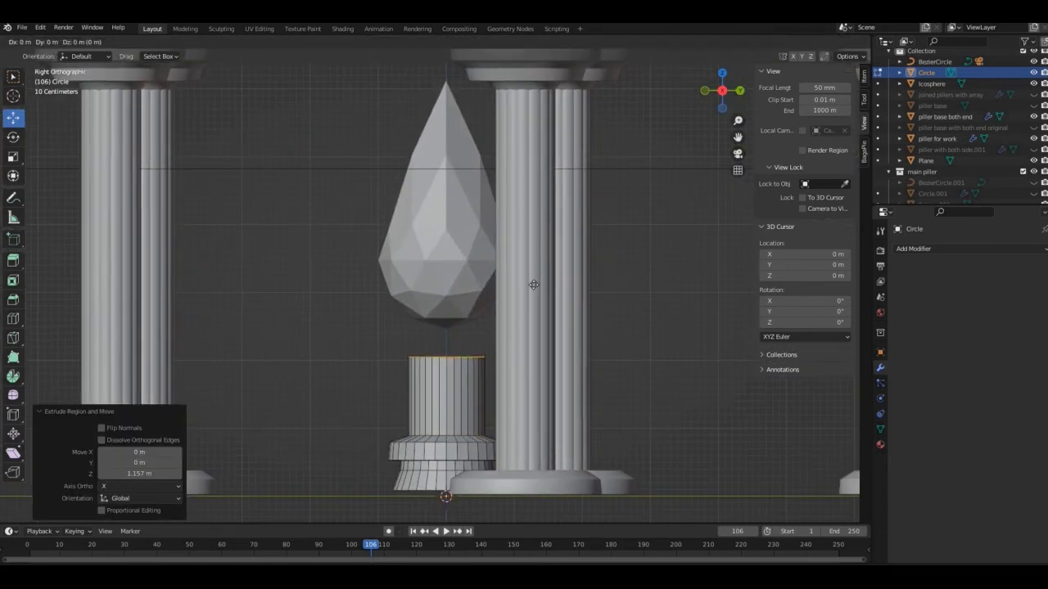
{"action": "key", "text": "z"}
{"action": "left_click", "coordinate": [560, 242]}
{"action": "key", "text": "s"}
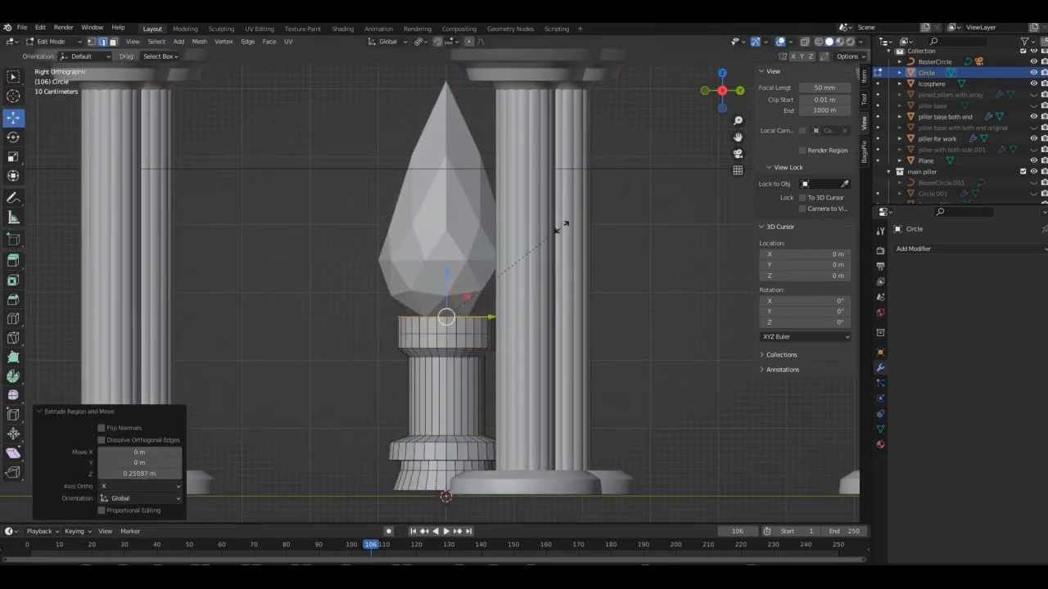
{"action": "left_click", "coordinate": [518, 262]}
{"action": "key", "text": "e"}
{"action": "key", "text": "s"}
{"action": "left_click", "coordinate": [517, 267]}
{"action": "key", "text": "Tab"}
{"action": "left_click_drag", "start_coordinate": [449, 454], "coordinate": [450, 483]}
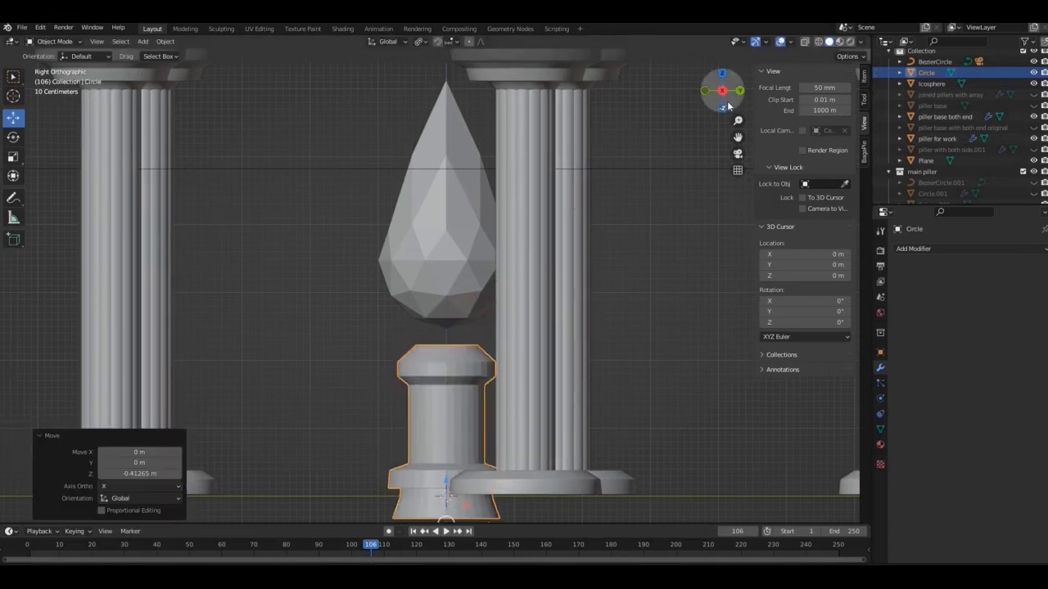
- Sink the face in the pedestal's top opening about 0.42 m into the capital and scale it to 0.667
{"action": "left_click_drag", "start_coordinate": [727, 106], "coordinate": [741, 123]}
{"action": "key", "text": "Tab"}
{"action": "key", "text": "3"}
{"action": "right_click", "coordinate": [445, 342]}
{"action": "key", "text": "g"}
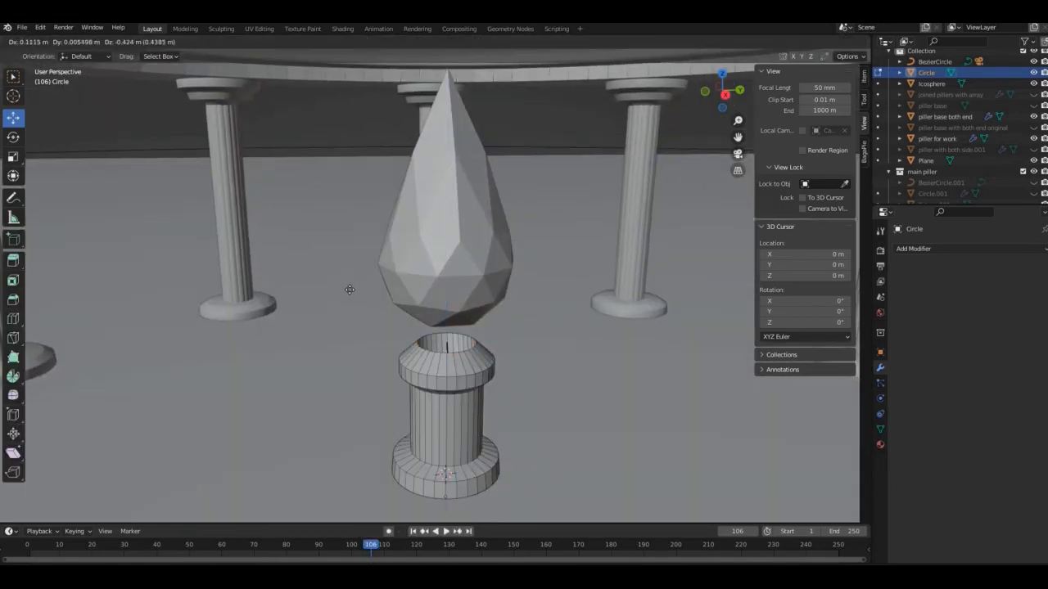
{"action": "left_click", "coordinate": [350, 290]}
{"action": "key", "text": "s"}
{"action": "left_click", "coordinate": [501, 332]}
- Centre the sunken face along X within the pedestal, using X-ray in top view
{"action": "left_click", "coordinate": [722, 74]}
{"action": "left_click", "coordinate": [804, 41]}
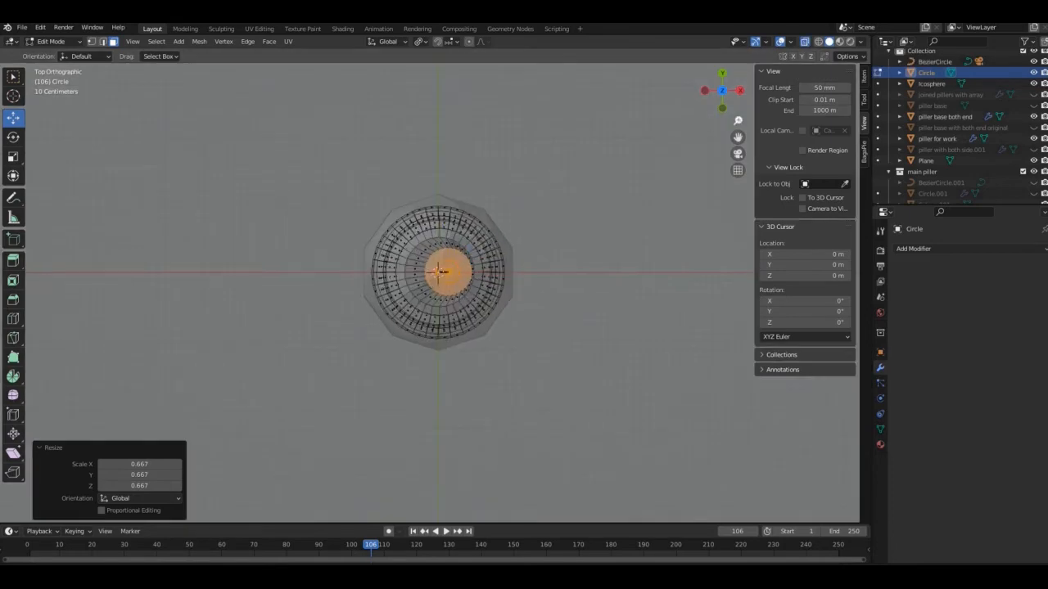
{"action": "scroll", "coordinate": [524, 327], "scroll_direction": "up", "scroll_amount": 3}
{"action": "middle_click_drag", "start_coordinate": [524, 327], "coordinate": [589, 192]}
{"action": "key", "text": "KP_7"}
{"action": "left_click_drag", "start_coordinate": [490, 262], "coordinate": [479, 263]}
- Give the pedestal a base material and a second material named emission, assigning the second to the faces lining its top opening
{"action": "left_click_drag", "start_coordinate": [405, 227], "coordinate": [487, 299]}
{"action": "left_click", "coordinate": [428, 224], "text": "alt"}
{"action": "left_click", "coordinate": [429, 238], "text": "alt+shift"}
{"action": "left_click", "coordinate": [880, 312]}
{"action": "left_click", "coordinate": [880, 445]}
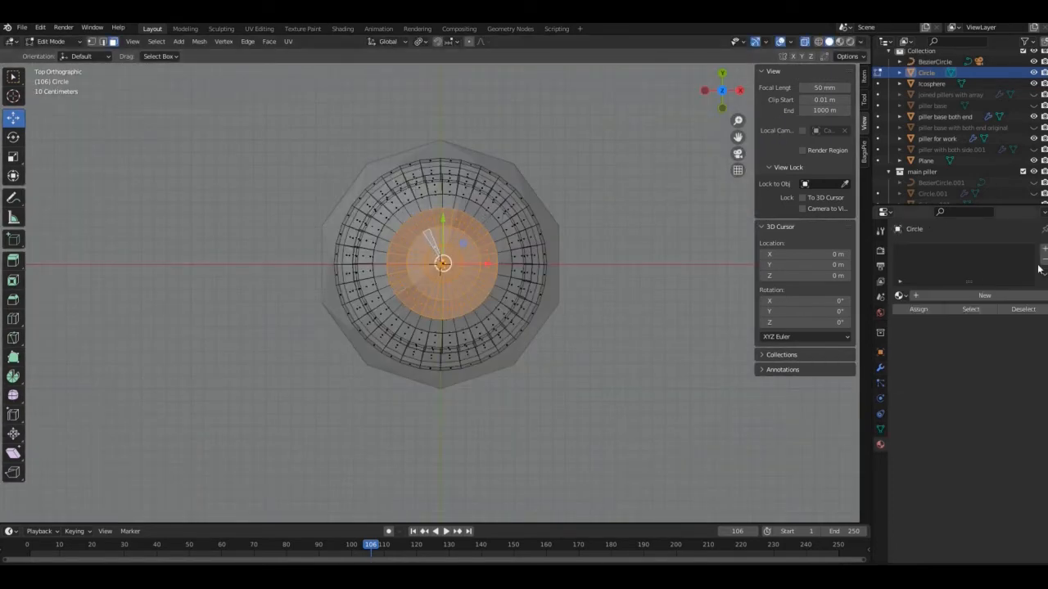
{"action": "left_click", "coordinate": [998, 296]}
{"action": "left_click", "coordinate": [1043, 249]}
{"action": "left_click", "coordinate": [982, 318]}
{"action": "key", "text": "Return"}
- Set the emission material's emission colour to bright pink and its emission strength to 5
{"action": "scroll", "coordinate": [972, 293], "scroll_direction": "down", "scroll_amount": 10}
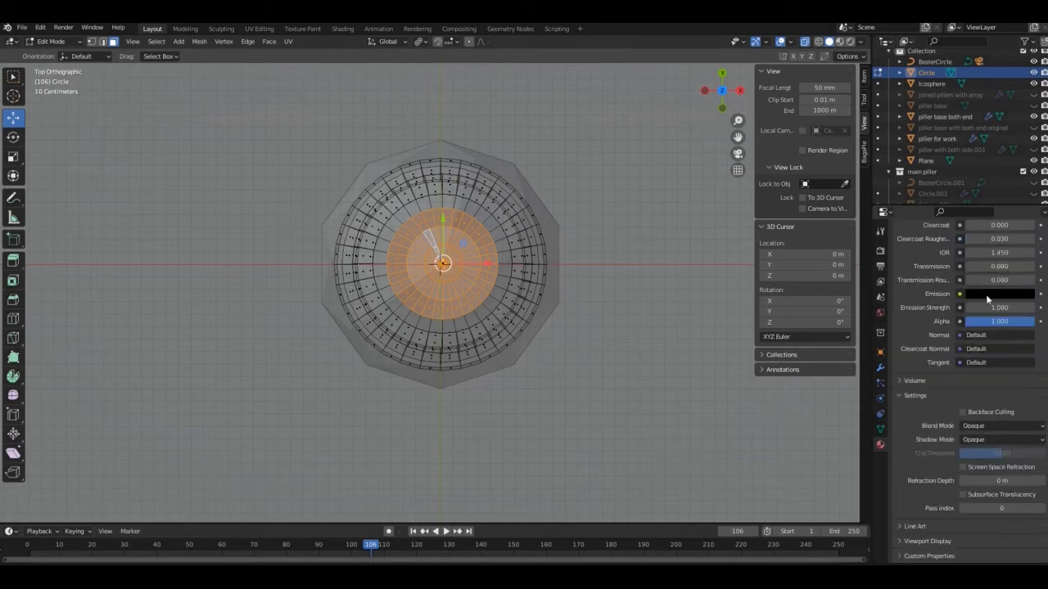
{"action": "left_click", "coordinate": [989, 294]}
{"action": "left_click", "coordinate": [1026, 137]}
{"action": "left_click_drag", "start_coordinate": [991, 181], "coordinate": [990, 186]}
{"action": "left_click", "coordinate": [1000, 207]}
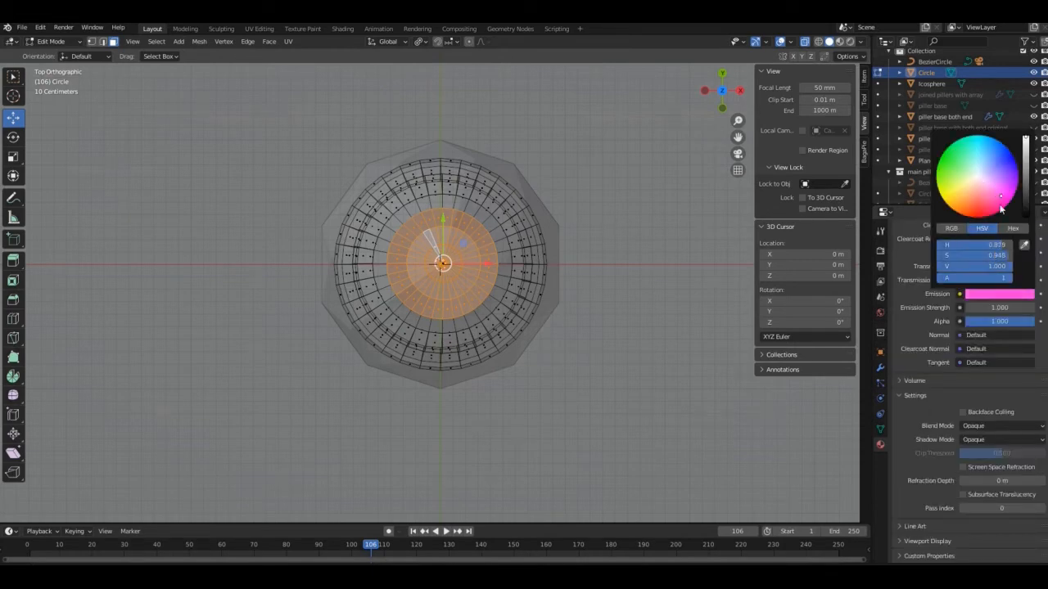
{"action": "left_click", "coordinate": [999, 308]}
{"action": "type", "text": "5"}
{"action": "key", "text": "Return"}
- Turn off X-ray and shade the pedestal smooth in Object Mode
{"action": "key", "text": "KP_1"}
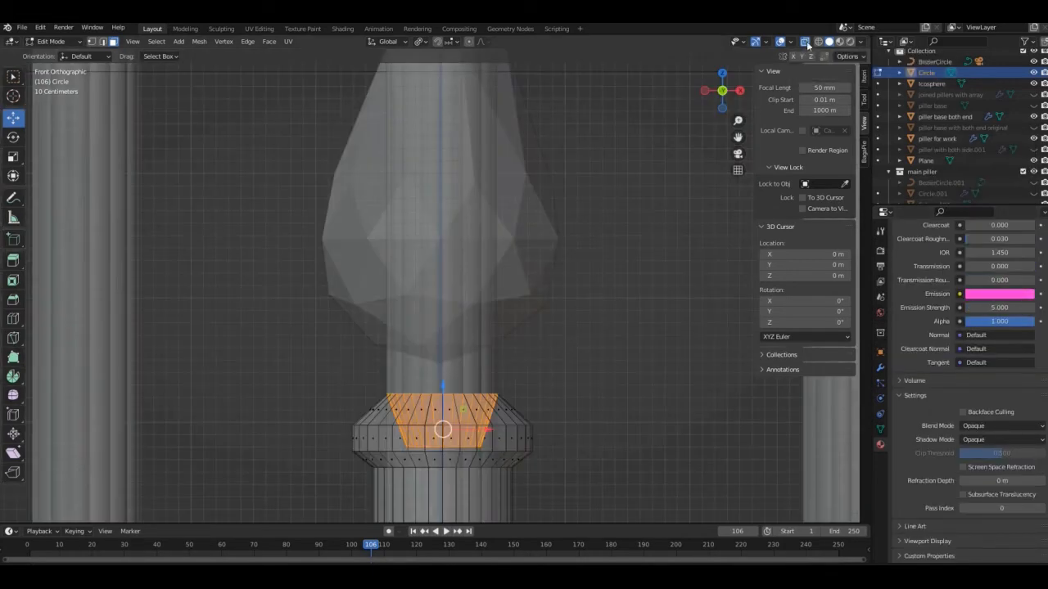
{"action": "left_click", "coordinate": [805, 43]}
{"action": "key", "text": "Tab"}
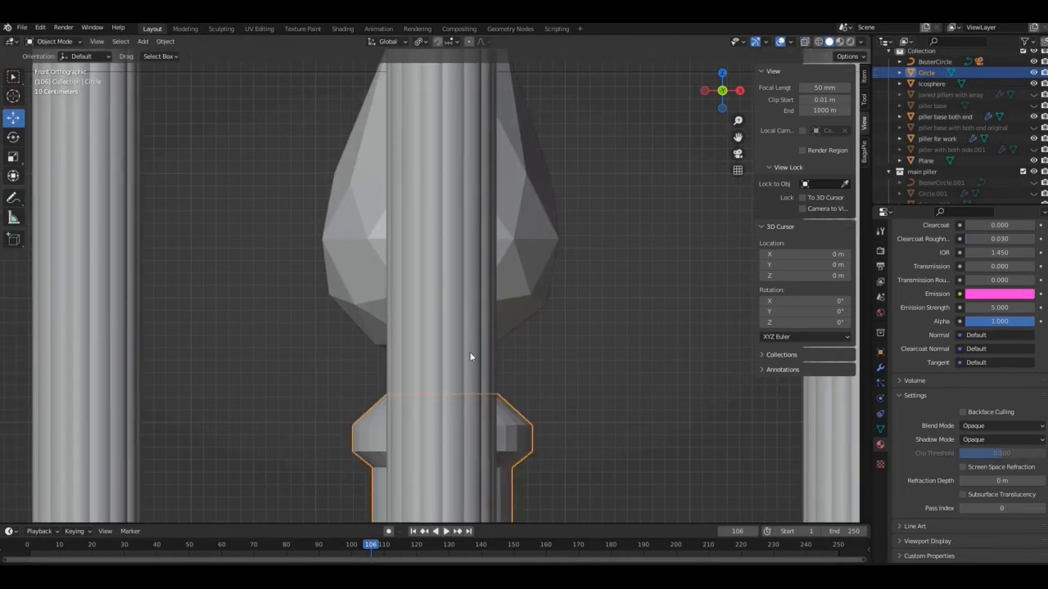
{"action": "middle_click_drag", "start_coordinate": [473, 357], "coordinate": [475, 413]}
{"action": "right_click", "coordinate": [475, 414]}
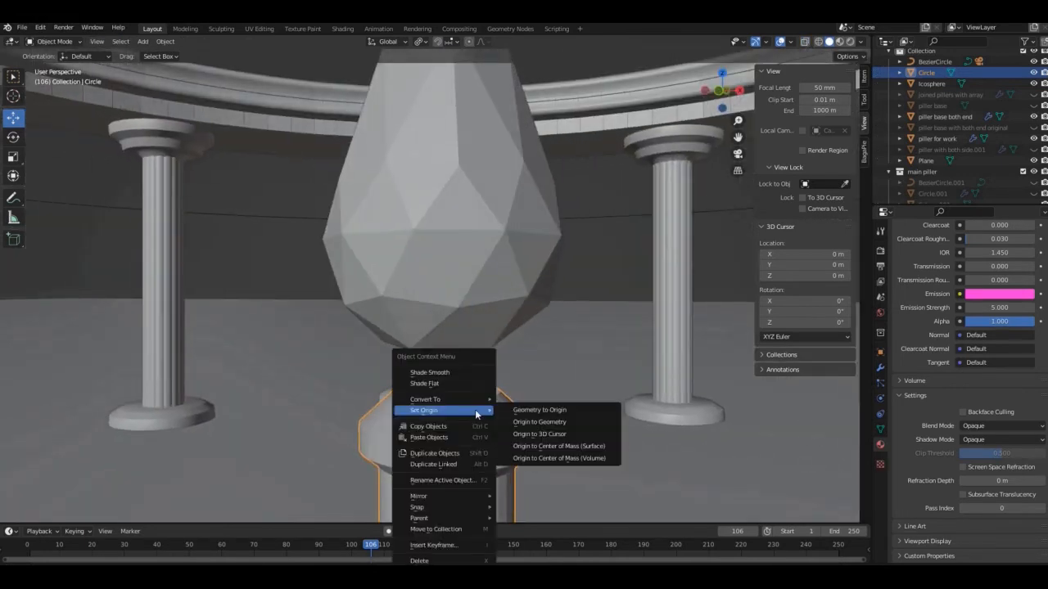
{"action": "left_click", "coordinate": [457, 375]}
- Add two supporting edge loops to the capital's upper slope, one close to the opening's rim and one close to its lower edge
{"action": "key", "text": "Tab"}
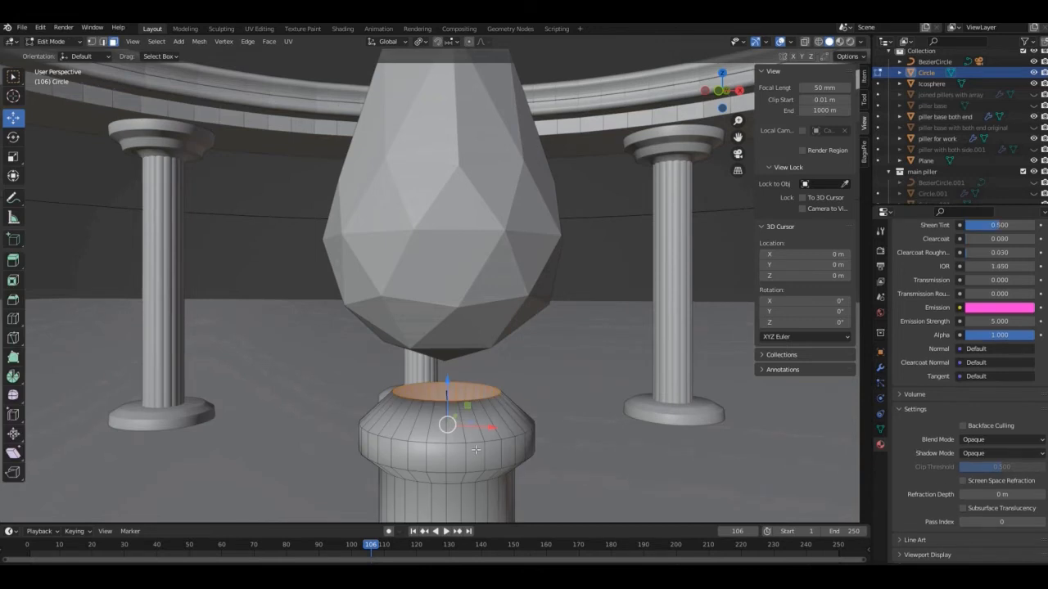
{"action": "left_click", "coordinate": [478, 433]}
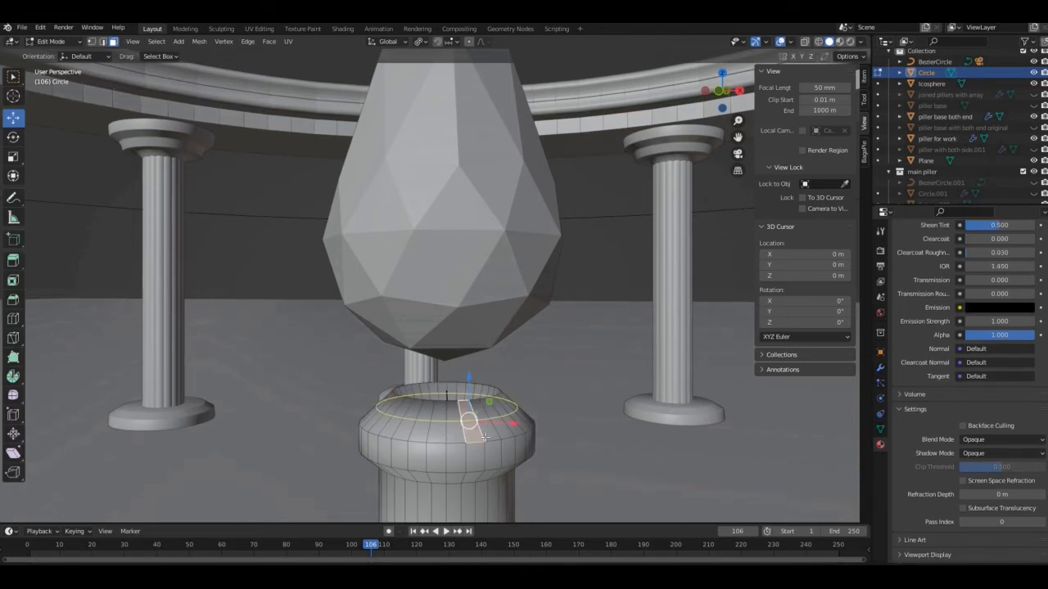
{"action": "left_click", "coordinate": [485, 438]}
{"action": "left_click", "coordinate": [475, 418]}
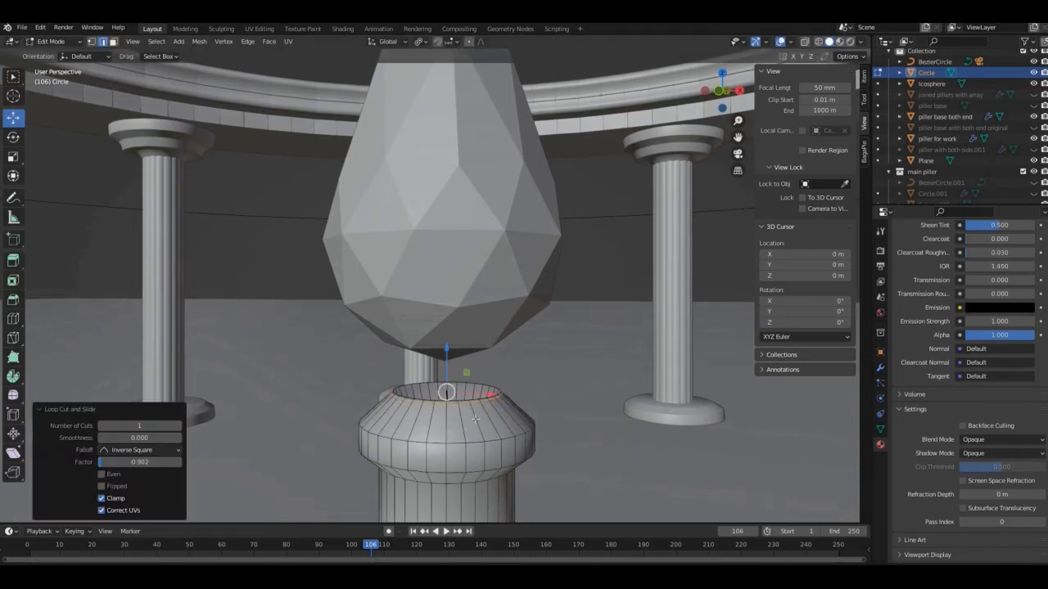
{"action": "key", "text": "g"}
{"action": "key", "text": "g"}
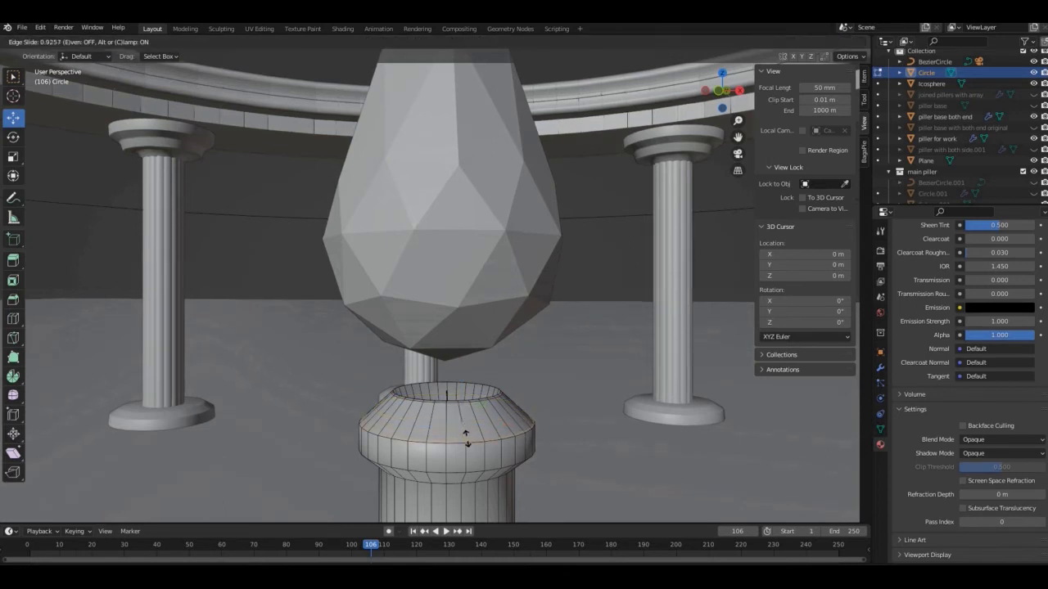
{"action": "left_click", "coordinate": [465, 442]}
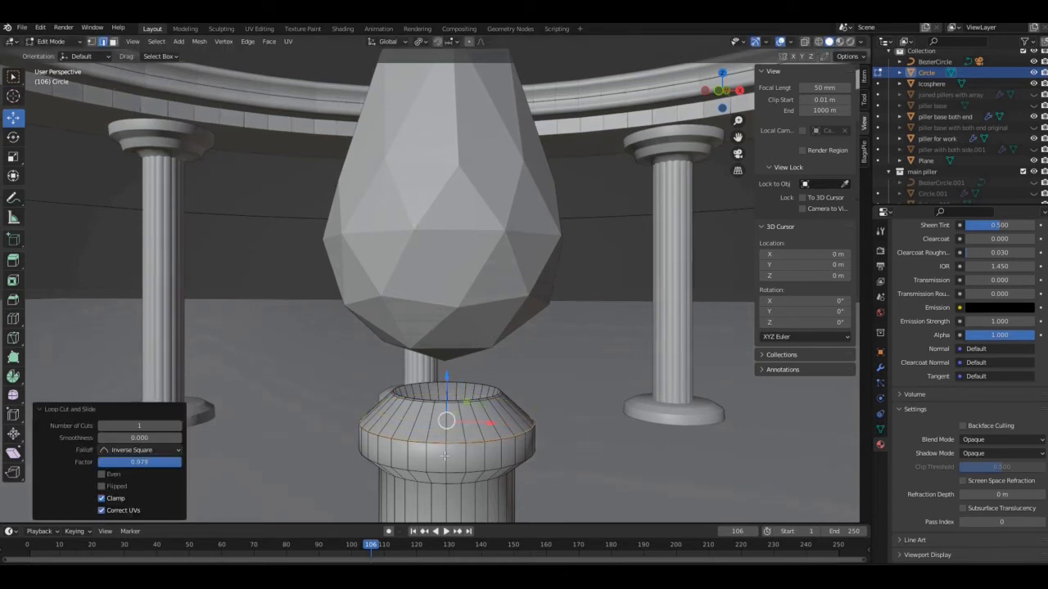
- Add a centred edge loop around the capital's vertical band and scale it inward to form a V-shaped groove
{"action": "left_click", "coordinate": [445, 454]}
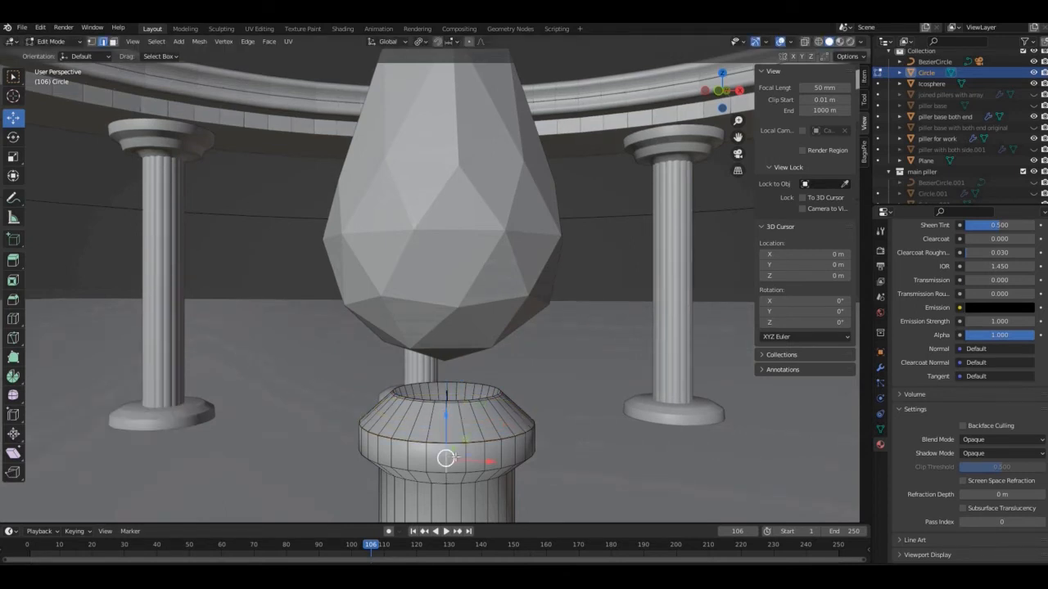
{"action": "left_click", "coordinate": [454, 457]}
{"action": "right_click", "coordinate": [455, 457]}
{"action": "key", "text": "s"}
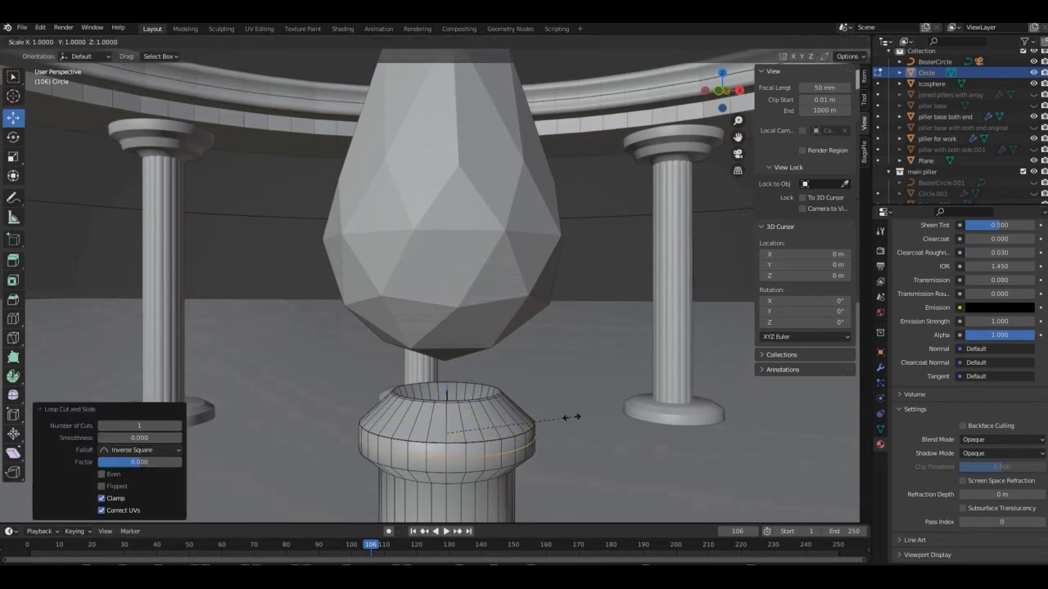
{"action": "left_click", "coordinate": [553, 425]}
- Bevel the groove's inner edge loop with a width of about 0.128 m, 14 segments and a shape of 0.669
{"action": "key", "text": "ctrl+b"}
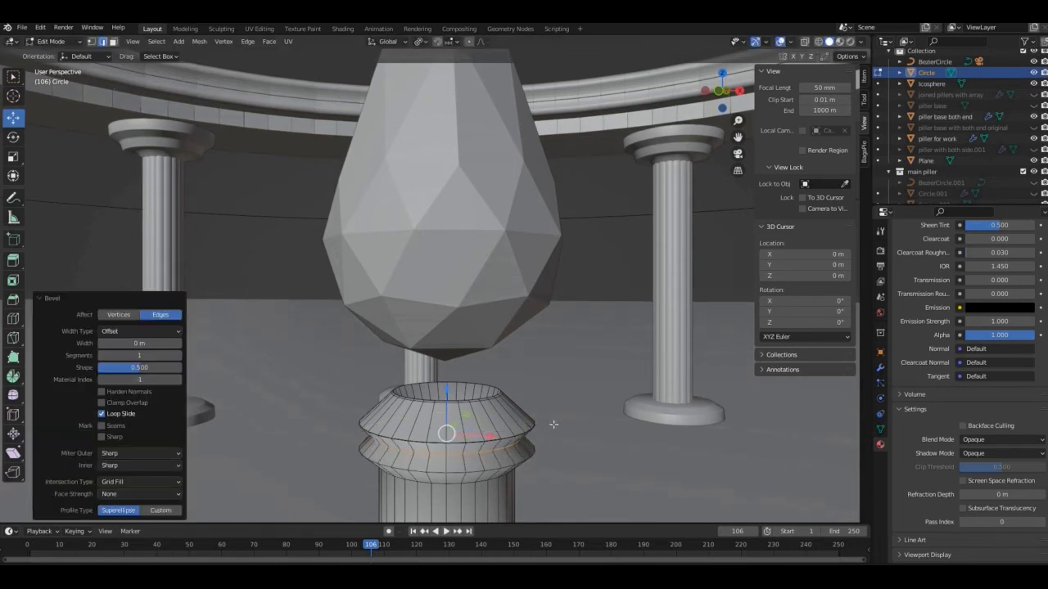
{"action": "right_click", "coordinate": [561, 417]}
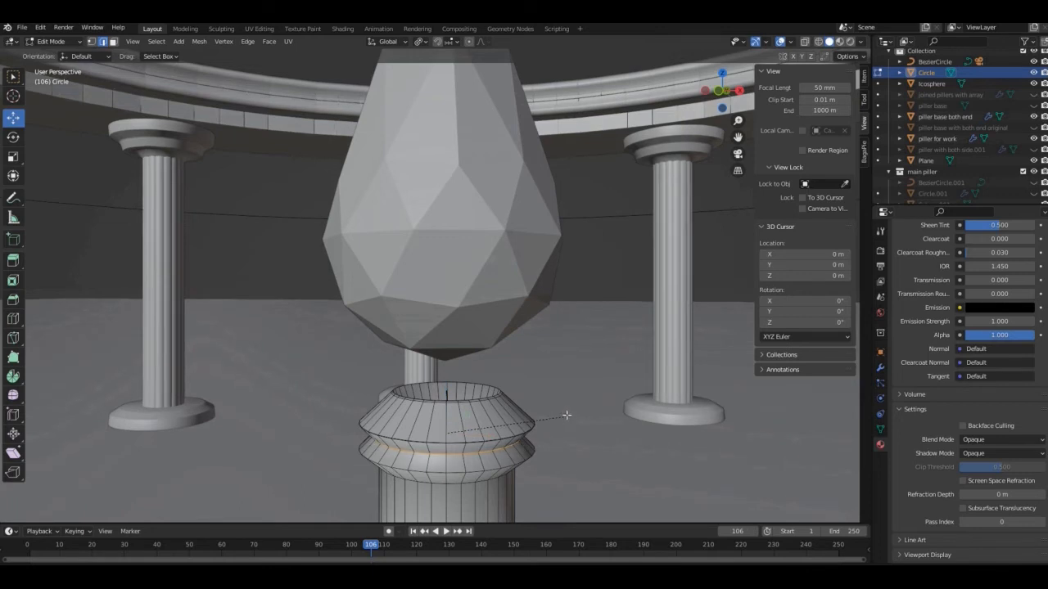
{"action": "left_click", "coordinate": [578, 409]}
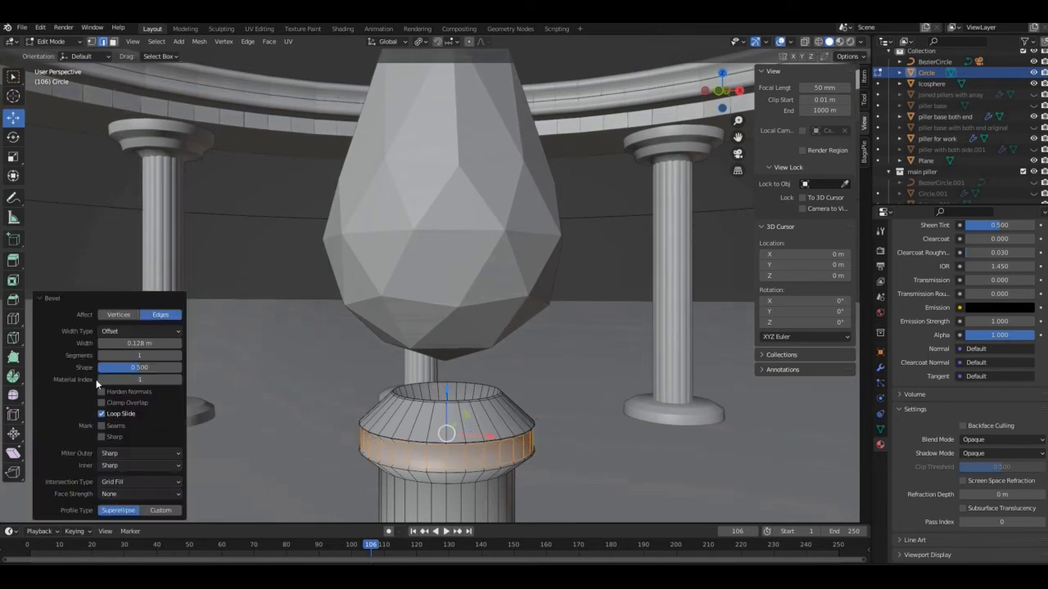
{"action": "mouse_move", "coordinate": [139, 355]}
{"action": "left_mouse_down"}
{"action": "mouse_move", "coordinate": [176, 355]}
{"action": "mouse_move", "coordinate": [147, 355]}
{"action": "left_mouse_up"}
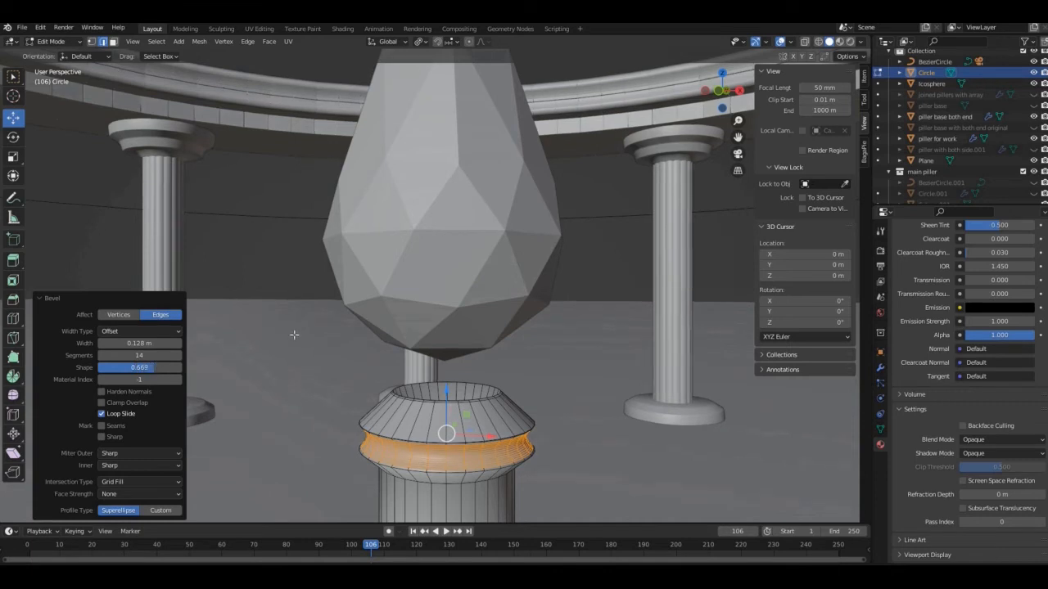
- Scale the bevelled groove to about 0.407 along Z in front view
{"action": "key", "text": "KP_1"}
{"action": "key", "text": "Tab"}
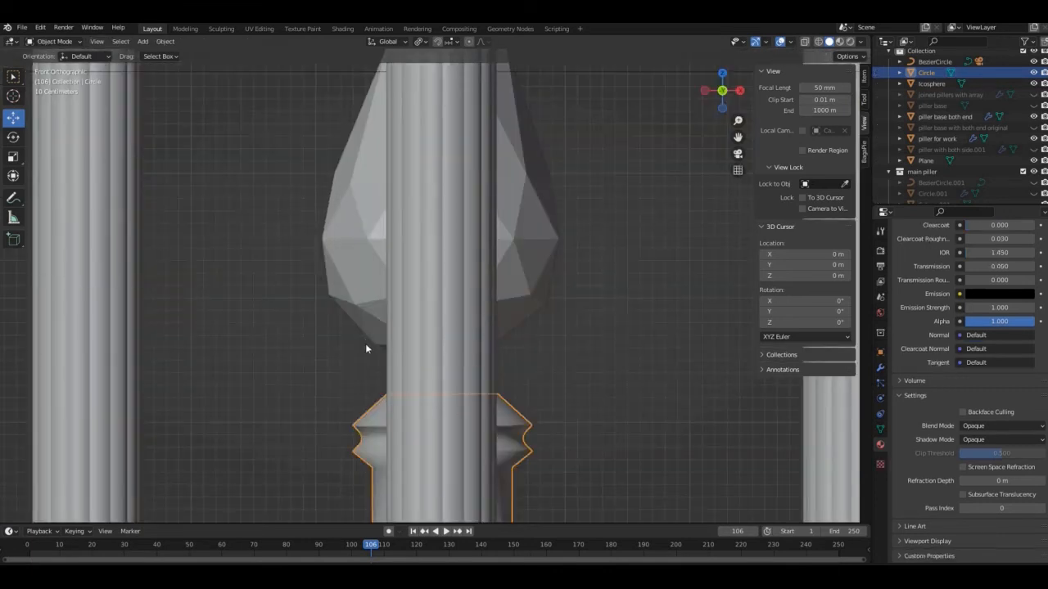
{"action": "key", "text": "Tab"}
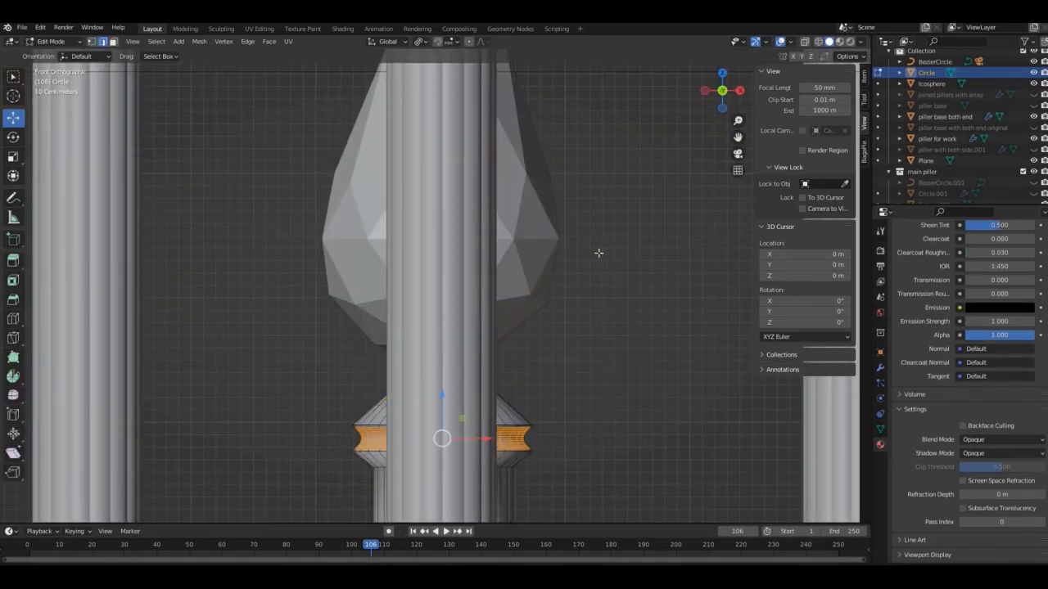
{"action": "key", "text": "s"}
{"action": "key", "text": "z"}
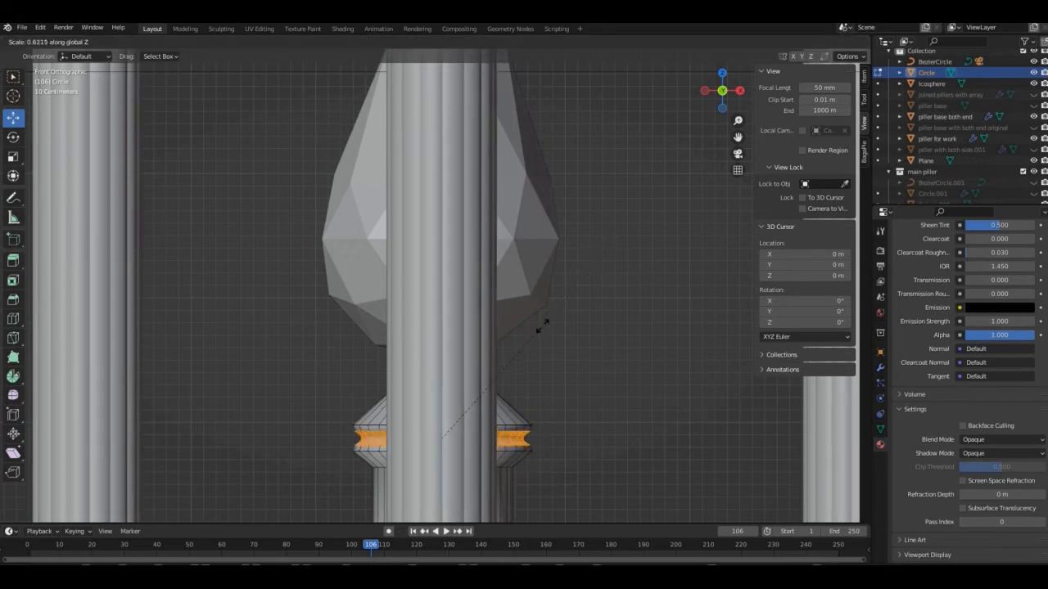
{"action": "left_click", "coordinate": [512, 367]}
- Assign the emission material to the capital's groove faces and return to Object Mode
{"action": "scroll", "coordinate": [985, 236], "scroll_direction": "up", "scroll_amount": 10}
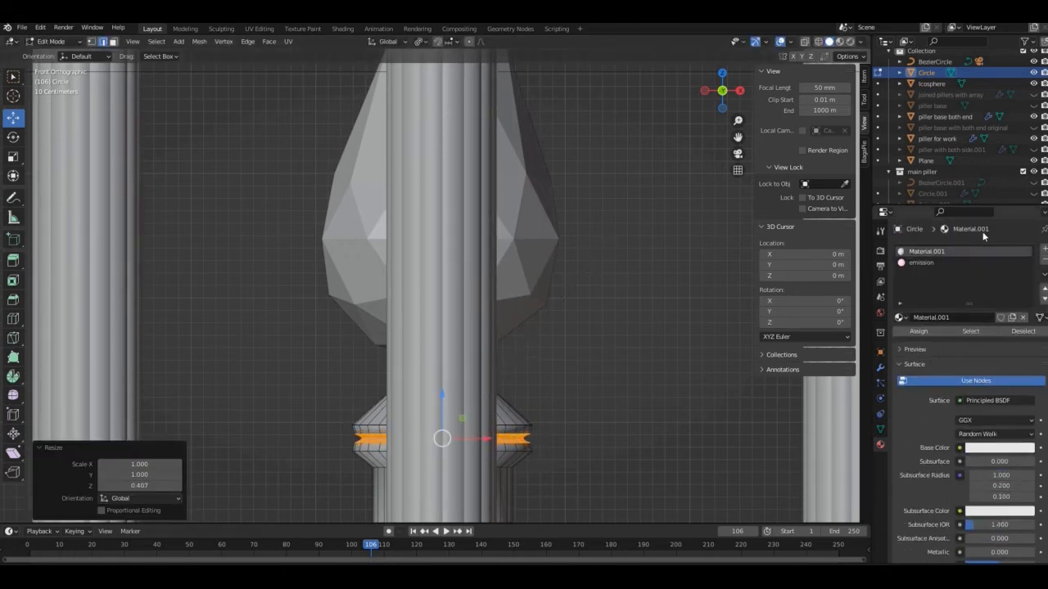
{"action": "left_click", "coordinate": [928, 263]}
{"action": "left_click", "coordinate": [921, 330]}
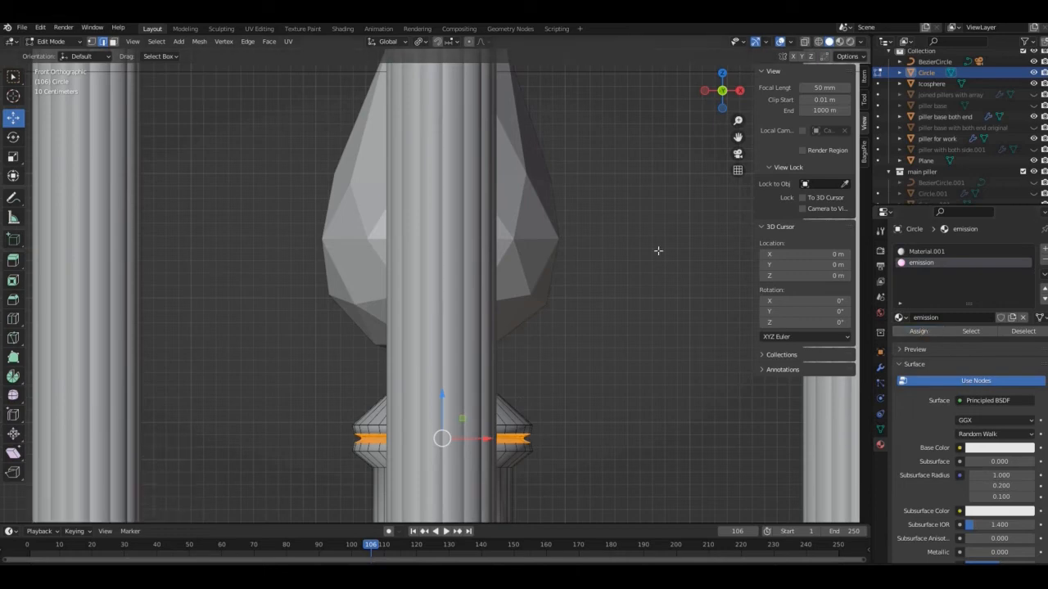
{"action": "key", "text": "Tab"}
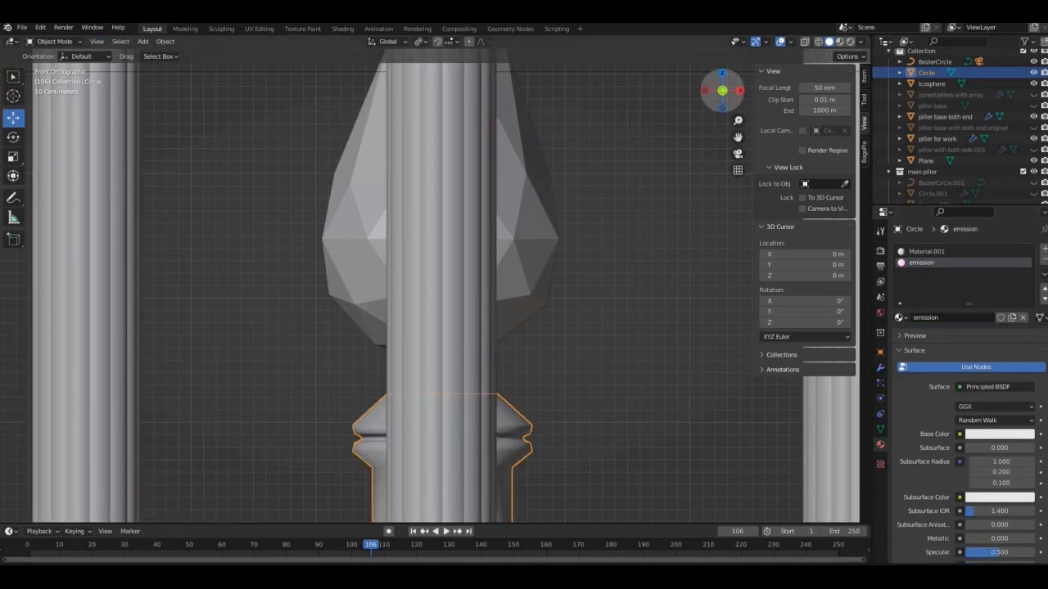
- Add edge loops on the capital's lower taper and close to the top end of the pedestal's shaft
{"action": "left_click_drag", "start_coordinate": [723, 94], "coordinate": [709, 204]}
{"action": "left_click_drag", "start_coordinate": [738, 136], "coordinate": [737, 25]}
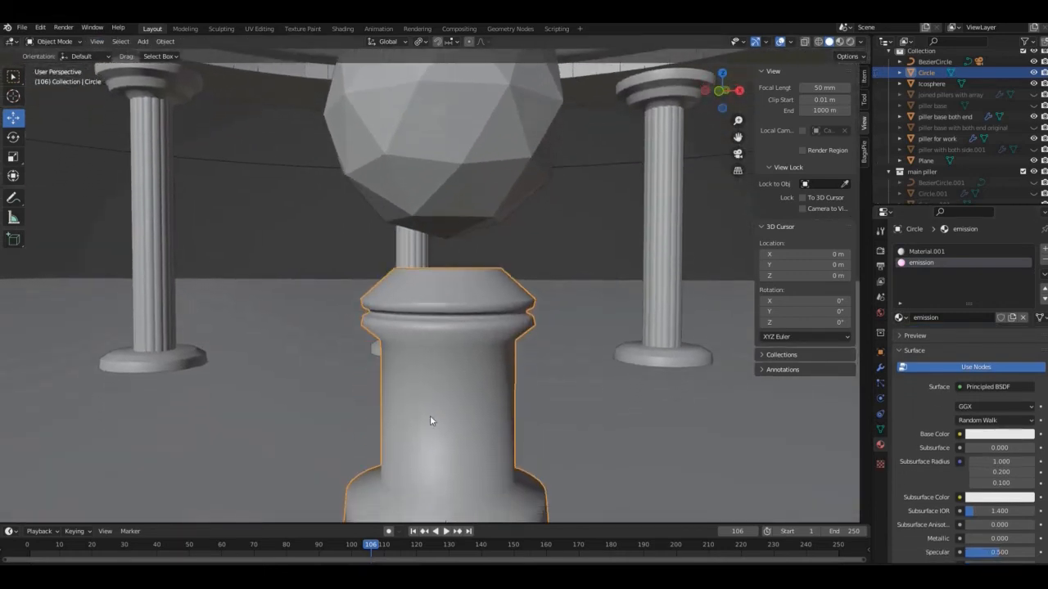
{"action": "key", "text": "Tab"}
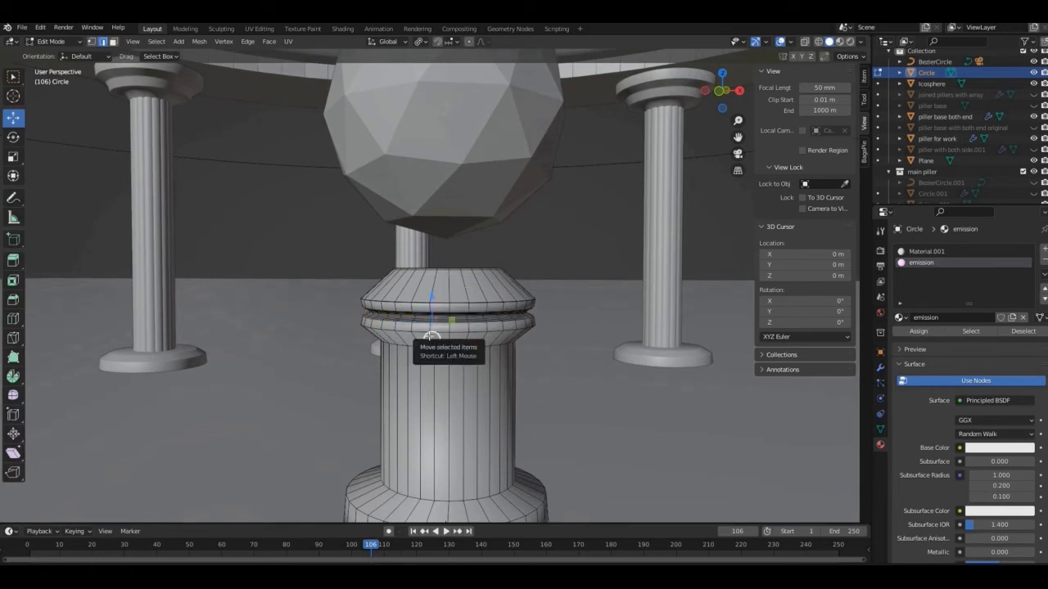
{"action": "key", "text": "g"}
{"action": "key", "text": "g"}
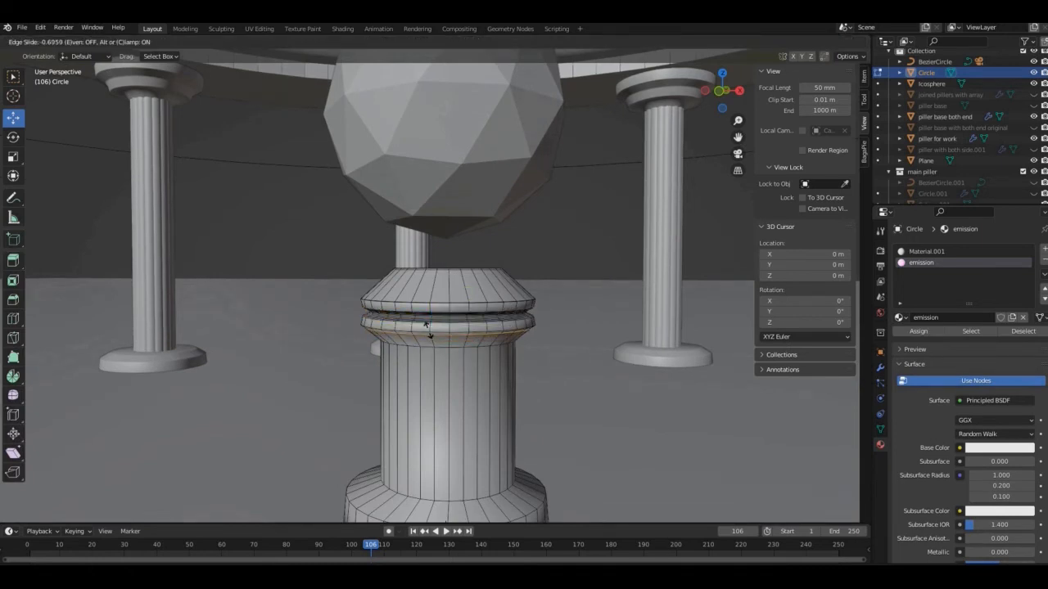
{"action": "left_click", "coordinate": [426, 328]}
{"action": "left_click", "coordinate": [433, 367]}
{"action": "key", "text": "g"}
{"action": "key", "text": "g"}
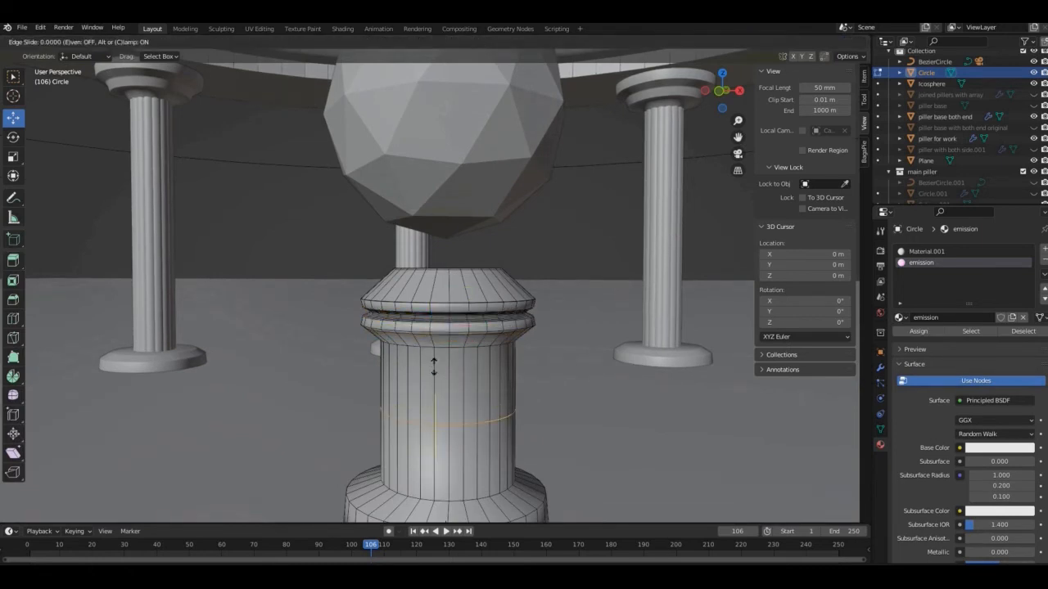
{"action": "left_click", "coordinate": [427, 290]}
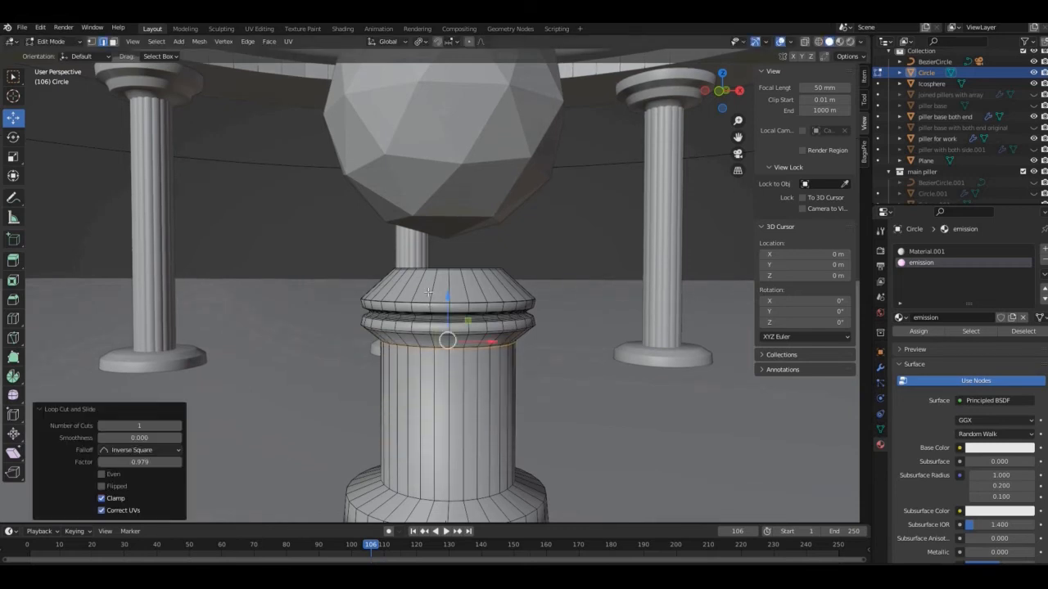
- Add edge loops close to the shaft's bottom end and on the sloped shoulder of the pedestal's base
{"action": "left_click", "coordinate": [440, 360]}
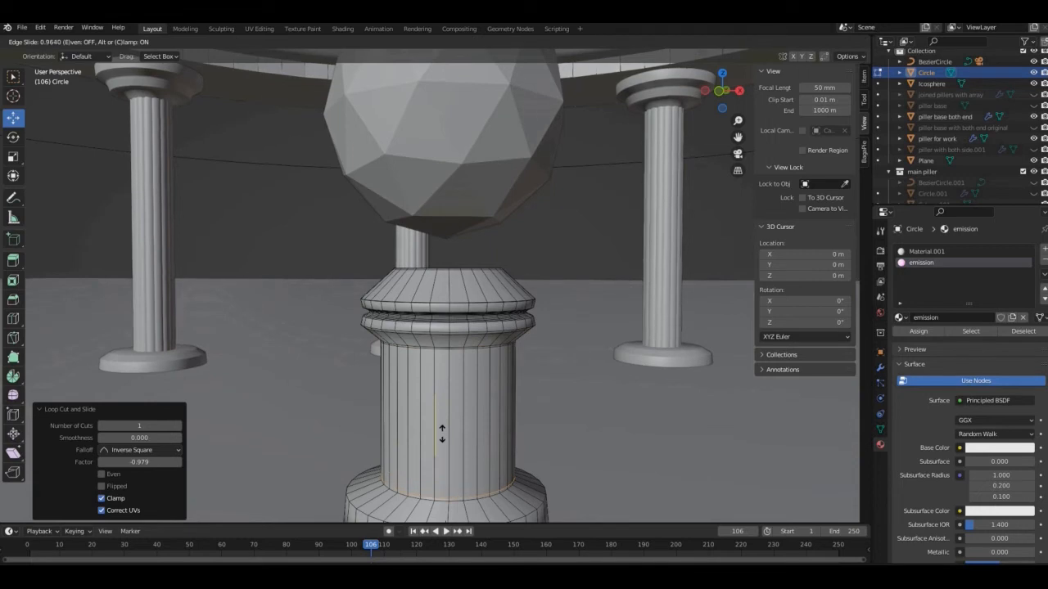
{"action": "left_click", "coordinate": [408, 460]}
{"action": "key", "text": "ctrl+r"}
{"action": "left_click", "coordinate": [381, 500]}
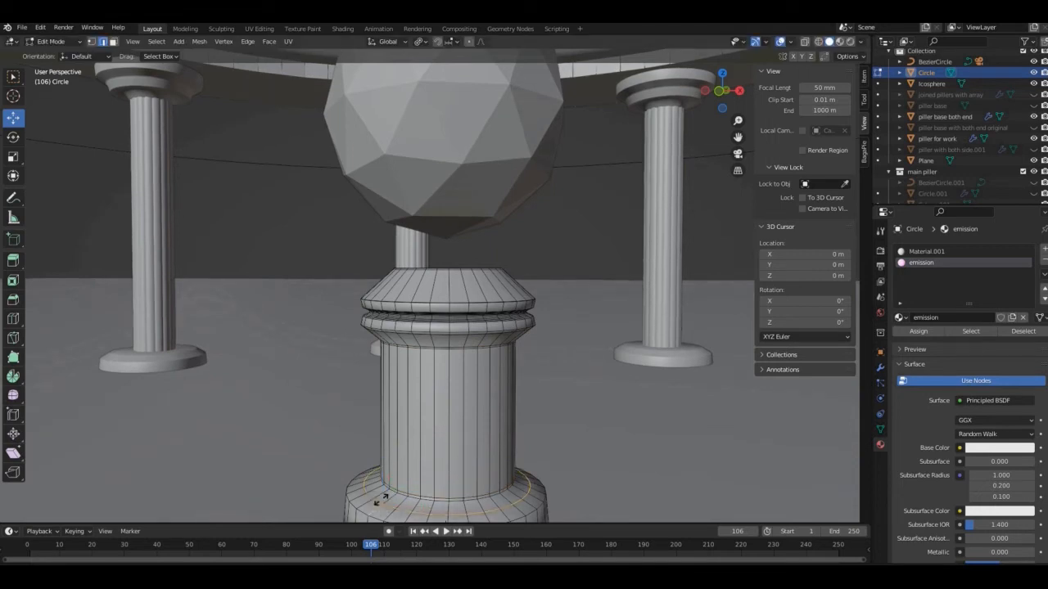
{"action": "left_click", "coordinate": [367, 512]}
- Add two supporting edge loops to the base's vertical band, one towards its lower edge and one close to its upper edge
{"action": "left_click_drag", "start_coordinate": [737, 137], "coordinate": [737, 3]}
{"action": "left_click", "coordinate": [420, 383]}
{"action": "key", "text": "ctrl+r"}
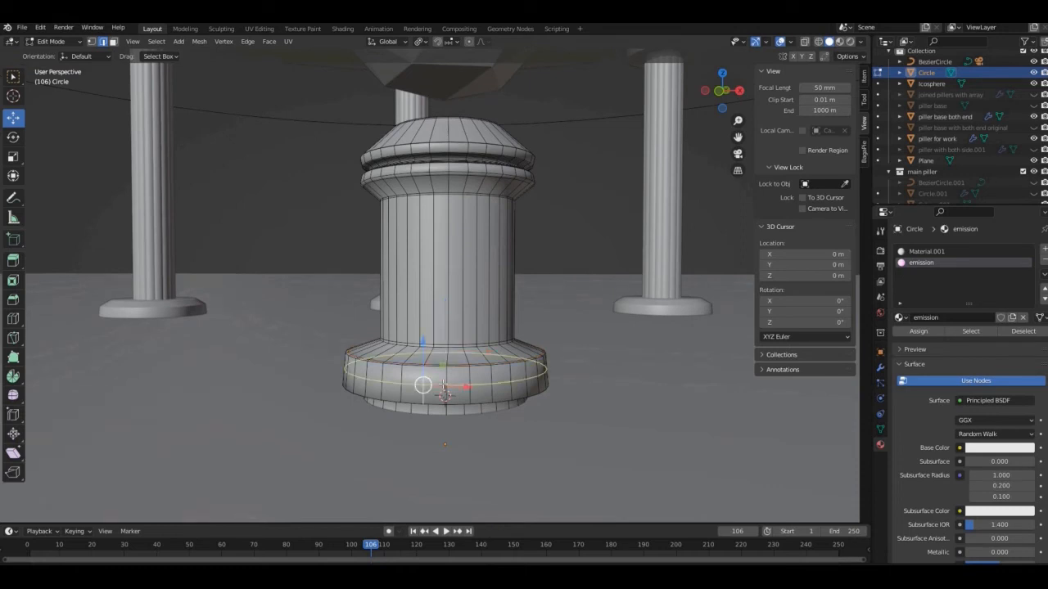
{"action": "left_click", "coordinate": [444, 385]}
{"action": "left_click", "coordinate": [442, 396]}
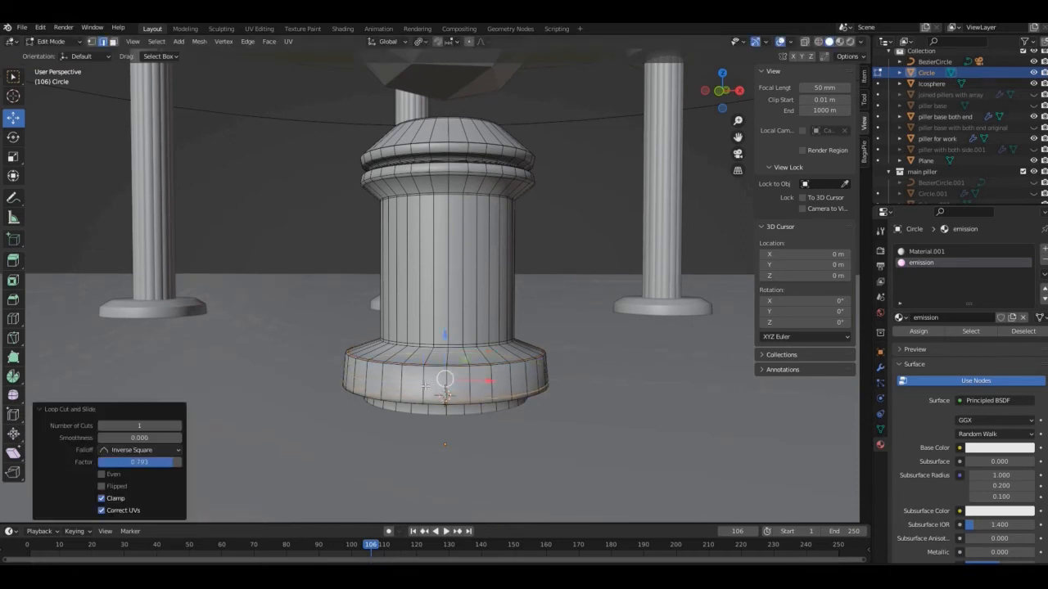
{"action": "key", "text": "ctrl+r"}
{"action": "left_click", "coordinate": [426, 385]}
{"action": "left_click", "coordinate": [426, 371]}
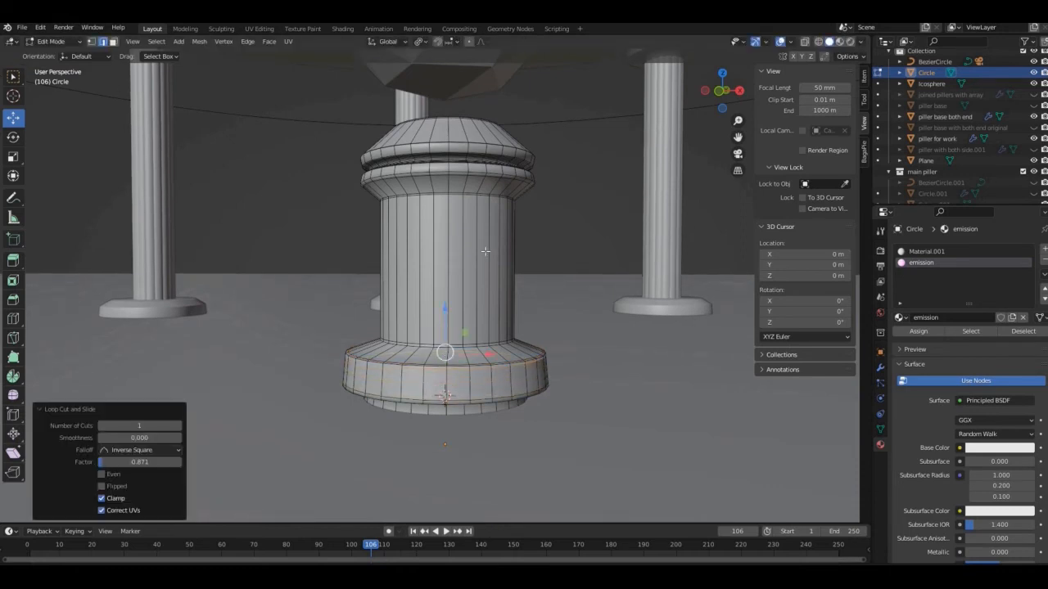
- Raise the whole pedestal along Z in front view to bring its sunken base up towards the floor level
{"action": "key", "text": "Tab"}
{"action": "key", "text": "KP_1"}
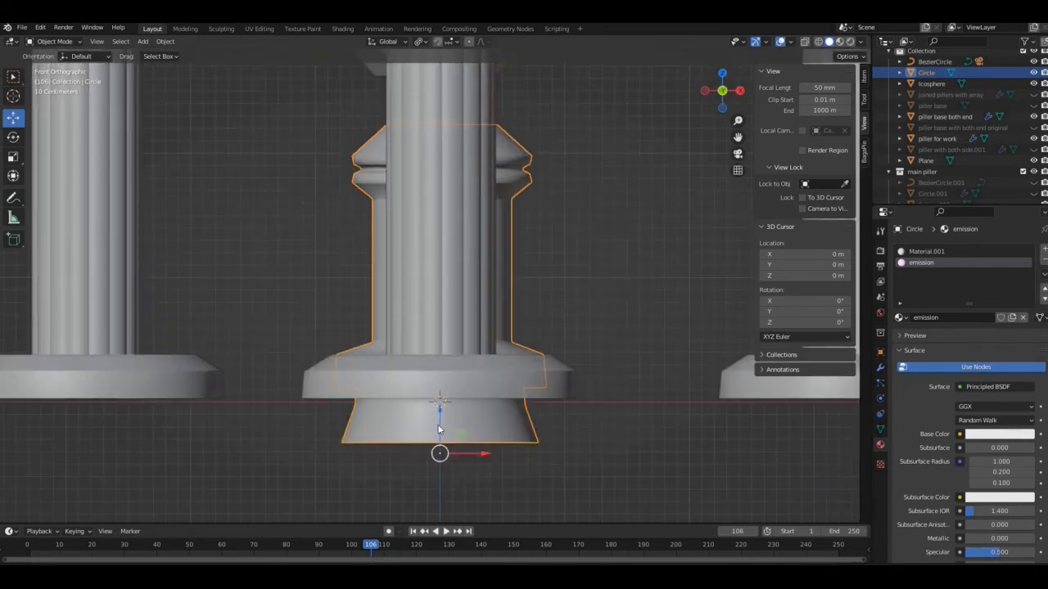
{"action": "left_click_drag", "start_coordinate": [442, 402], "coordinate": [440, 378]}
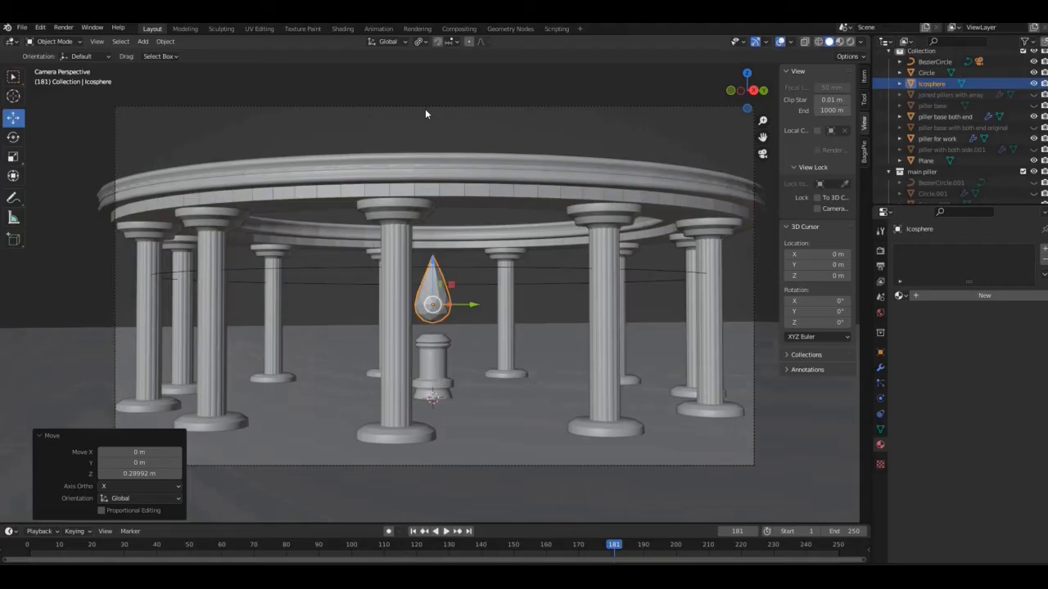
- Add a cylinder at the centre, flatten it along Z to about 0.315, and enlarge it about 14.5 times around the colonnade
{"action": "key", "text": "shift+a"}
{"action": "mouse_move", "coordinate": [425, 108]}
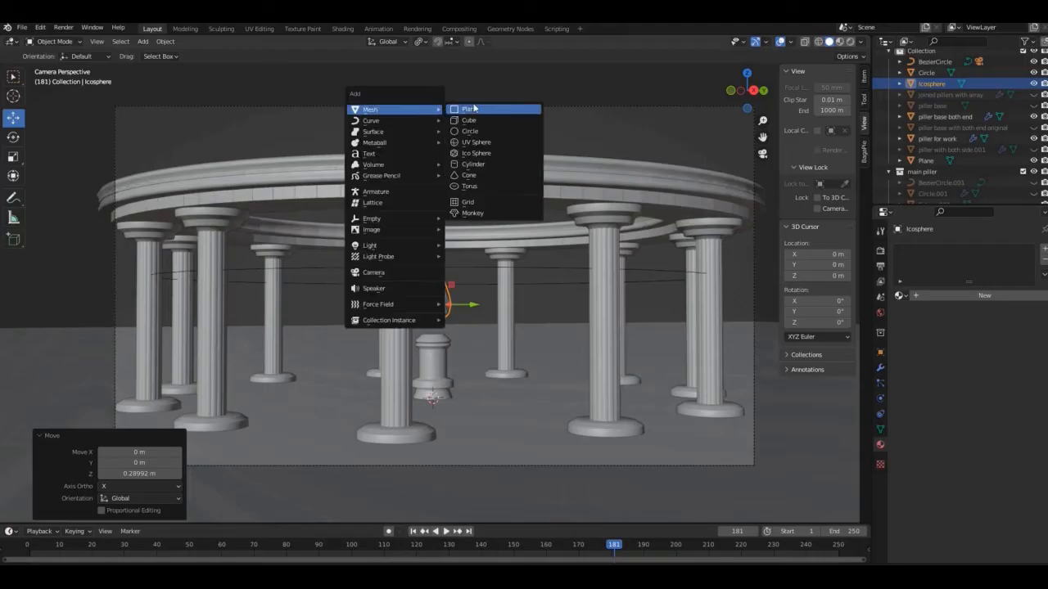
{"action": "left_click", "coordinate": [468, 164]}
{"action": "key", "text": "s"}
{"action": "key", "text": "z"}
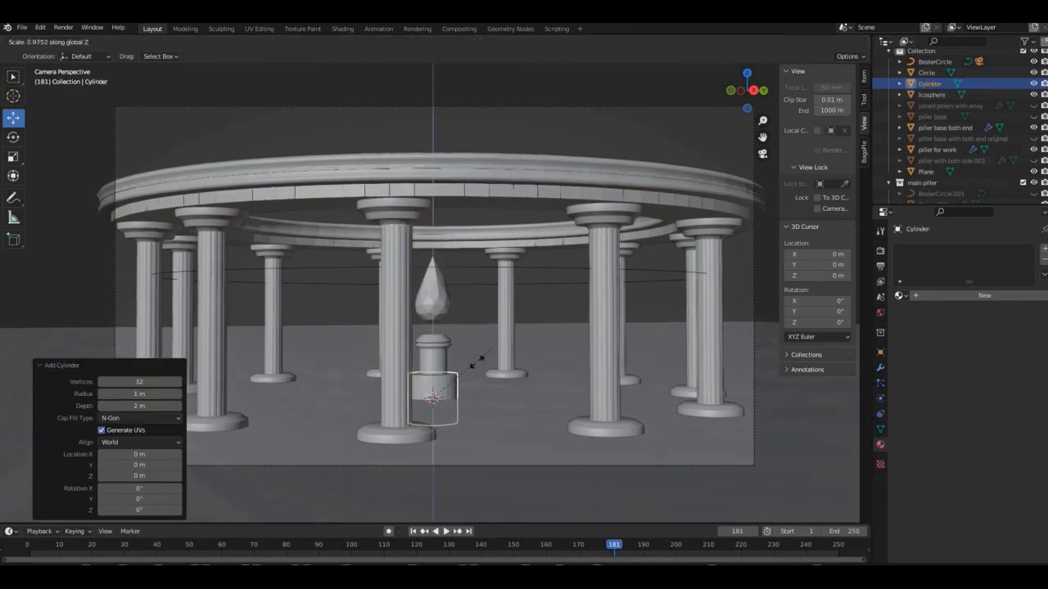
{"action": "left_click", "coordinate": [449, 380]}
{"action": "key", "text": "s"}
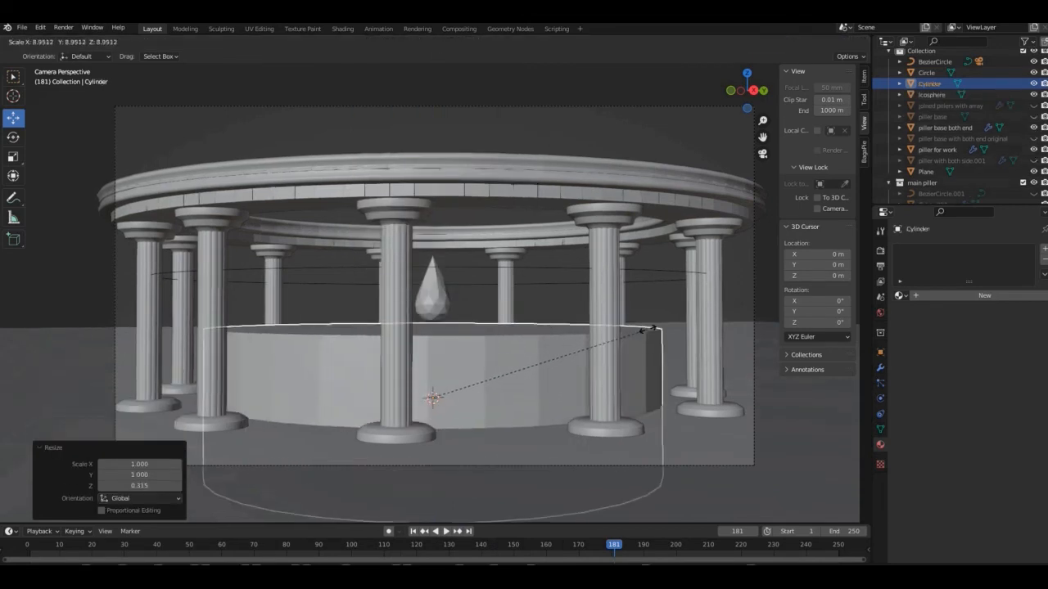
{"action": "left_click", "coordinate": [779, 283]}
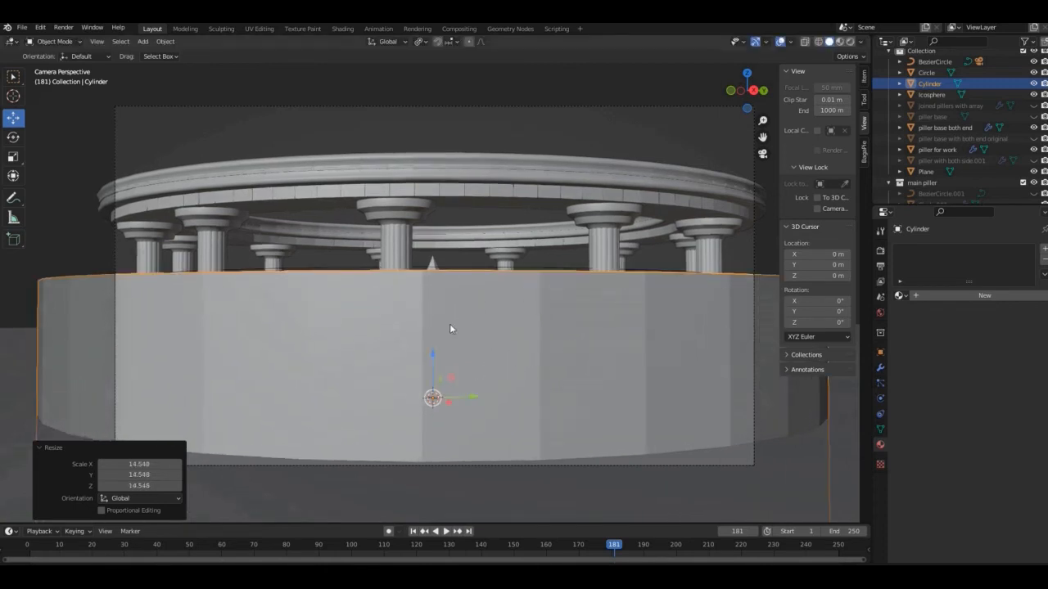
- Raise the large cylinder about 4.45 m along Z so that it encloses the colonnade above the floor
{"action": "key", "text": "g"}
{"action": "key", "text": "z"}
{"action": "left_click", "coordinate": [429, 227]}
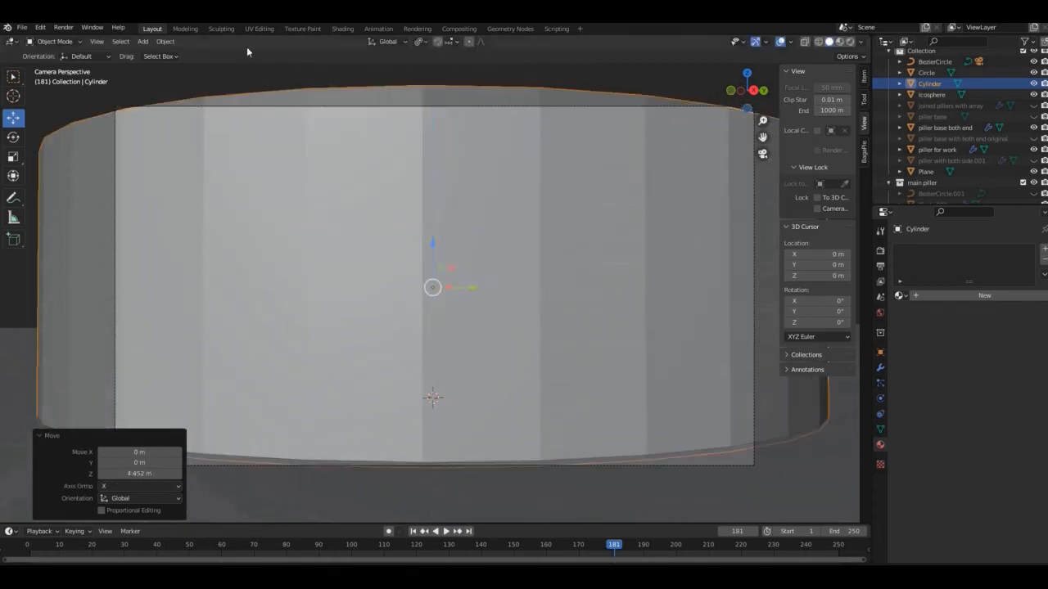
- Switch to the Shading workspace and rename the cylinder as smoke
{"action": "left_click", "coordinate": [341, 28]}
{"action": "double_click", "coordinate": [930, 83]}
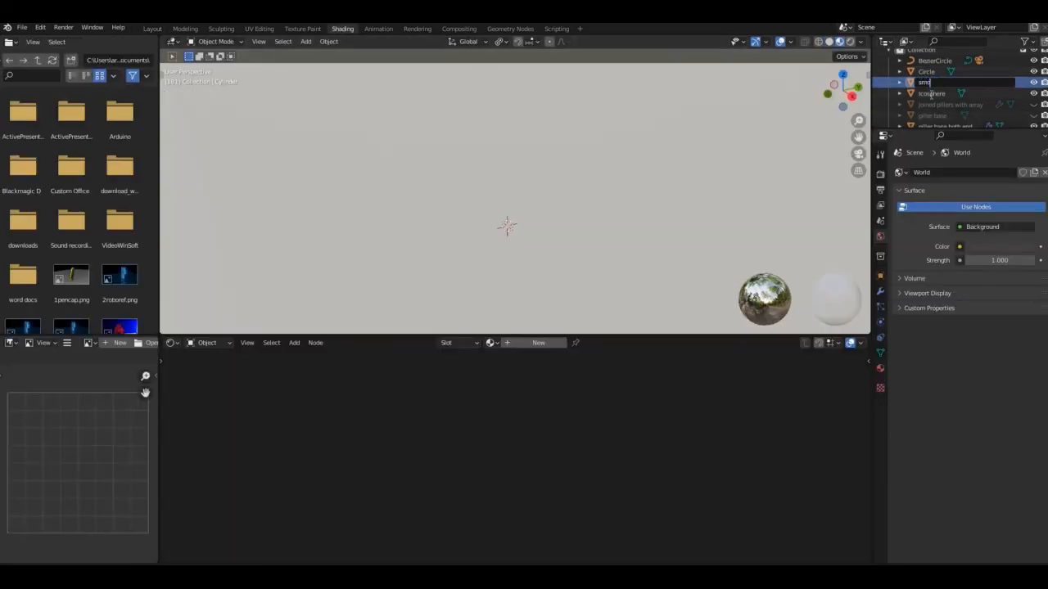
{"action": "type", "text": "smoke"}
{"action": "key", "text": "Return"}
- Create a new material for the smoke cylinder, replacing its default shader with a Principled Volume connected to the output's Volume
{"action": "left_click", "coordinate": [538, 342]}
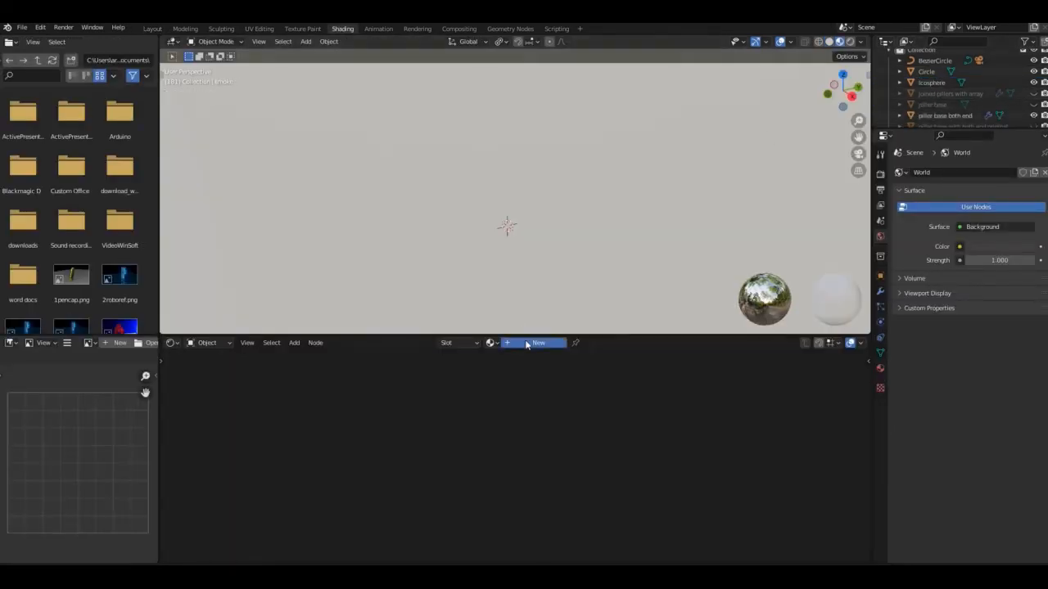
{"action": "key", "text": "x"}
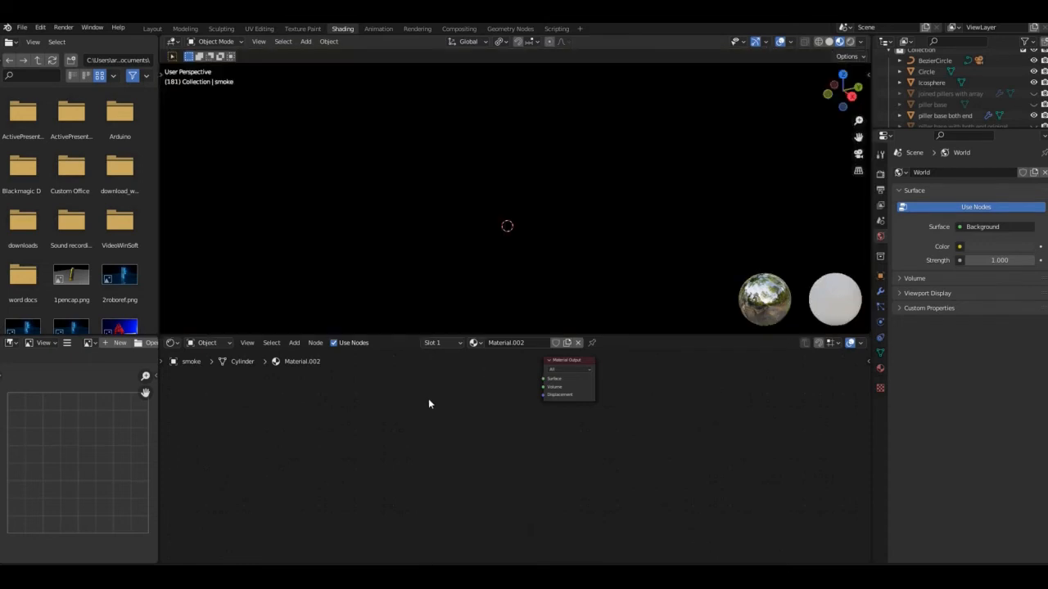
{"action": "key", "text": "shift+a"}
{"action": "type", "text": "princ"}
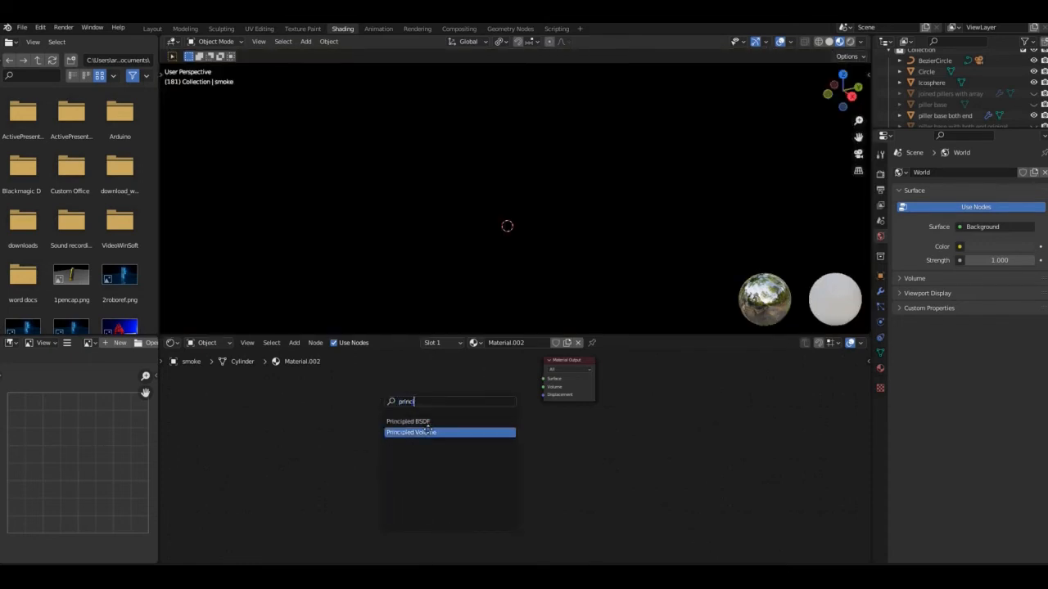
{"action": "left_click", "coordinate": [426, 432]}
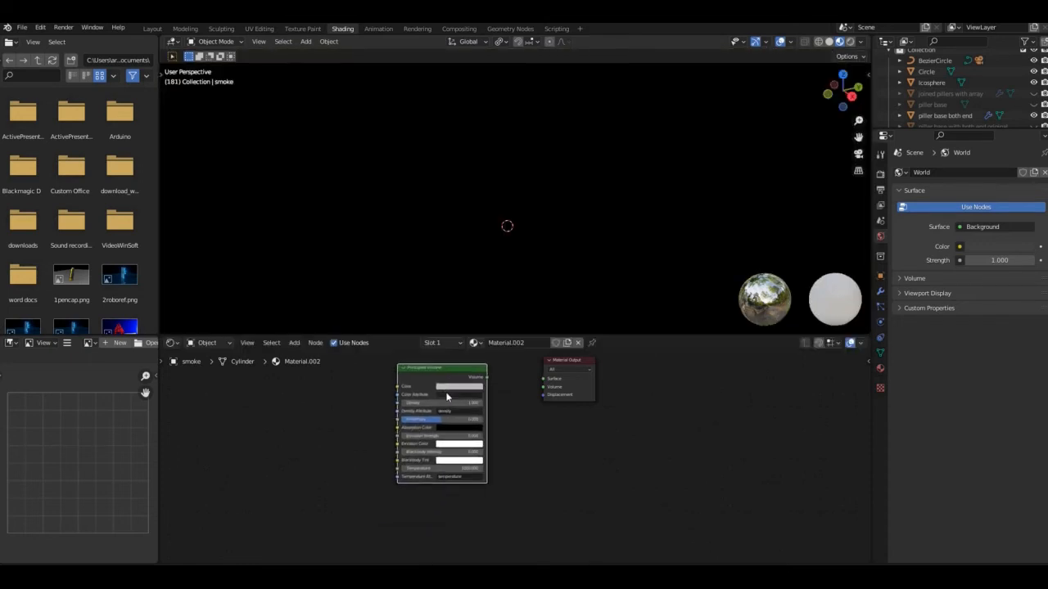
{"action": "left_click_drag", "start_coordinate": [535, 391], "coordinate": [543, 389]}
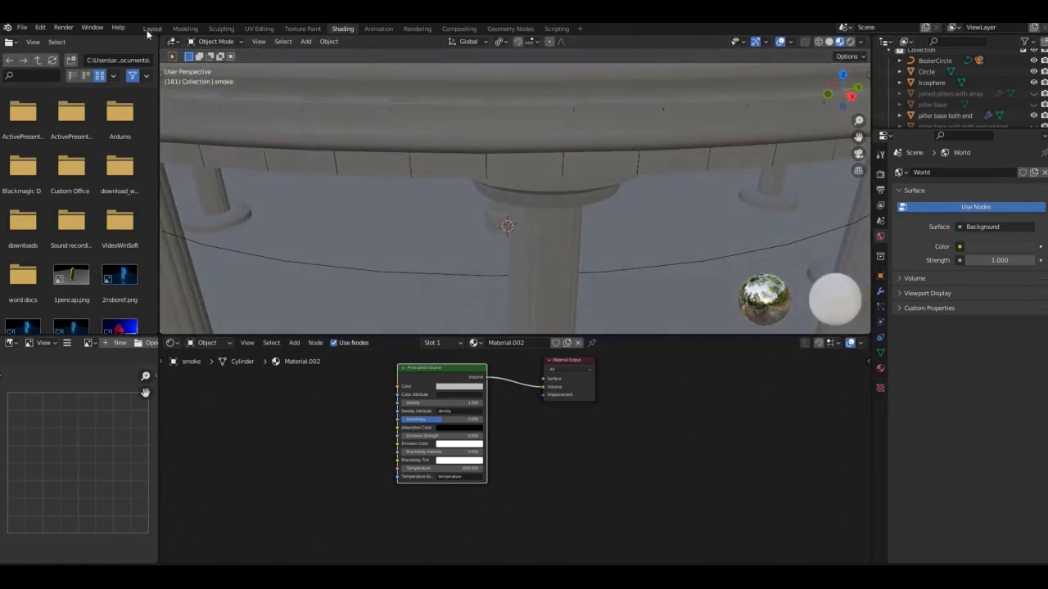
- Return to the Layout workspace in material preview and set the smoke material's volume density to 0.5
{"action": "left_click", "coordinate": [152, 28]}
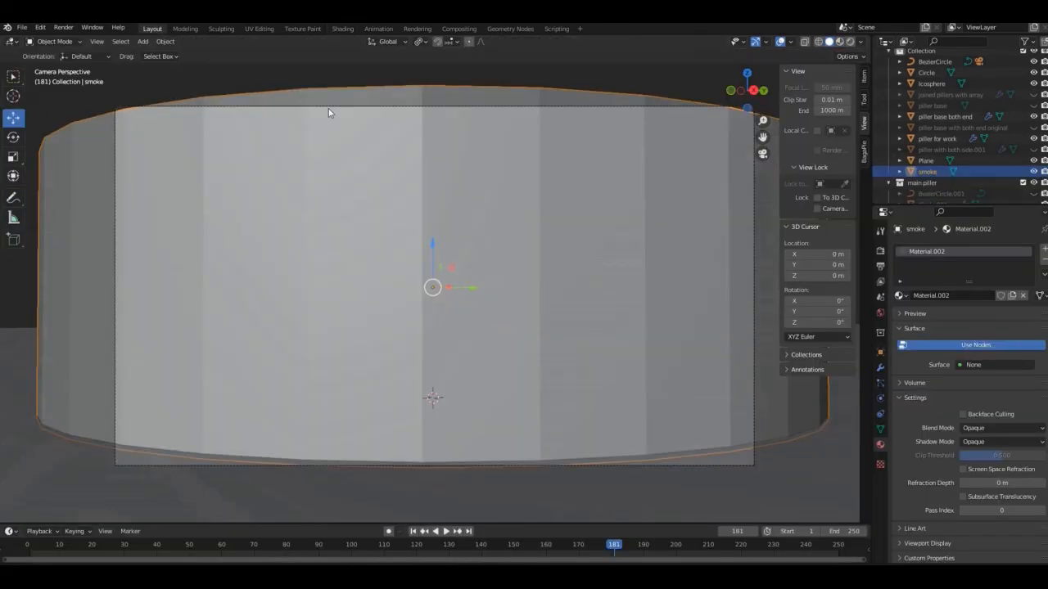
{"action": "left_click", "coordinate": [841, 43]}
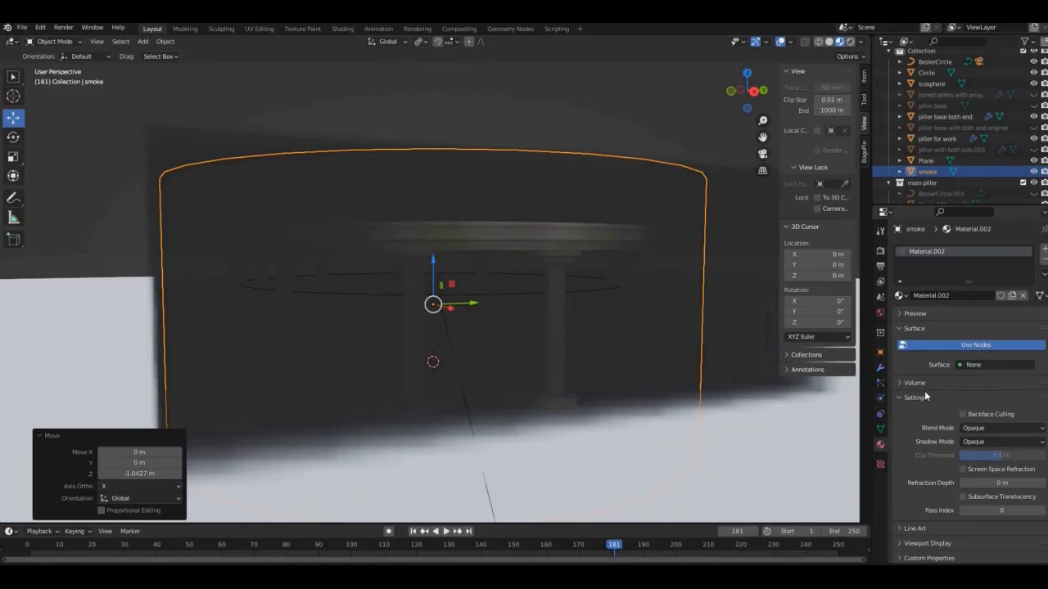
{"action": "left_click", "coordinate": [908, 383]}
{"action": "left_click", "coordinate": [968, 447]}
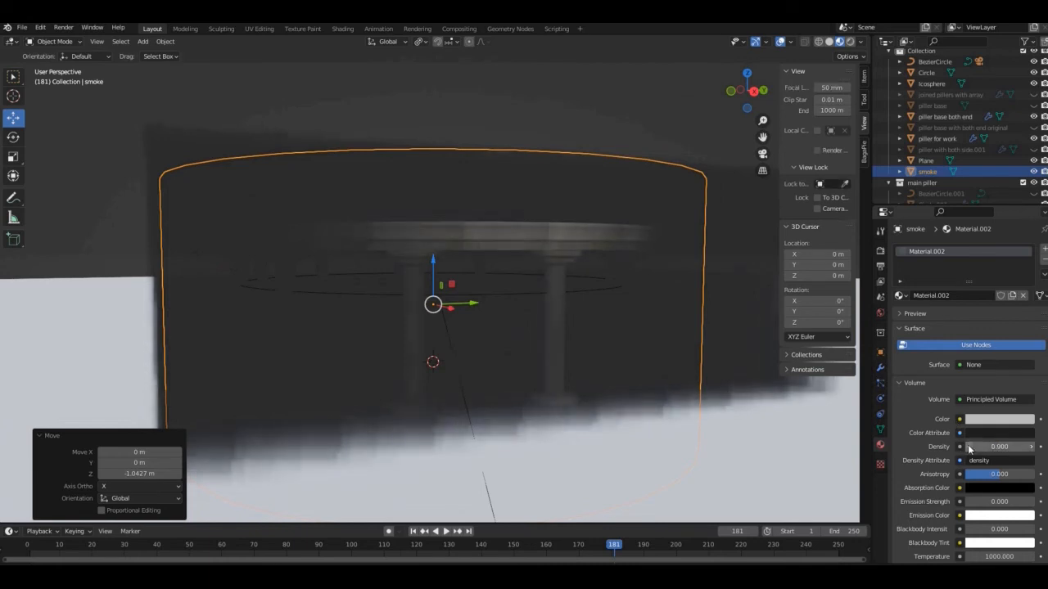
{"action": "left_click", "coordinate": [968, 447]}
{"action": "left_click", "coordinate": [968, 447]}
{"action": "left_click", "coordinate": [968, 446]}
{"action": "left_click", "coordinate": [969, 446]}
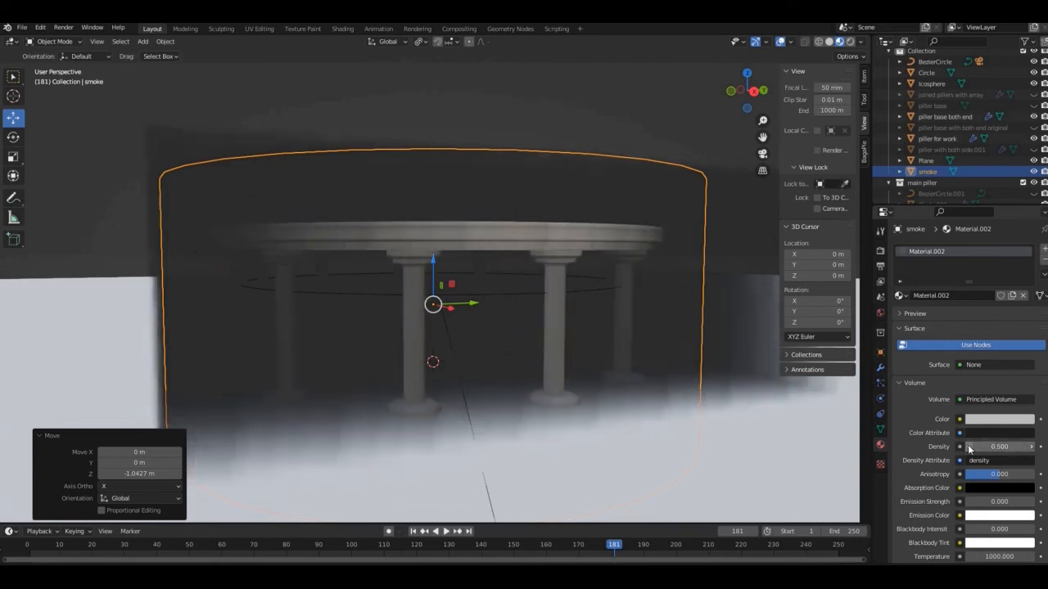
- In rendered view, add a spot light about 13.35 m above the centre and set its power to 1000 W
{"action": "left_click", "coordinate": [850, 42]}
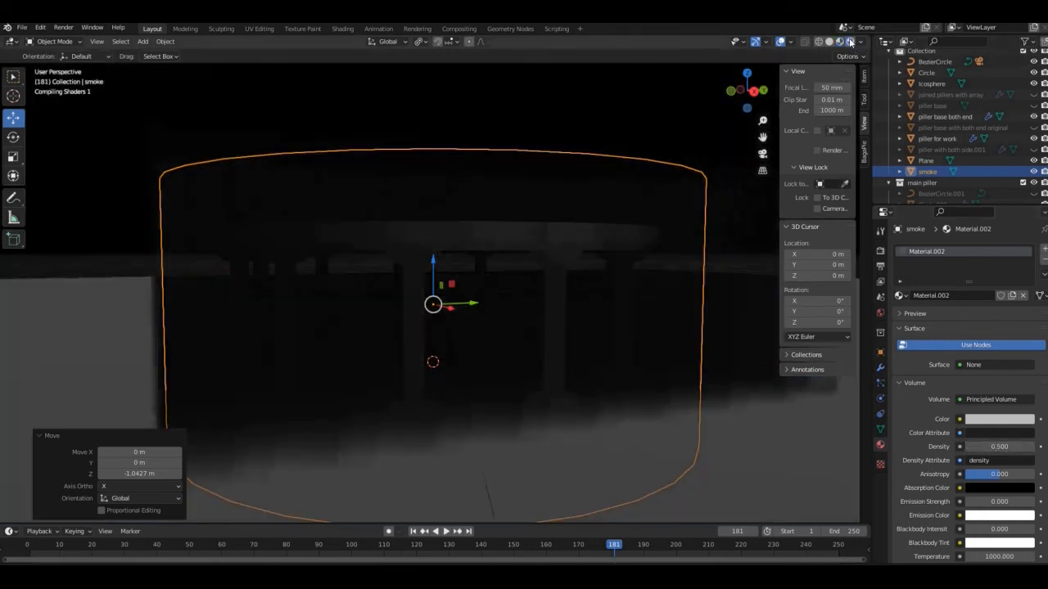
{"action": "key", "text": "shift+a"}
{"action": "mouse_move", "coordinate": [579, 271]}
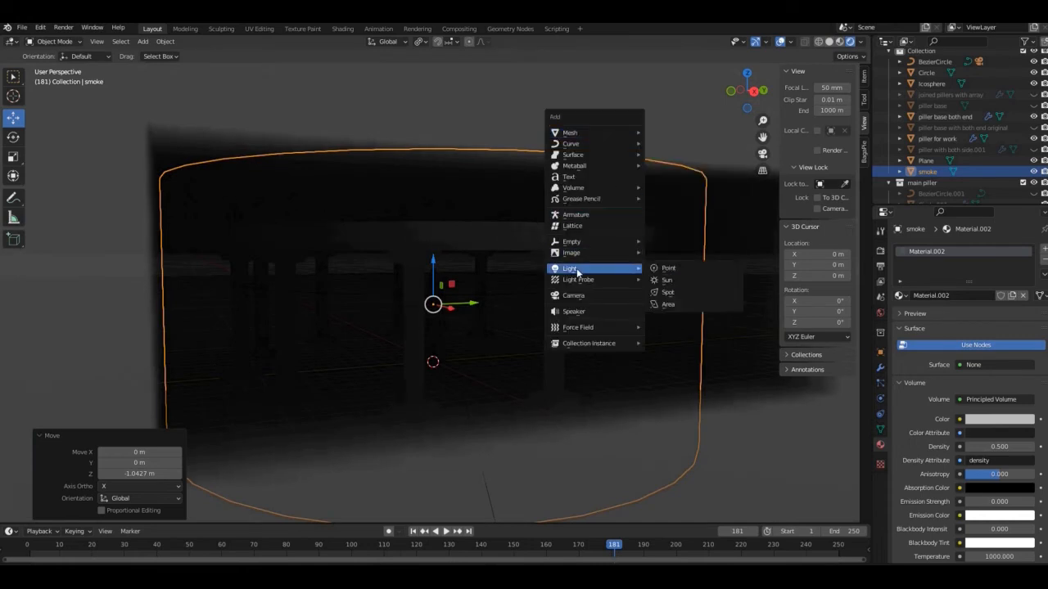
{"action": "left_click", "coordinate": [668, 293]}
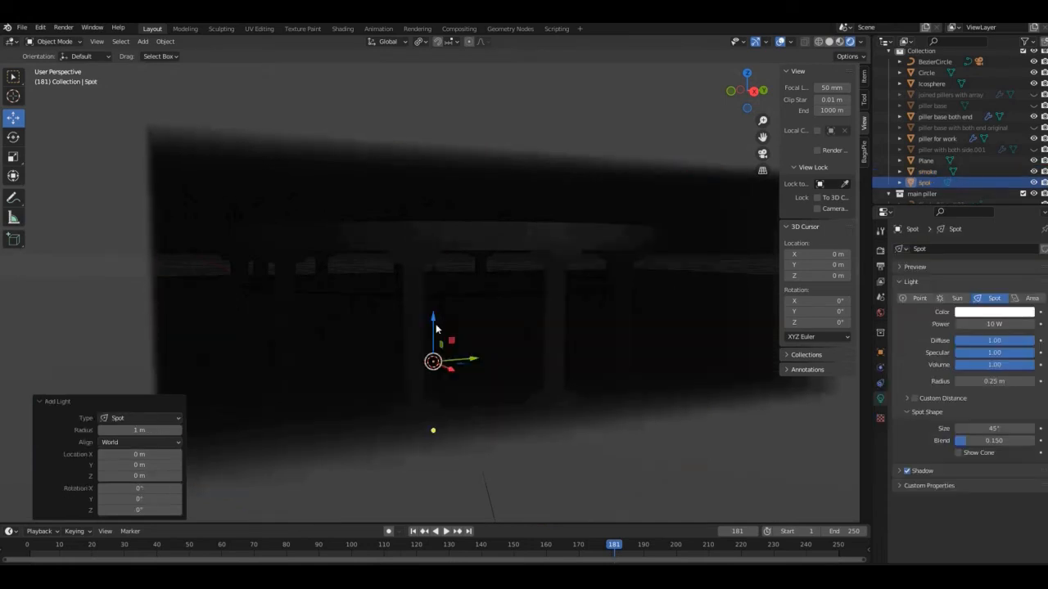
{"action": "key", "text": "g"}
{"action": "key", "text": "z"}
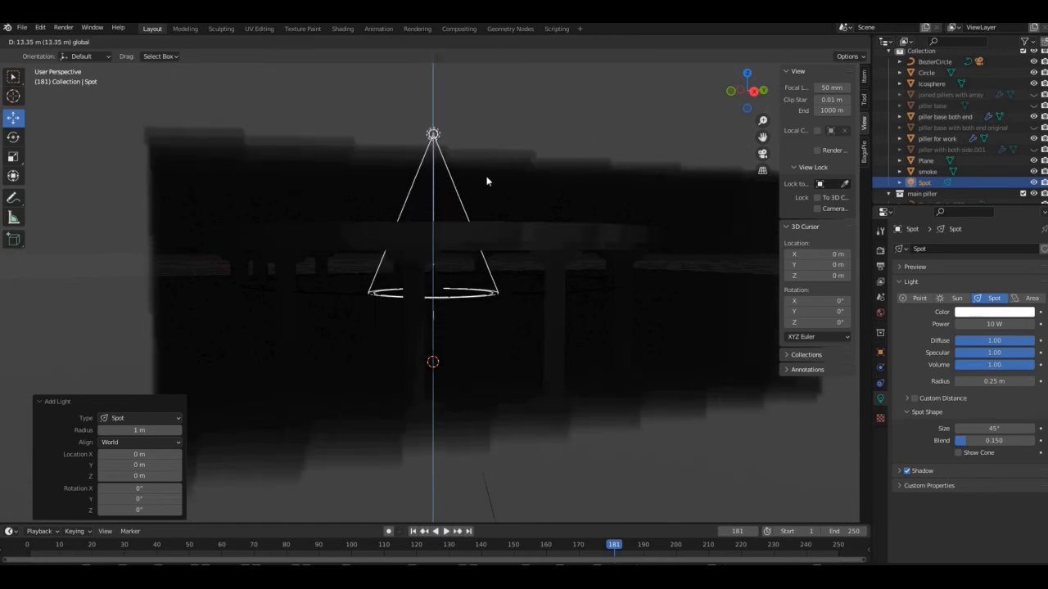
{"action": "left_click", "coordinate": [486, 180]}
{"action": "left_click", "coordinate": [982, 324]}
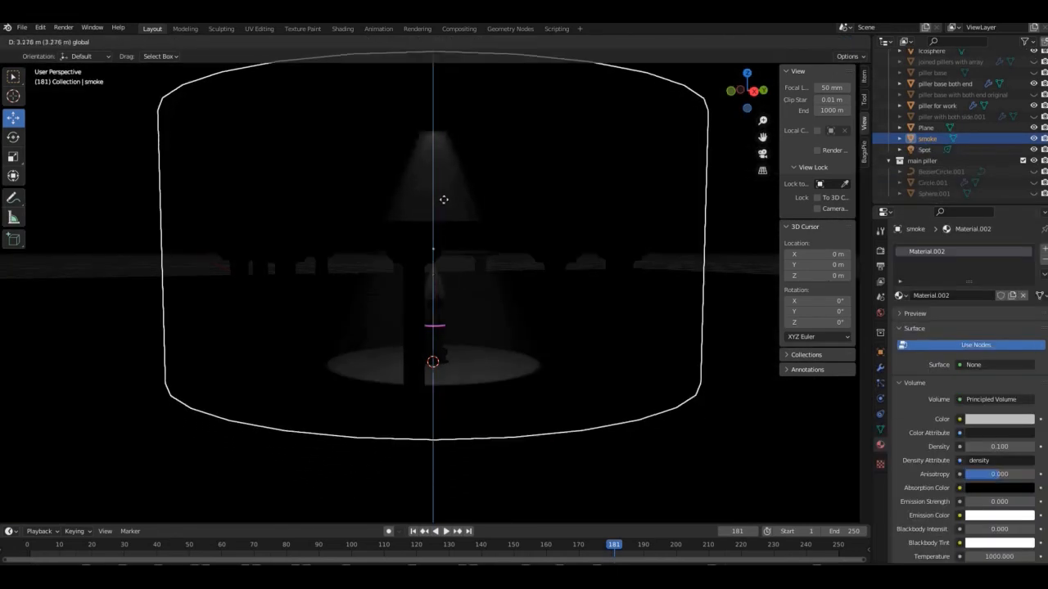
- Set the smoke density to 0.1 and adjust the smoke cylinder's height, up about 3.86 m and back down about 3.11 m
{"action": "left_click", "coordinate": [444, 200]}
{"action": "key", "text": "KP_0"}
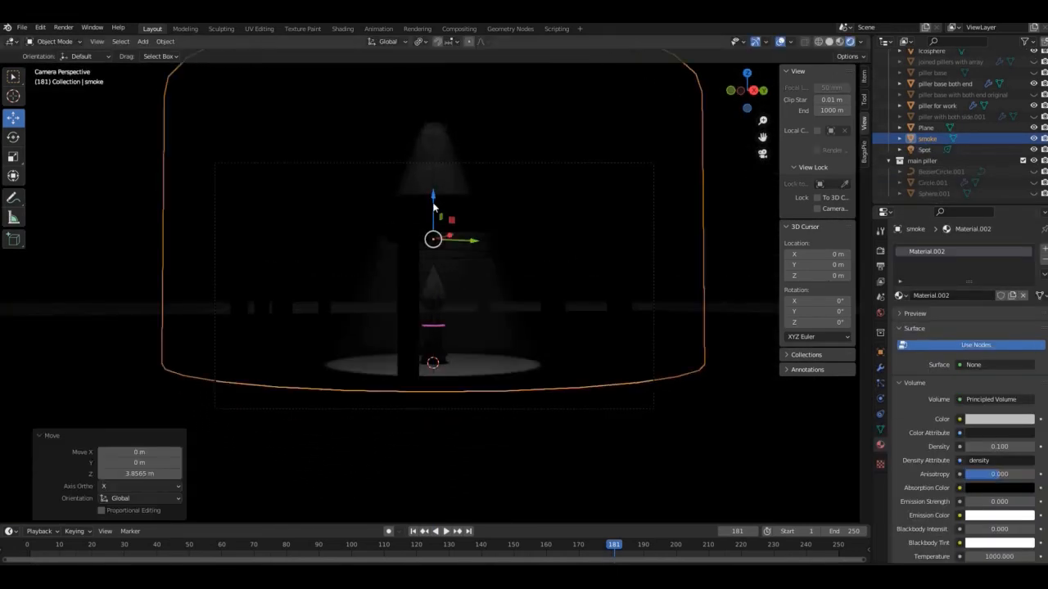
{"action": "key", "text": "g"}
{"action": "key", "text": "z"}
{"action": "left_click", "coordinate": [434, 256]}
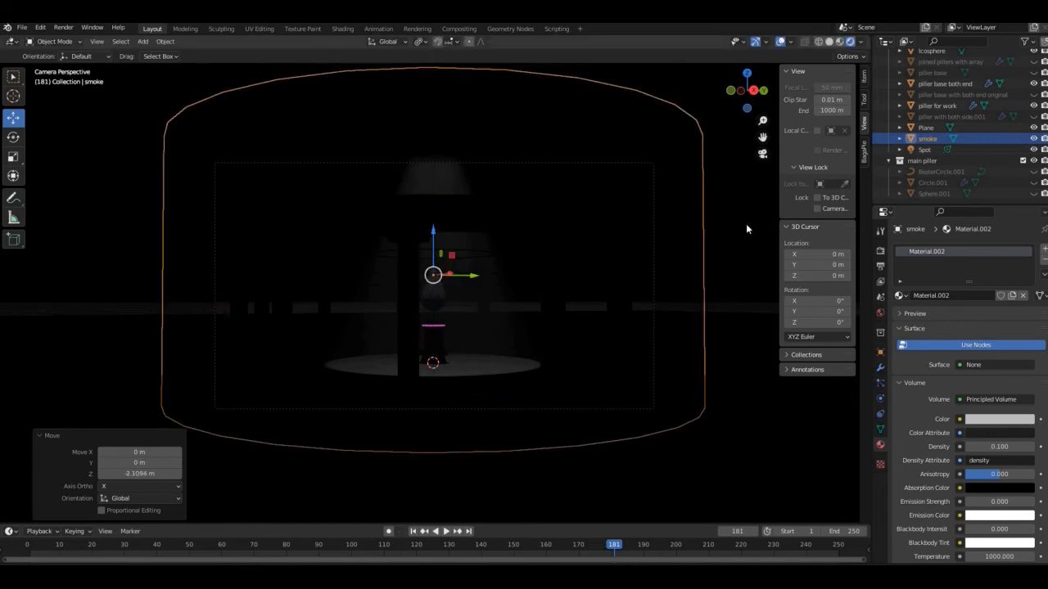
- Lower the spot light about 2.75 m along Z and widen its spot size to 114°
{"action": "left_click", "coordinate": [924, 150]}
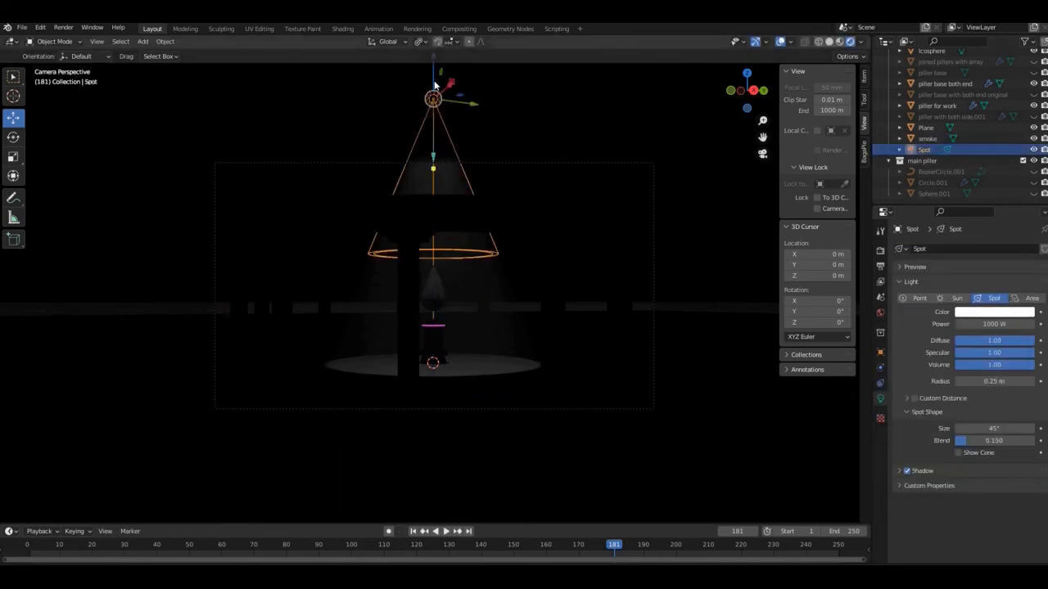
{"action": "key", "text": "g"}
{"action": "key", "text": "z"}
{"action": "left_click", "coordinate": [422, 223]}
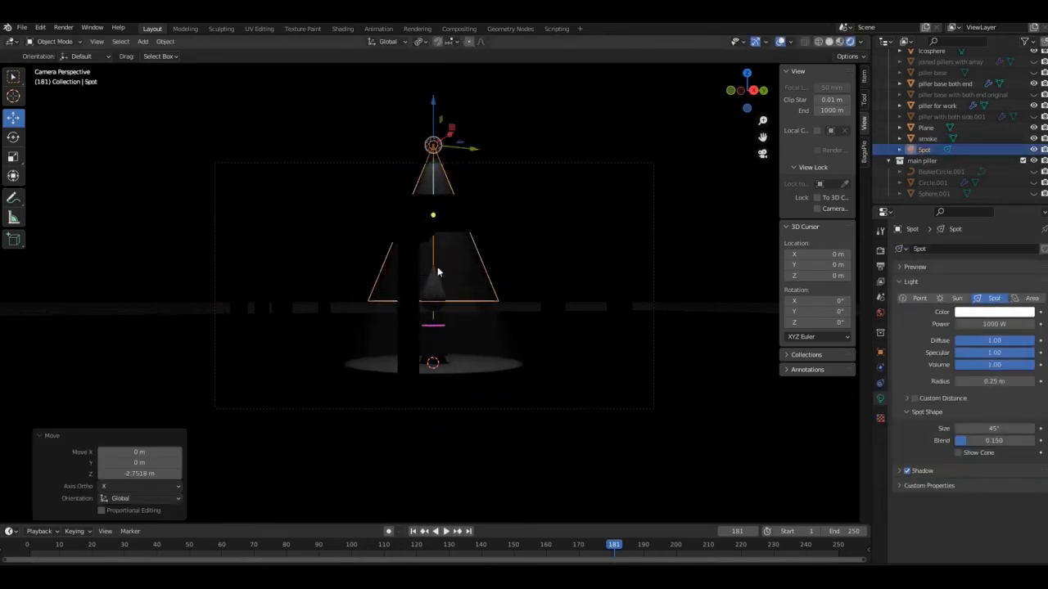
{"action": "left_click_drag", "start_coordinate": [431, 199], "coordinate": [434, 212]}
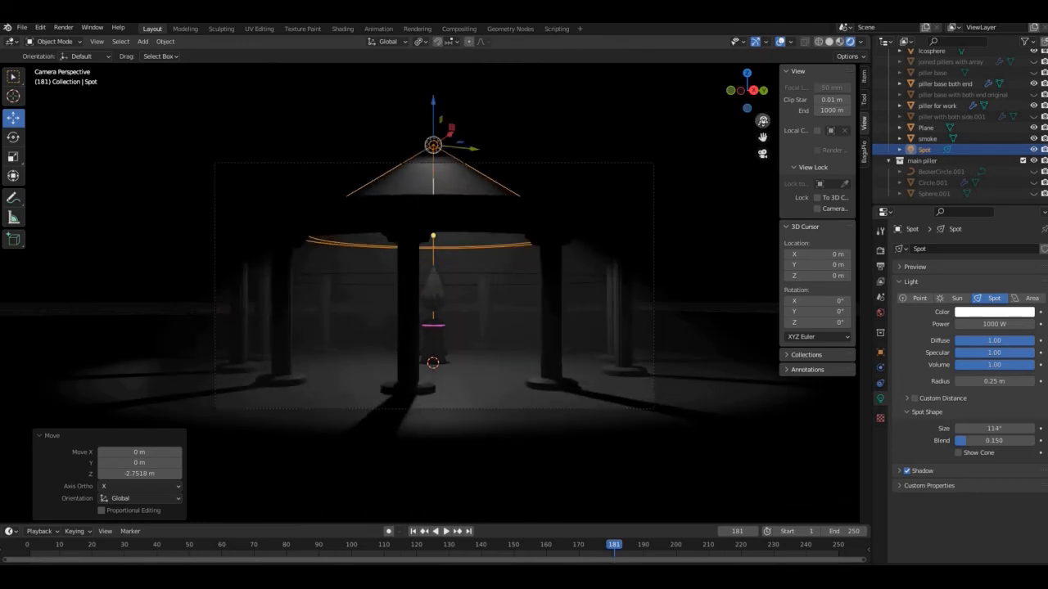
{"action": "left_click_drag", "start_coordinate": [762, 120], "coordinate": [762, 102]}
{"action": "left_click", "coordinate": [880, 266]}
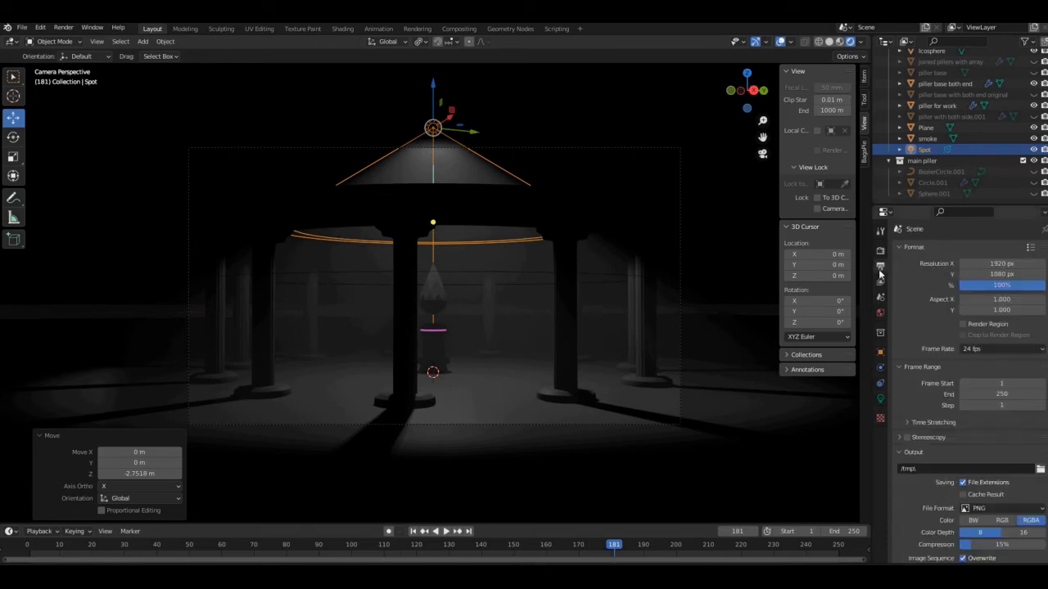
{"action": "left_click", "coordinate": [880, 281]}
{"action": "left_click", "coordinate": [880, 252]}
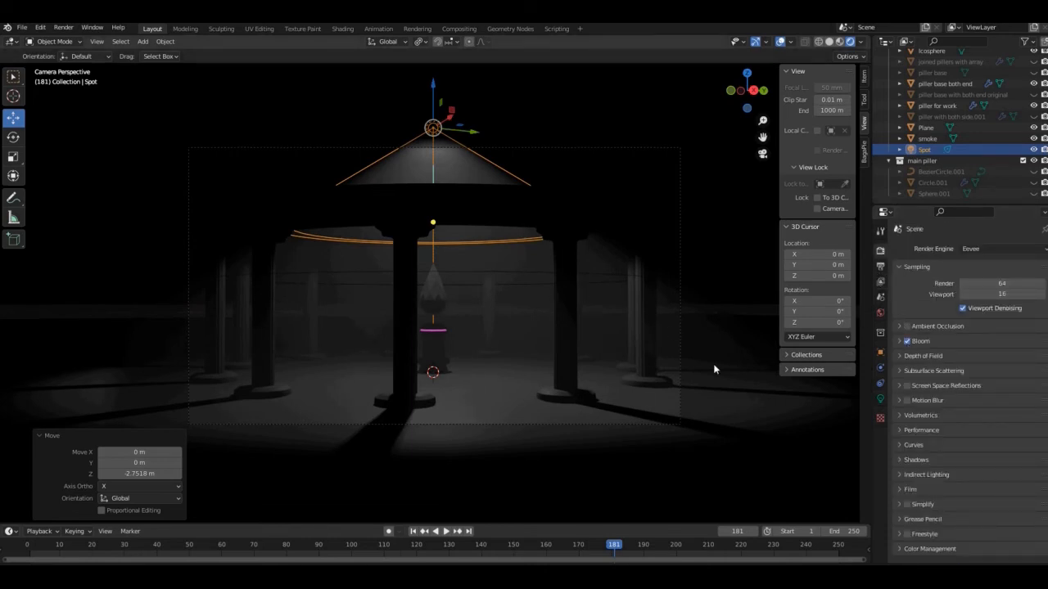
- Select the floating teardrop inside the smoke cylinder and create a new material for it
{"action": "left_click", "coordinate": [435, 300]}
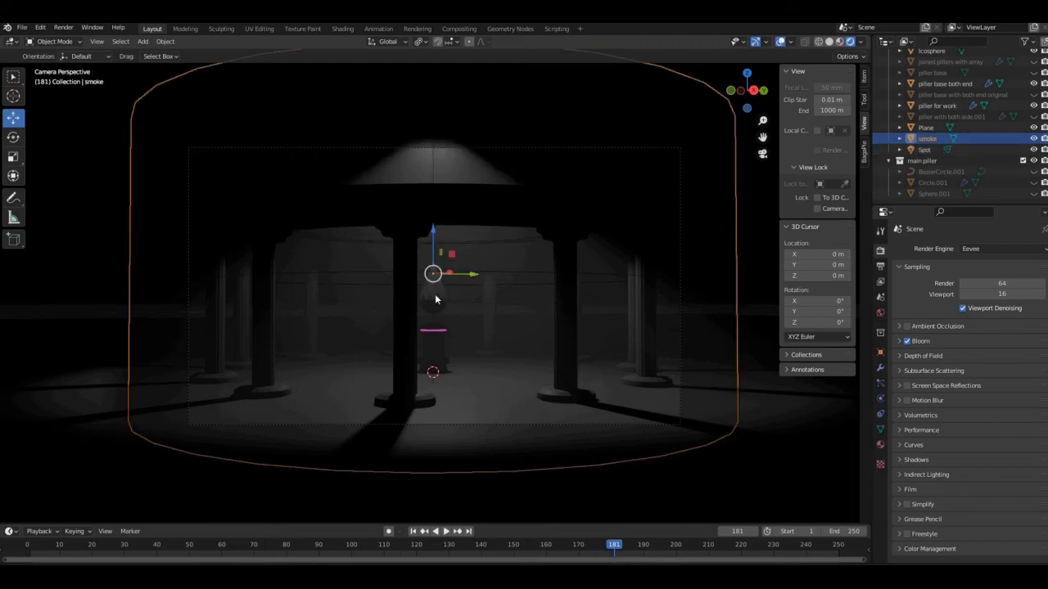
{"action": "left_click", "coordinate": [435, 295]}
{"action": "left_click", "coordinate": [436, 296]}
{"action": "left_click", "coordinate": [428, 299]}
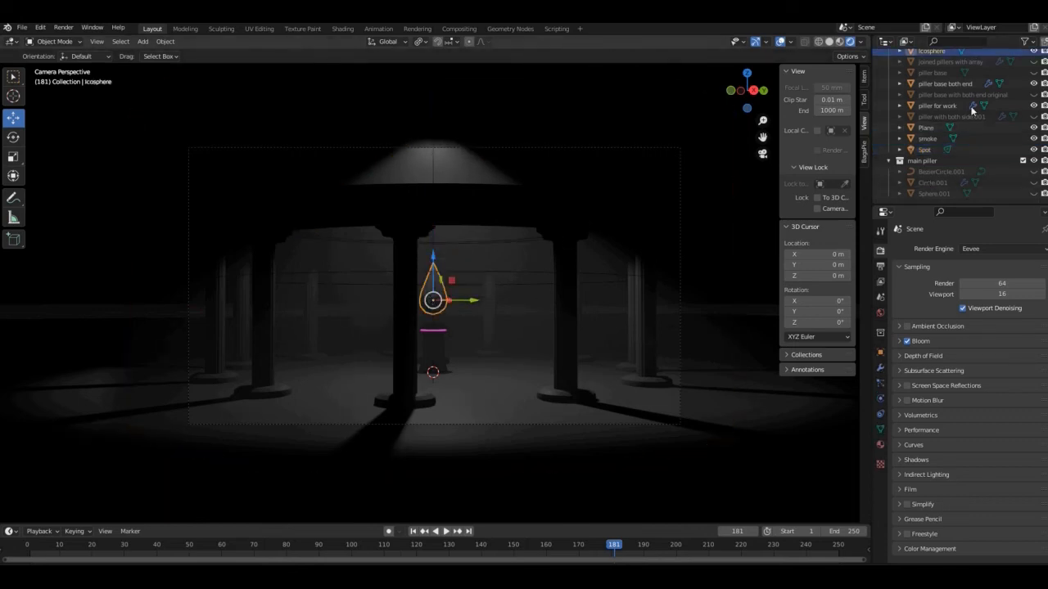
{"action": "scroll", "coordinate": [930, 101], "scroll_direction": "up", "scroll_amount": 2}
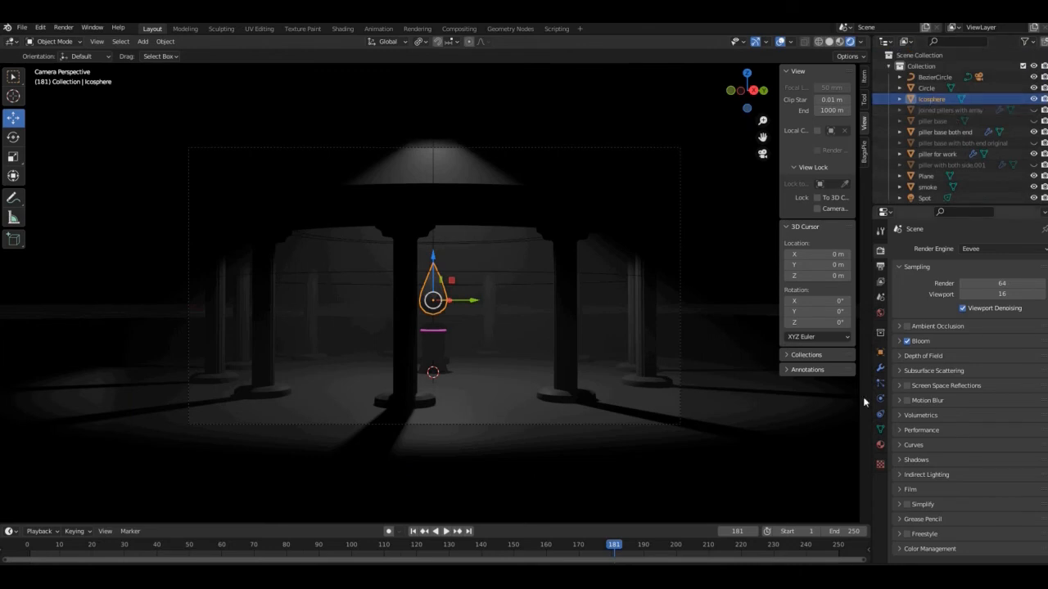
{"action": "left_click", "coordinate": [880, 445]}
{"action": "left_click", "coordinate": [954, 298]}
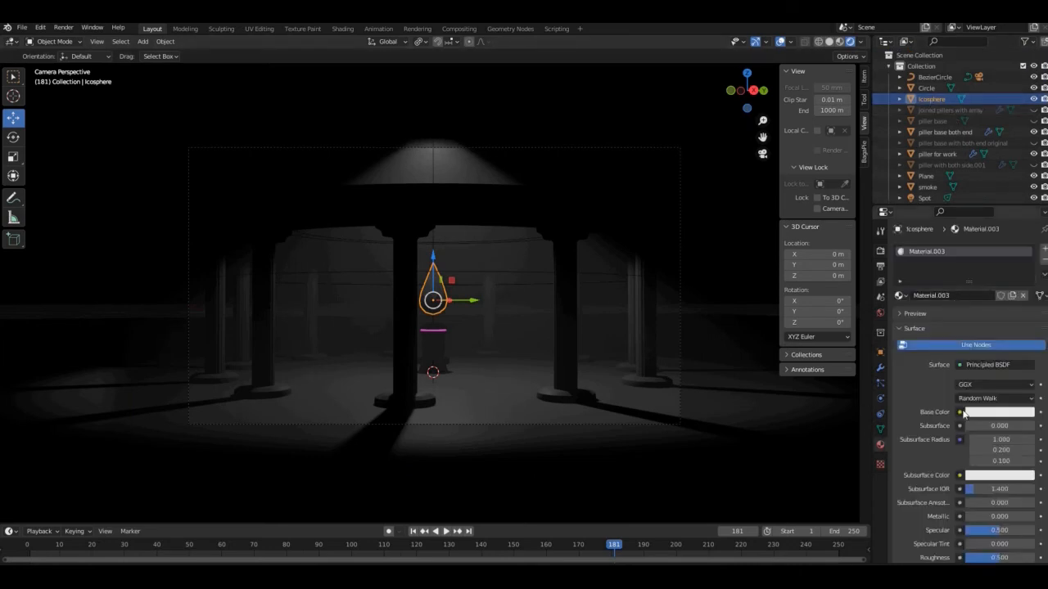
- Set the emission colour of the teardrop's material to white
{"action": "left_click", "coordinate": [977, 413]}
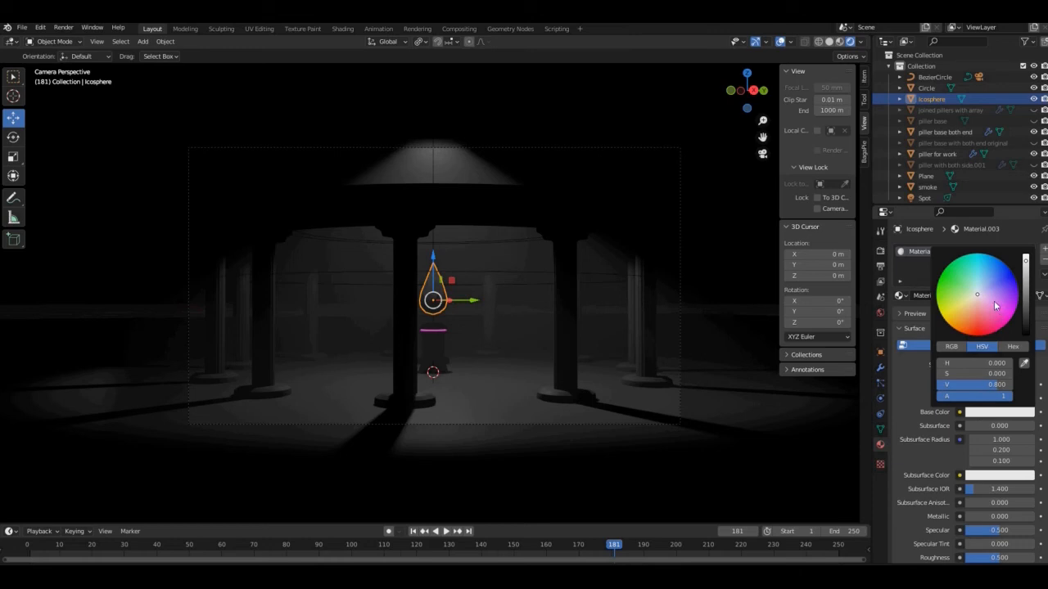
{"action": "scroll", "coordinate": [932, 475], "scroll_direction": "down", "scroll_amount": 6}
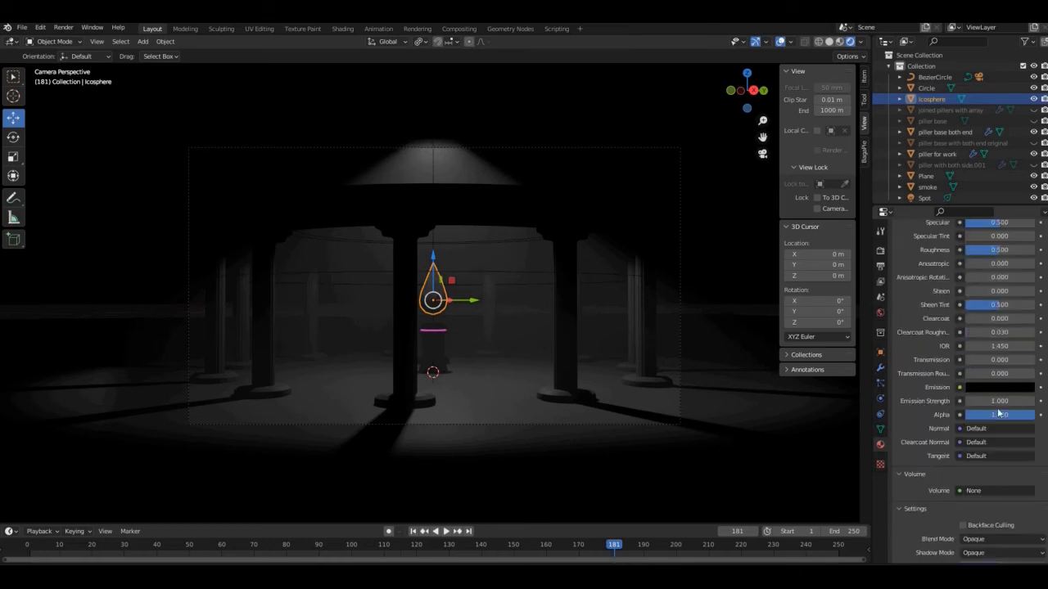
{"action": "left_click", "coordinate": [992, 388]}
{"action": "left_click_drag", "start_coordinate": [1031, 295], "coordinate": [1031, 238]}
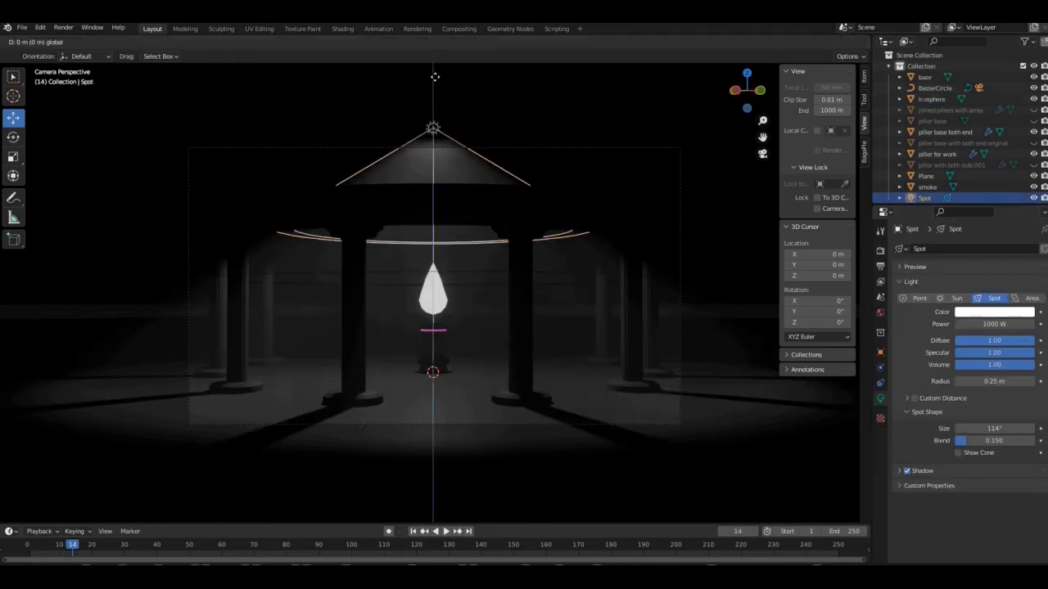
- Raise the spot light about 1.98 m along Z above the colonnade
{"action": "left_click_drag", "start_coordinate": [434, 77], "coordinate": [440, 63]}
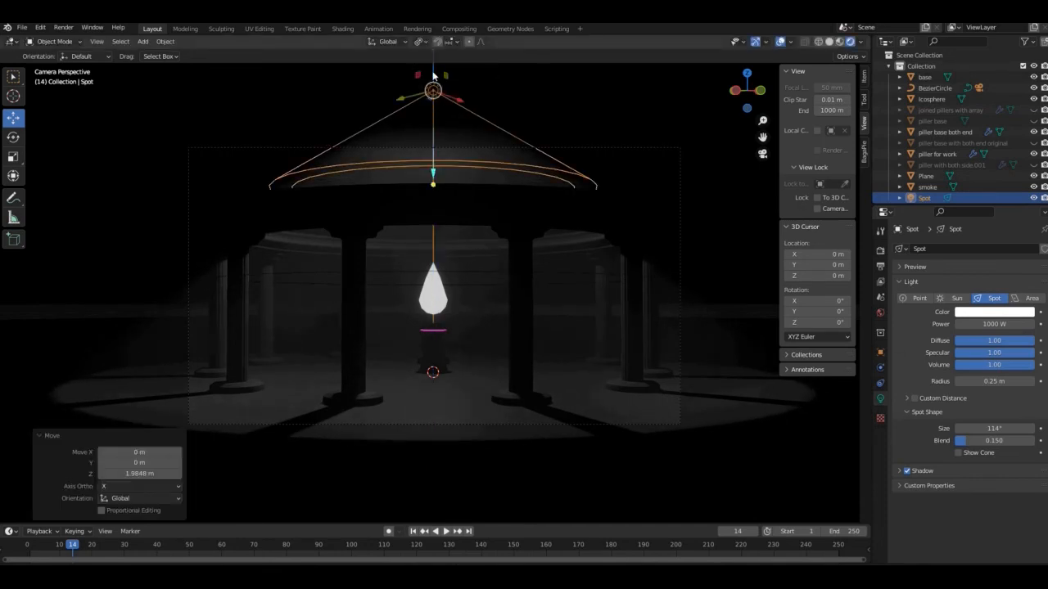
- Raise the spot light about 2.52 m along Z and bring it back down about 3.77 m
{"action": "left_click_drag", "start_coordinate": [433, 74], "coordinate": [430, 498]}
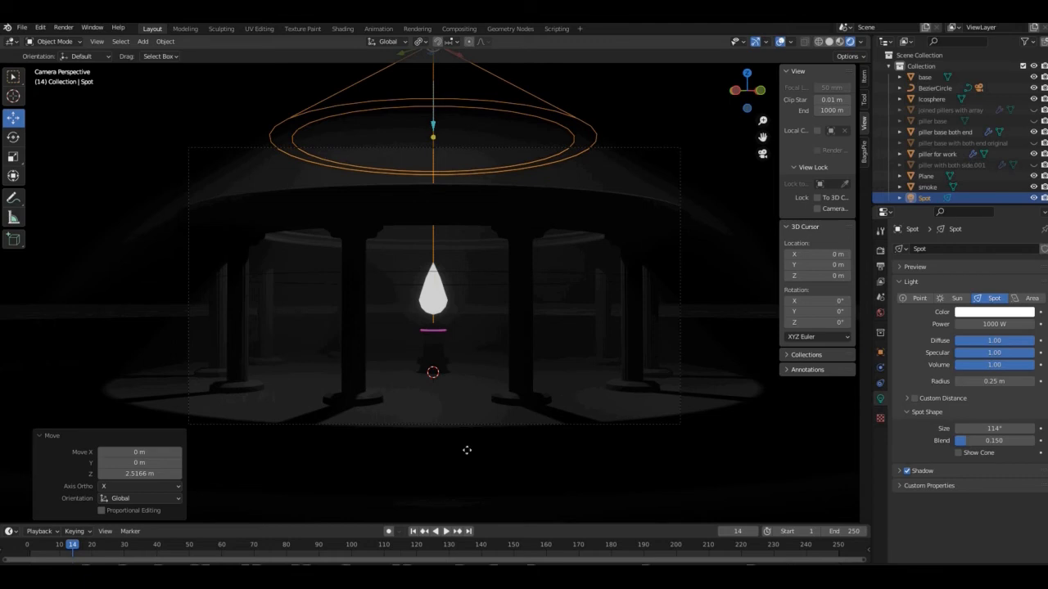
{"action": "key", "text": "g"}
{"action": "key", "text": "z"}
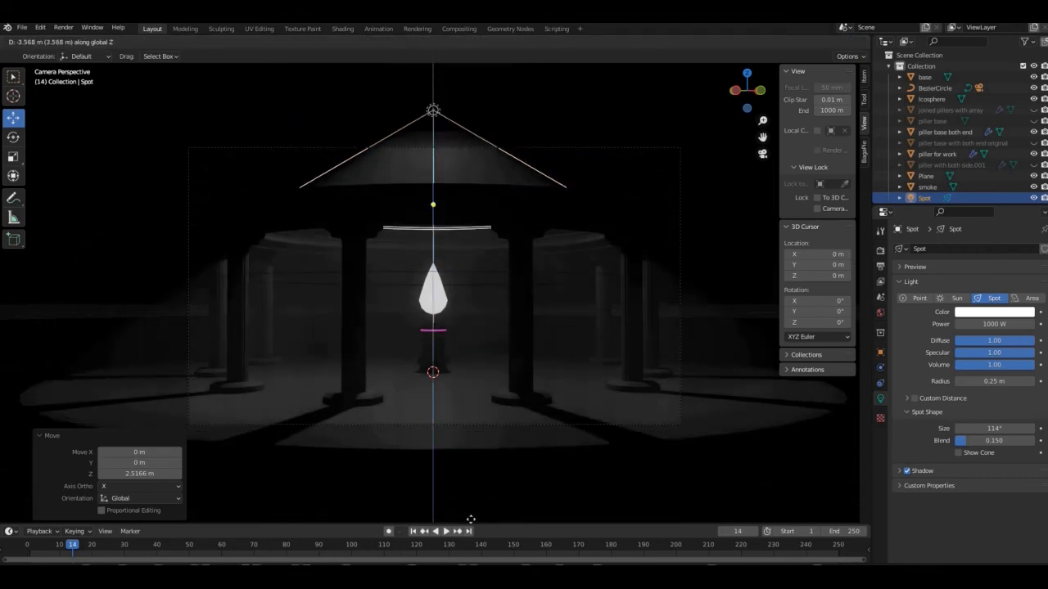
{"action": "left_click", "coordinate": [471, 526]}
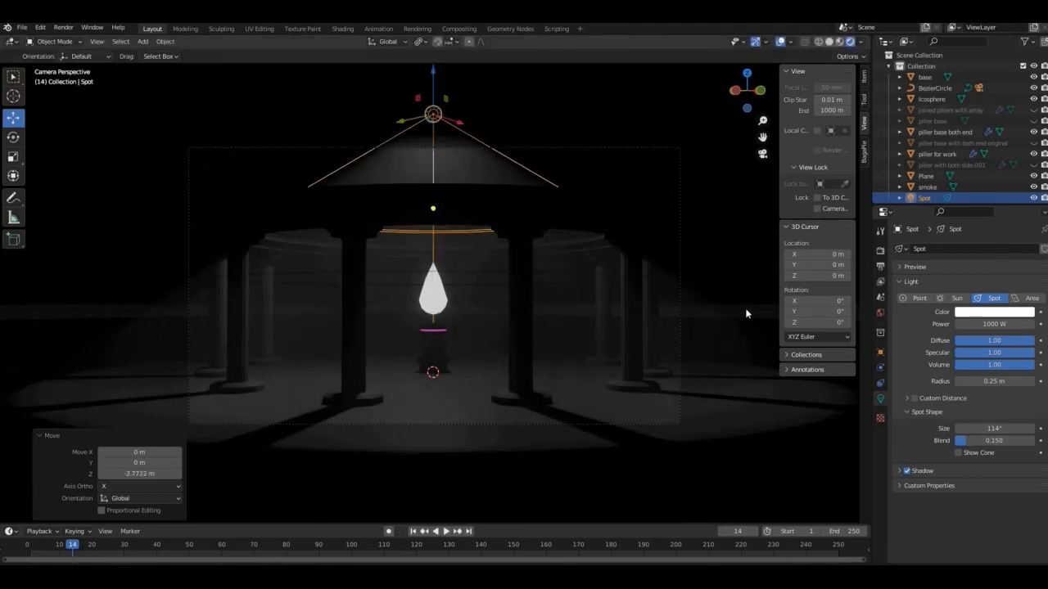
- Change the spot light's colour to a light cyan-blue
{"action": "left_click", "coordinate": [974, 314]}
{"action": "left_click", "coordinate": [982, 200]}
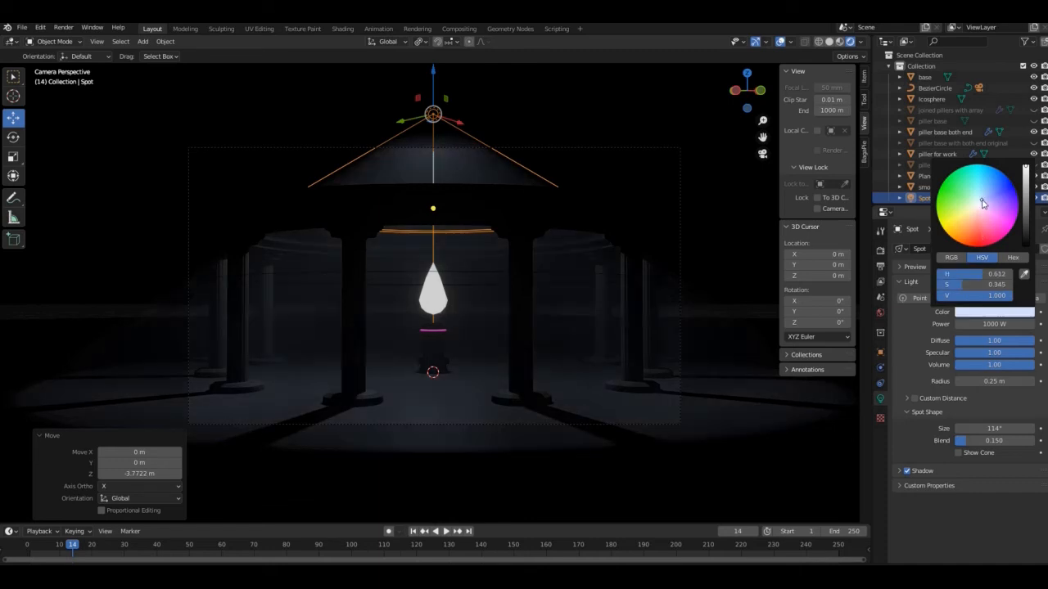
{"action": "left_click_drag", "start_coordinate": [983, 199], "coordinate": [982, 195]}
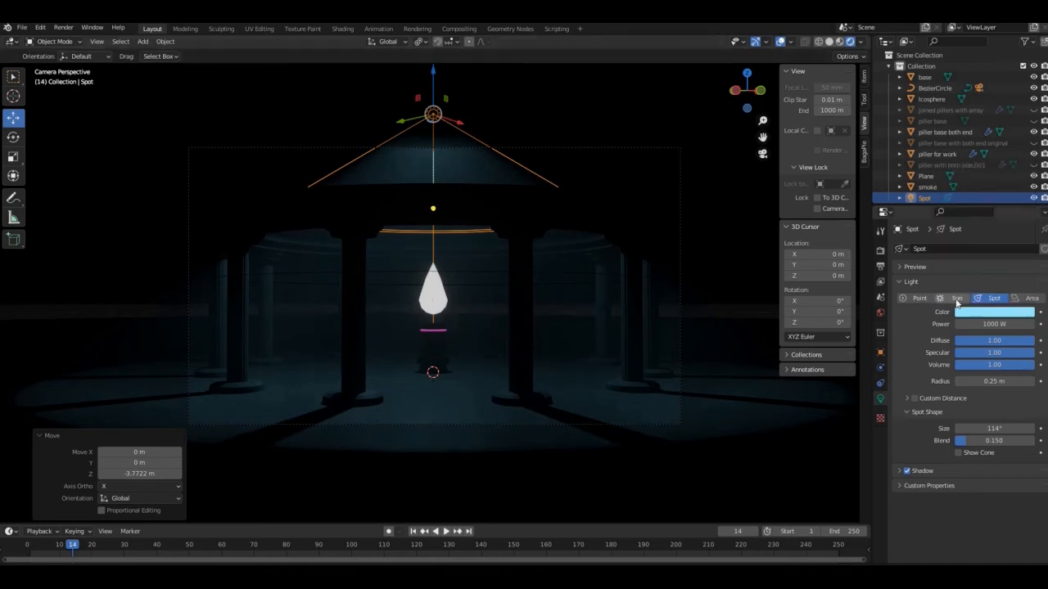
{"action": "left_click_drag", "start_coordinate": [762, 120], "coordinate": [330, 280]}
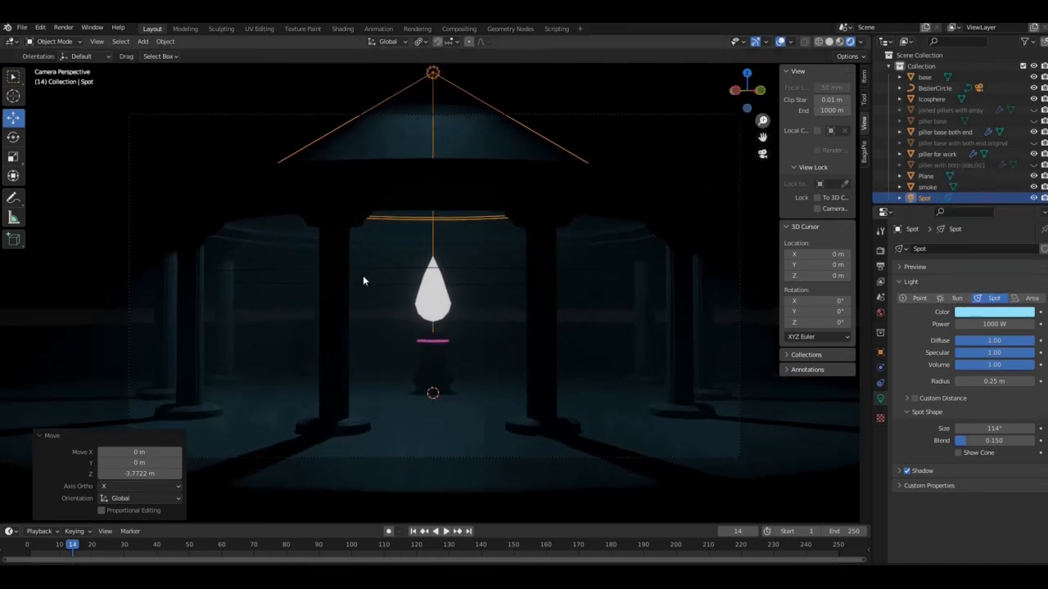
- Select the pillars and set their material's metallic to 0.638 and roughness to 0.618
{"action": "left_click", "coordinate": [745, 367]}
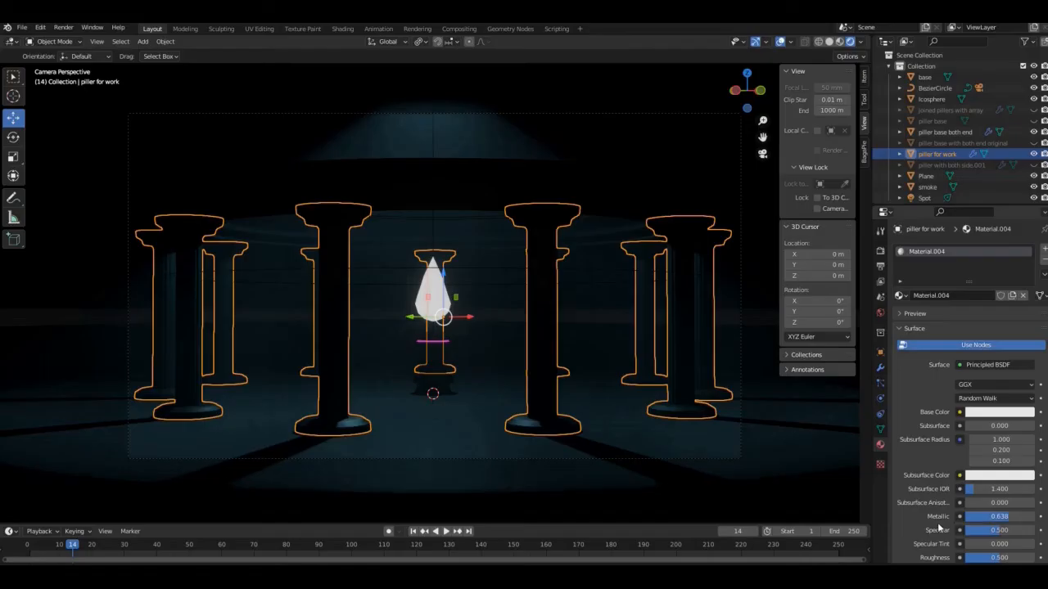
{"action": "scroll", "coordinate": [937, 523], "scroll_direction": "down", "scroll_amount": 7}
{"action": "left_click", "coordinate": [983, 452]}
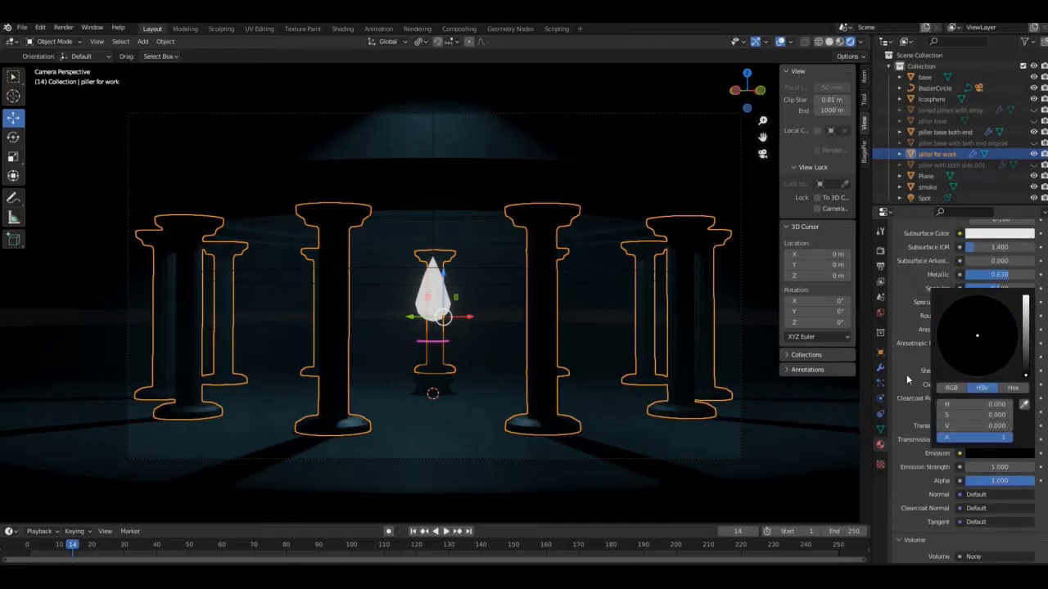
{"action": "scroll", "coordinate": [985, 321], "scroll_direction": "up", "scroll_amount": 1}
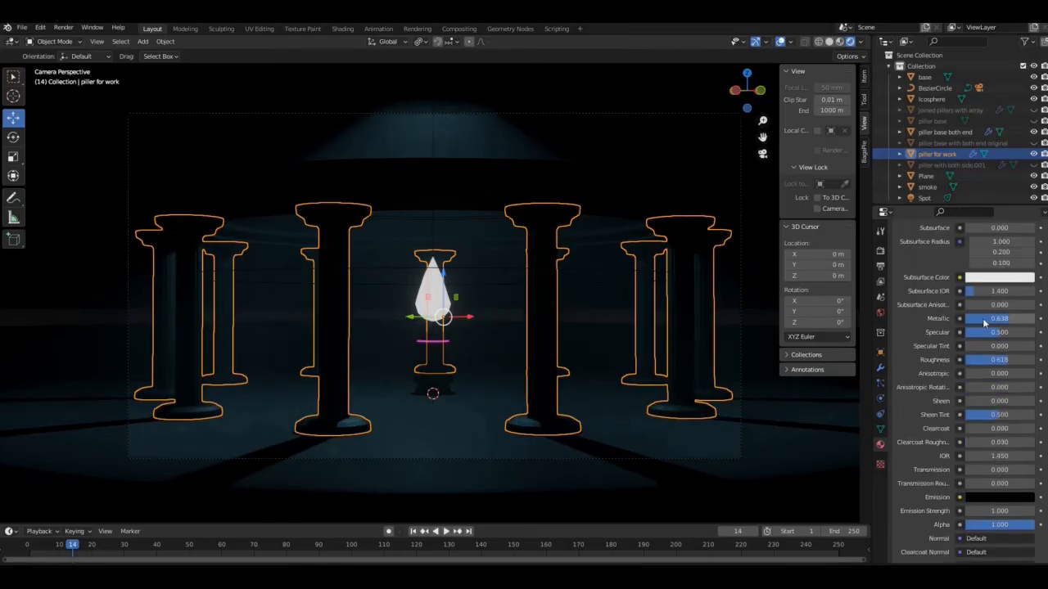
- Select the spot light above the colonnade and set its power to 2000 W
{"action": "left_click", "coordinate": [924, 198]}
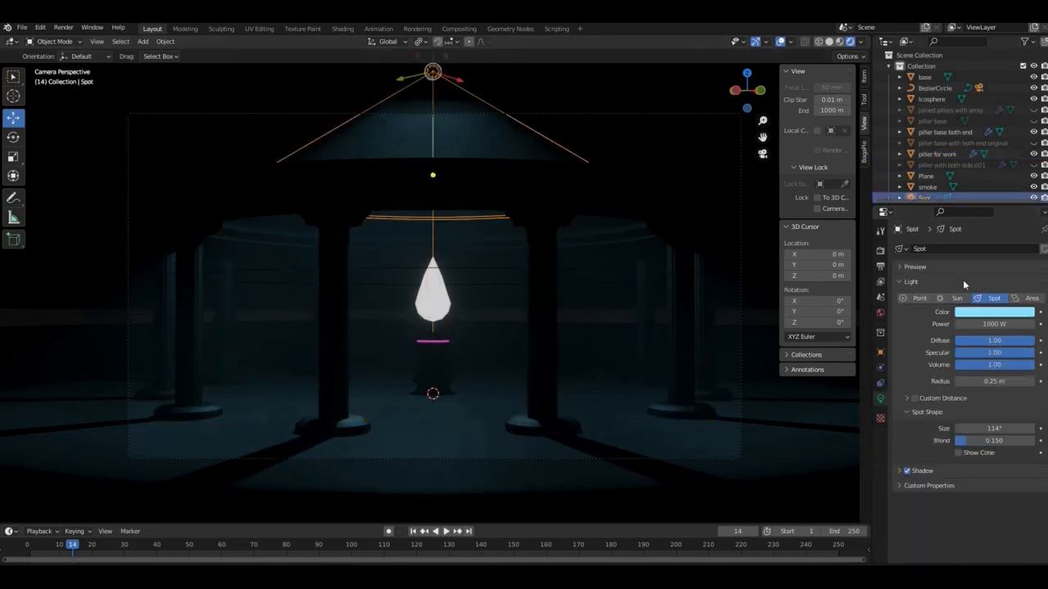
{"action": "left_click", "coordinate": [979, 324]}
{"action": "type", "text": "2000"}
{"action": "key", "text": "Return"}
{"action": "left_click", "coordinate": [648, 97]}
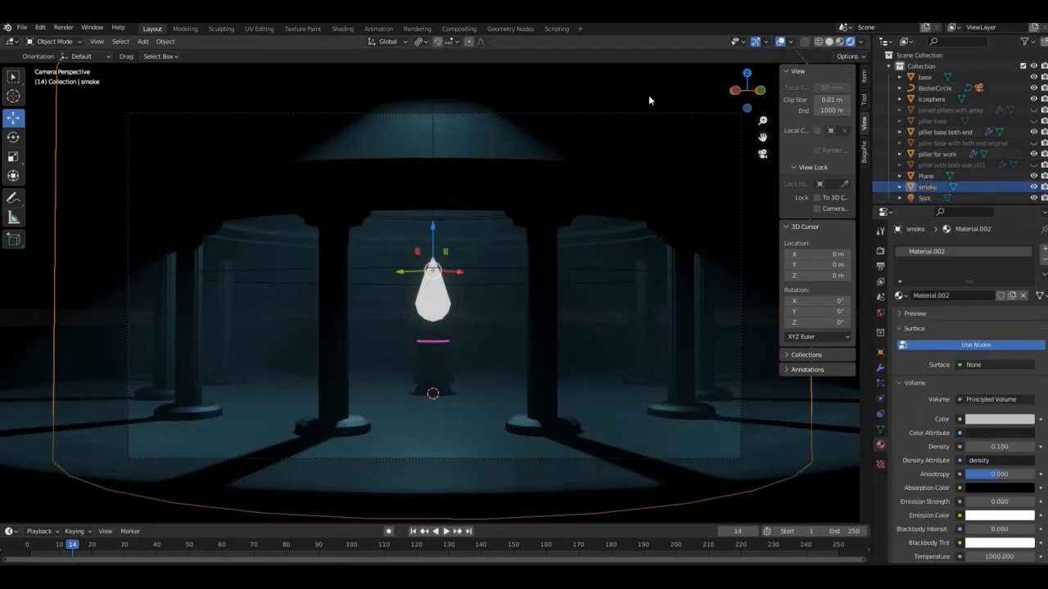
- Scale the floating teardrop uniformly to about 0.567 and flatten it along Z by about 0.56
{"action": "left_click", "coordinate": [438, 307]}
{"action": "key", "text": "s"}
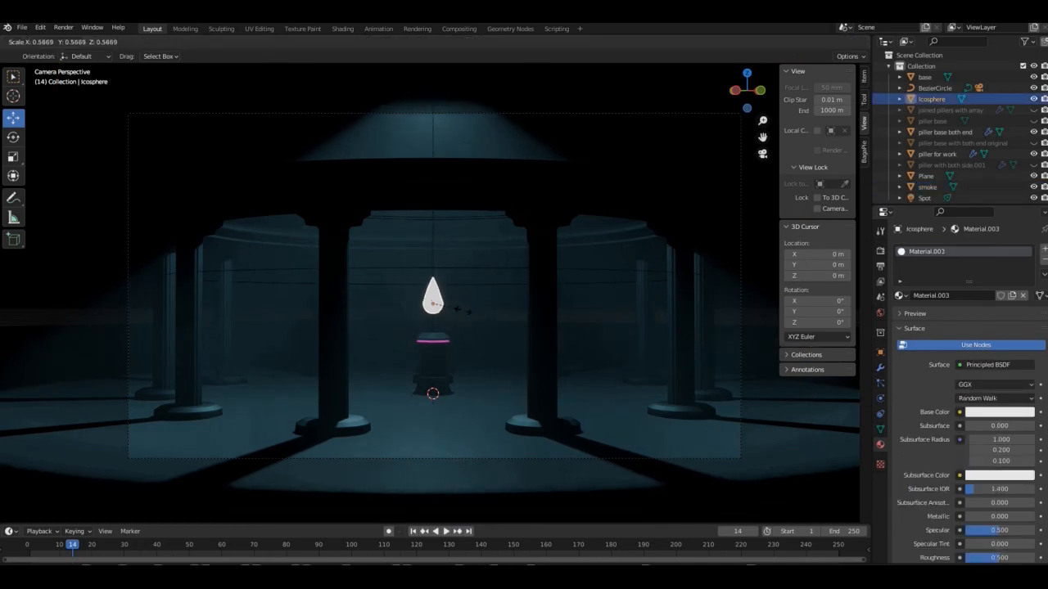
{"action": "left_click", "coordinate": [463, 315]}
{"action": "key", "text": "s"}
{"action": "key", "text": "z"}
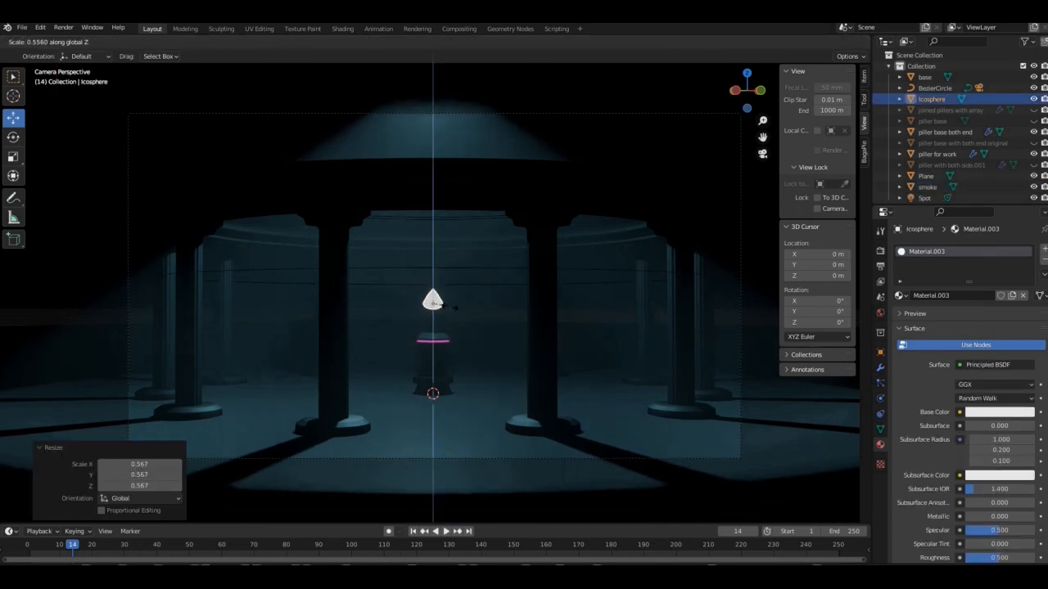
{"action": "left_click", "coordinate": [463, 305]}
- Flip the teardrop upside down by rotating it 180° about the X axis
{"action": "type", "text": "rx180"}
{"action": "key", "text": "Return"}
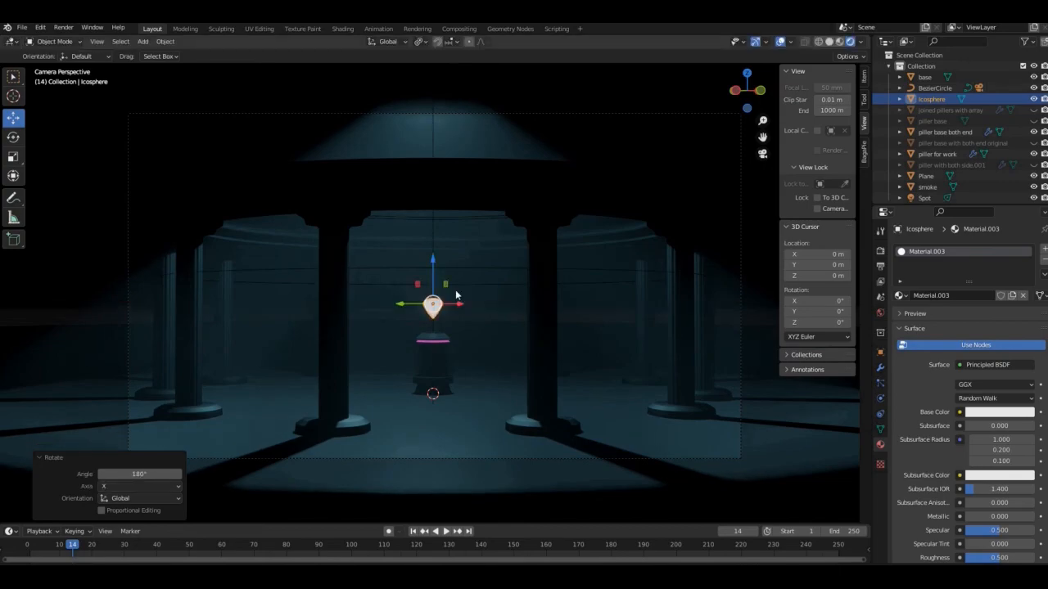
{"action": "scroll", "coordinate": [912, 410], "scroll_direction": "down", "scroll_amount": 5}
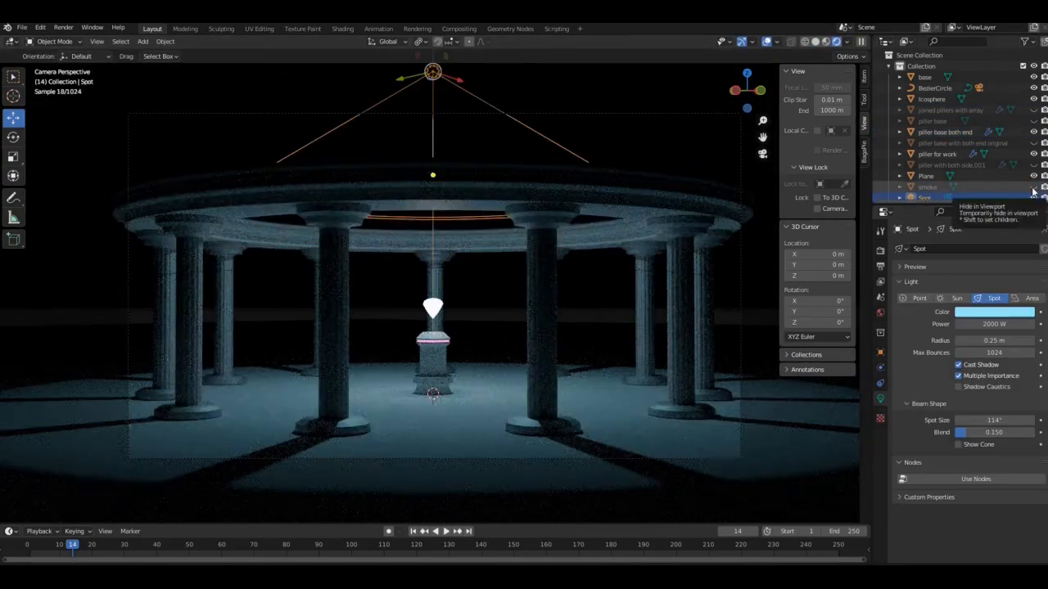
- Unhide the smoke cylinder and set its volume density to 0.03
{"action": "left_click", "coordinate": [1033, 187]}
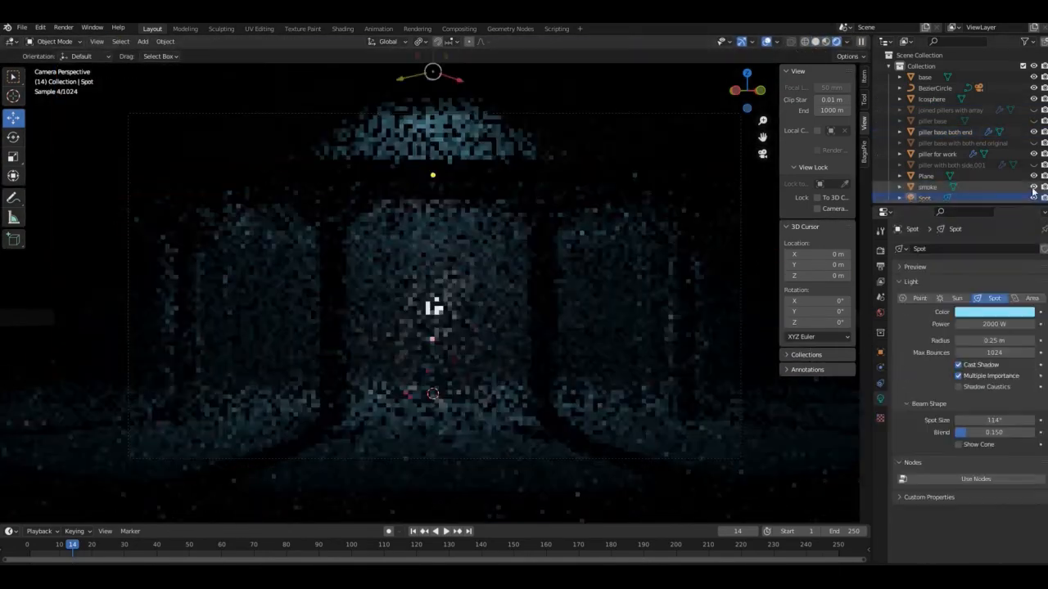
{"action": "left_click", "coordinate": [927, 187]}
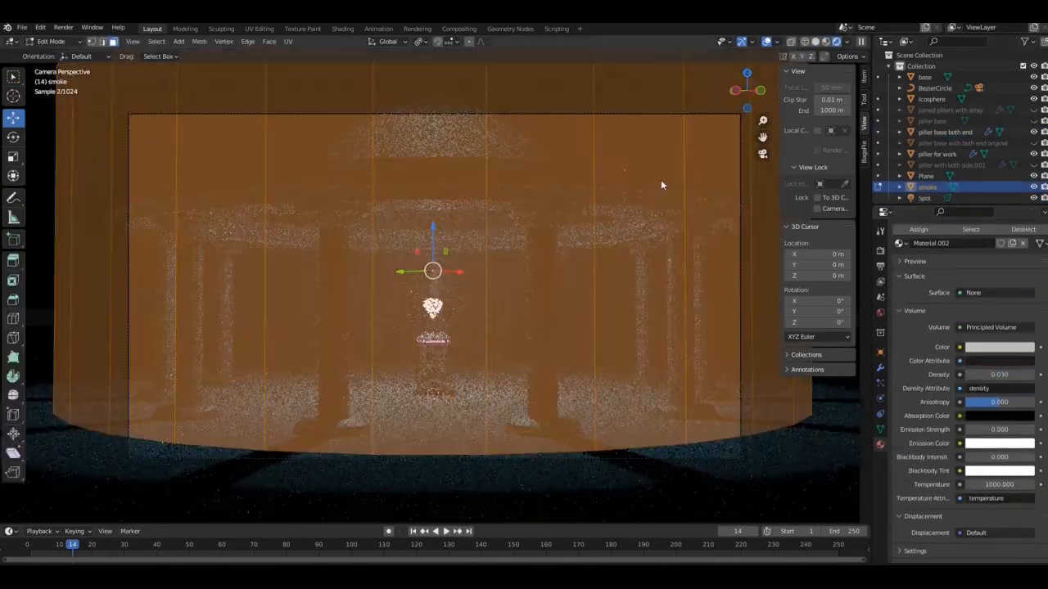
{"action": "double_click", "coordinate": [1014, 360]}
{"action": "type", "text": "0.03"}
{"action": "key", "text": "Return"}
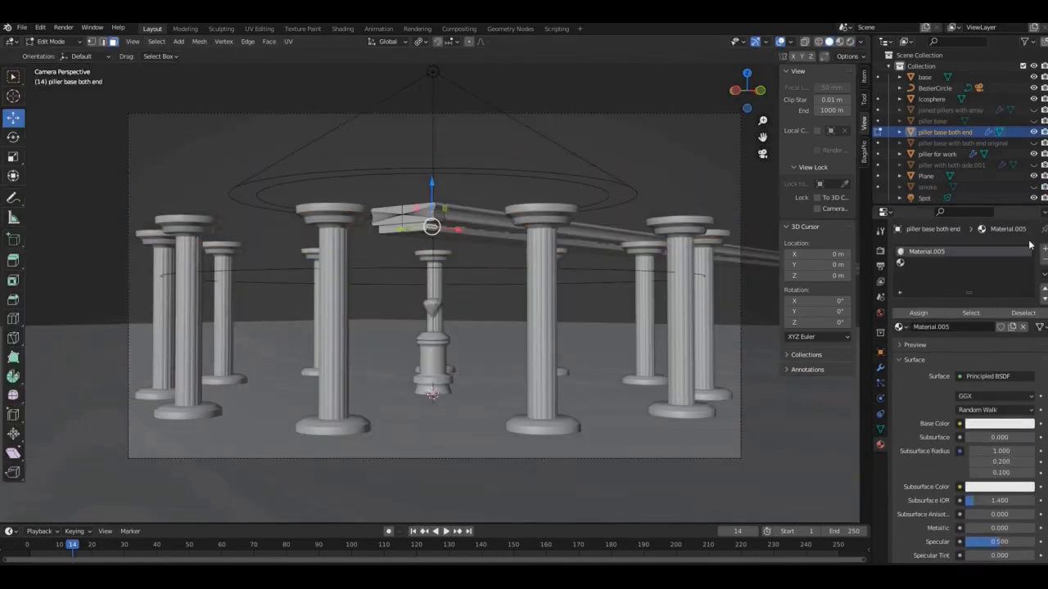
- Assign a new material to the selected faces of the ring beam and set its emission colour to orange
{"action": "scroll", "coordinate": [967, 322], "scroll_direction": "down", "scroll_amount": 10}
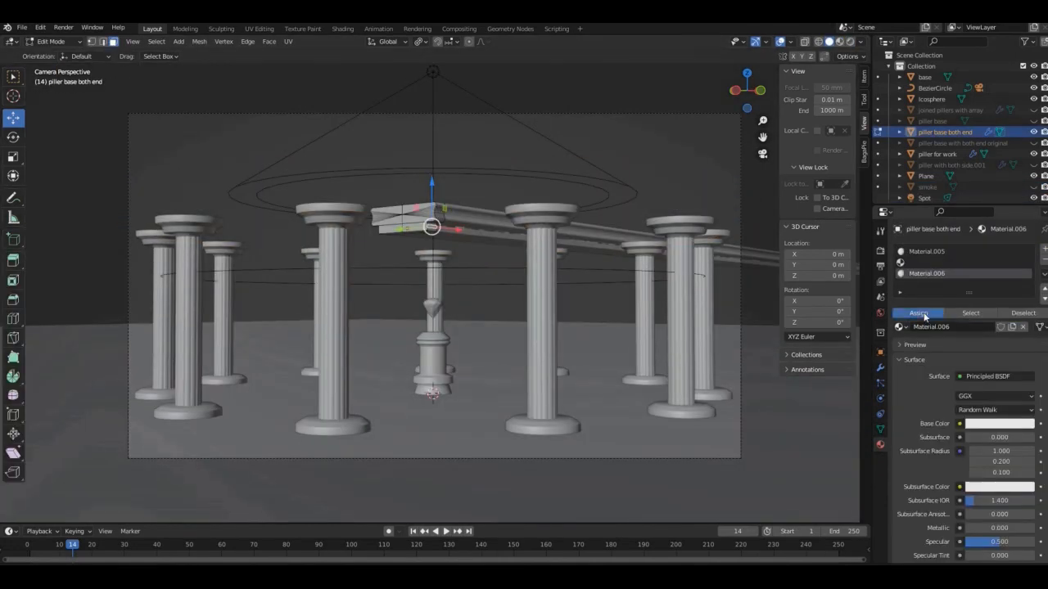
{"action": "left_click", "coordinate": [995, 355]}
{"action": "left_click_drag", "start_coordinate": [1025, 277], "coordinate": [1026, 198]}
{"action": "left_click_drag", "start_coordinate": [966, 264], "coordinate": [959, 271]}
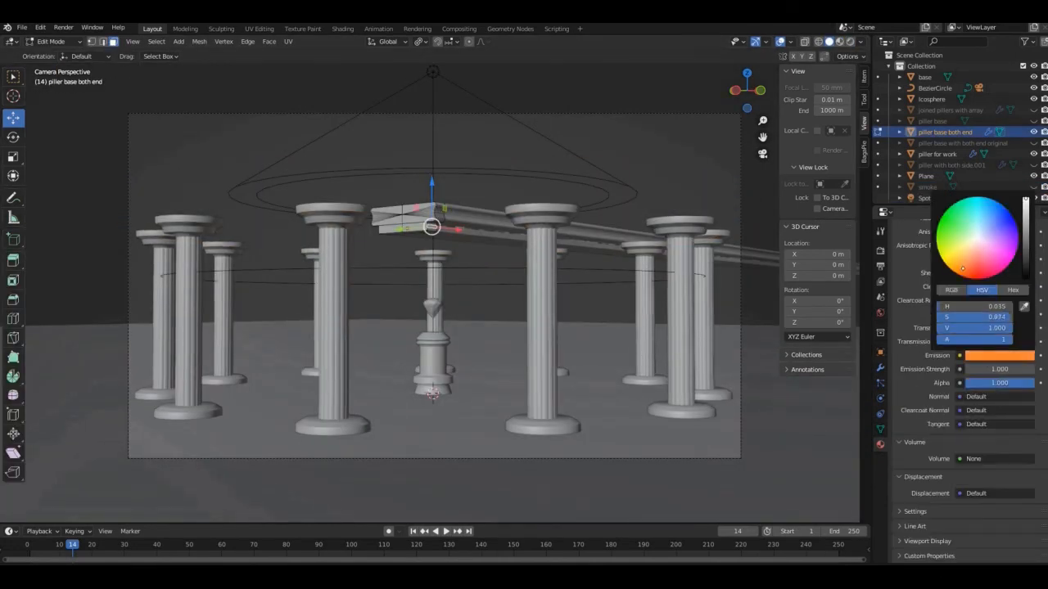
{"action": "left_click", "coordinate": [988, 382]}
{"action": "left_click", "coordinate": [979, 368]}
- Switch to rendered shading, return the ring beam to Object Mode and unhide the smoke cylinder
{"action": "left_click", "coordinate": [850, 42]}
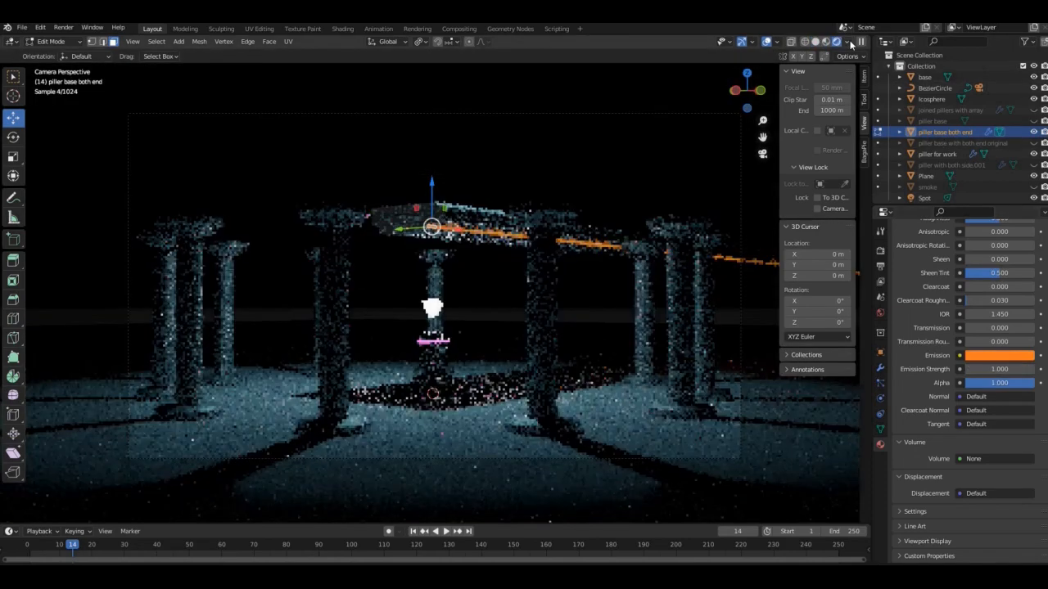
{"action": "key", "text": "Tab"}
{"action": "scroll", "coordinate": [961, 182], "scroll_direction": "down", "scroll_amount": 3}
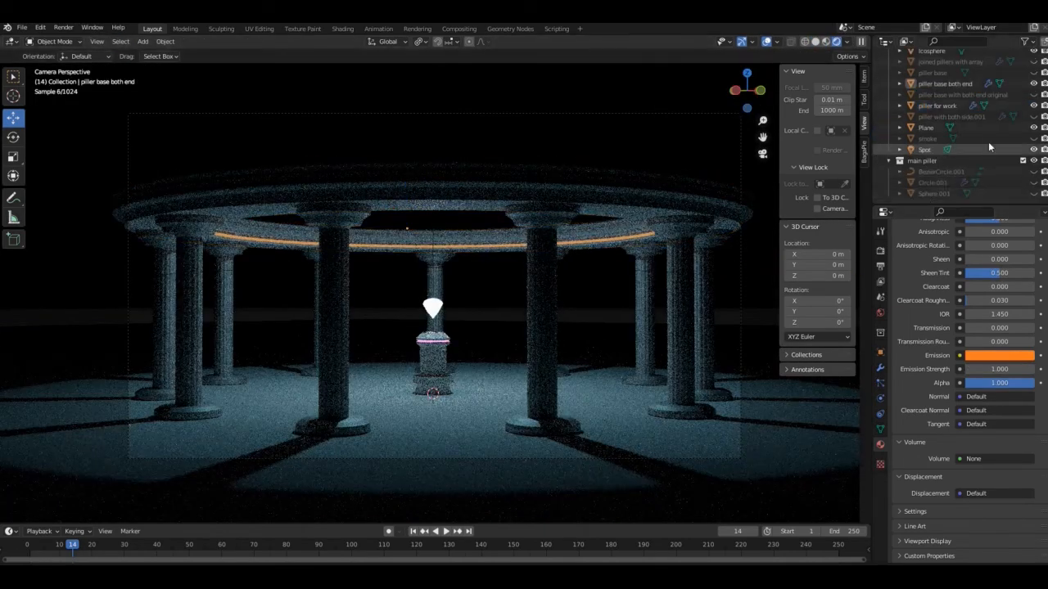
{"action": "left_click", "coordinate": [1034, 139]}
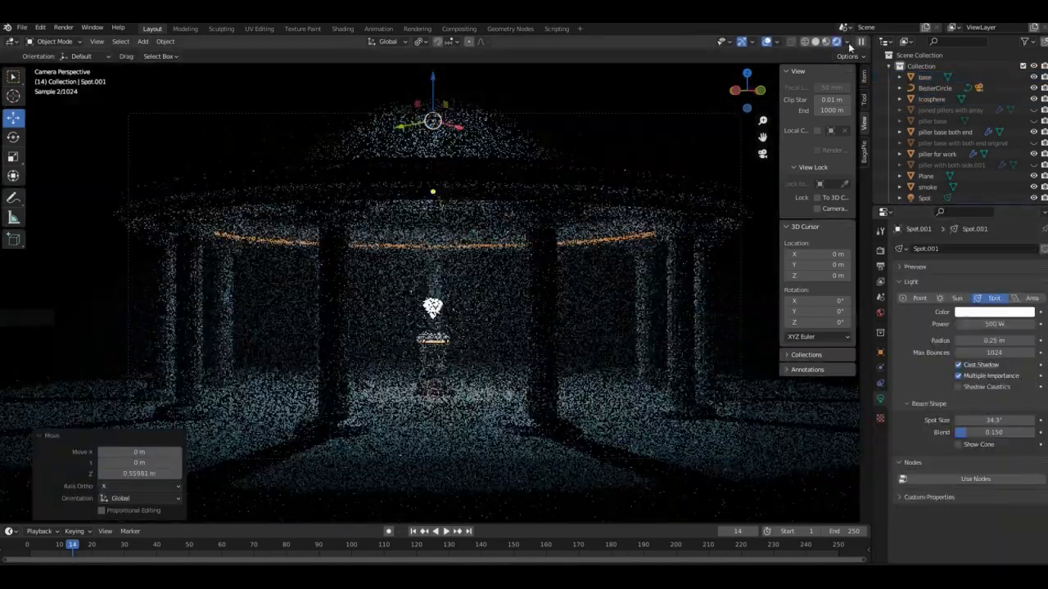
- Add a second spot light and raise it about 7.12 m and a further 3.82 m along Z above the pedestal
{"action": "key", "text": "shift+a"}
{"action": "left_click", "coordinate": [516, 169]}
{"action": "key", "text": "g"}
{"action": "key", "text": "z"}
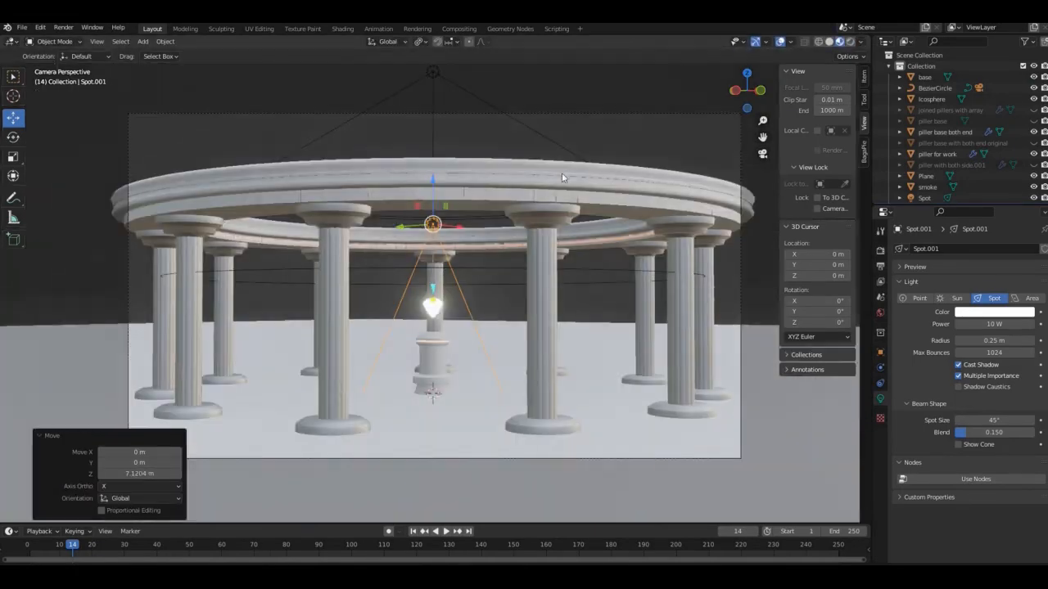
{"action": "left_click", "coordinate": [434, 210]}
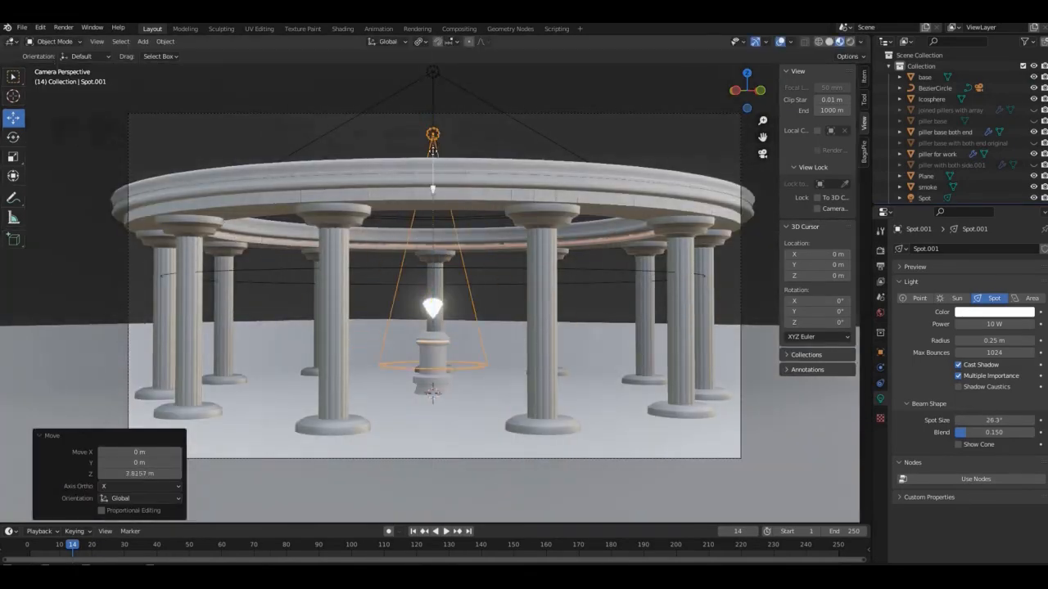
- Set the second spot light's power to 500 W and spot size to 34.3°, and display the scene in rendered shading
{"action": "left_click", "coordinate": [1010, 325]}
{"action": "type", "text": "1"}
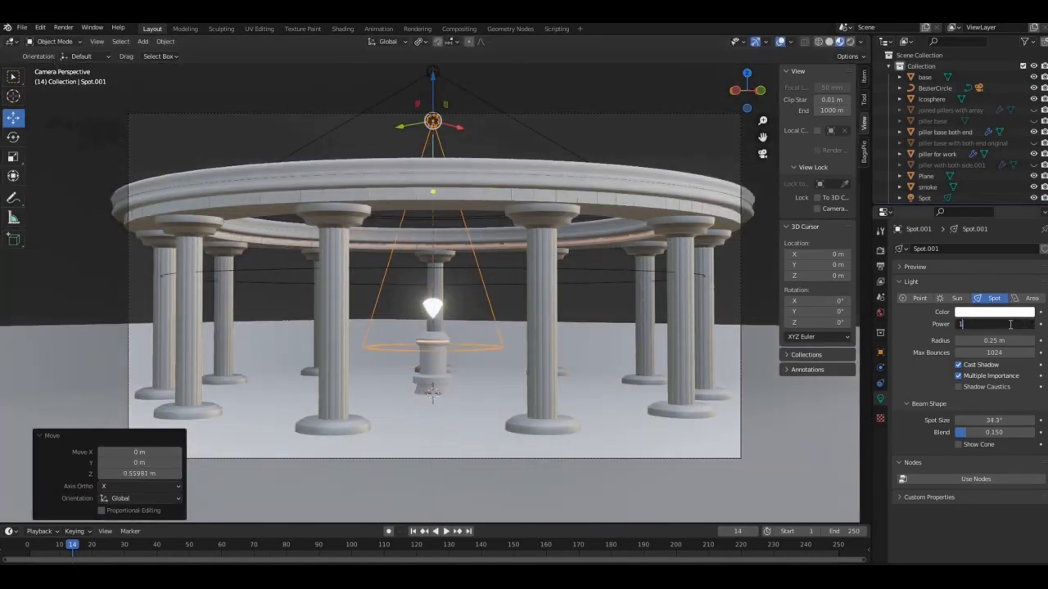
{"action": "type", "text": "000"}
{"action": "key", "text": "BackSpace"}
{"action": "key", "text": "Return"}
{"action": "left_click", "coordinate": [850, 42]}
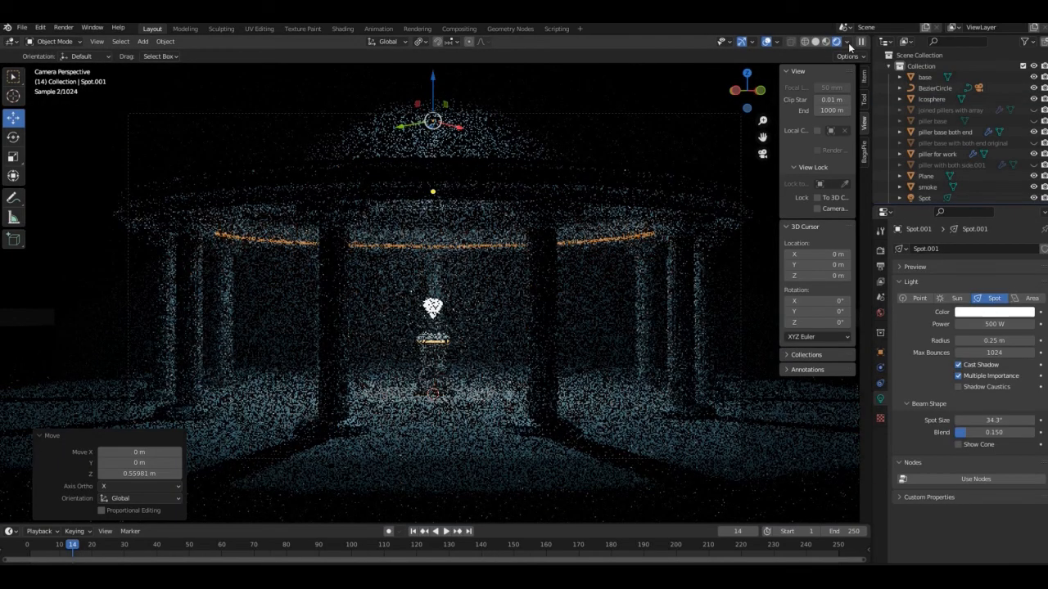
{"action": "left_click", "coordinate": [434, 306]}
{"action": "key", "text": "ctrl+z"}
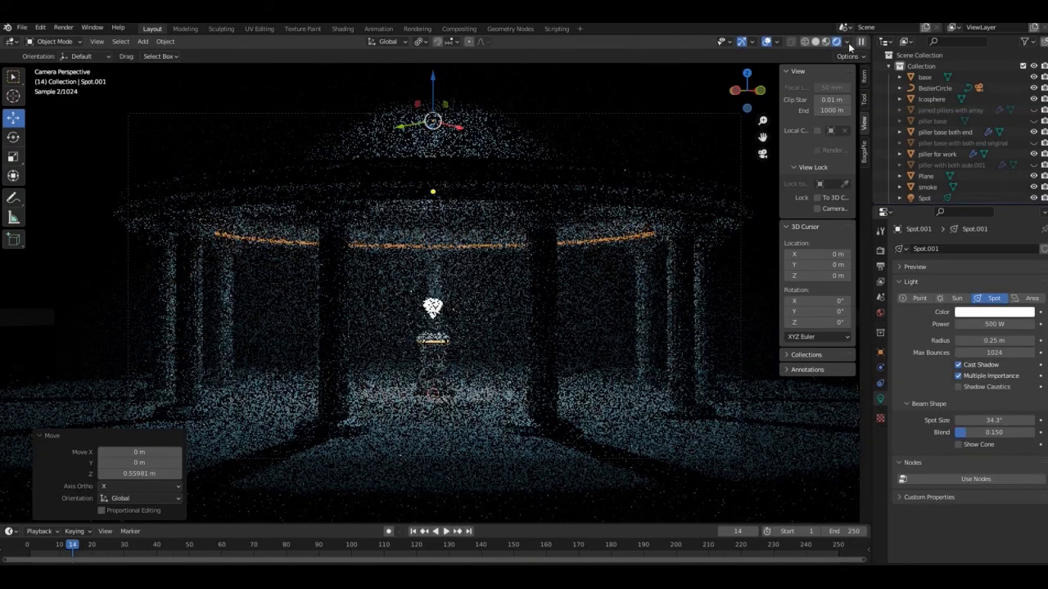